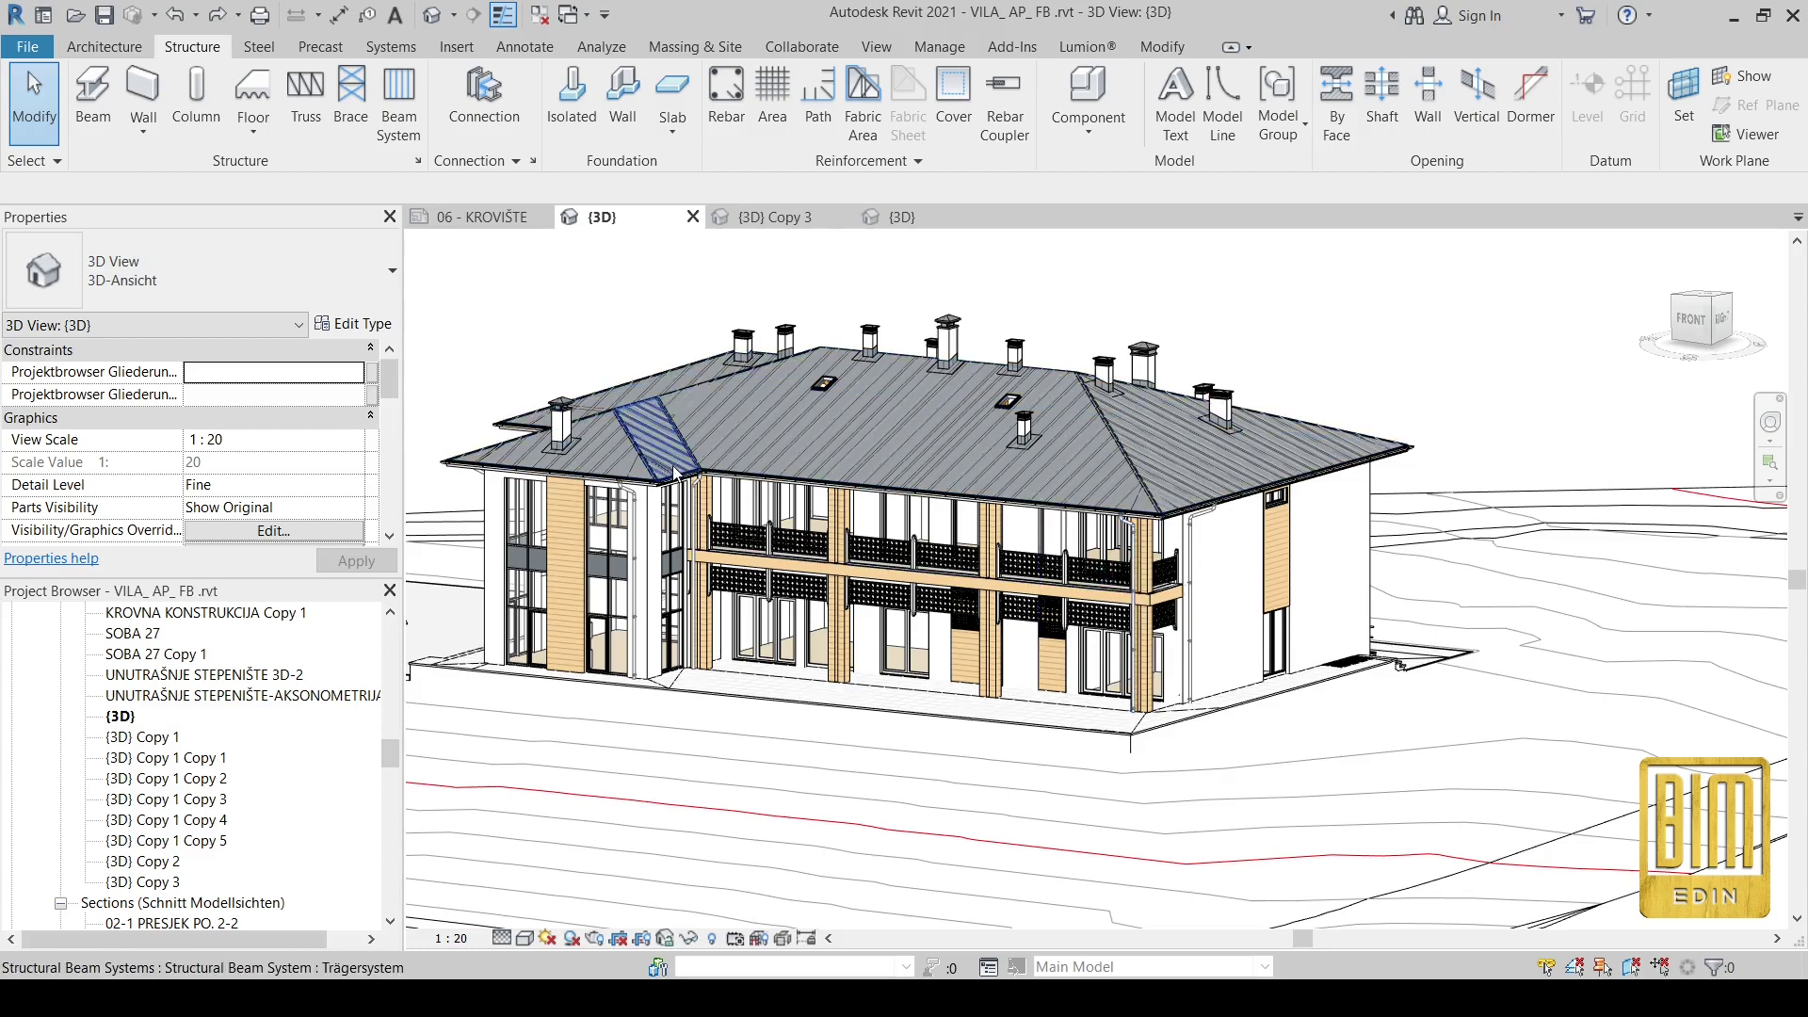
- Zoom in on the roof to lay KROVNI SAMAR STB 600 x 1200 beams
scroll(1300, 514, "up", 10)
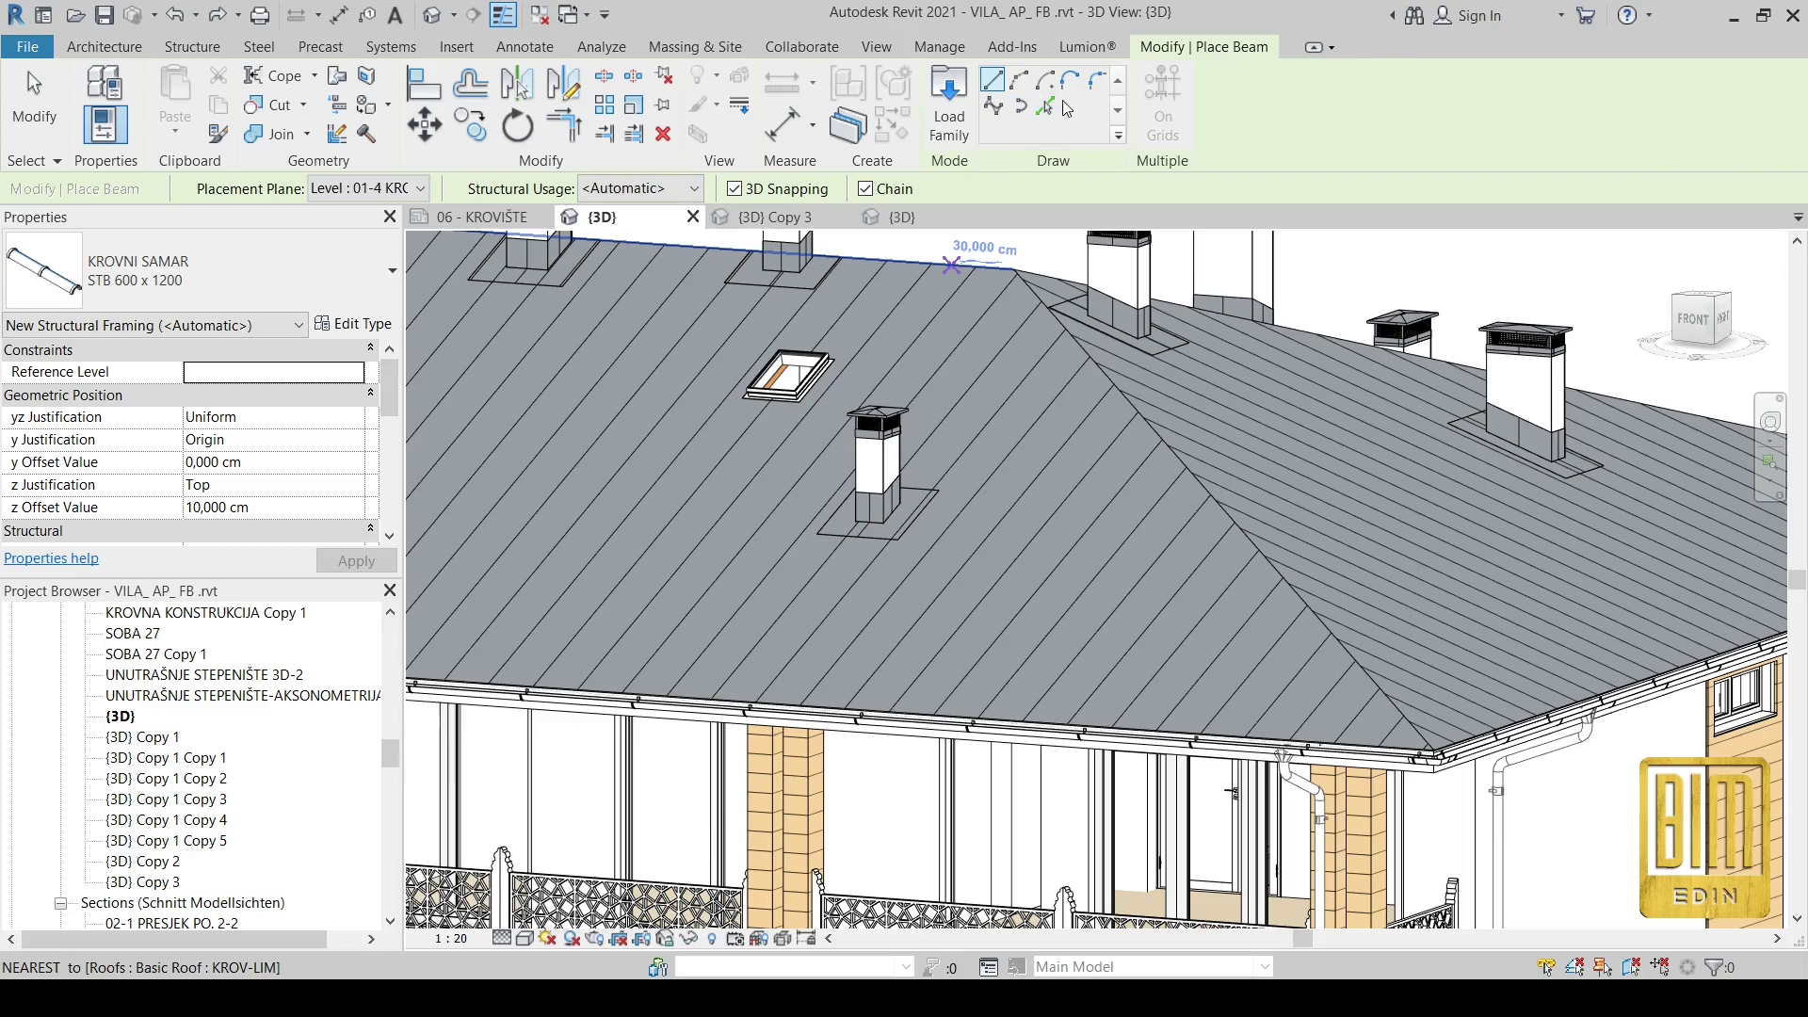
- Switch beam placement to Pick Lines (PL) and place a beam along the roof hip edge
key("p")
key("l")
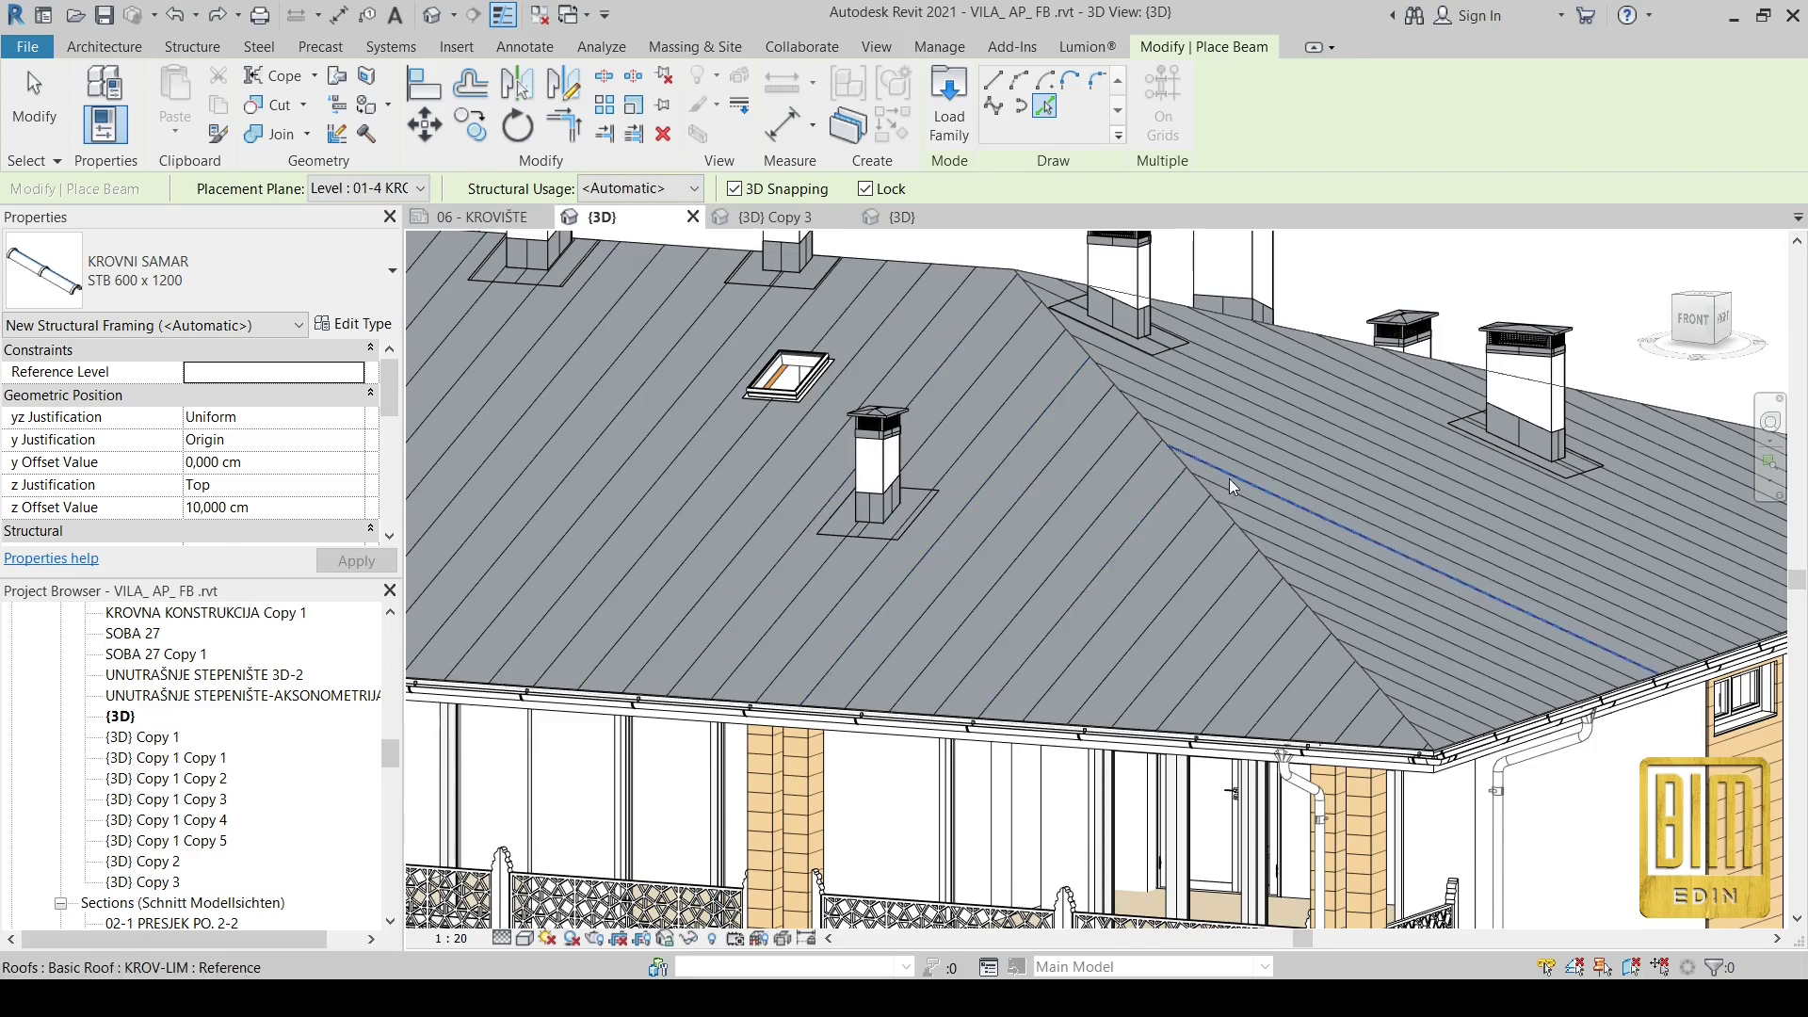
scroll(1223, 482, "up", 3)
left_click(1154, 532)
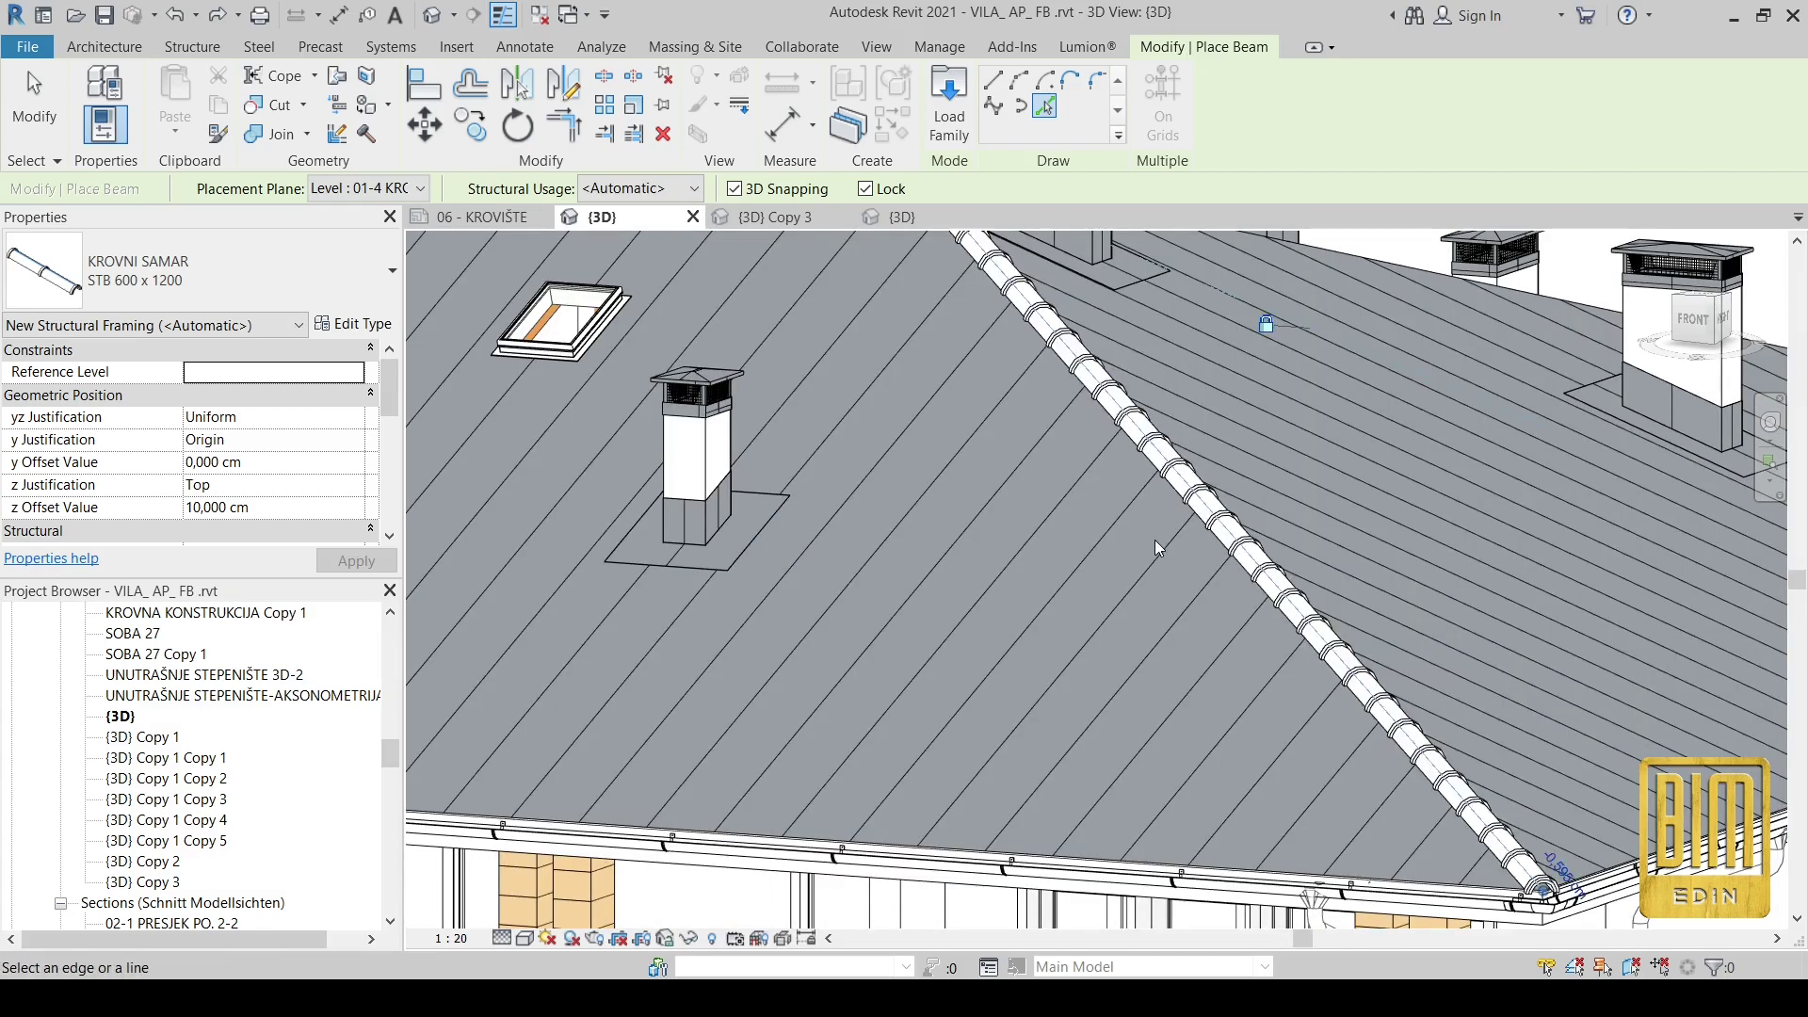
scroll(1155, 540, "down", 3)
- Place a beam along the ridge by the chimney and unjoin the new beams from the roof
middle_click_drag(1584, 595, 1407, 593, "shift")
scroll(1567, 392, "up", 5)
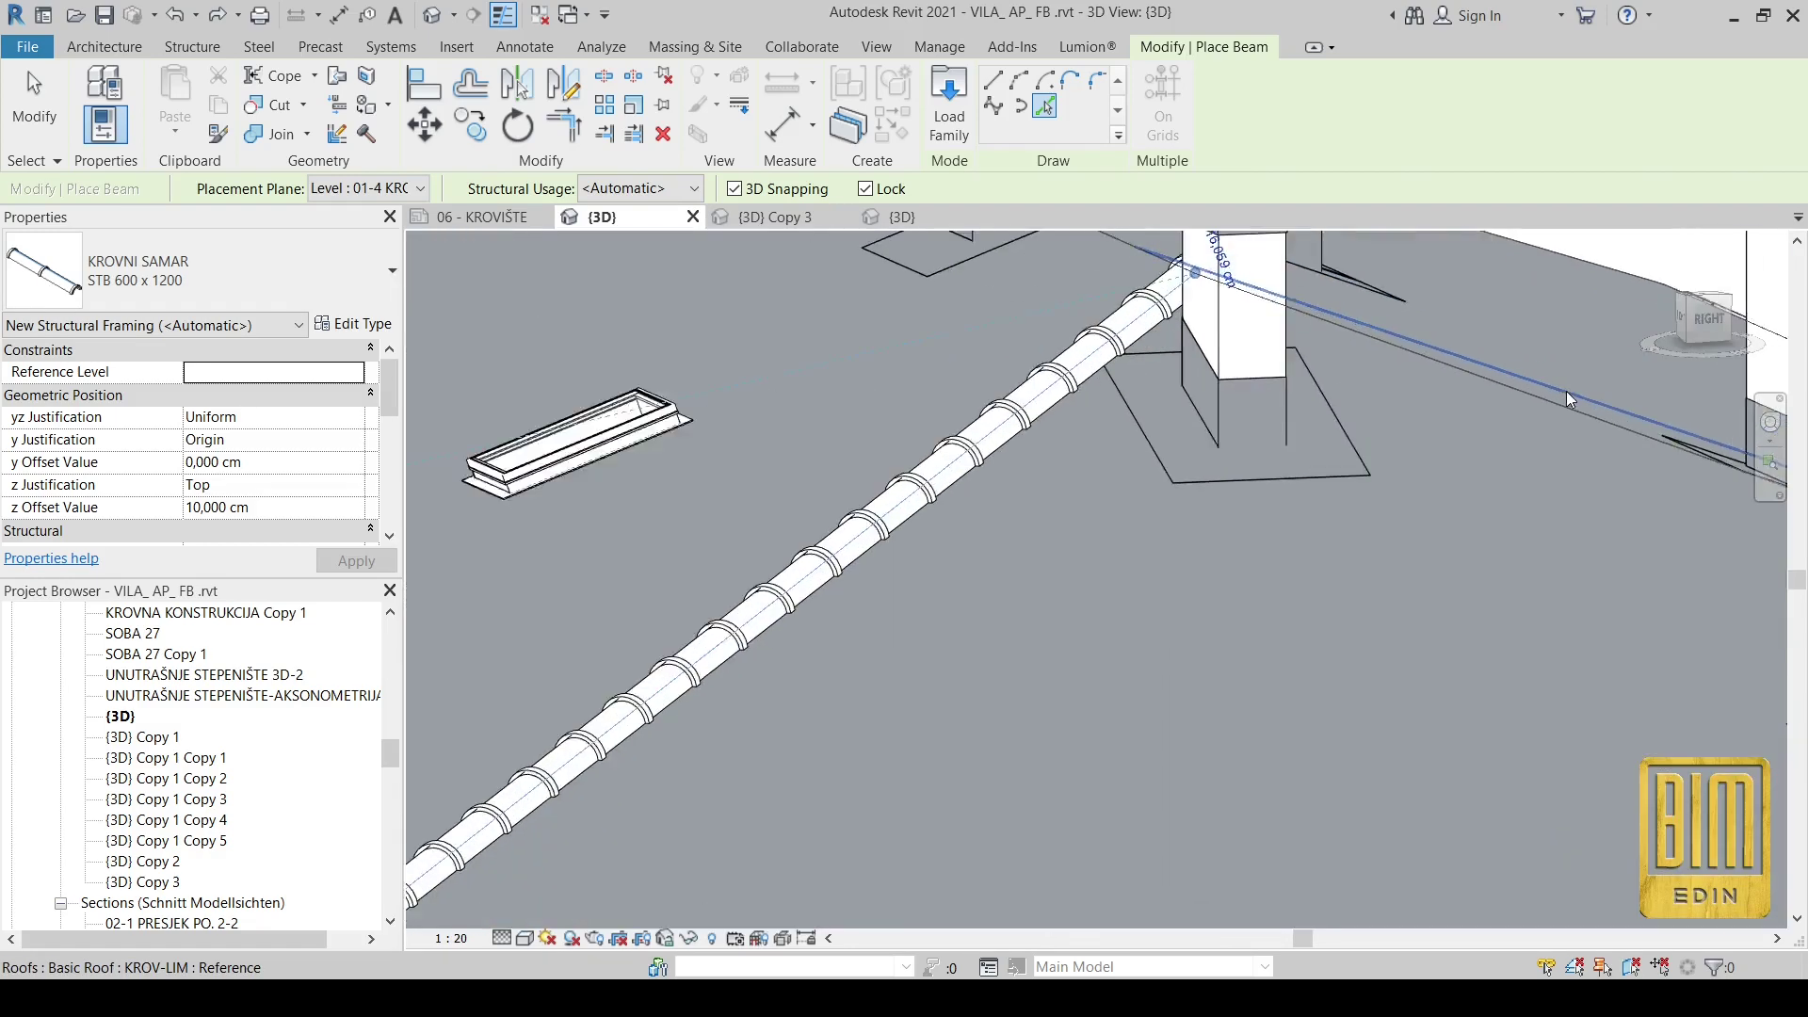
left_click(1196, 581)
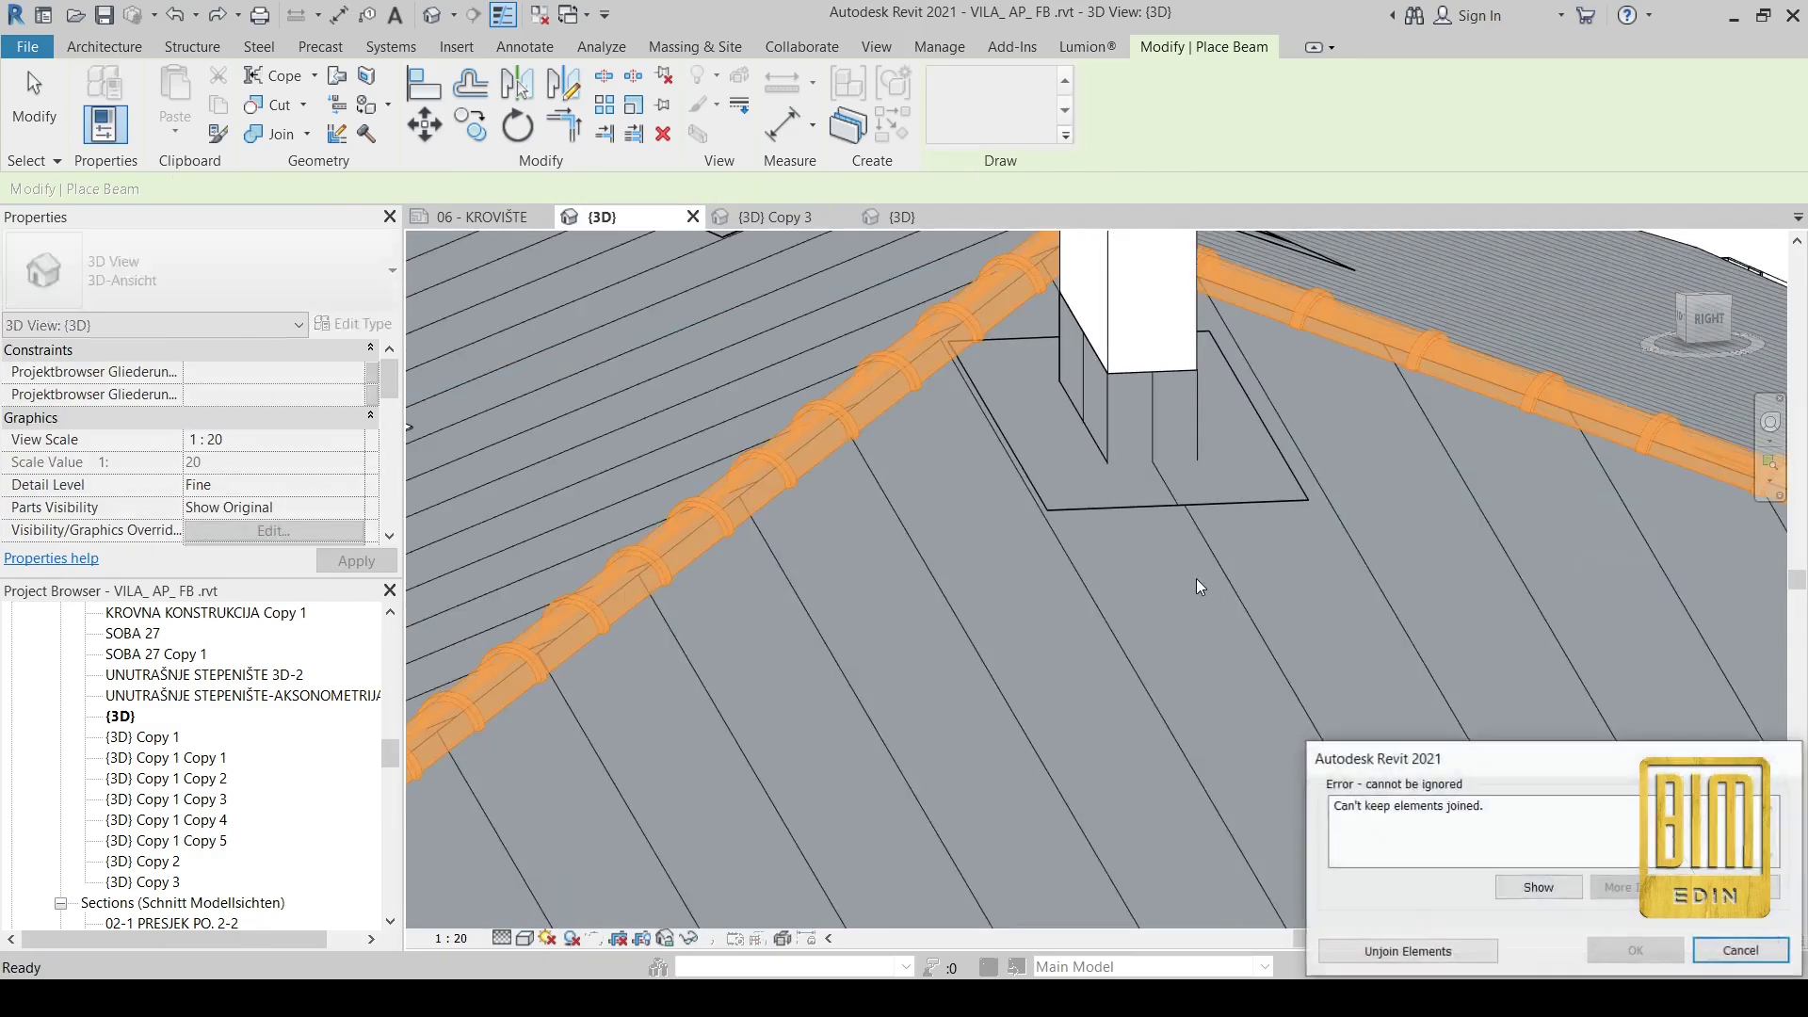
left_click(1382, 952)
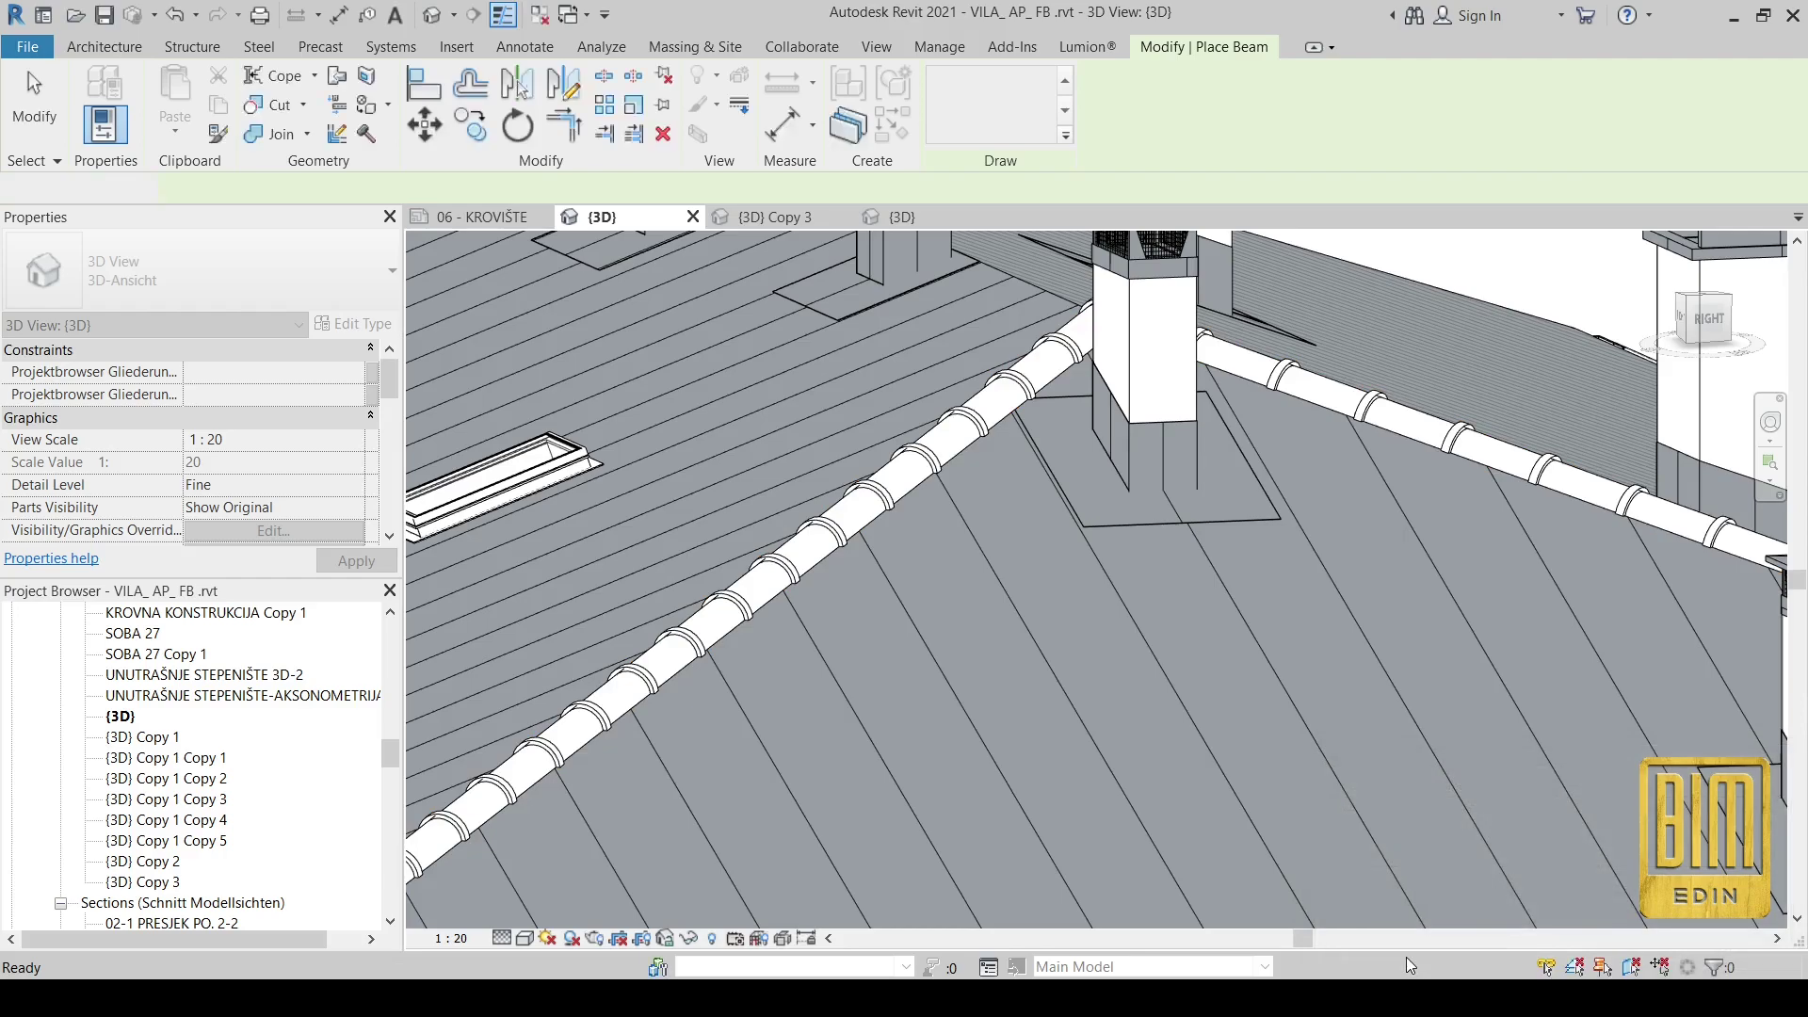
key("Escape")
key("Escape")
- Place a Pick Lines beam along the hip beside the second chimney
scroll(1161, 590, "down", 6)
middle_click_drag(1494, 692, 1240, 760, "shift")
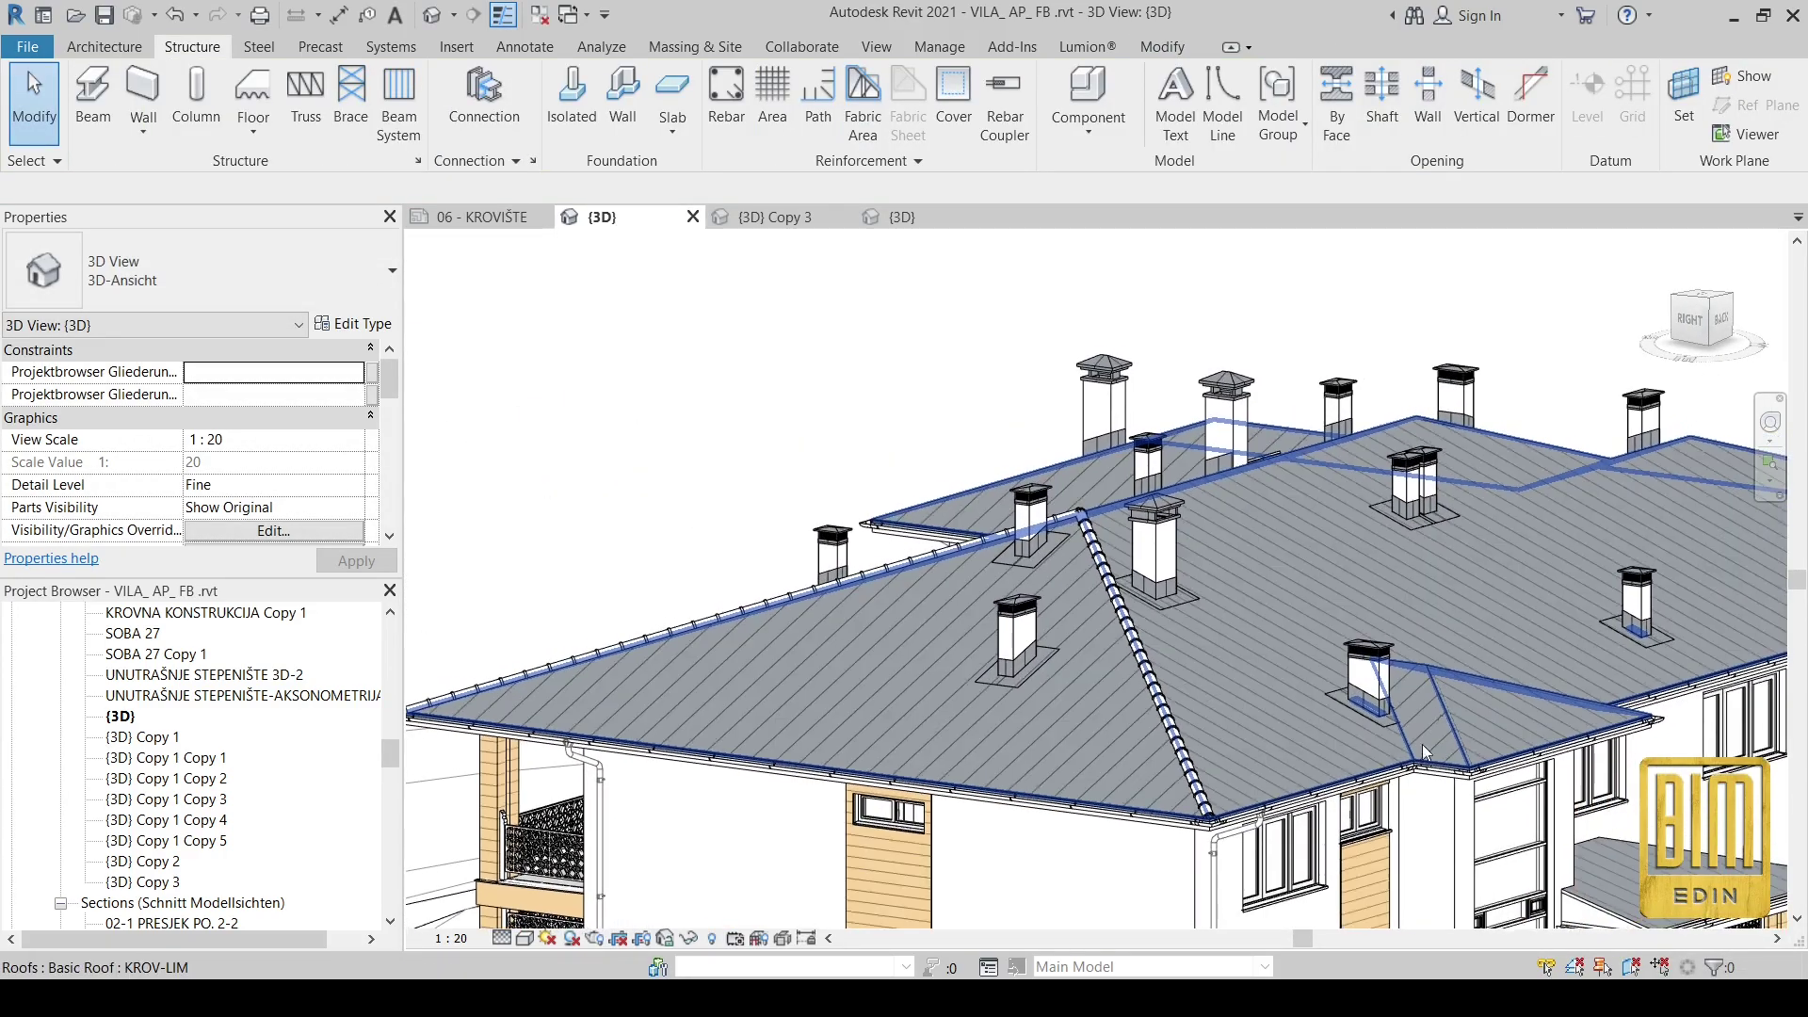
scroll(1471, 711, "up", 5)
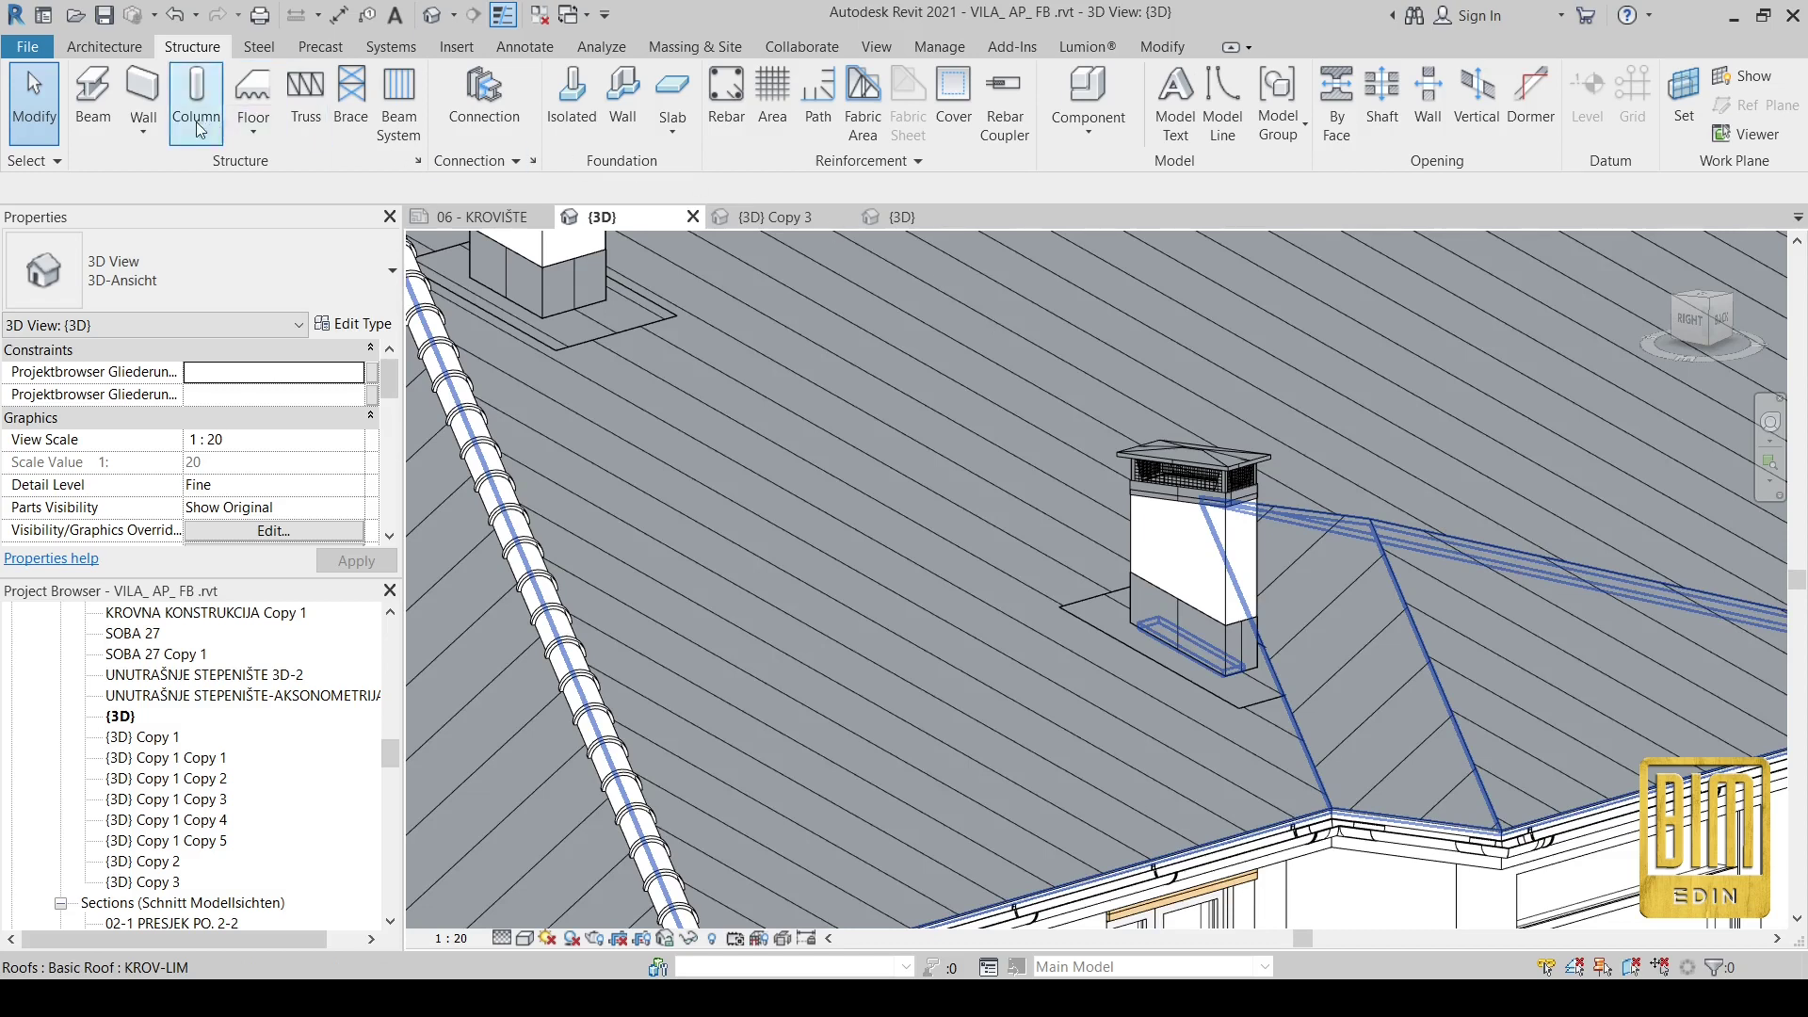
left_click(93, 94)
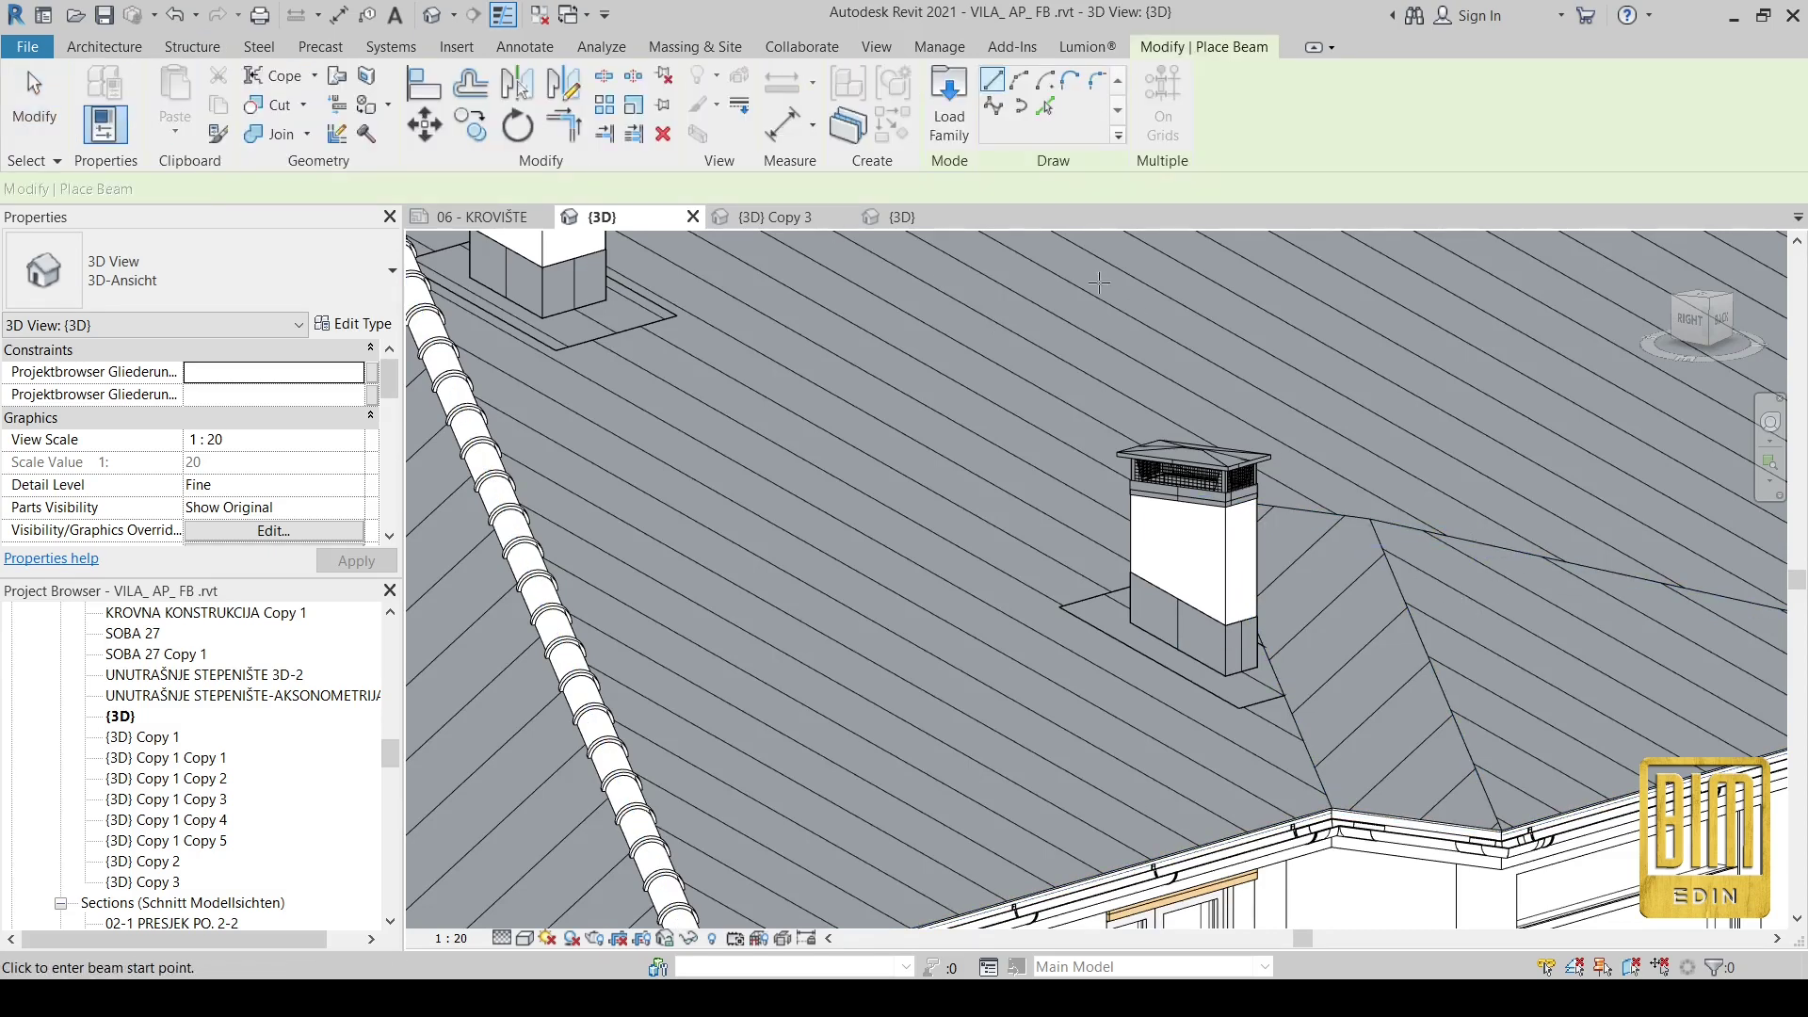
left_click(1044, 106)
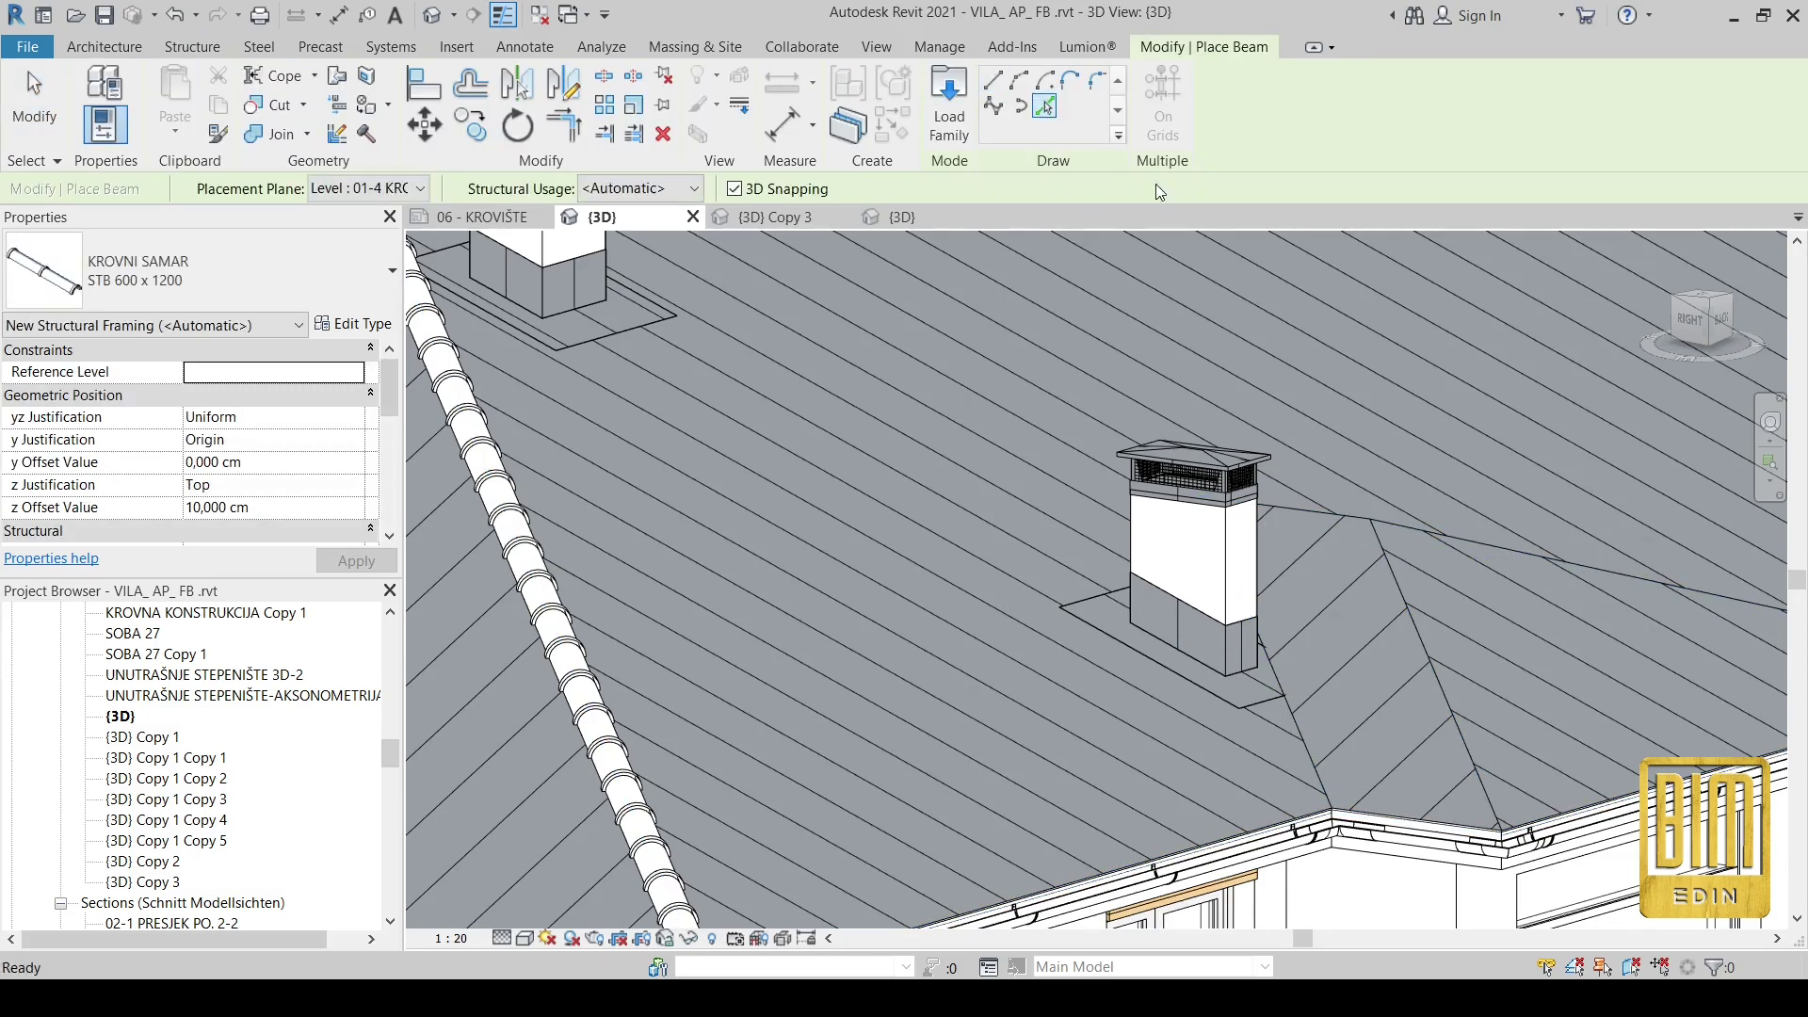
left_click(1399, 580)
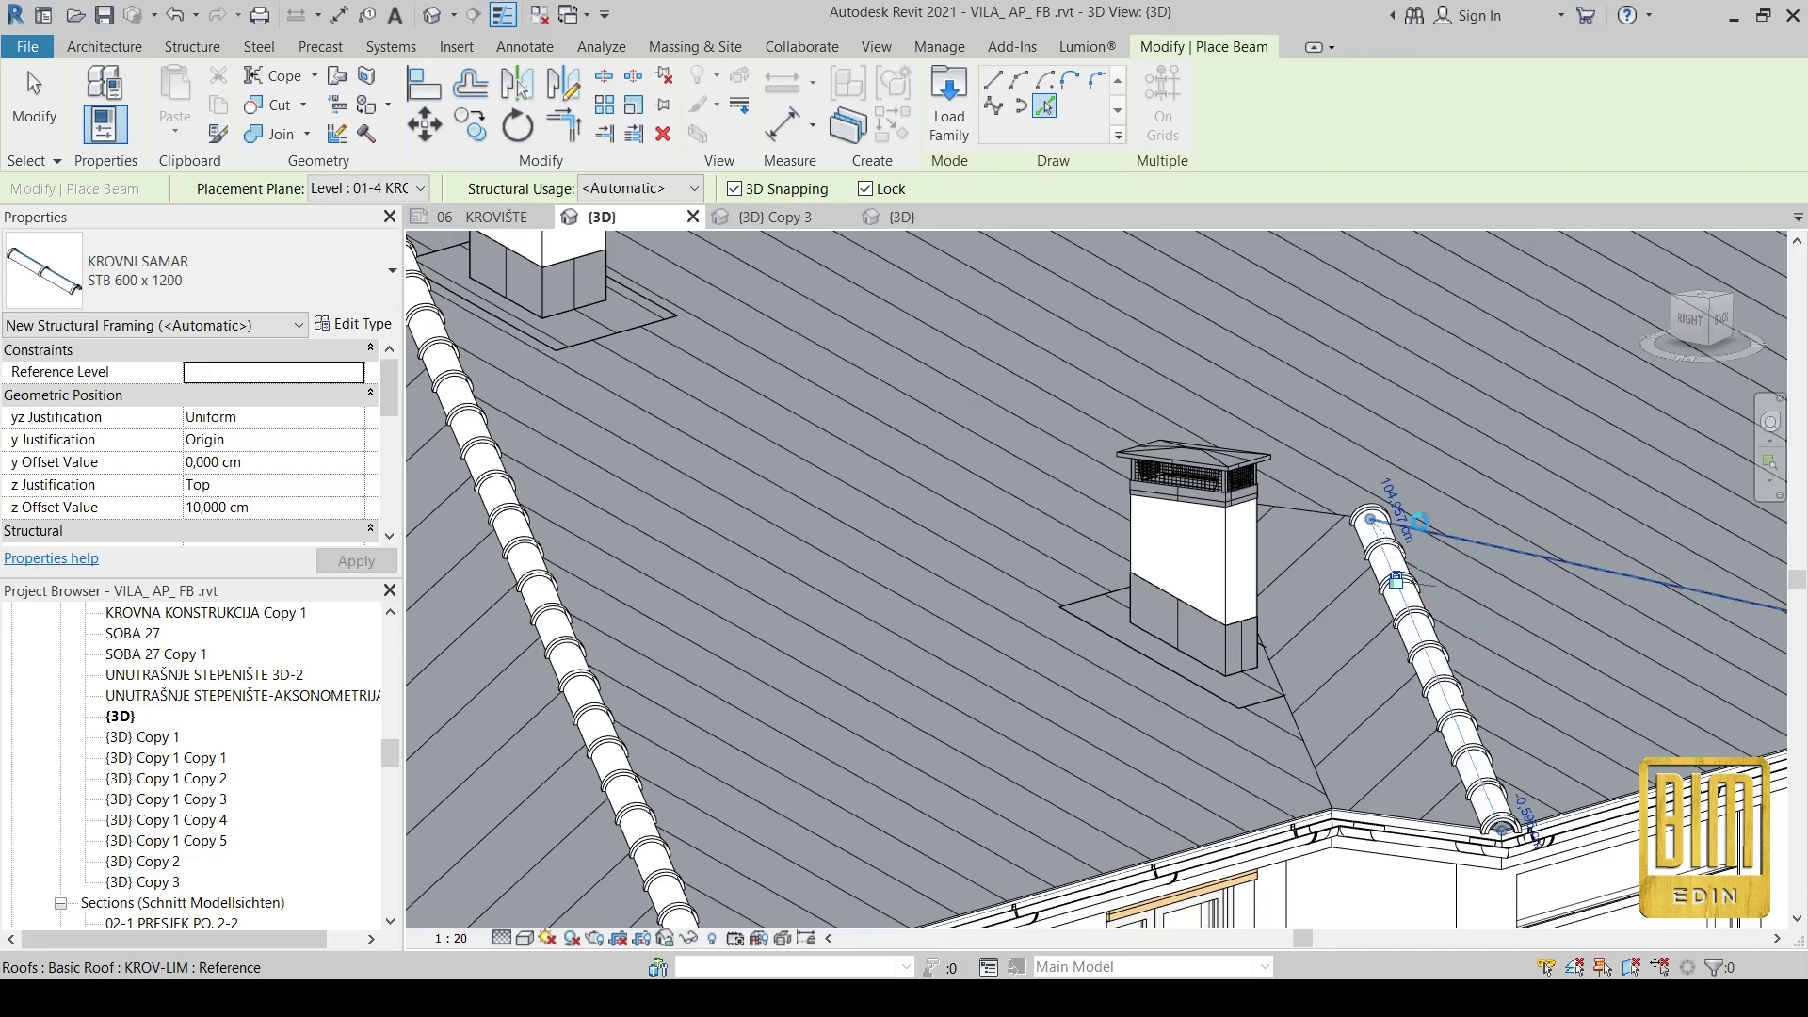
- Add a beam along the ridge running right from the hip top, unjoined from the roof
left_click(1415, 523)
scroll(1310, 506, "up", 5)
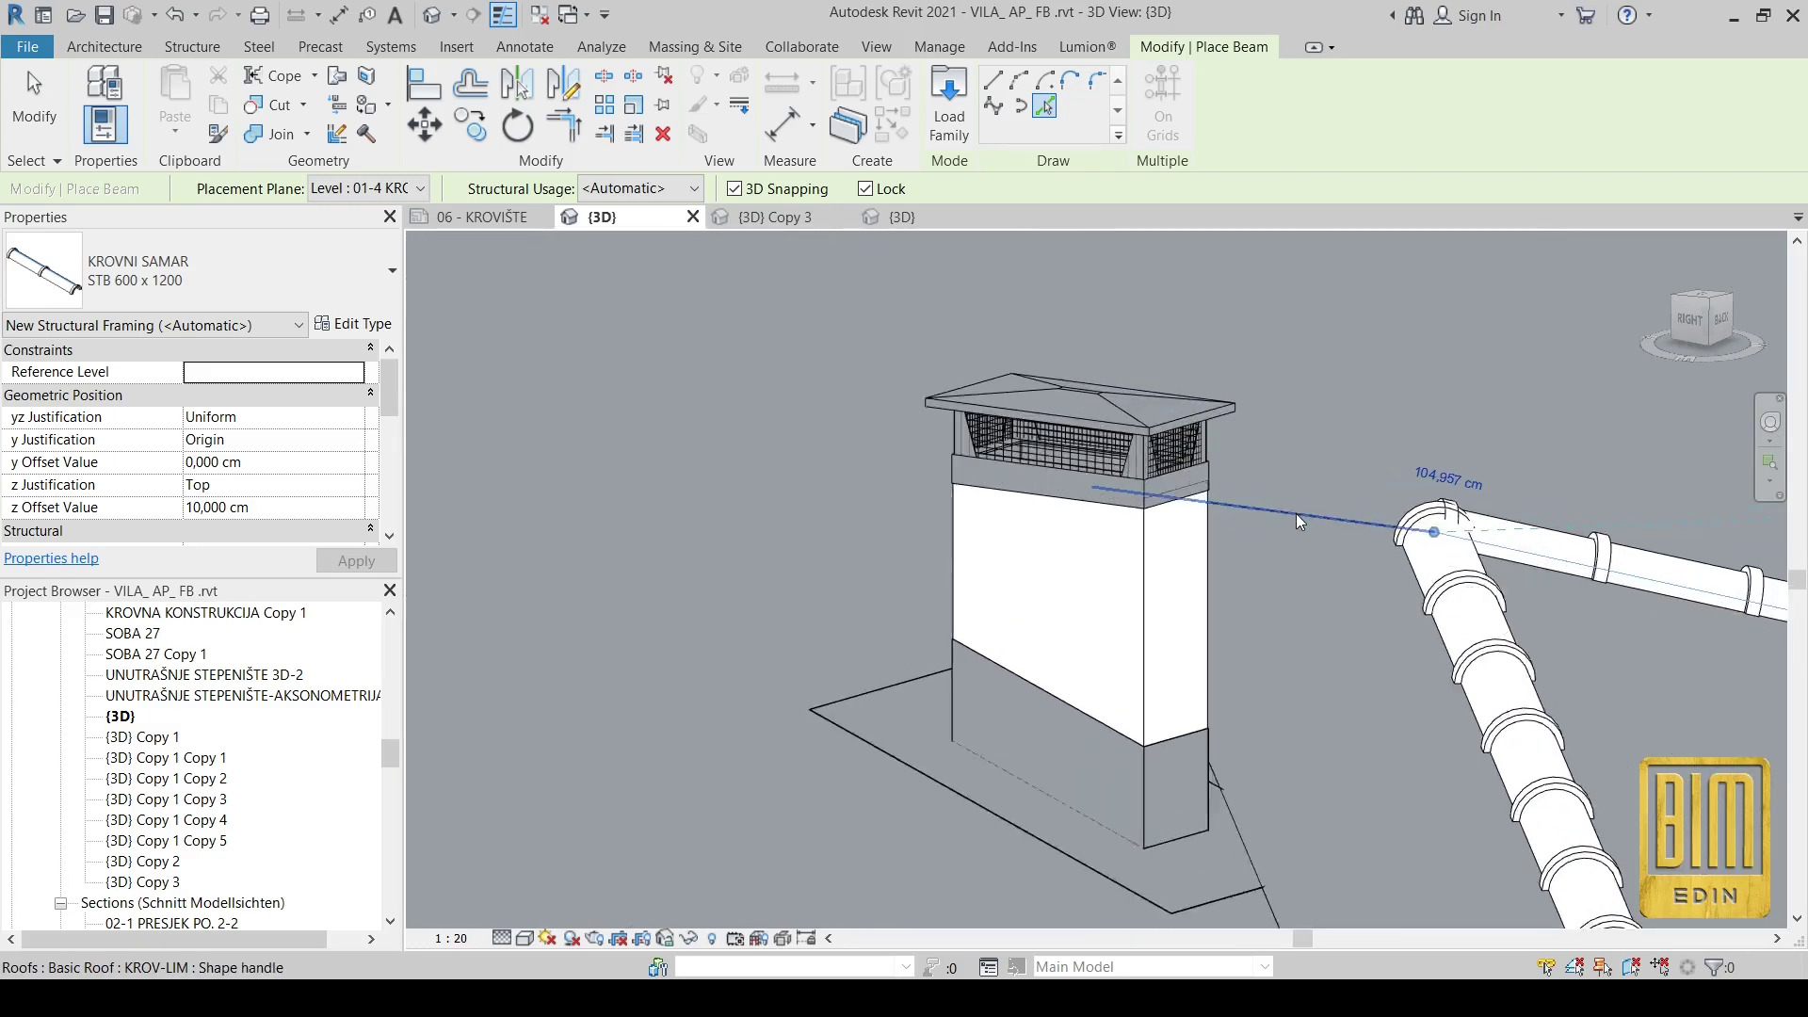
scroll(1292, 552, "down", 6)
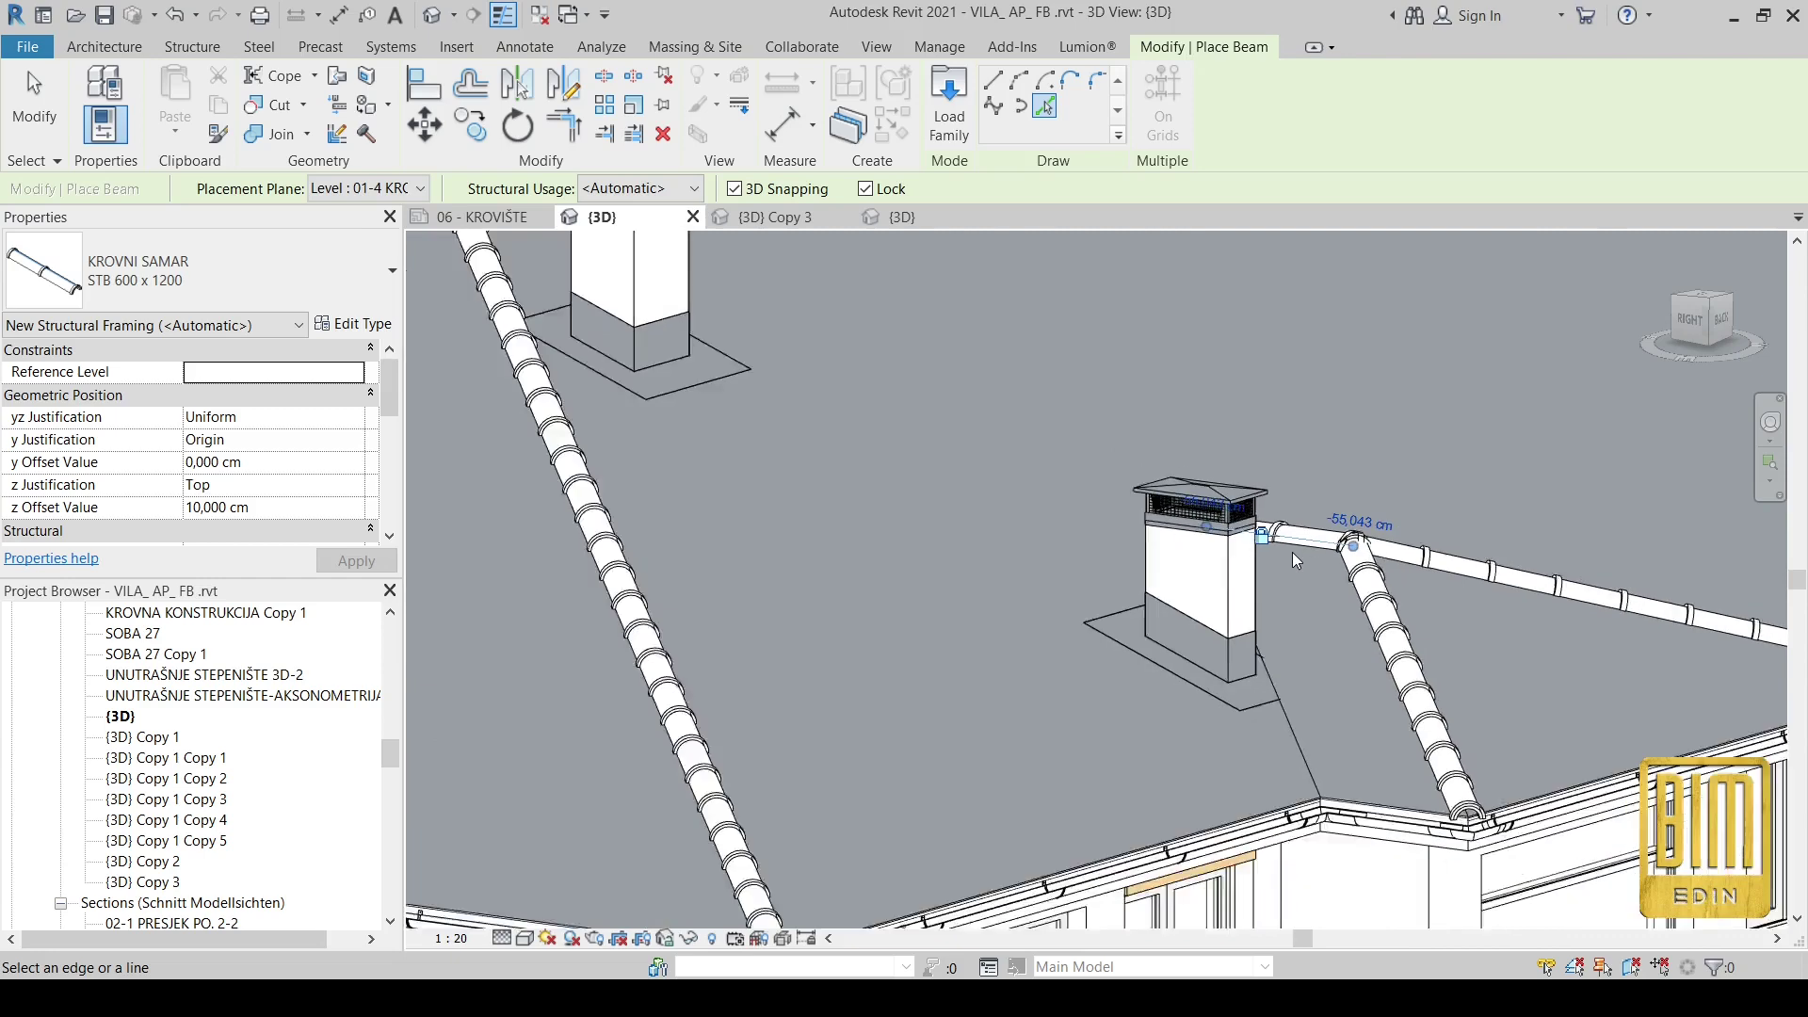
scroll(1010, 341, "up", 6)
scroll(1015, 342, "up", 3)
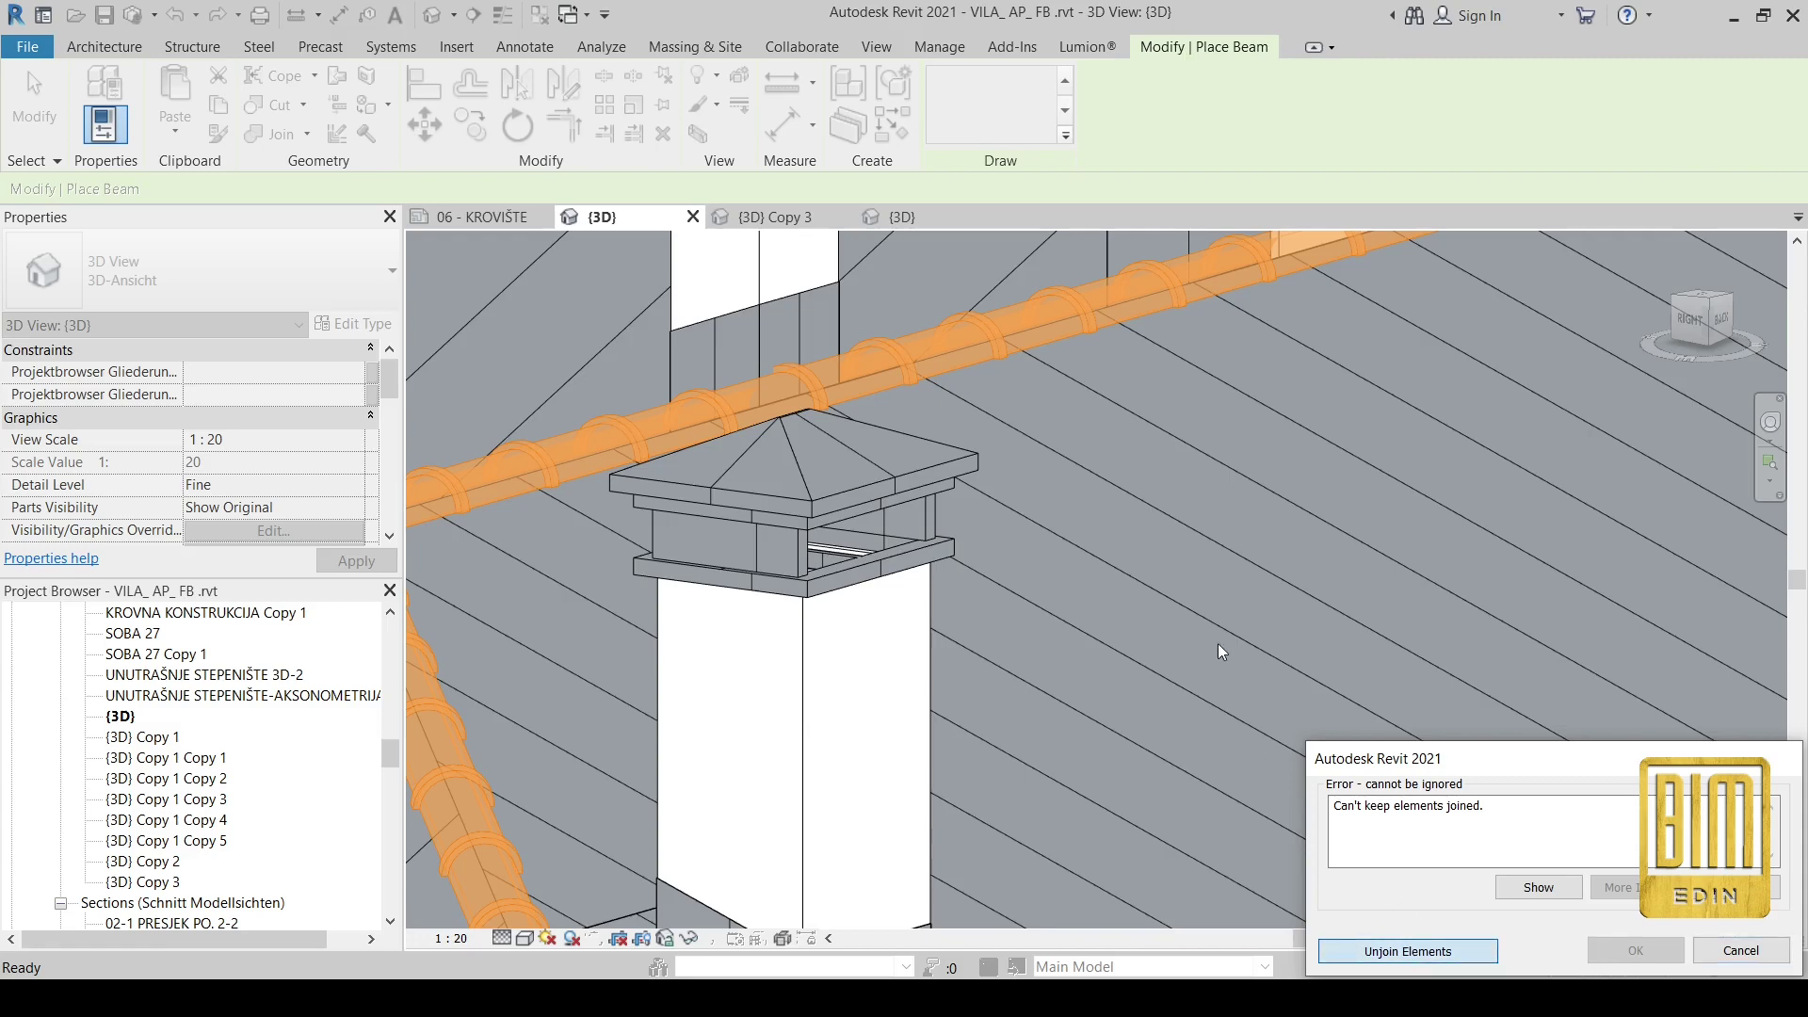
key("Escape")
key("Escape")
scroll(1151, 574, "down", 10)
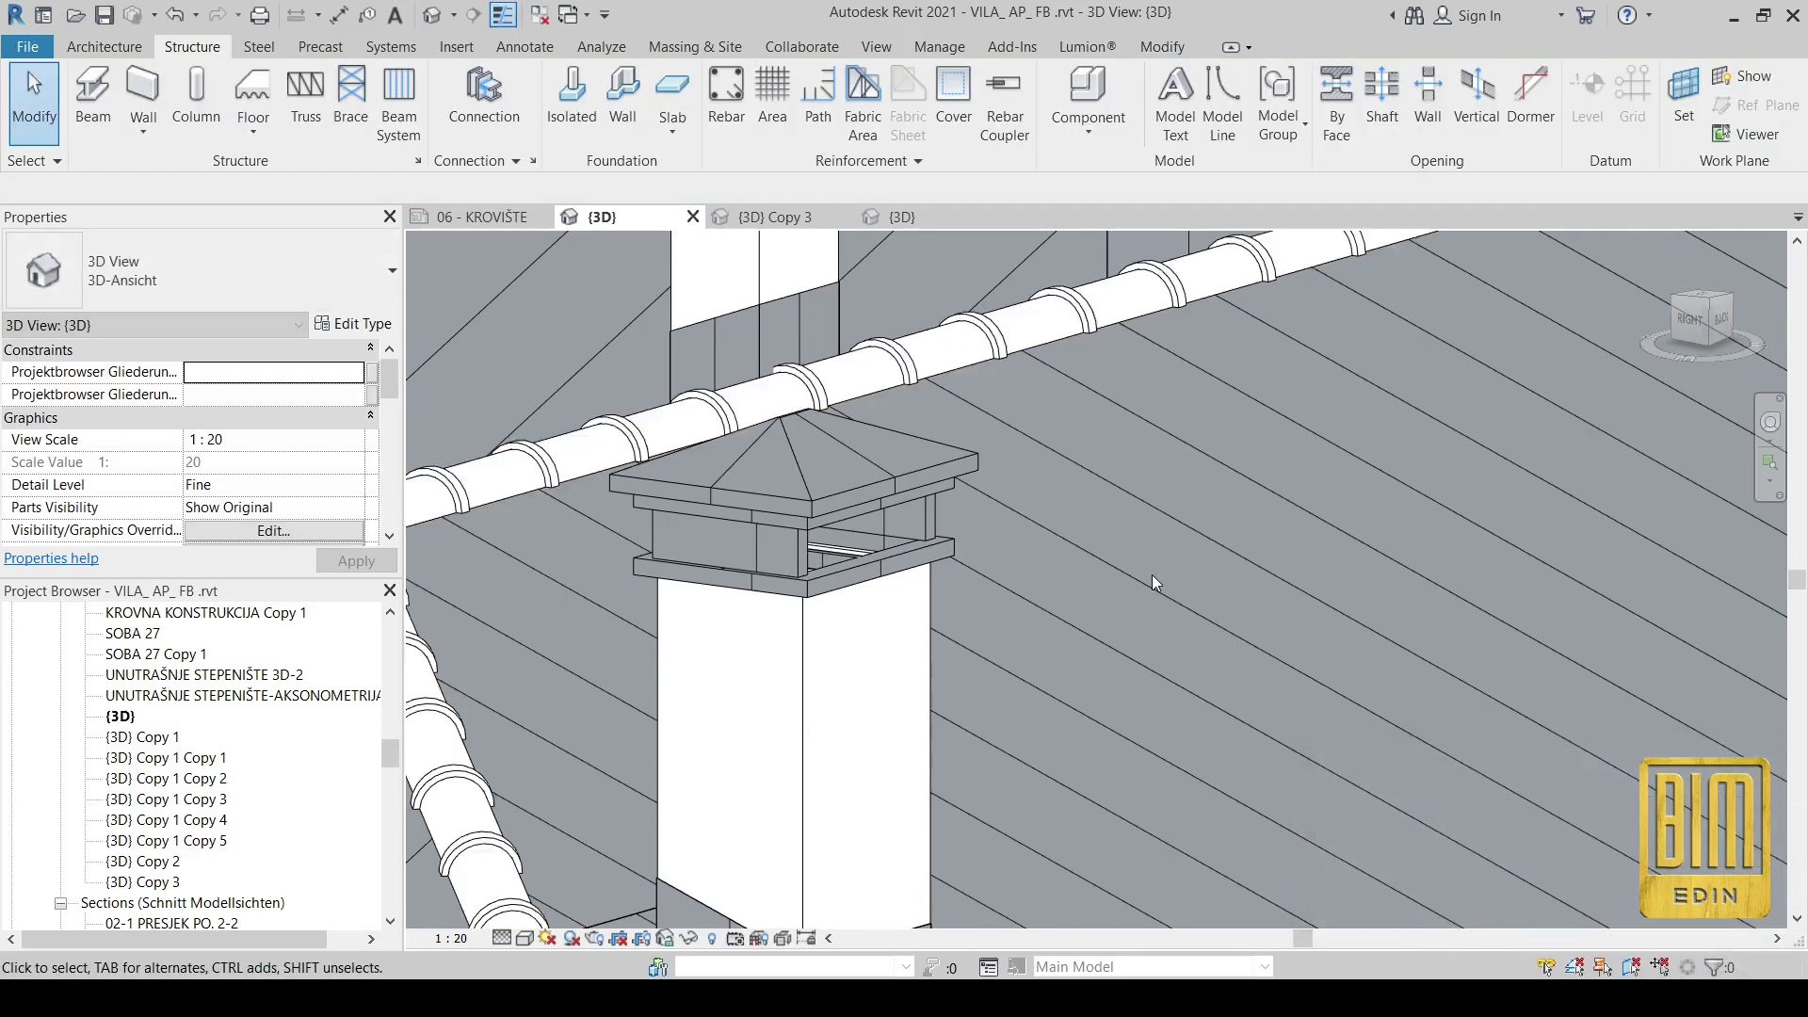
- Pick the ridge edge past the twin chimneys for a KROVNI SAMAR beam, unjoined from the roof
scroll(1602, 496, "up", 5)
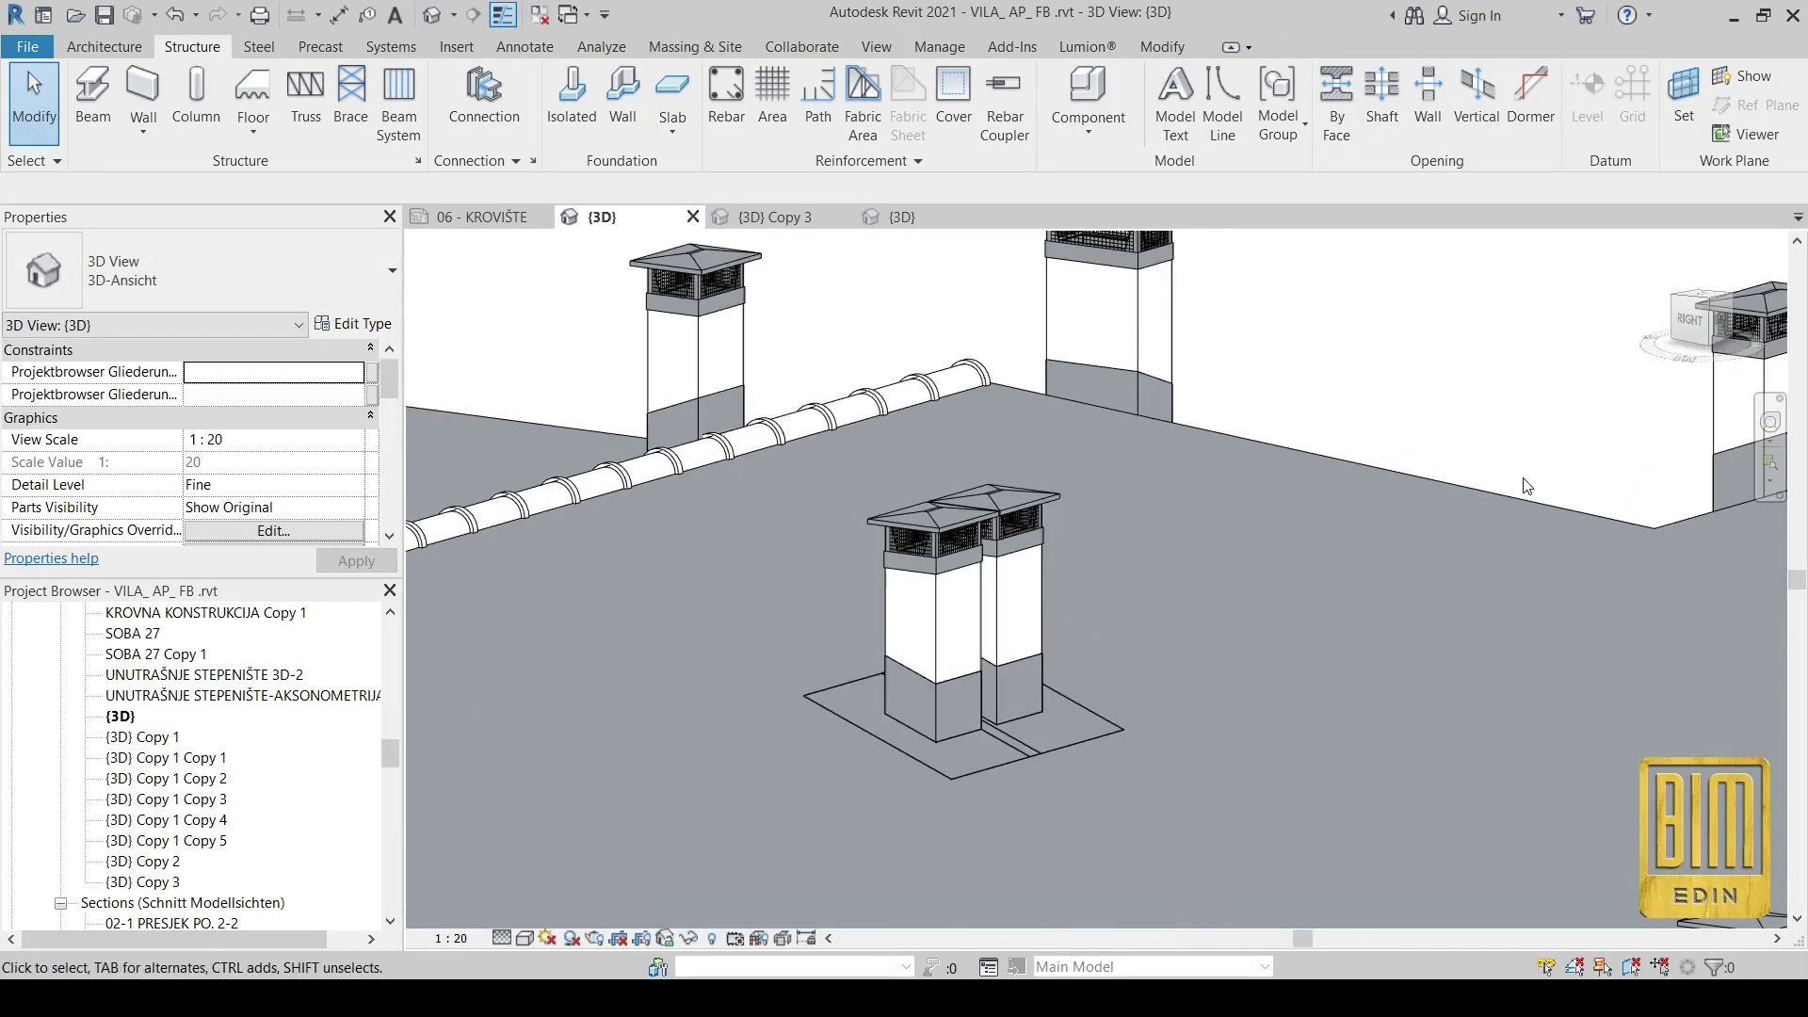
left_click(75, 117)
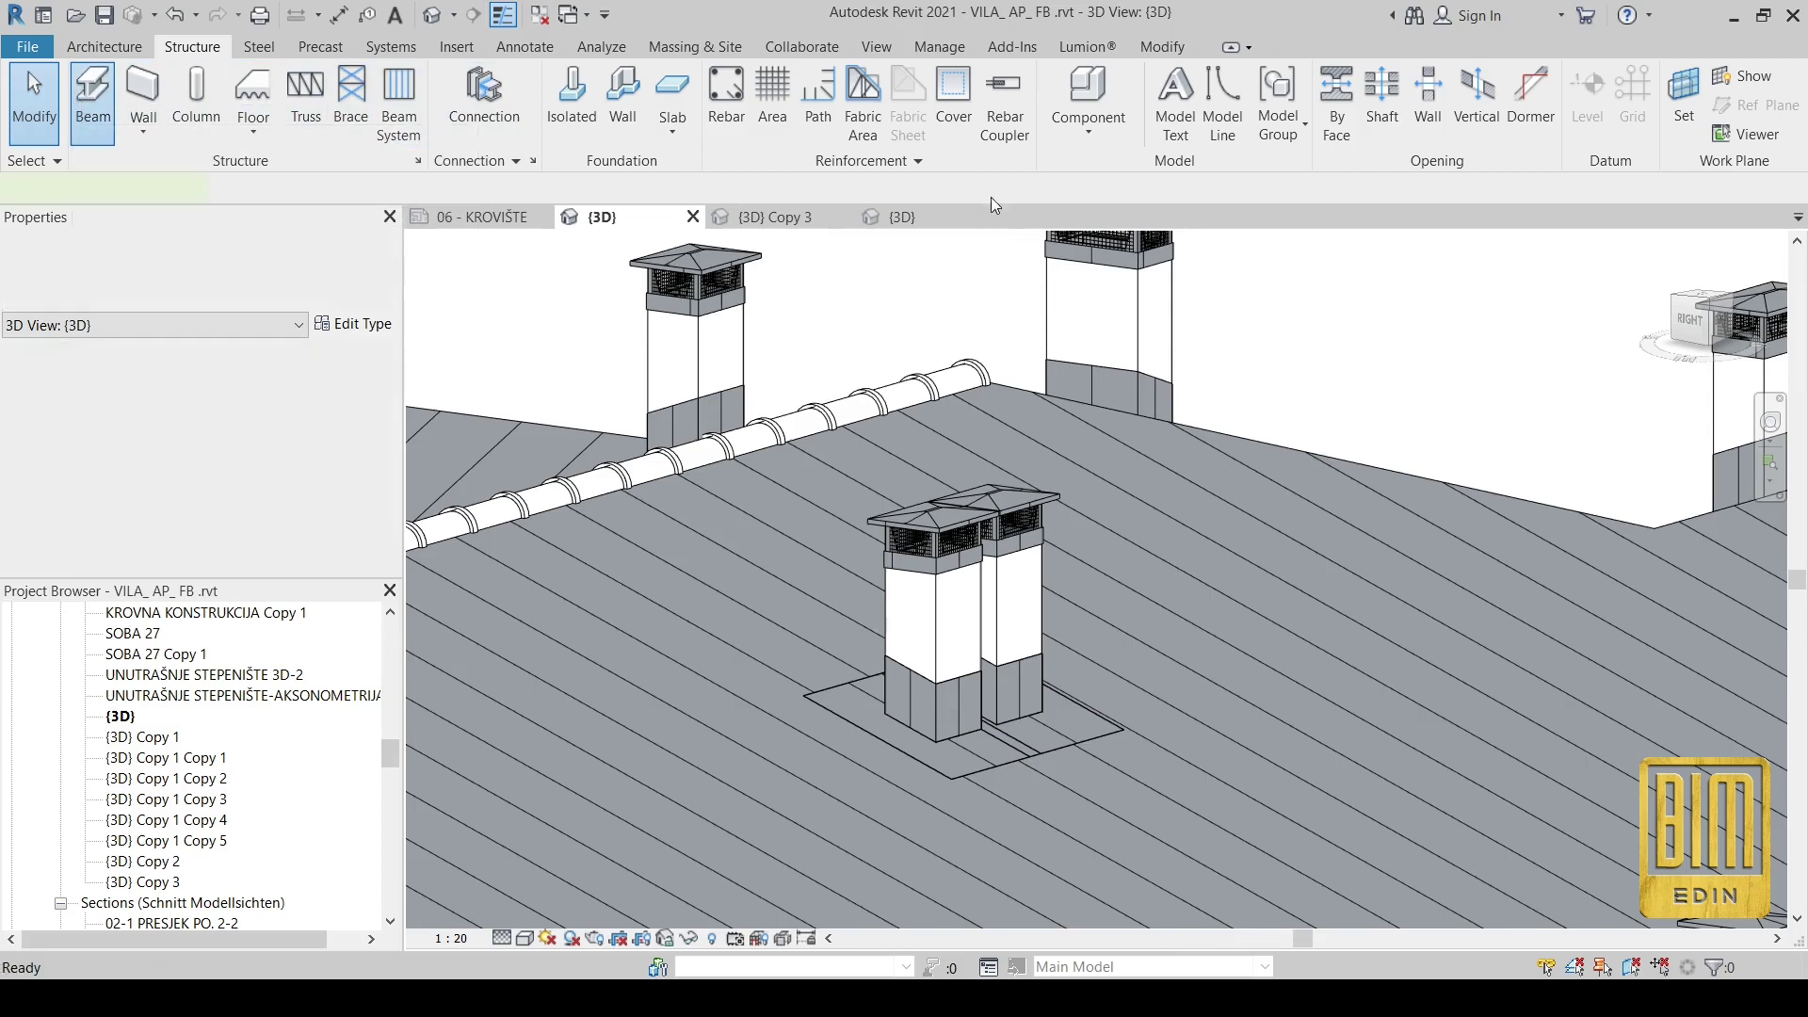
left_click(1044, 107)
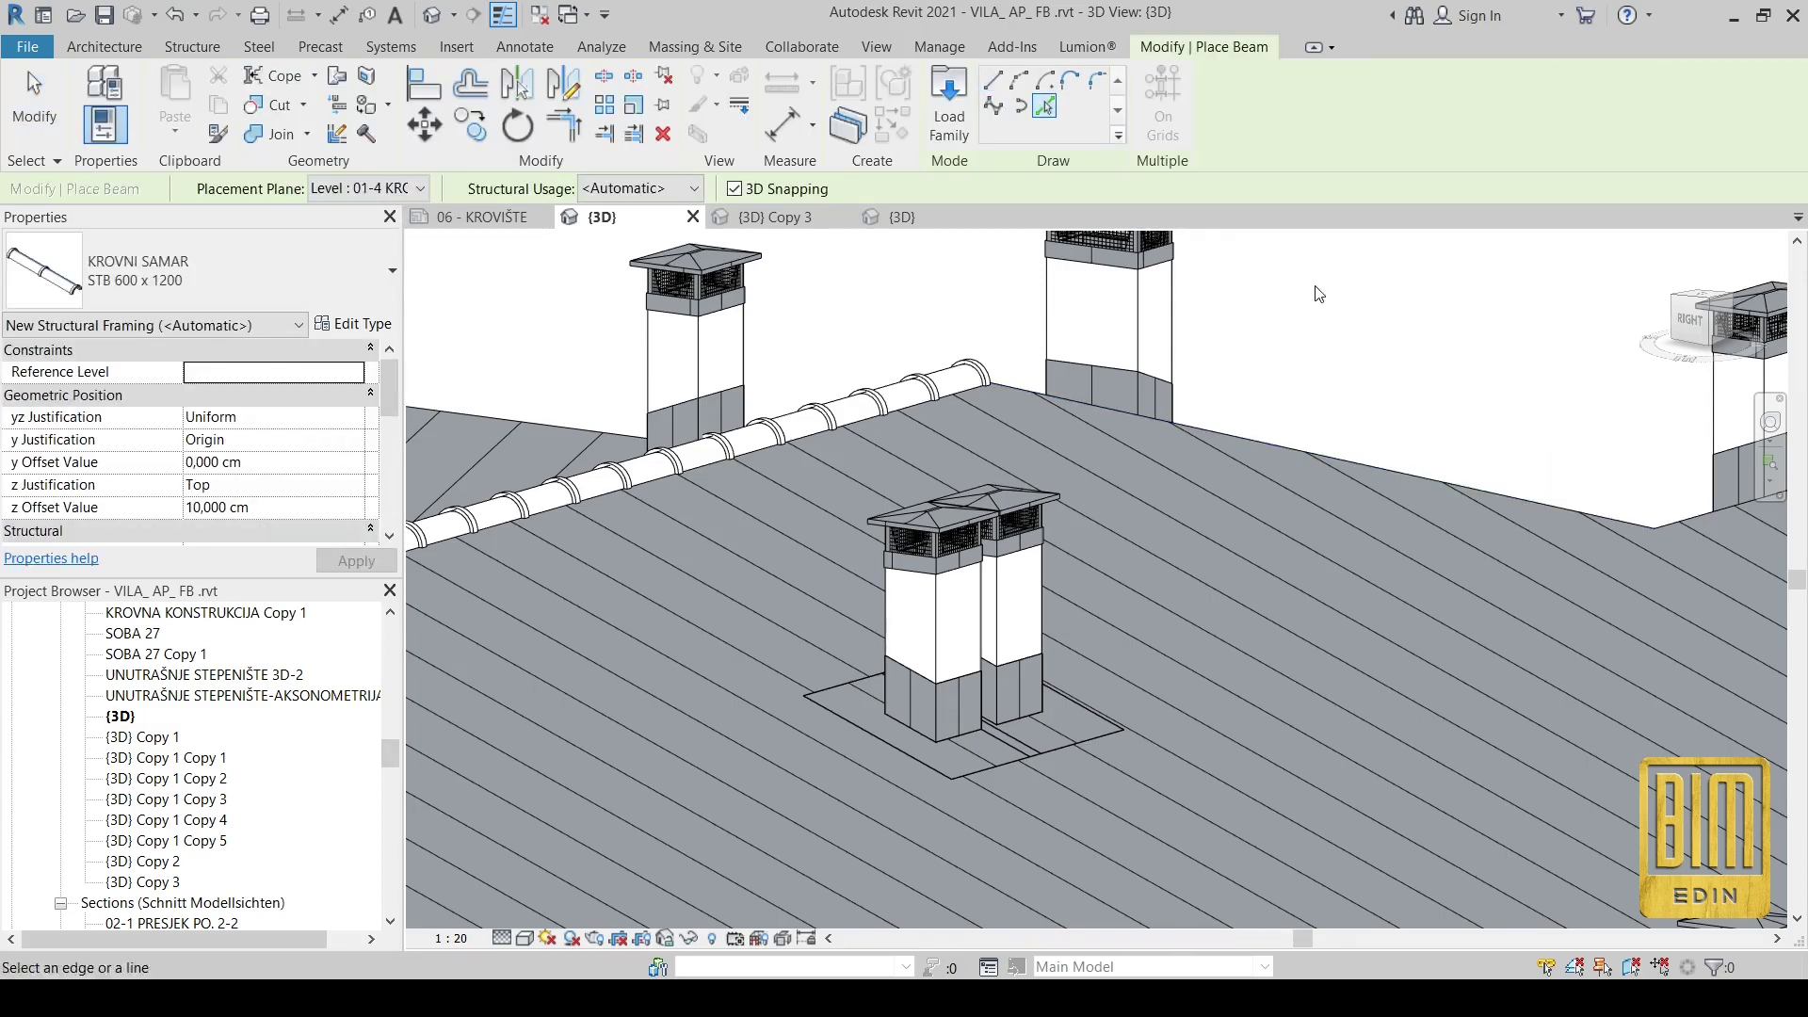
left_click(1399, 462)
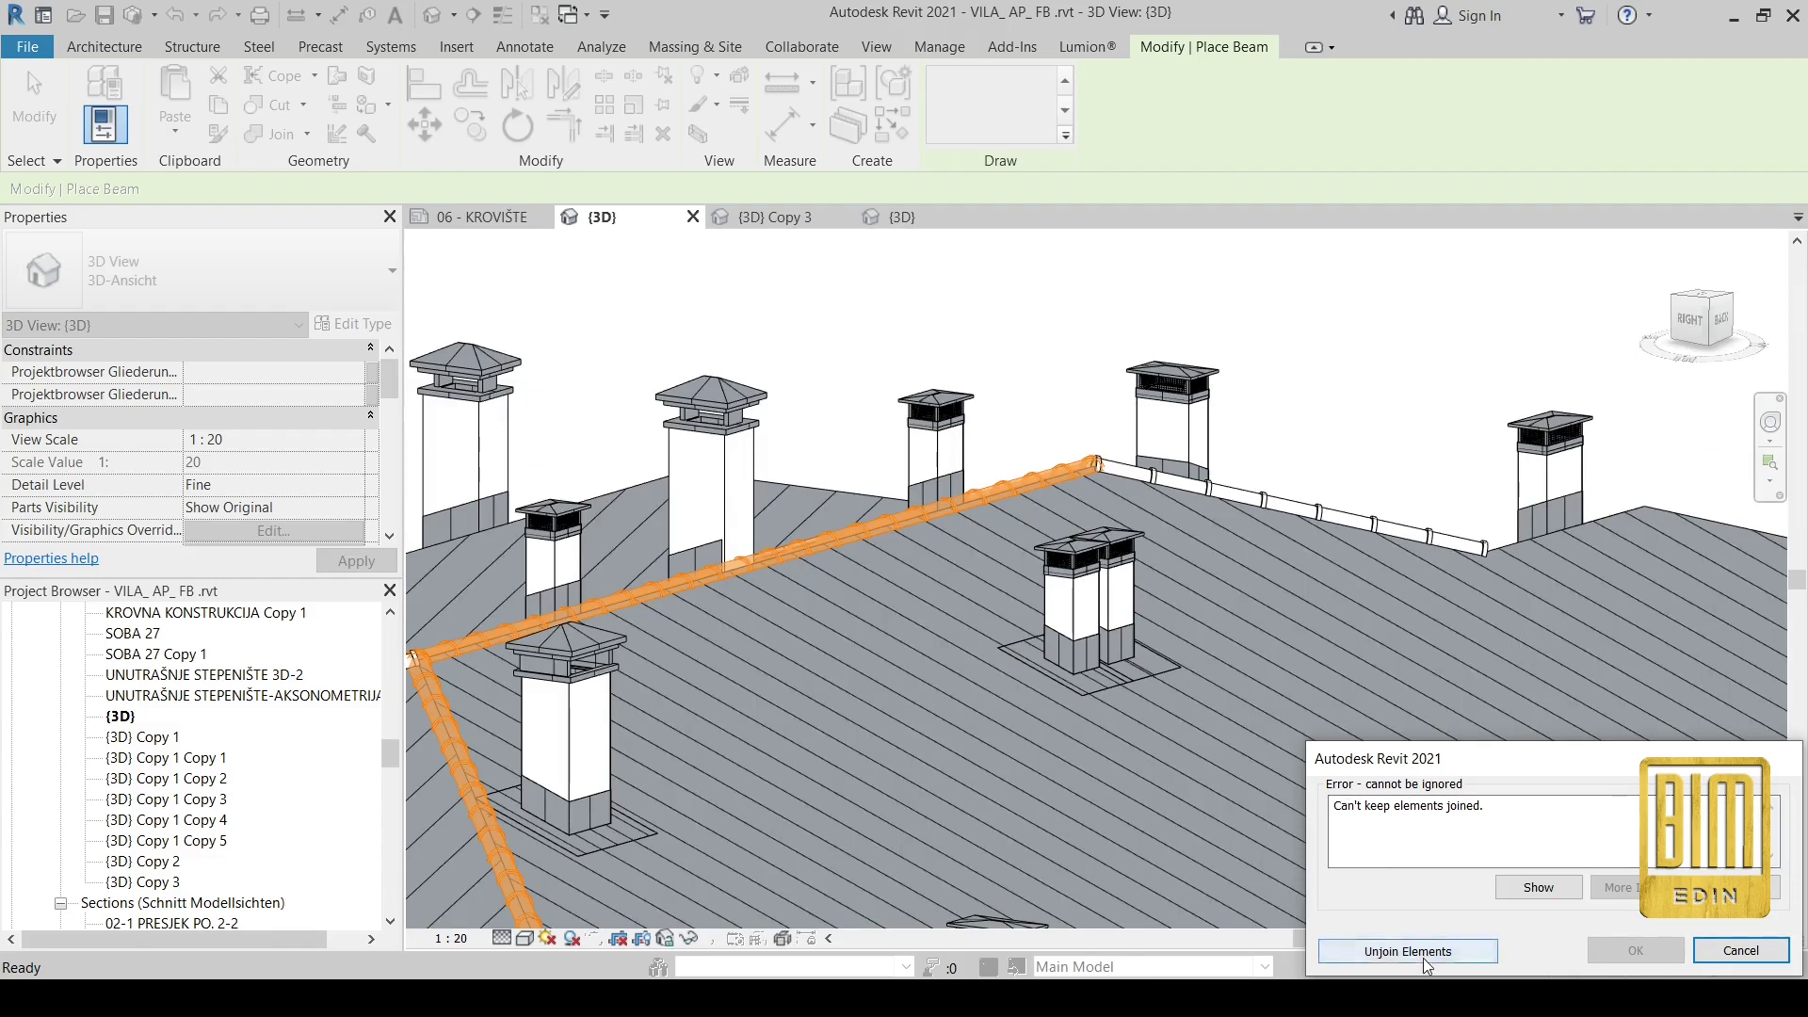
left_click(1422, 958)
key("Escape")
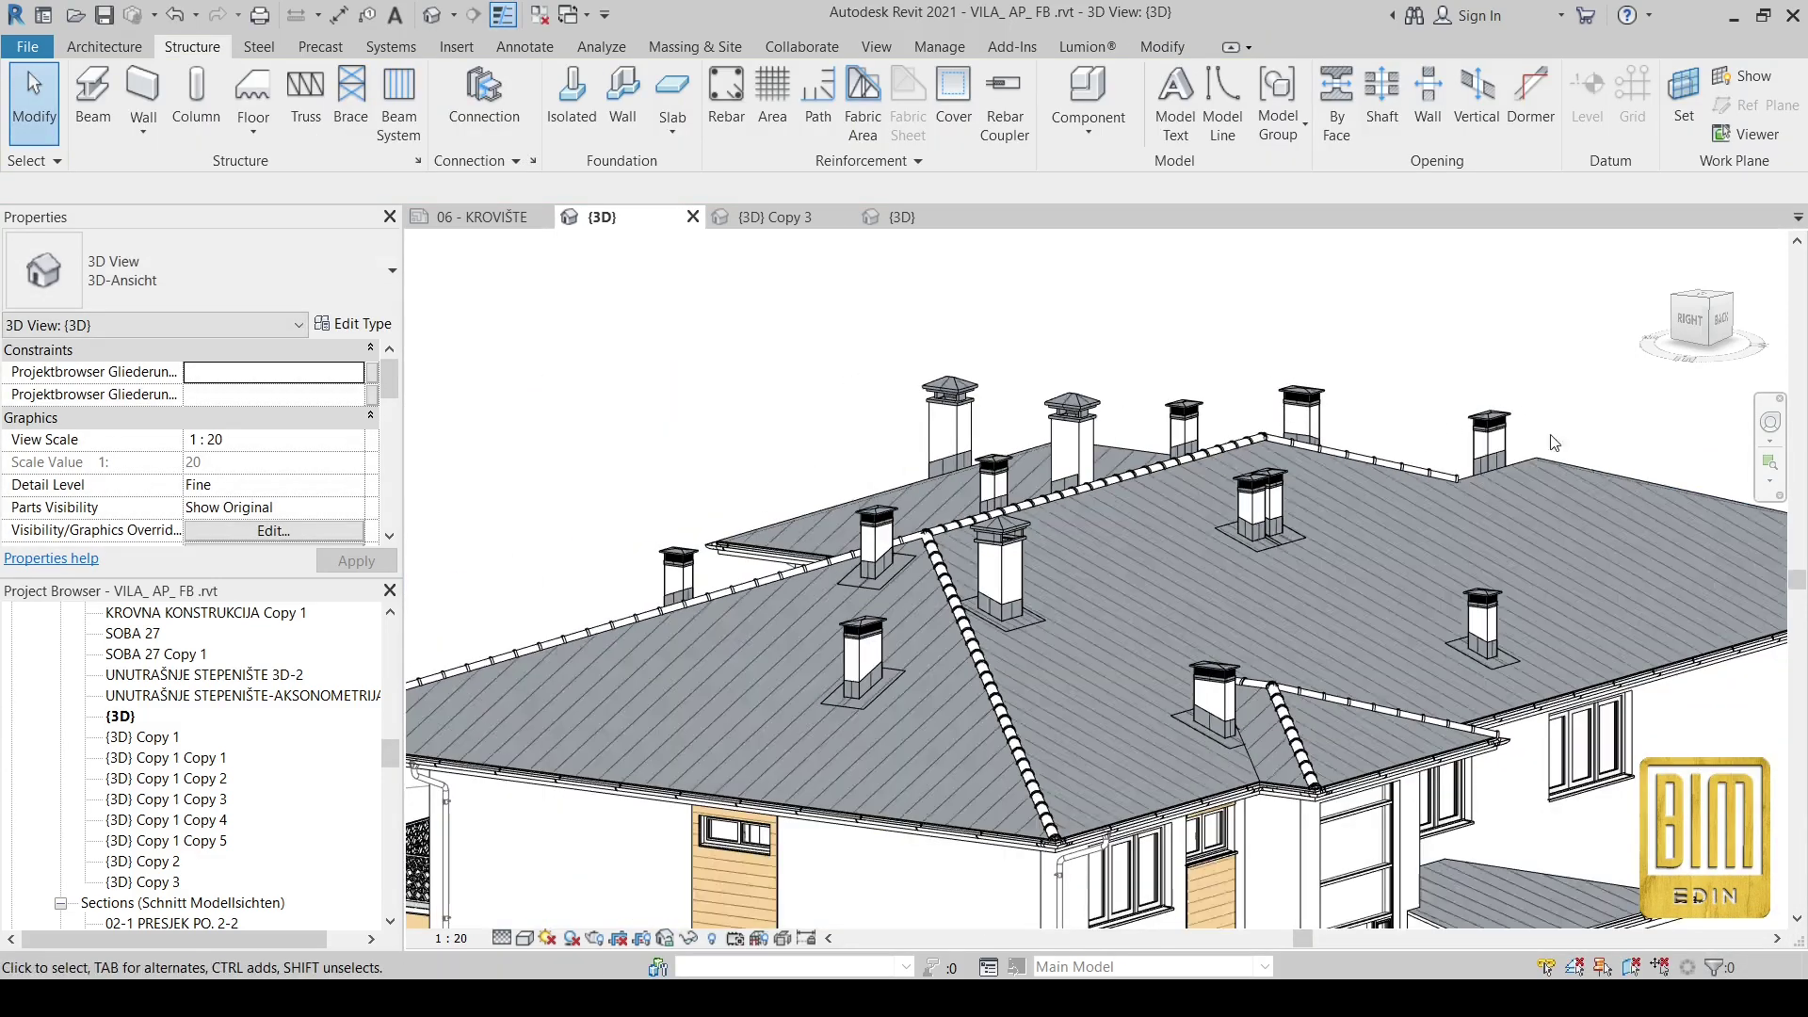
- Place a Pick Lines beam along the first hip edge of the front gable
left_click(93, 98)
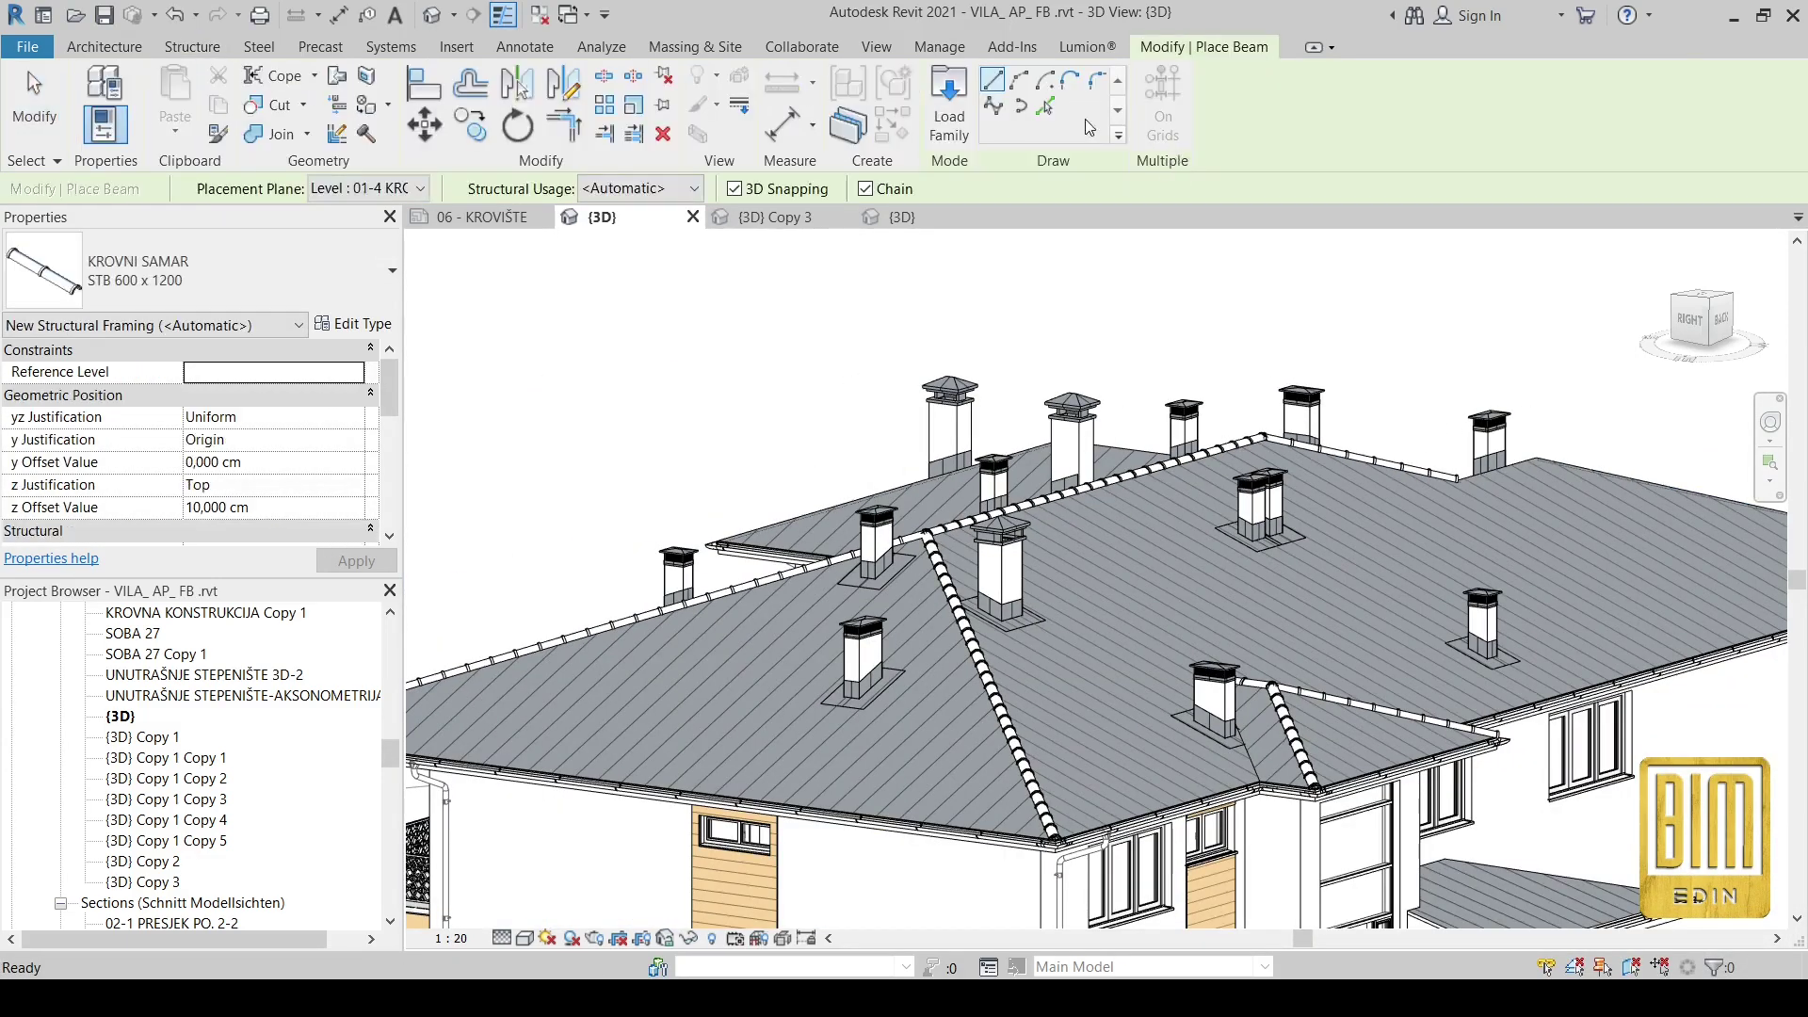
left_click(1043, 110)
scroll(1511, 463, "up", 5)
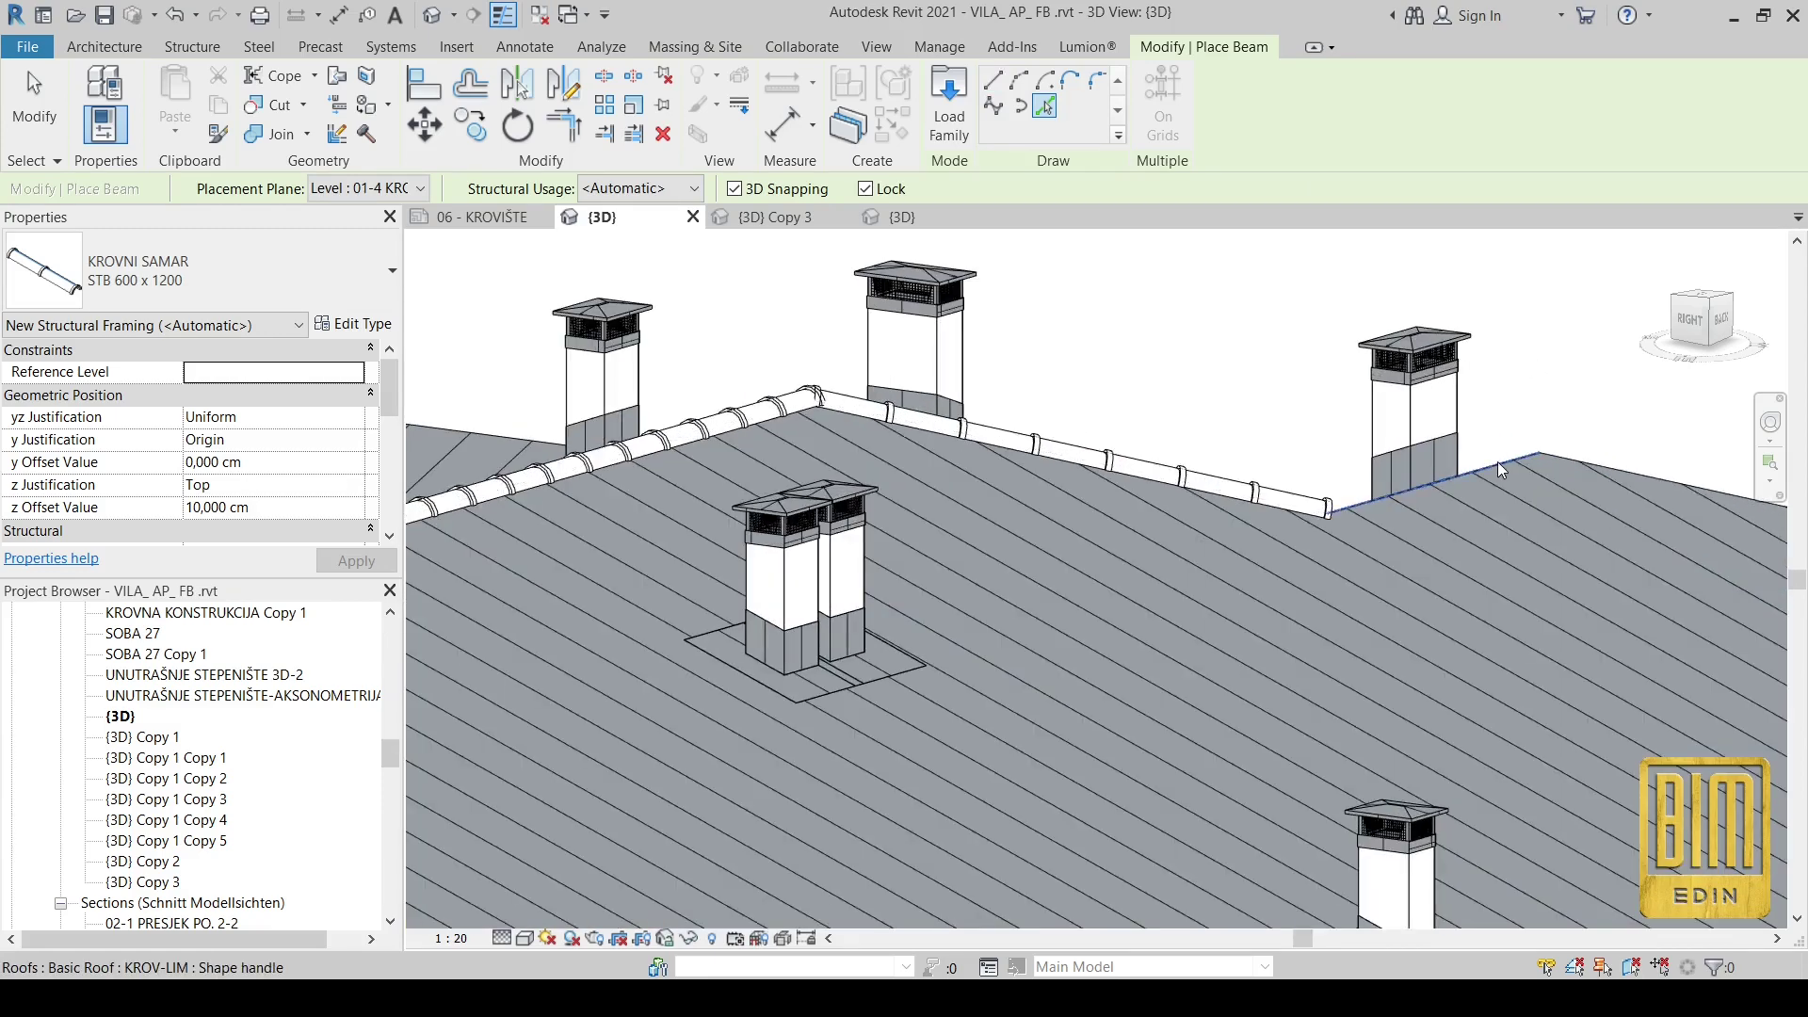
left_click(1550, 457)
scroll(1236, 496, "down", 4)
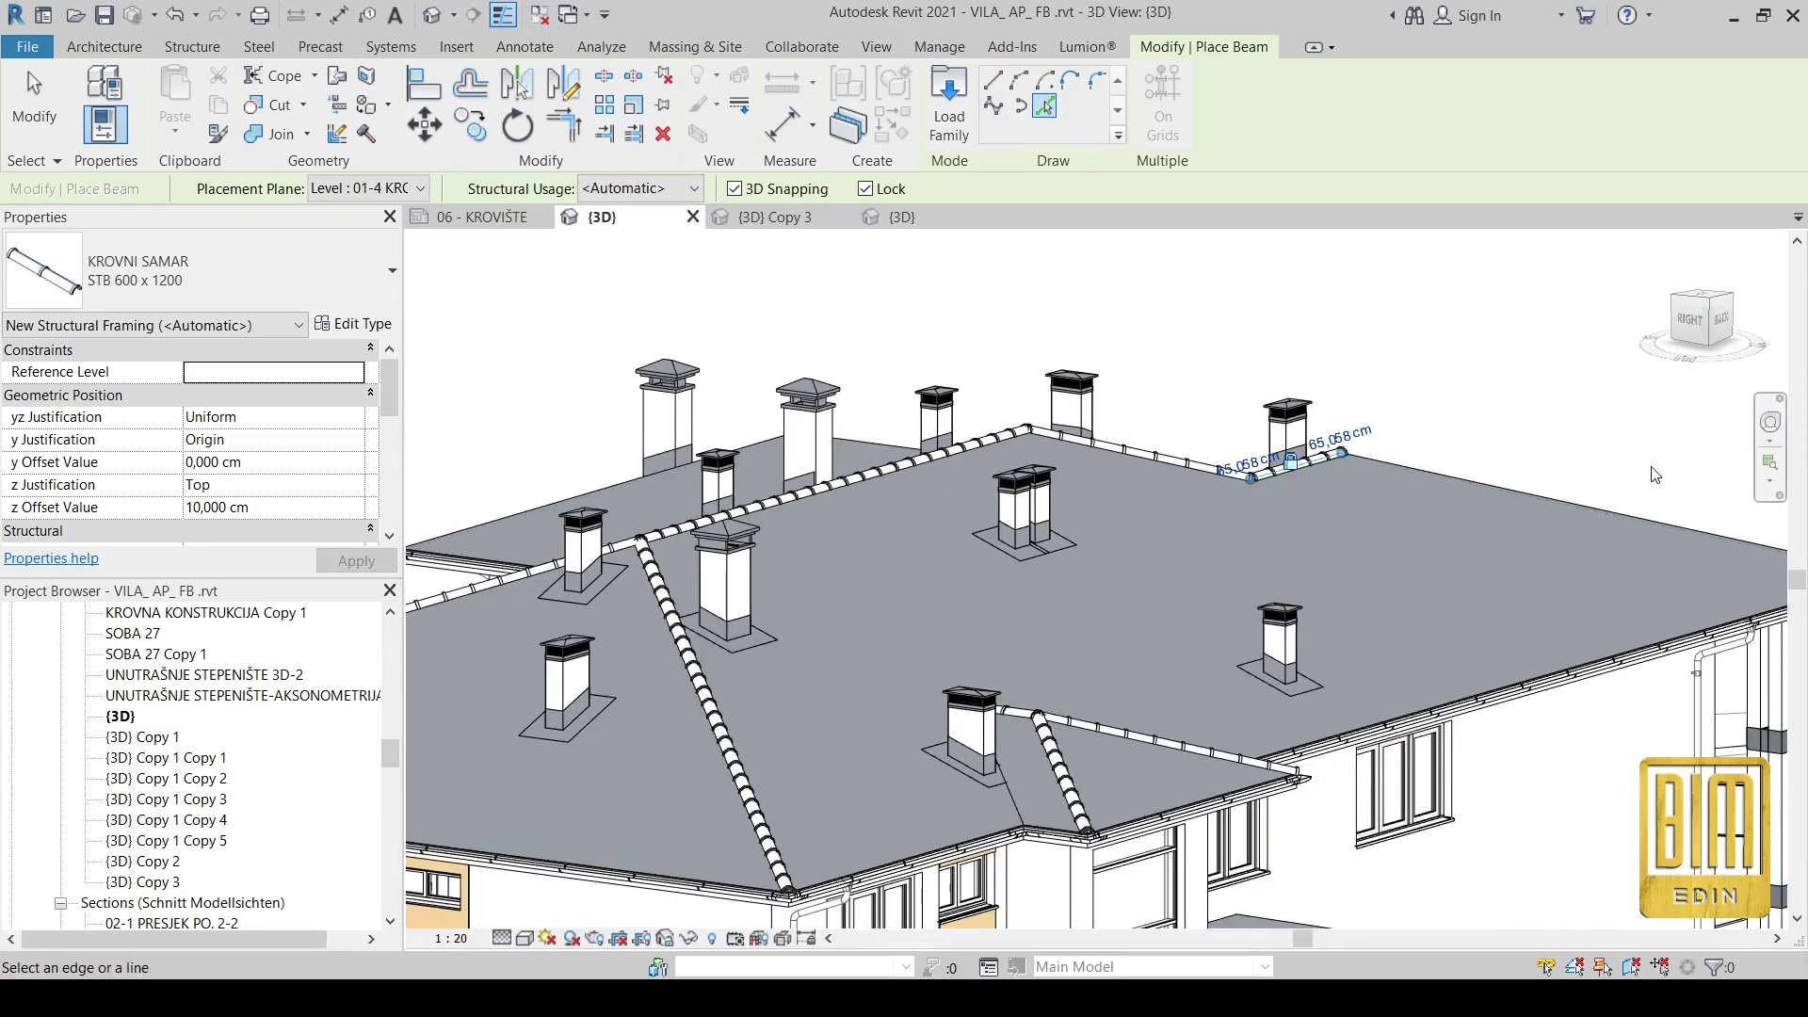
scroll(1646, 517, "up", 5)
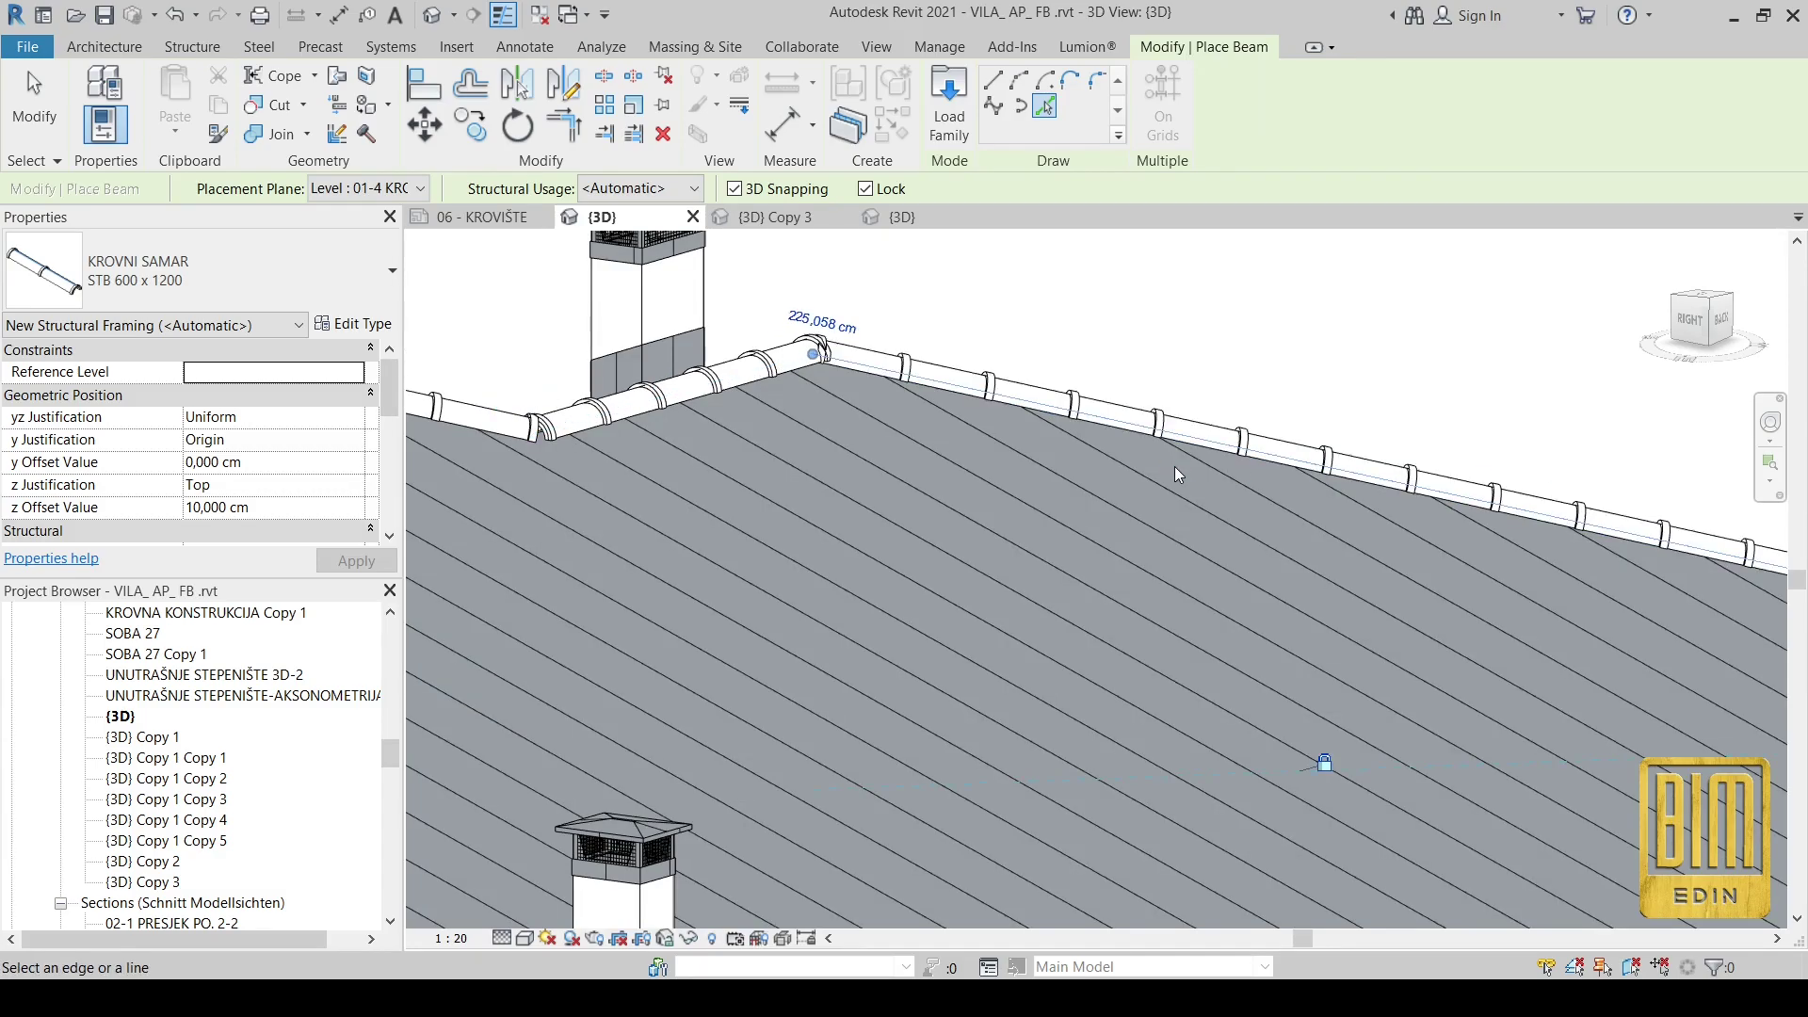
scroll(1174, 466, "down", 5)
- Place a beam down the other front-gable hip edge and unjoin it from the roof
middle_click_drag(1174, 467, 1026, 618, "shift")
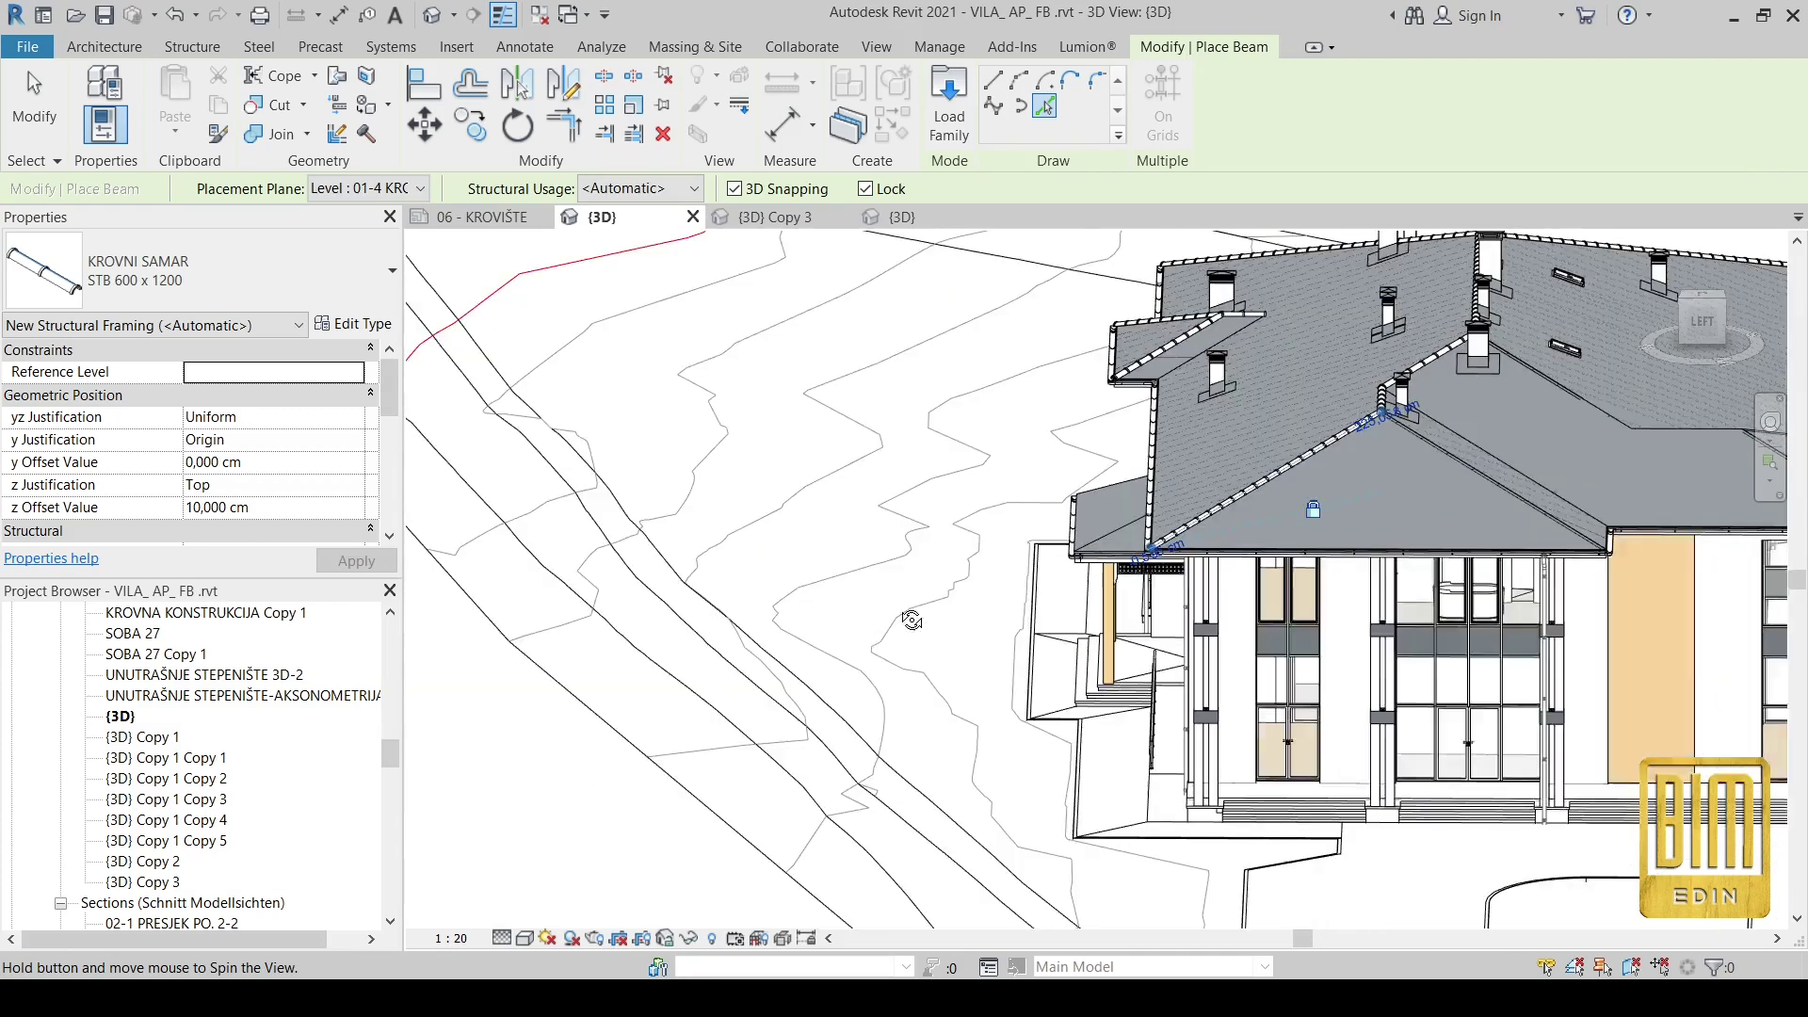
scroll(1522, 471, "up", 5)
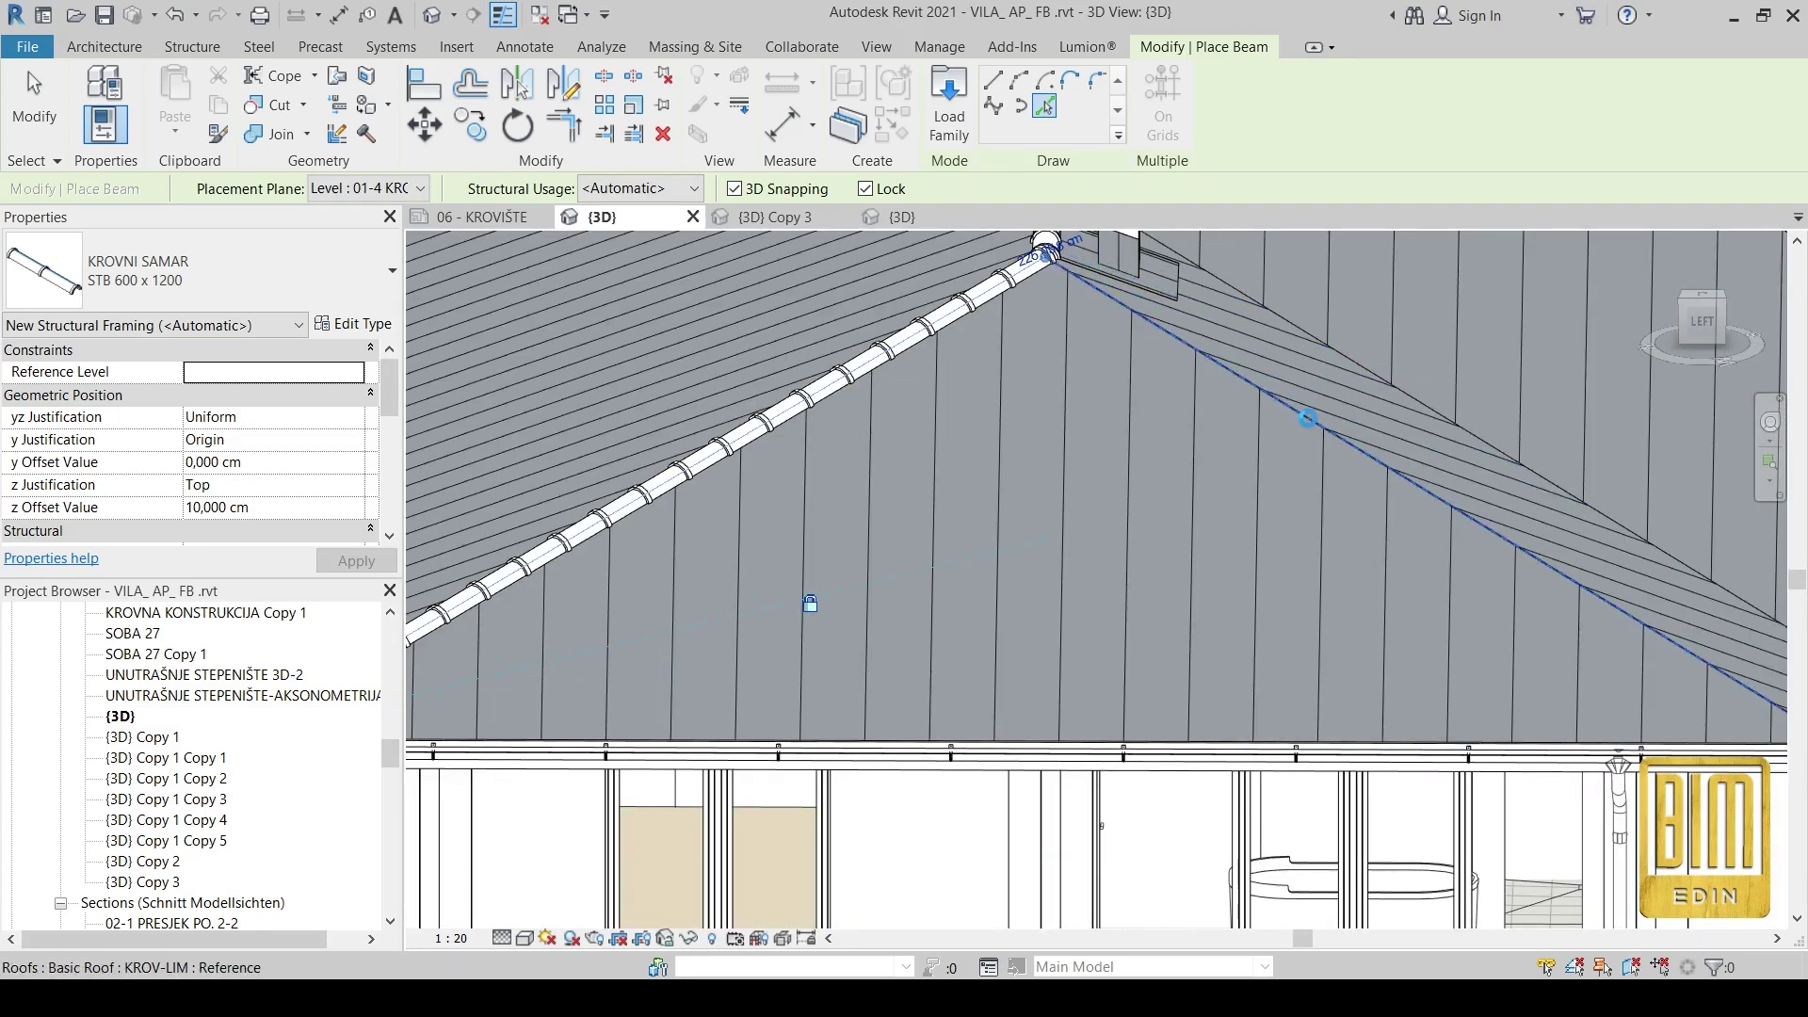
scroll(1173, 546, "down", 6)
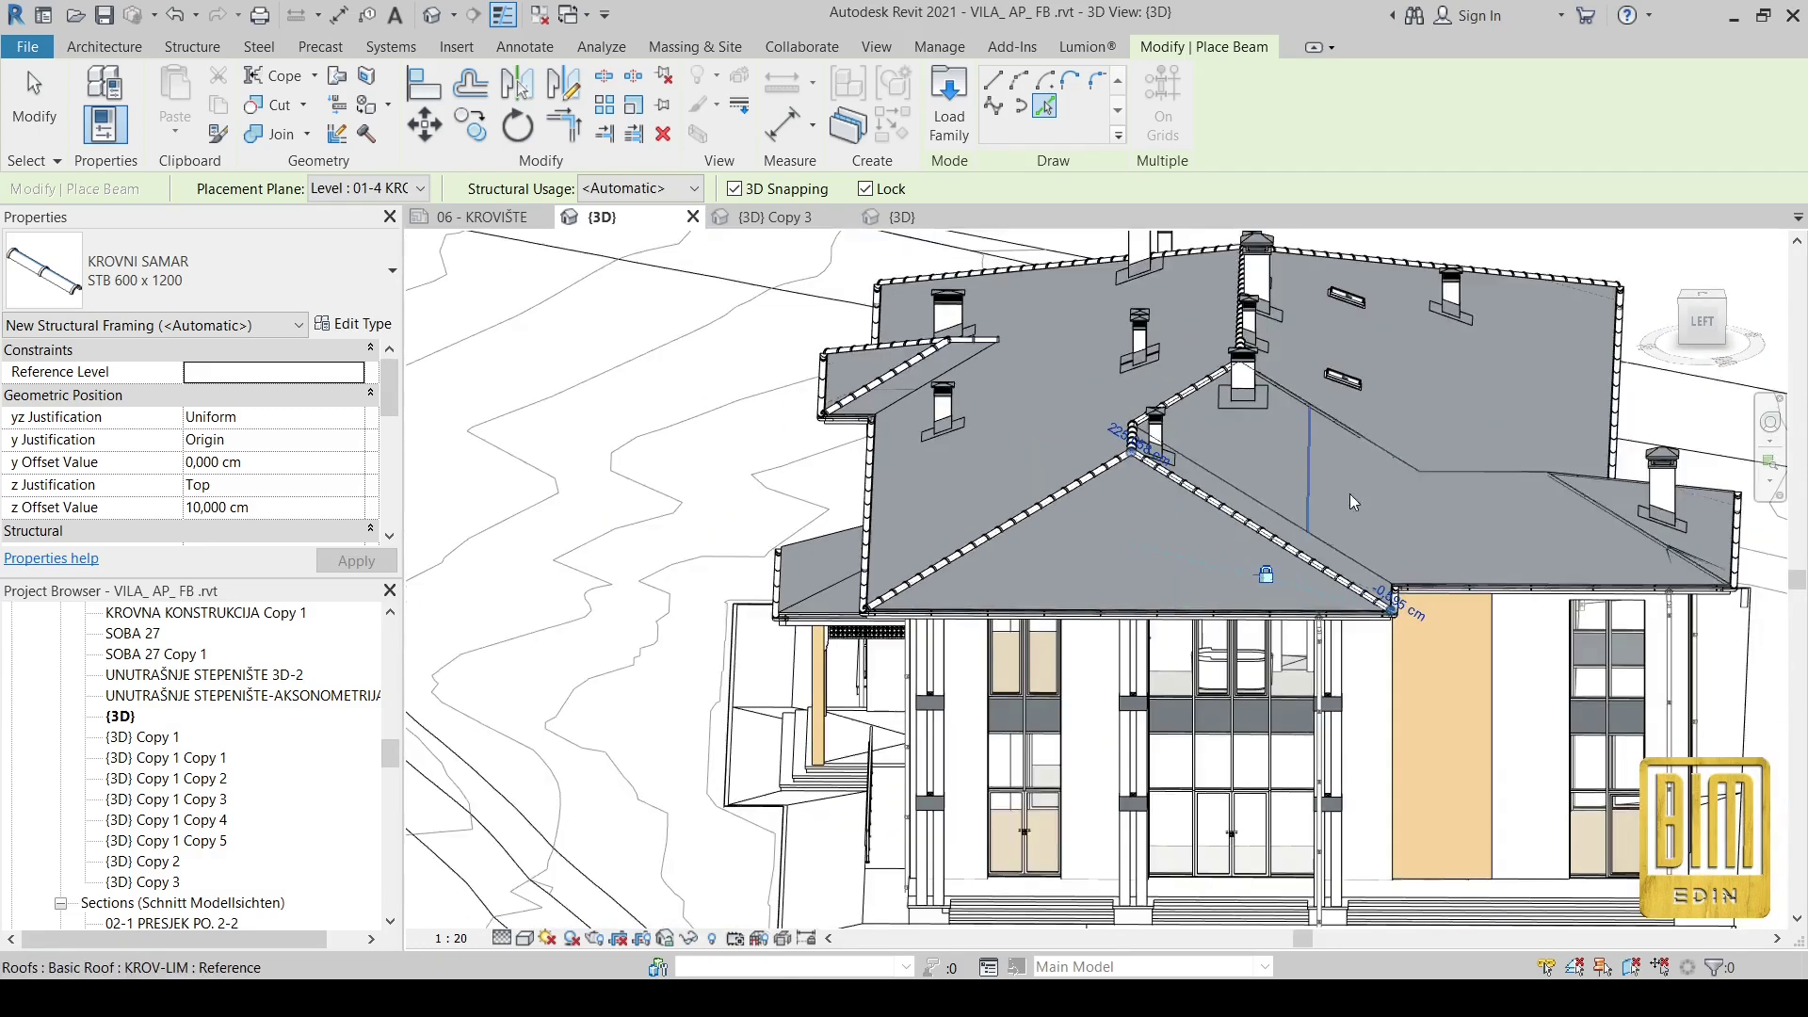
scroll(1384, 443, "up", 6)
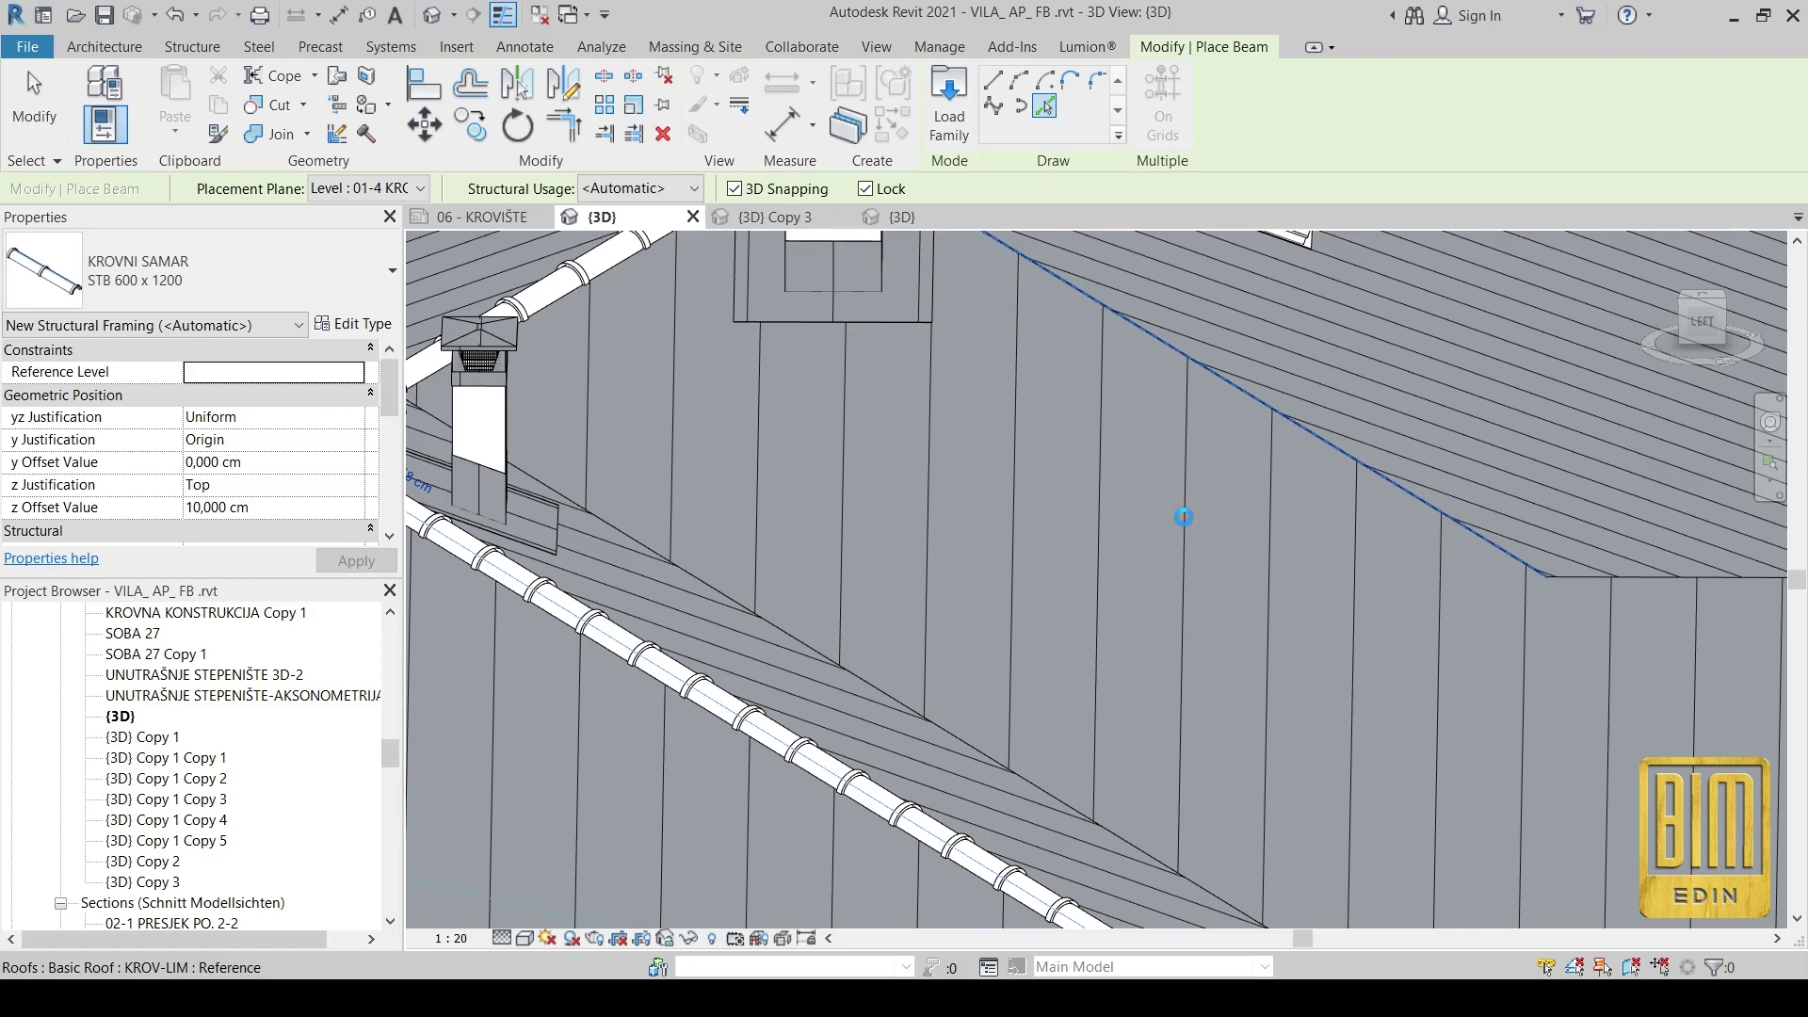
left_click(1183, 517)
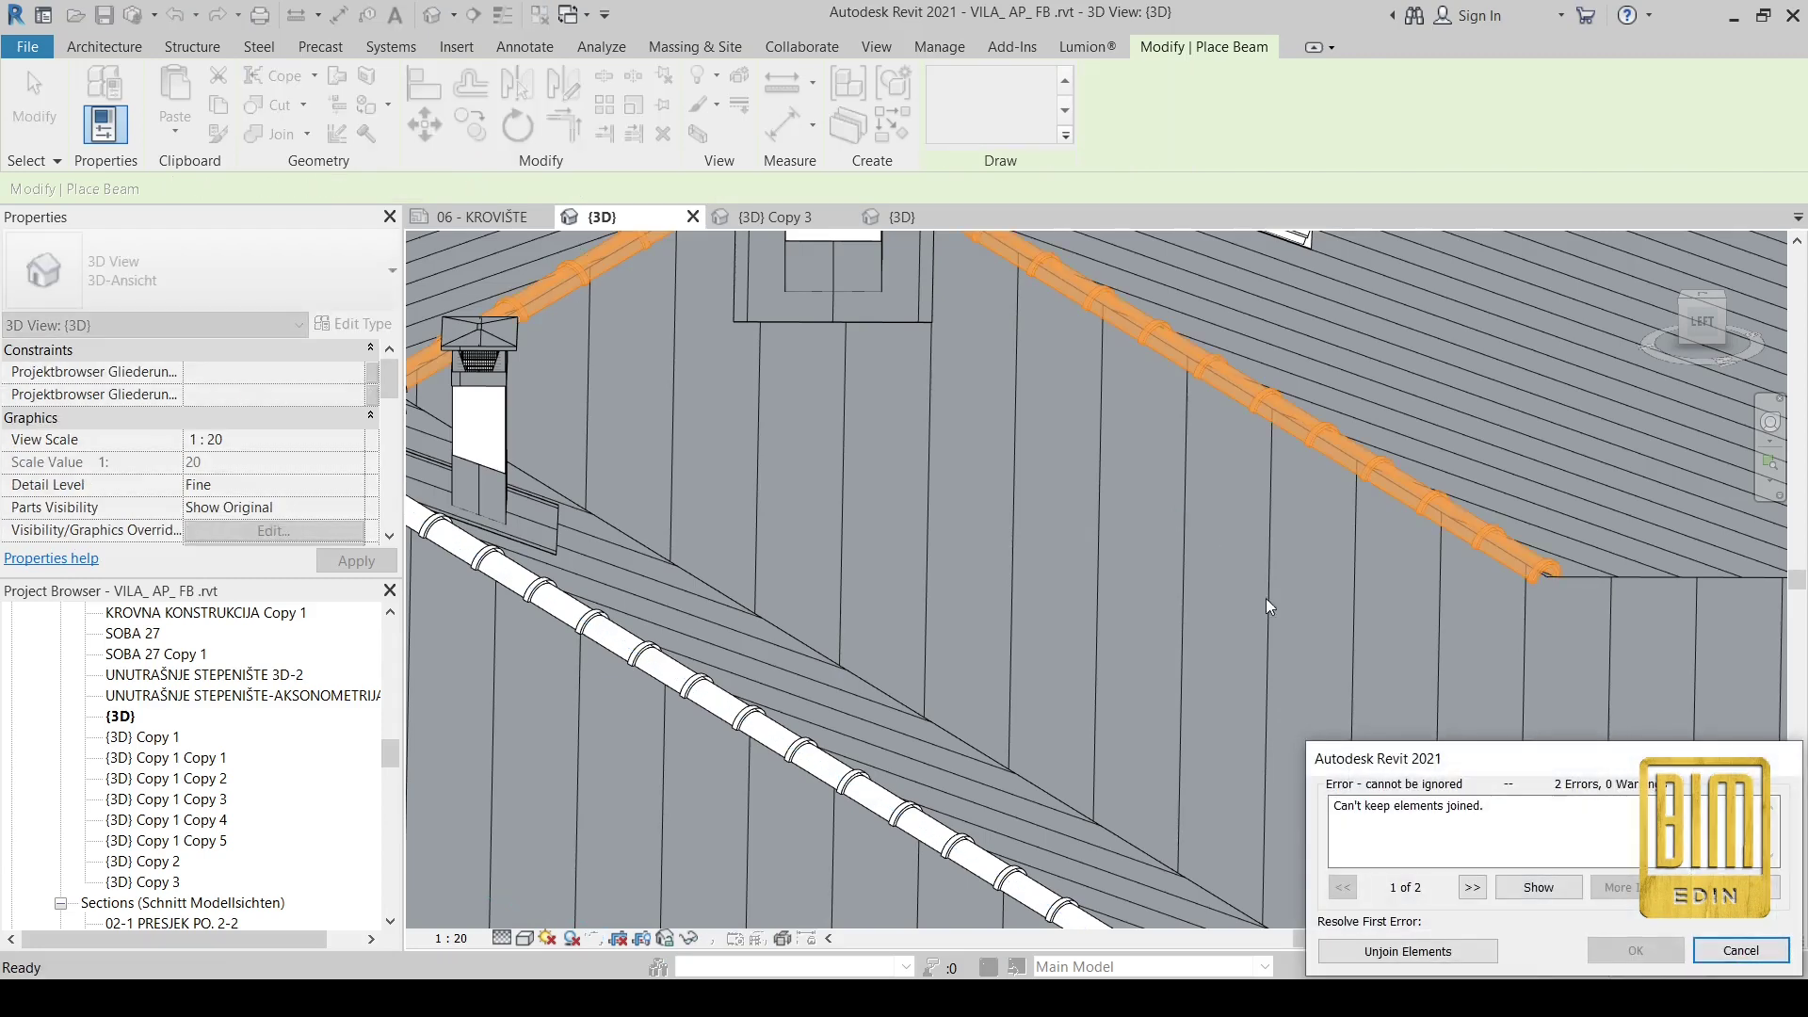
left_click(1426, 952)
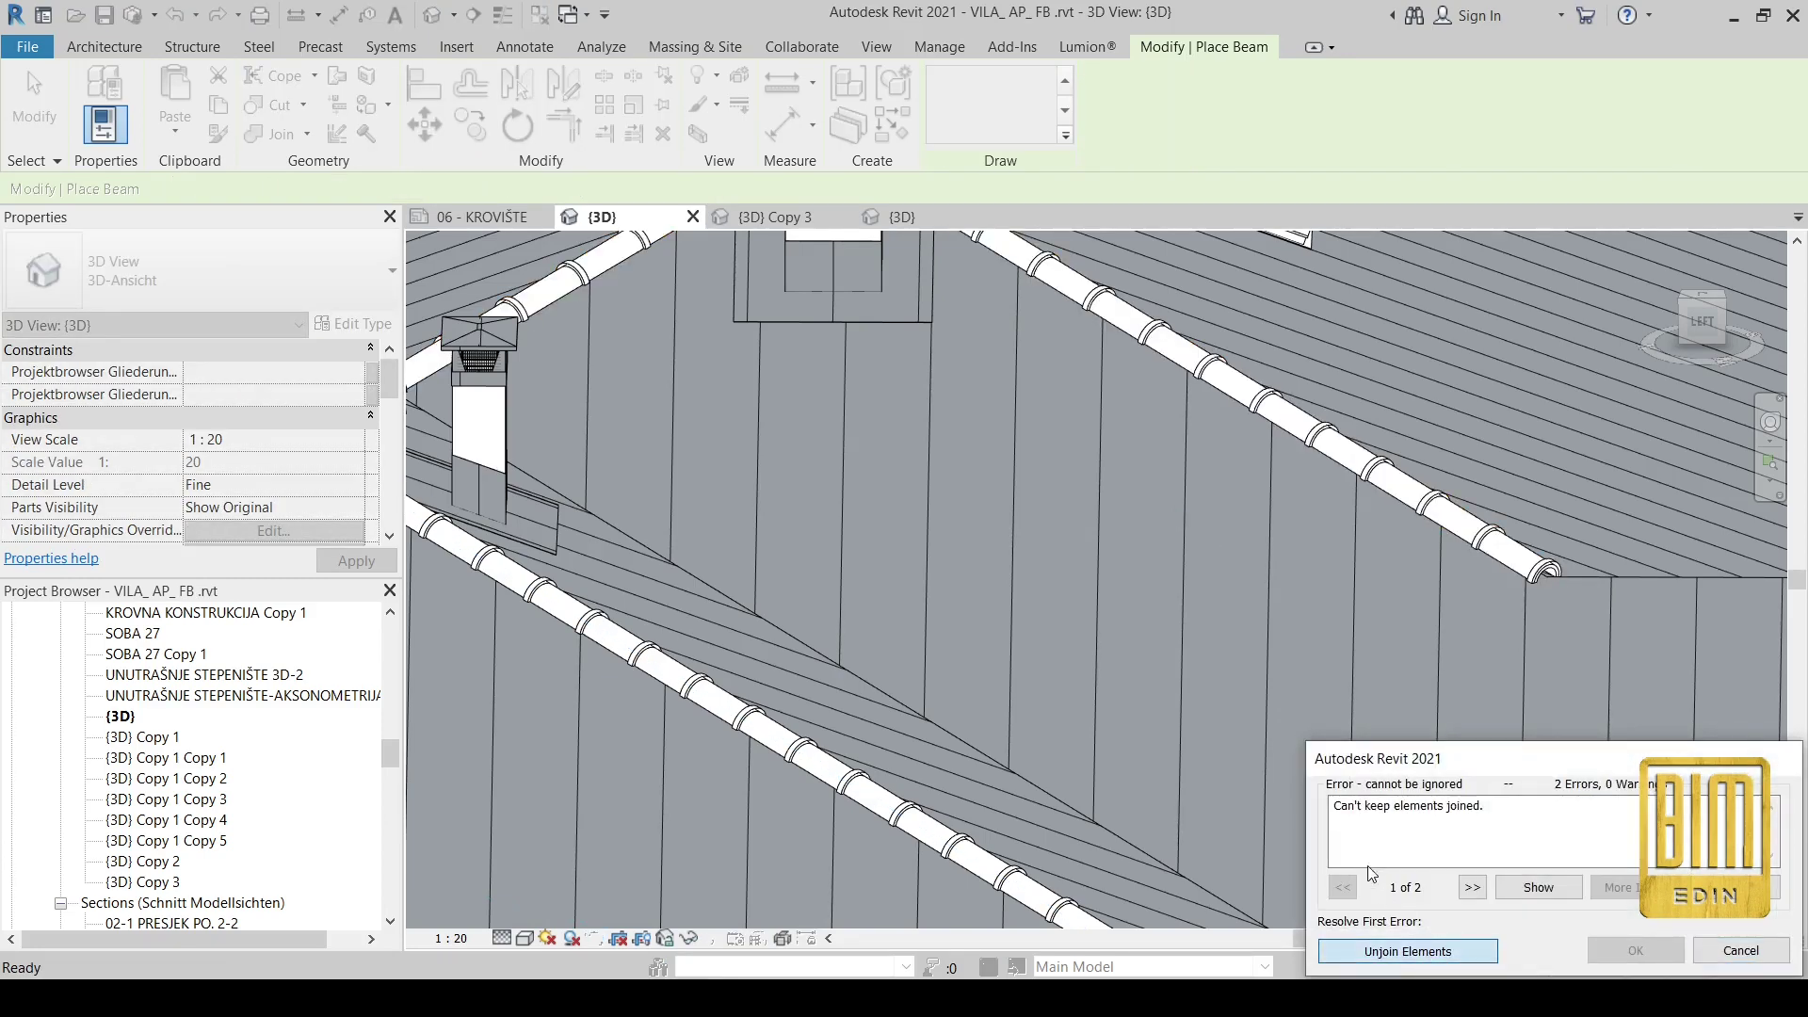
scroll(1099, 663, "down", 4)
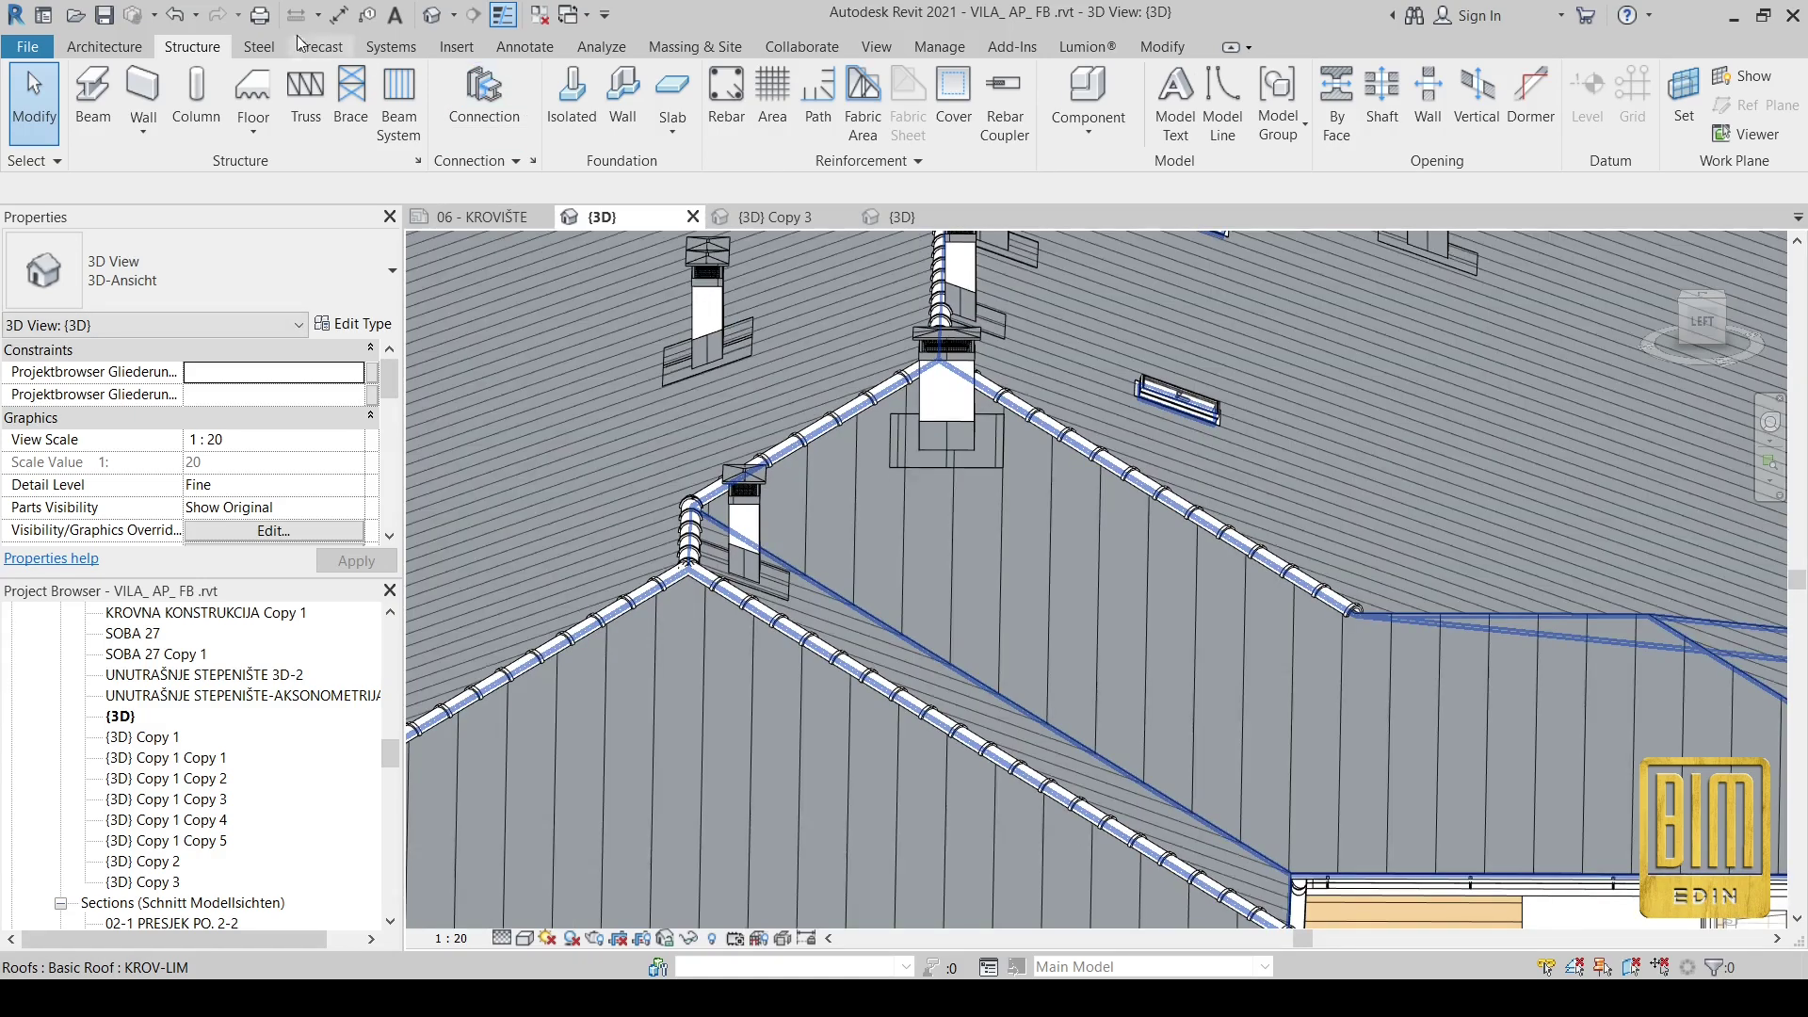
- Place a Pick Lines beam down another roof hip edge
left_click(95, 106)
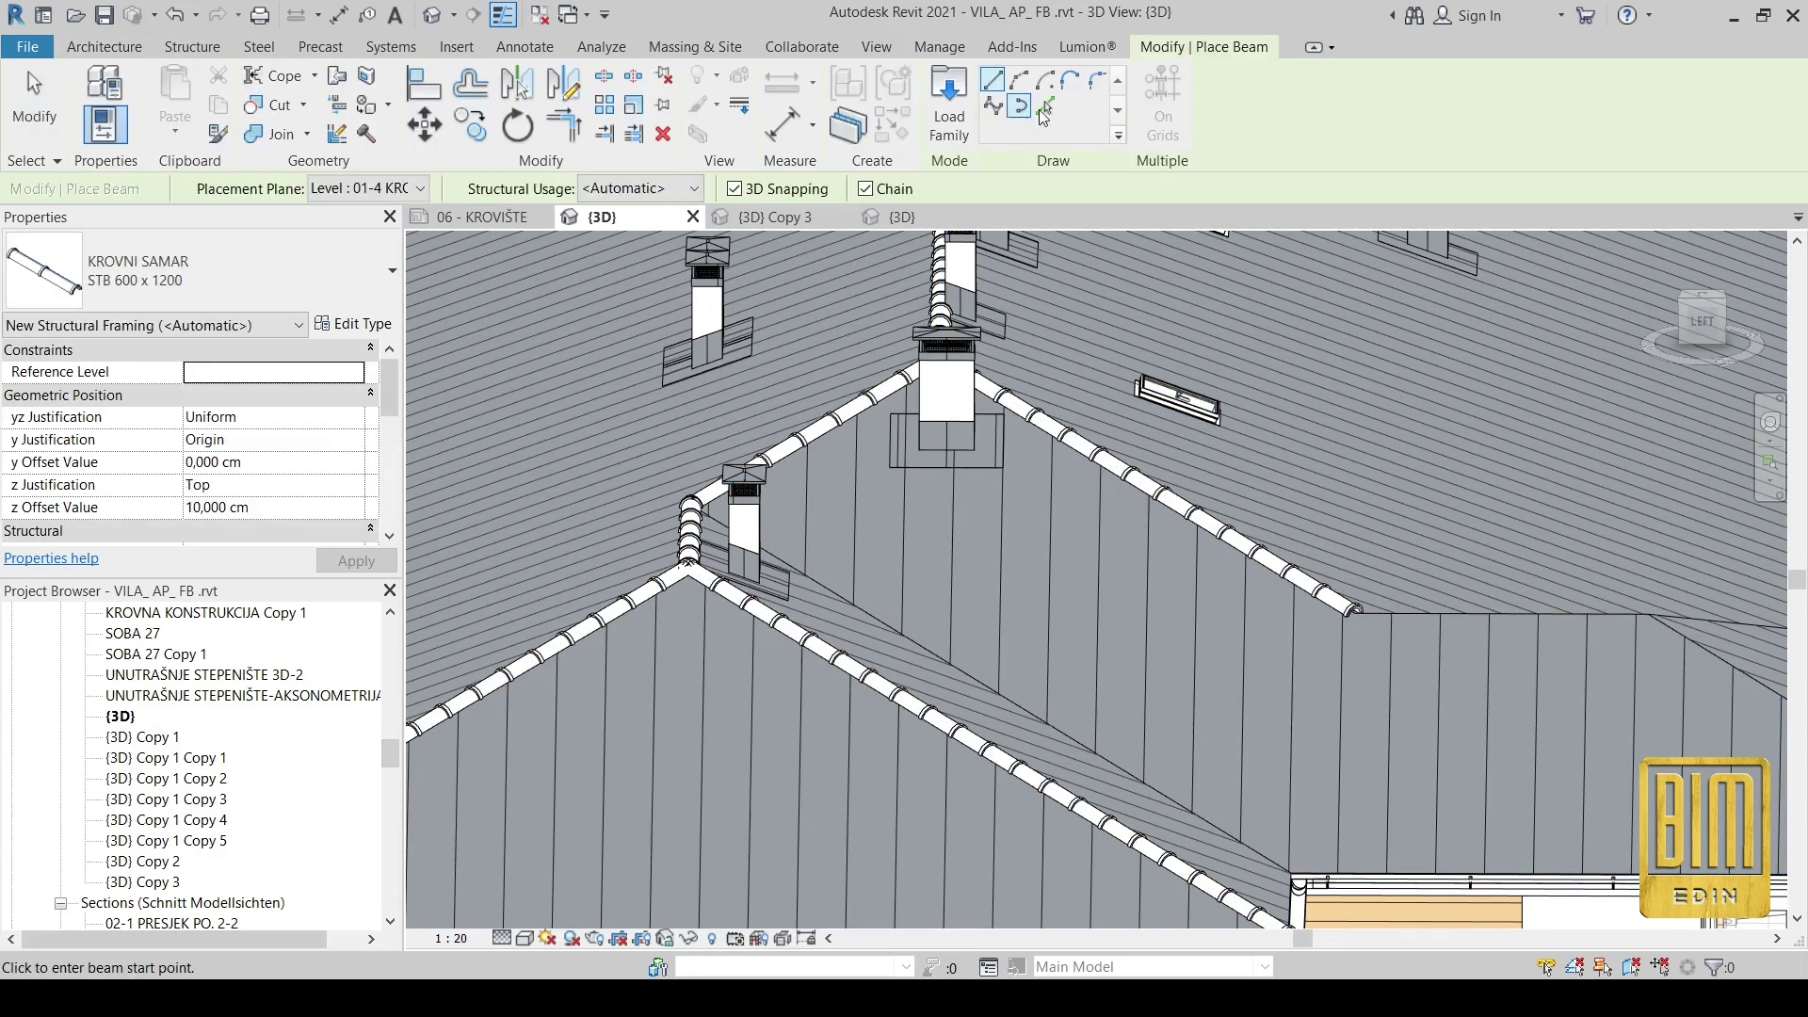
left_click(1048, 105)
scroll(1574, 617, "up", 5)
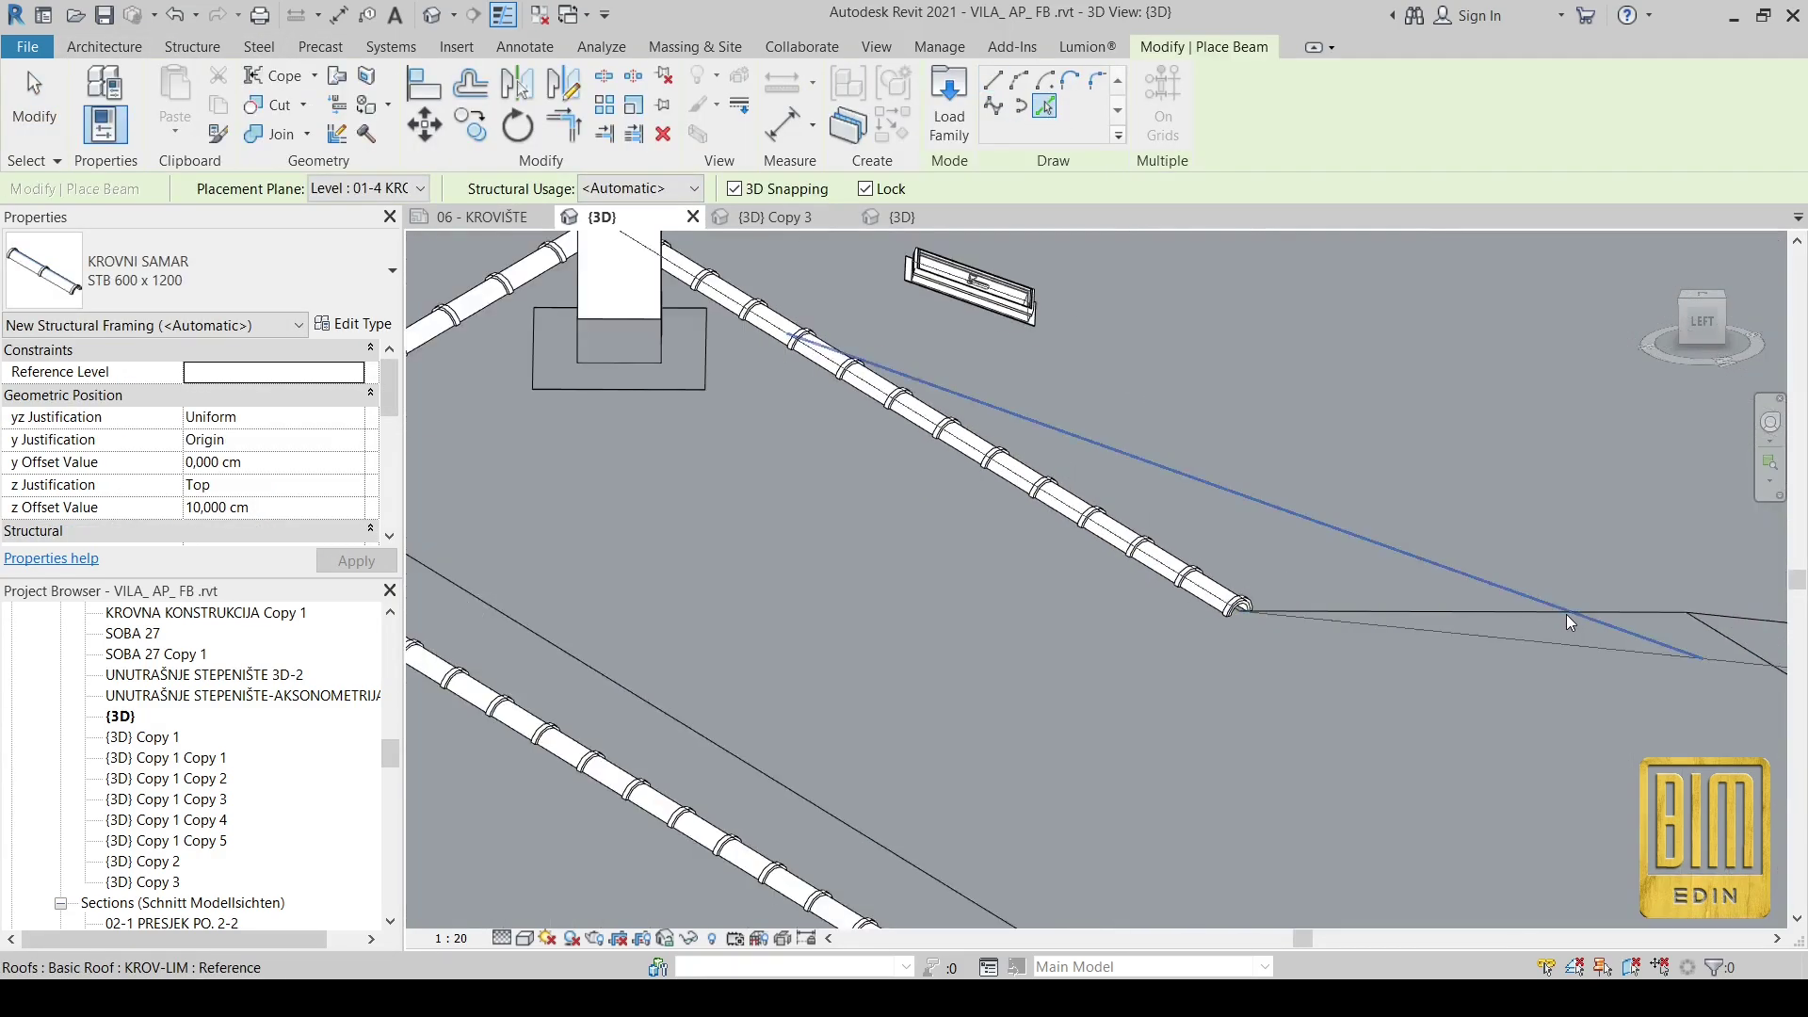
left_click(1385, 613)
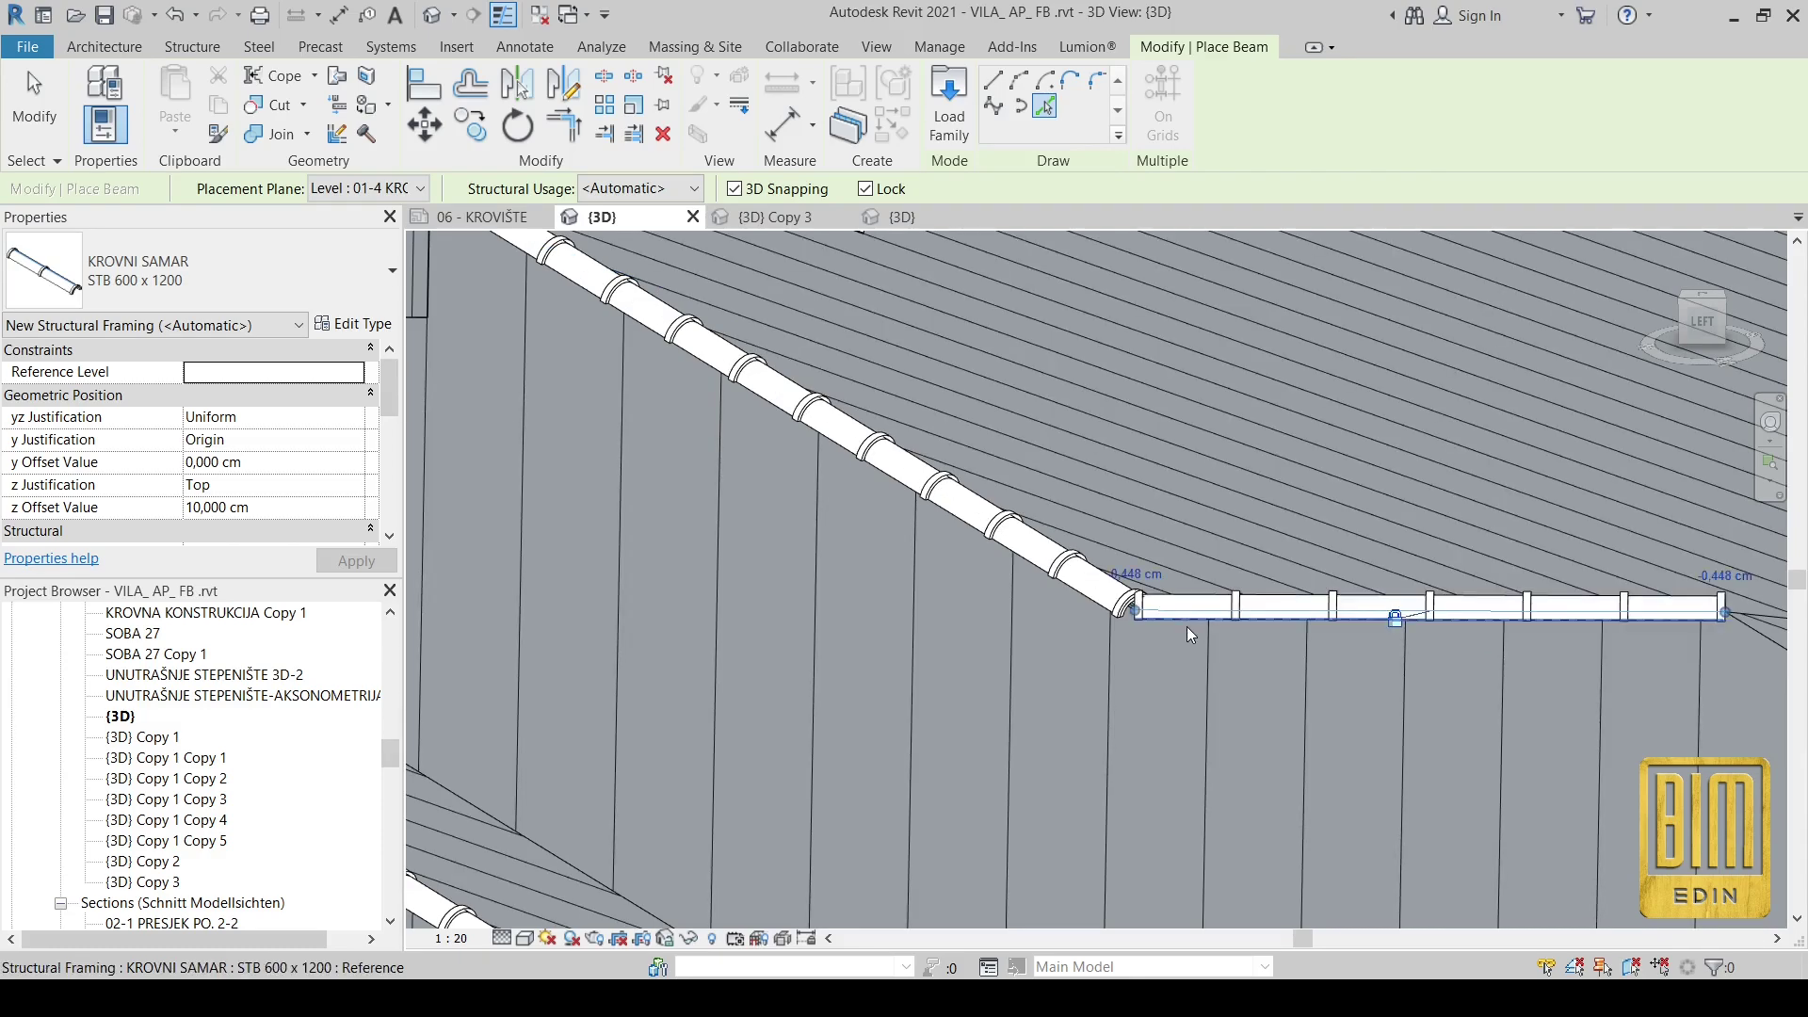
scroll(1562, 693, "down", 3)
scroll(1571, 694, "up", 6)
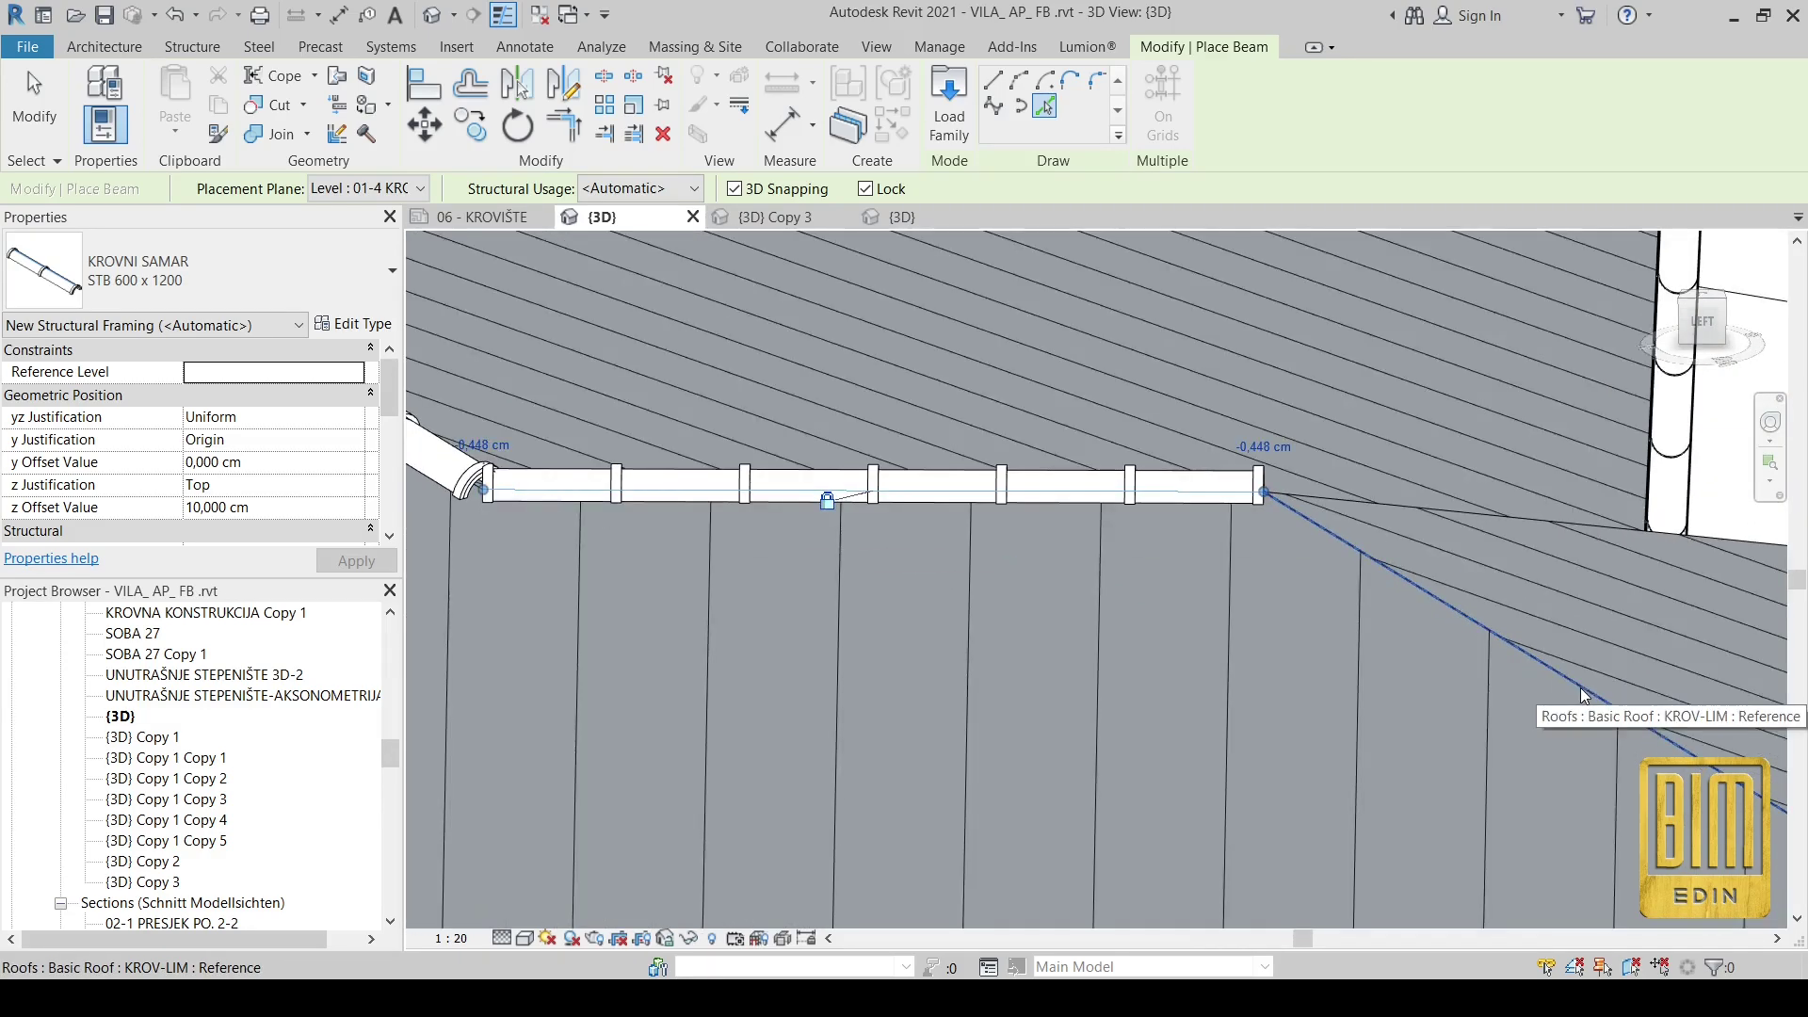
- Add beams along the rear hip by the chimney and the upper ridge, then finish placement
left_click(1414, 511)
left_click(1441, 507)
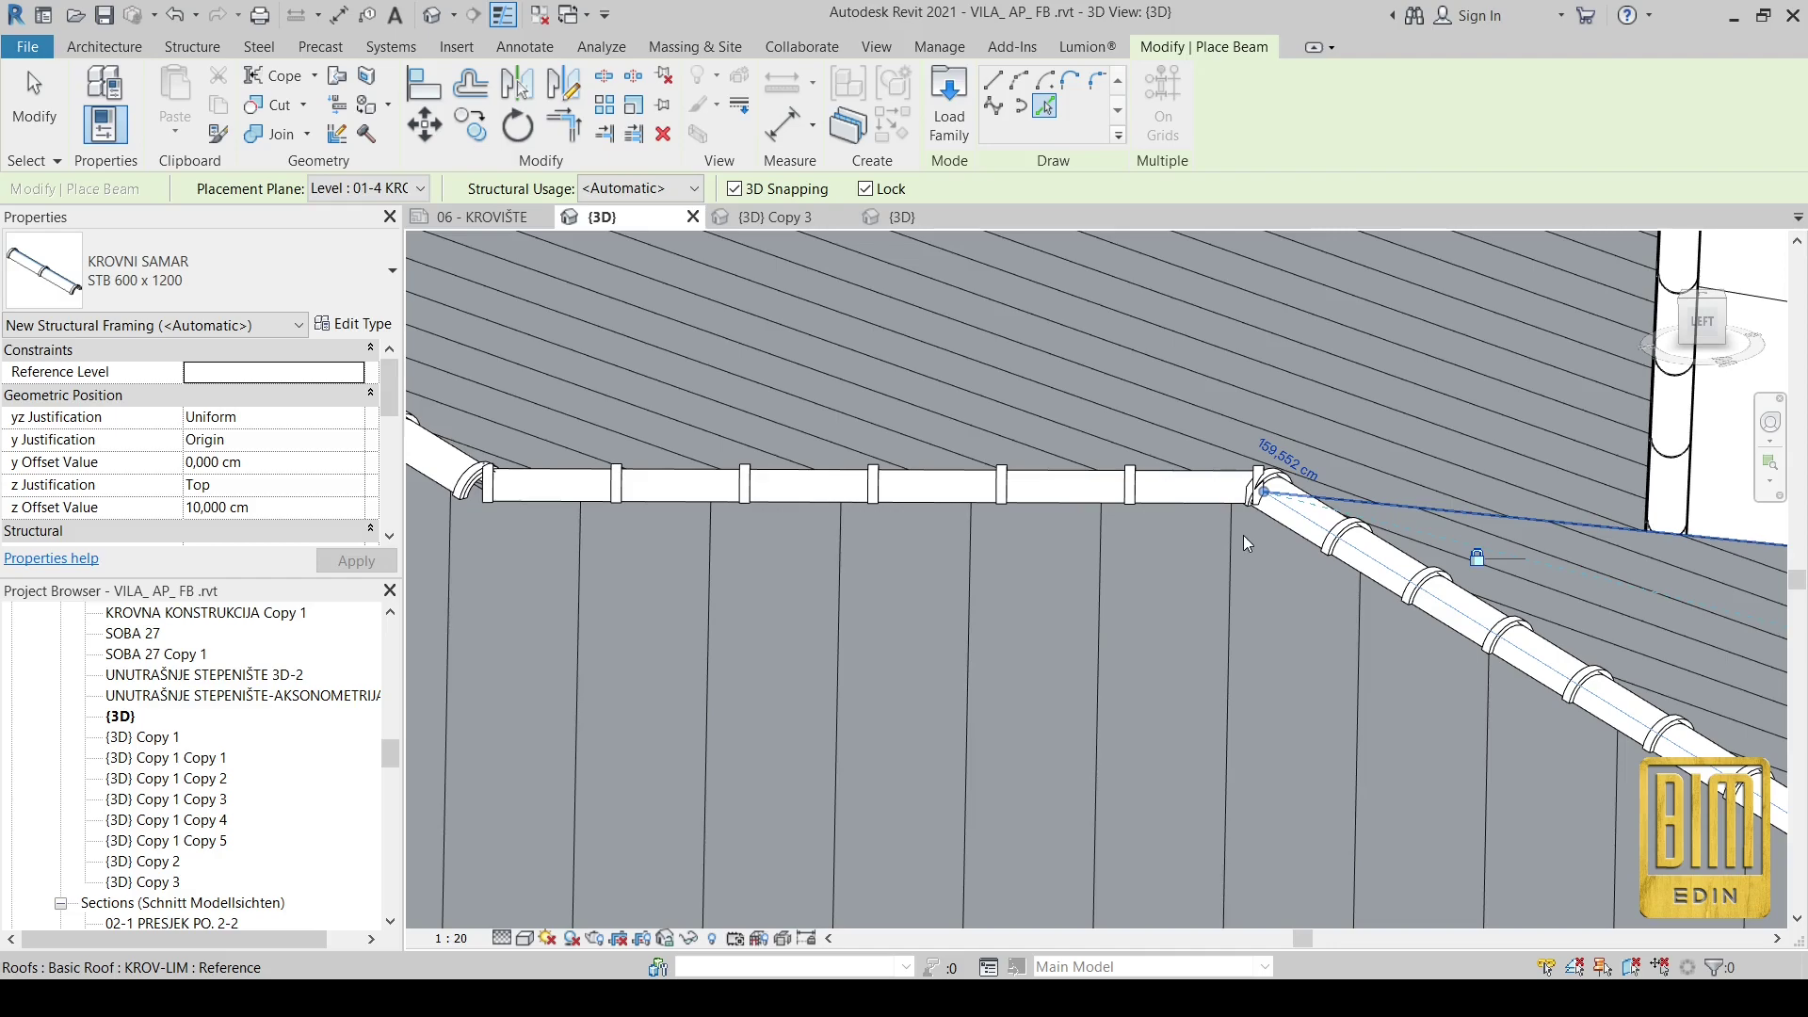
scroll(1243, 535, "down", 10)
middle_click_drag(1244, 535, 1544, 781, "shift")
scroll(1388, 585, "up", 5)
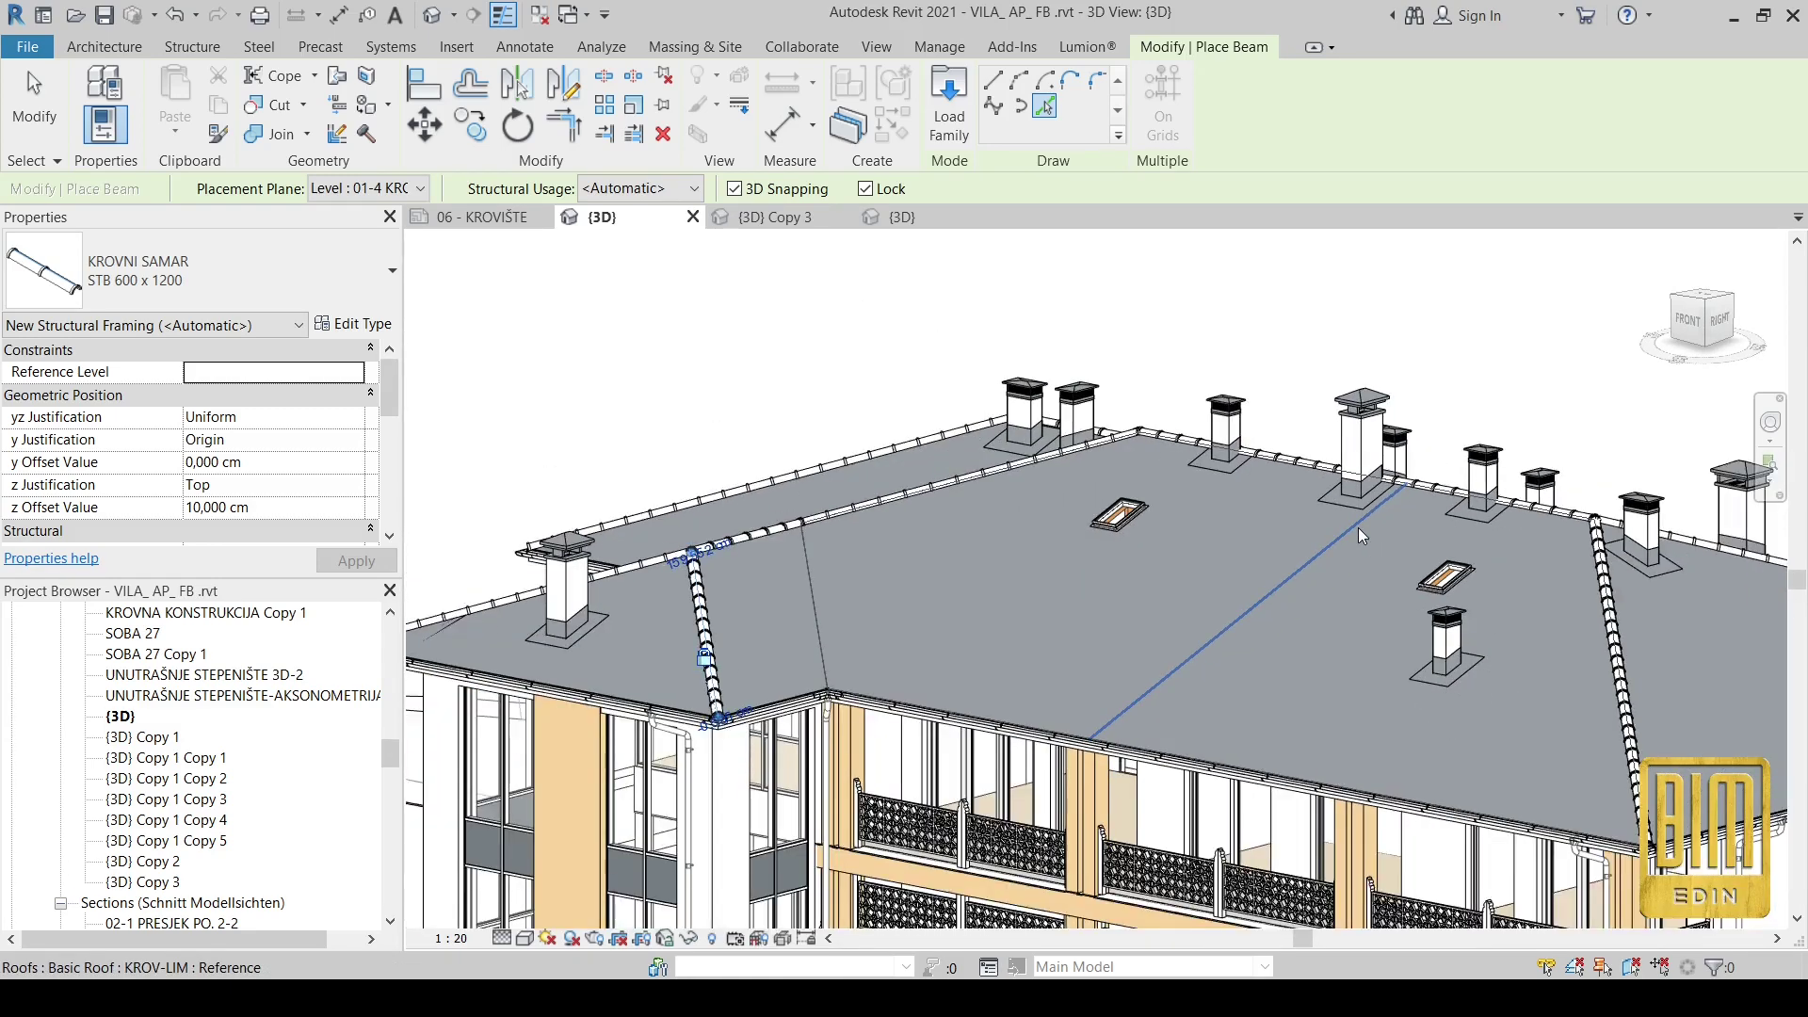
left_click(33, 103)
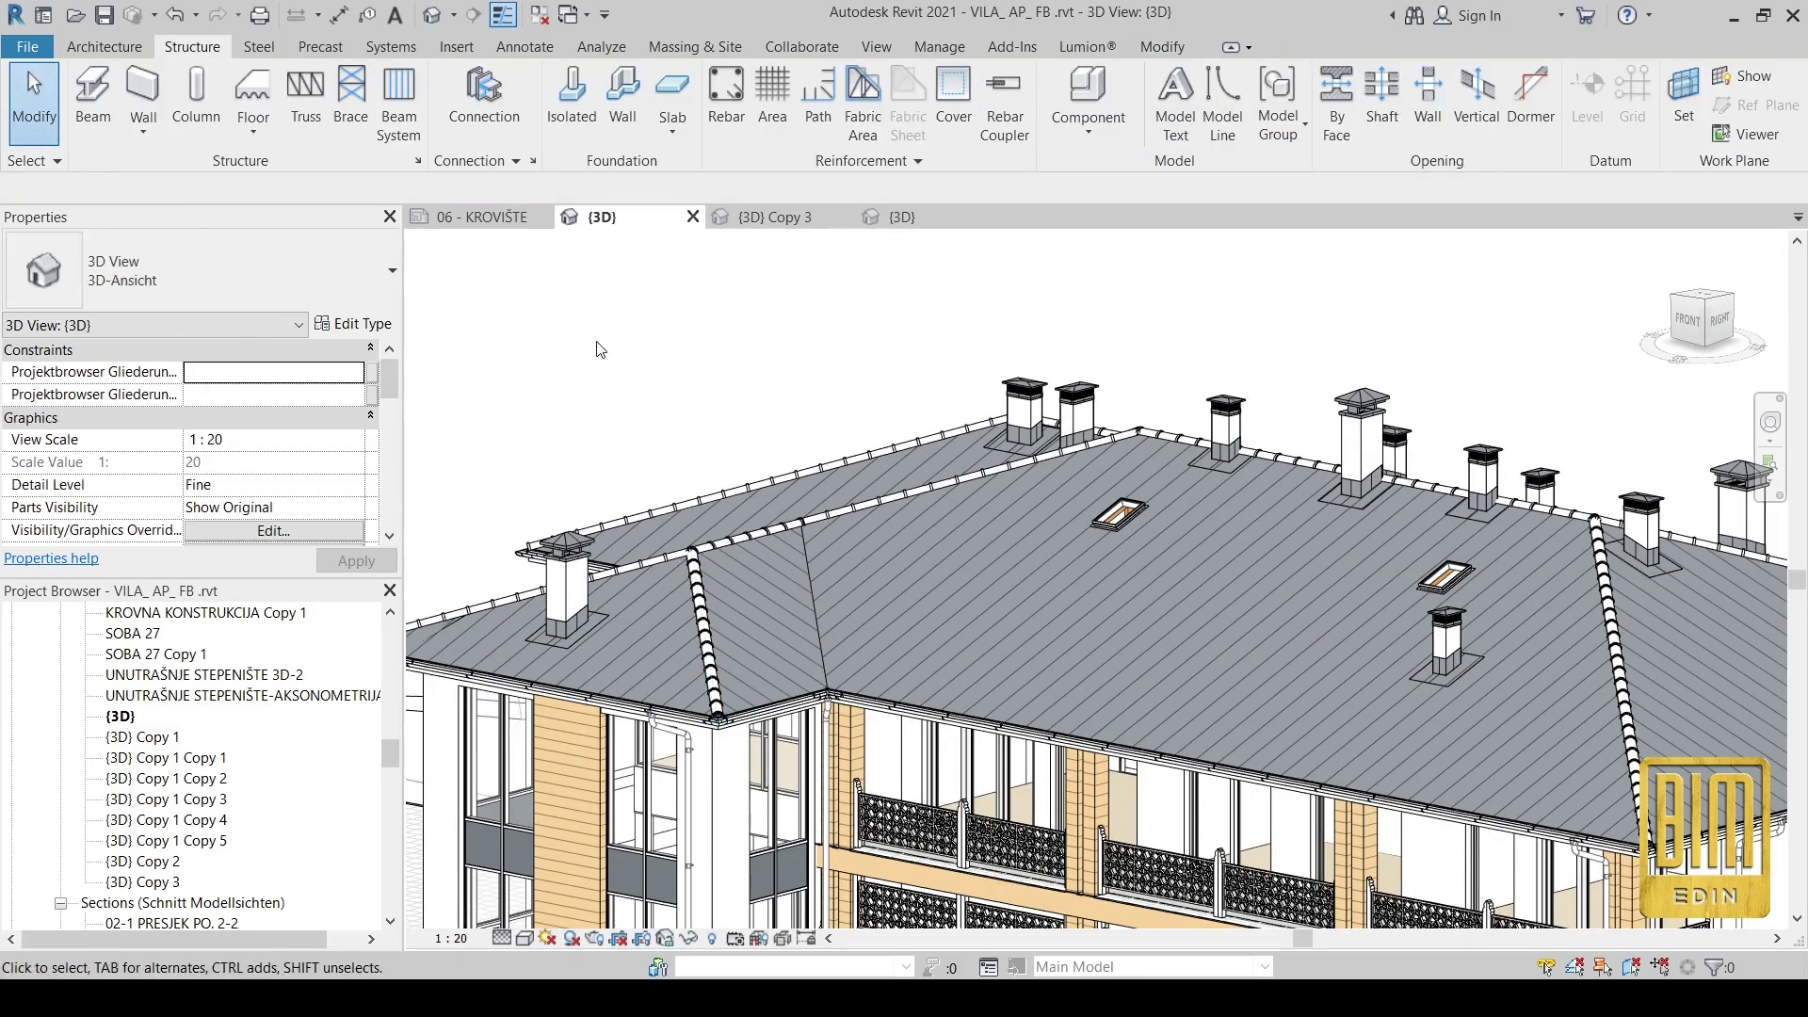
scroll(611, 342, "down", 2)
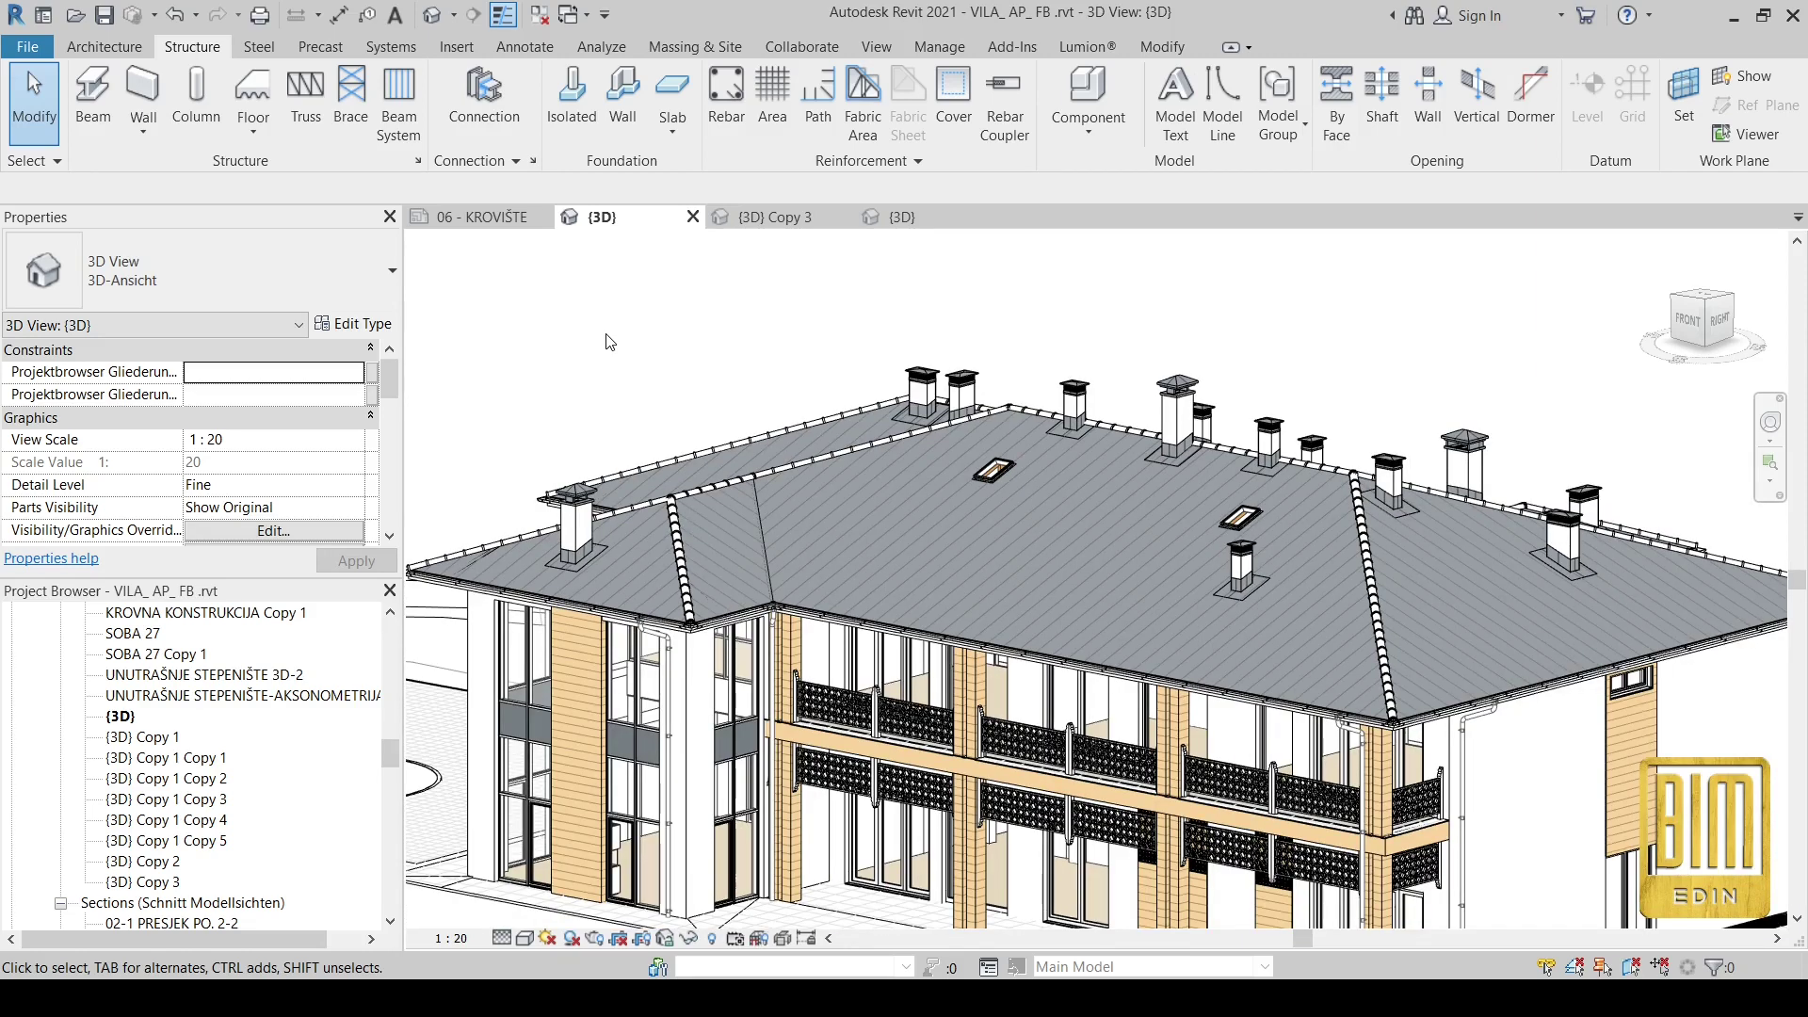
- Start a new schedule from Schedules/Quantities with the Structural Framing category
middle_click_drag(1026, 544, 1024, 620, "shift")
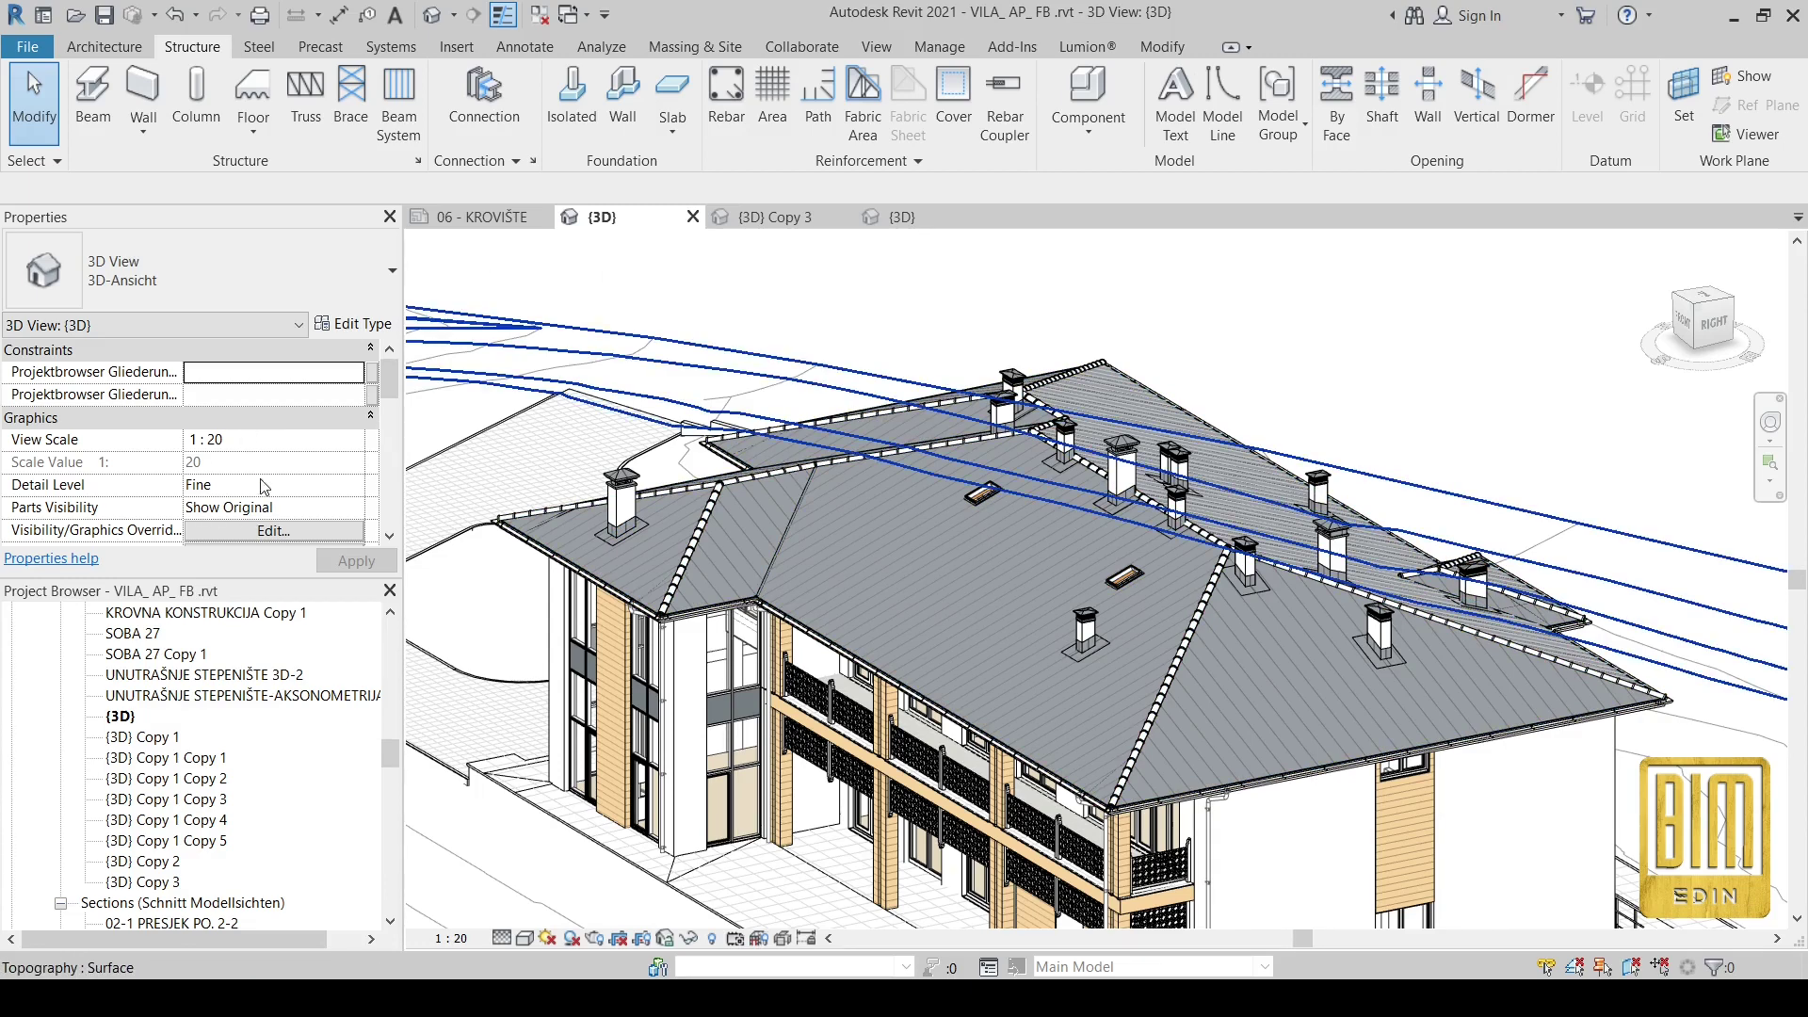
scroll(224, 694, "down", 6)
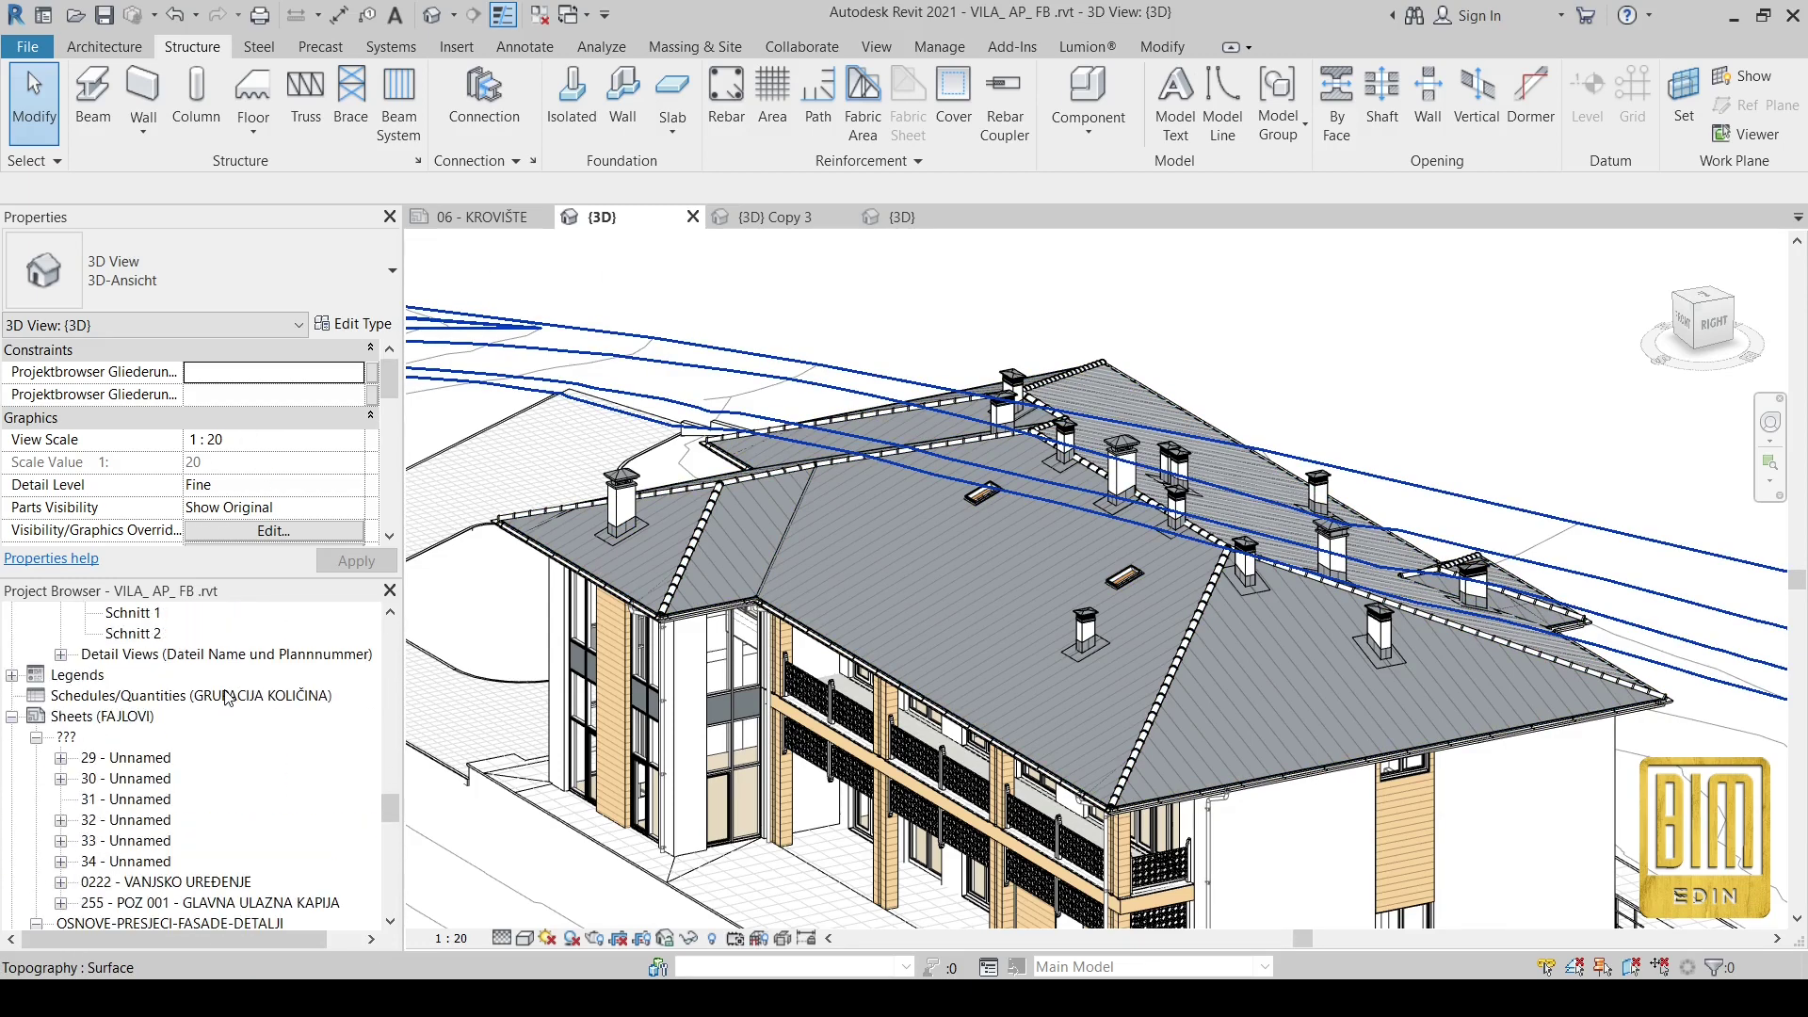
right_click(83, 701)
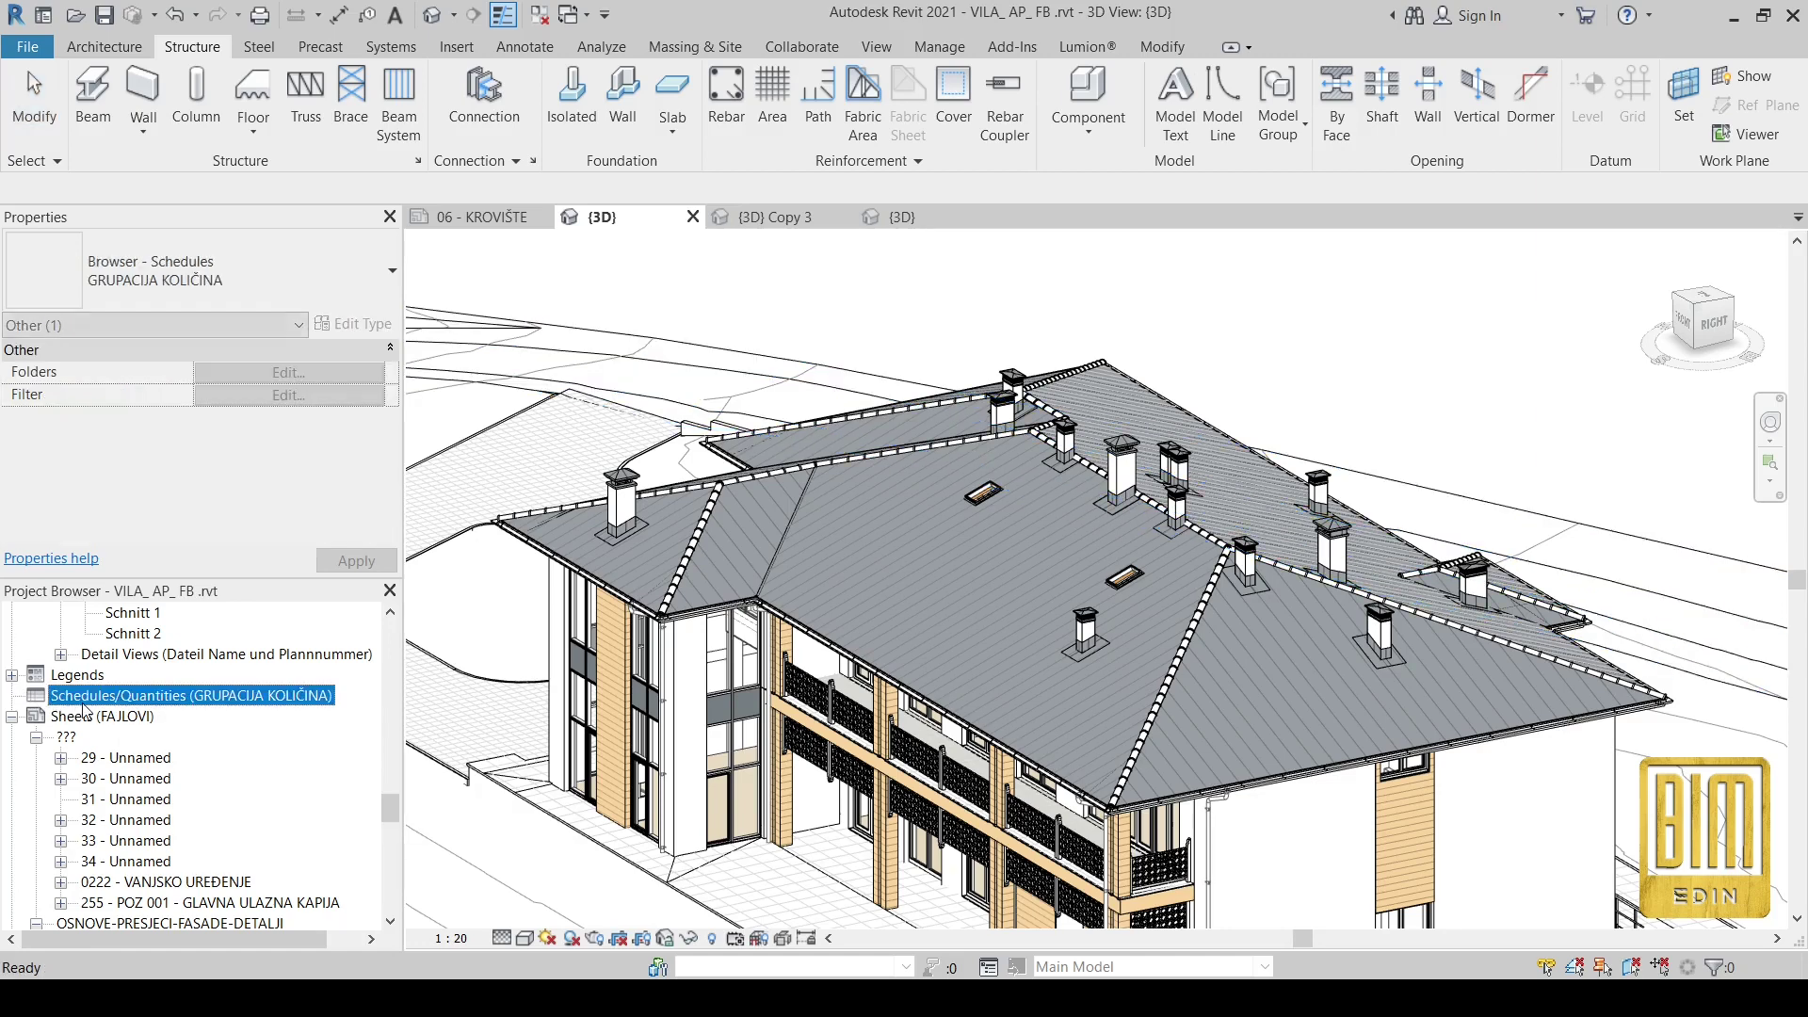
left_click(144, 719)
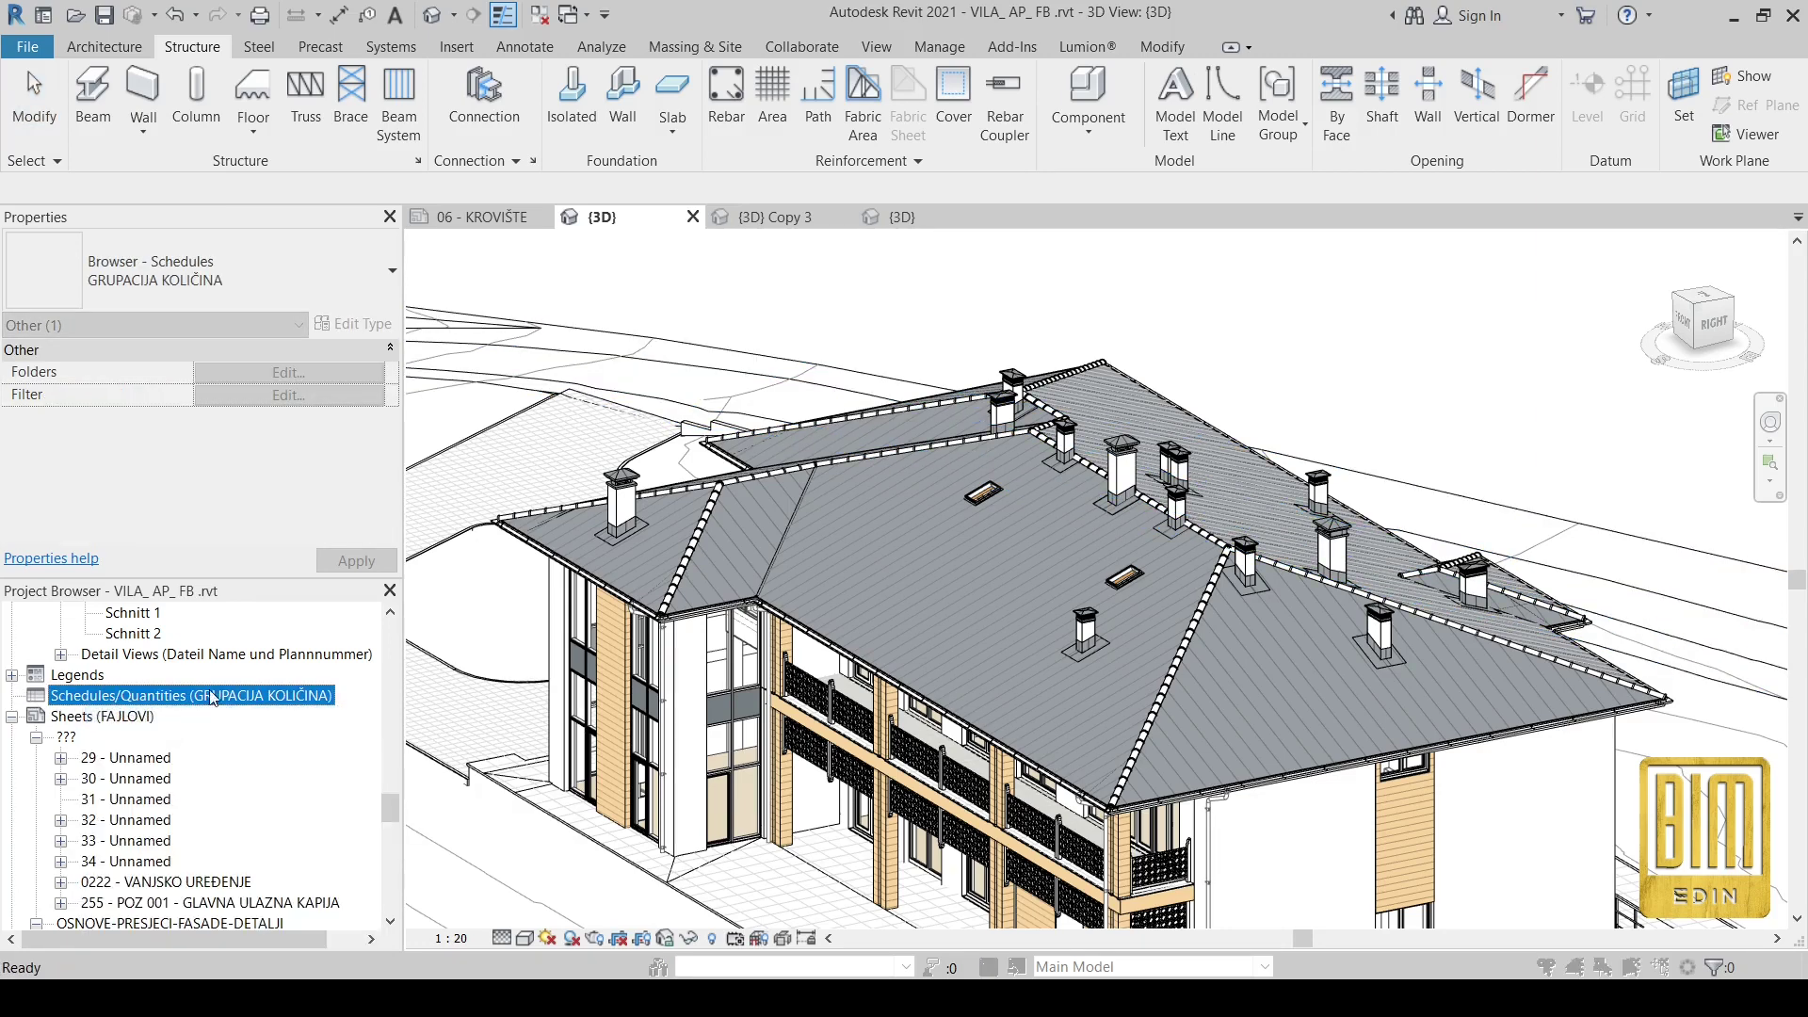
scroll(799, 531, "down", 5)
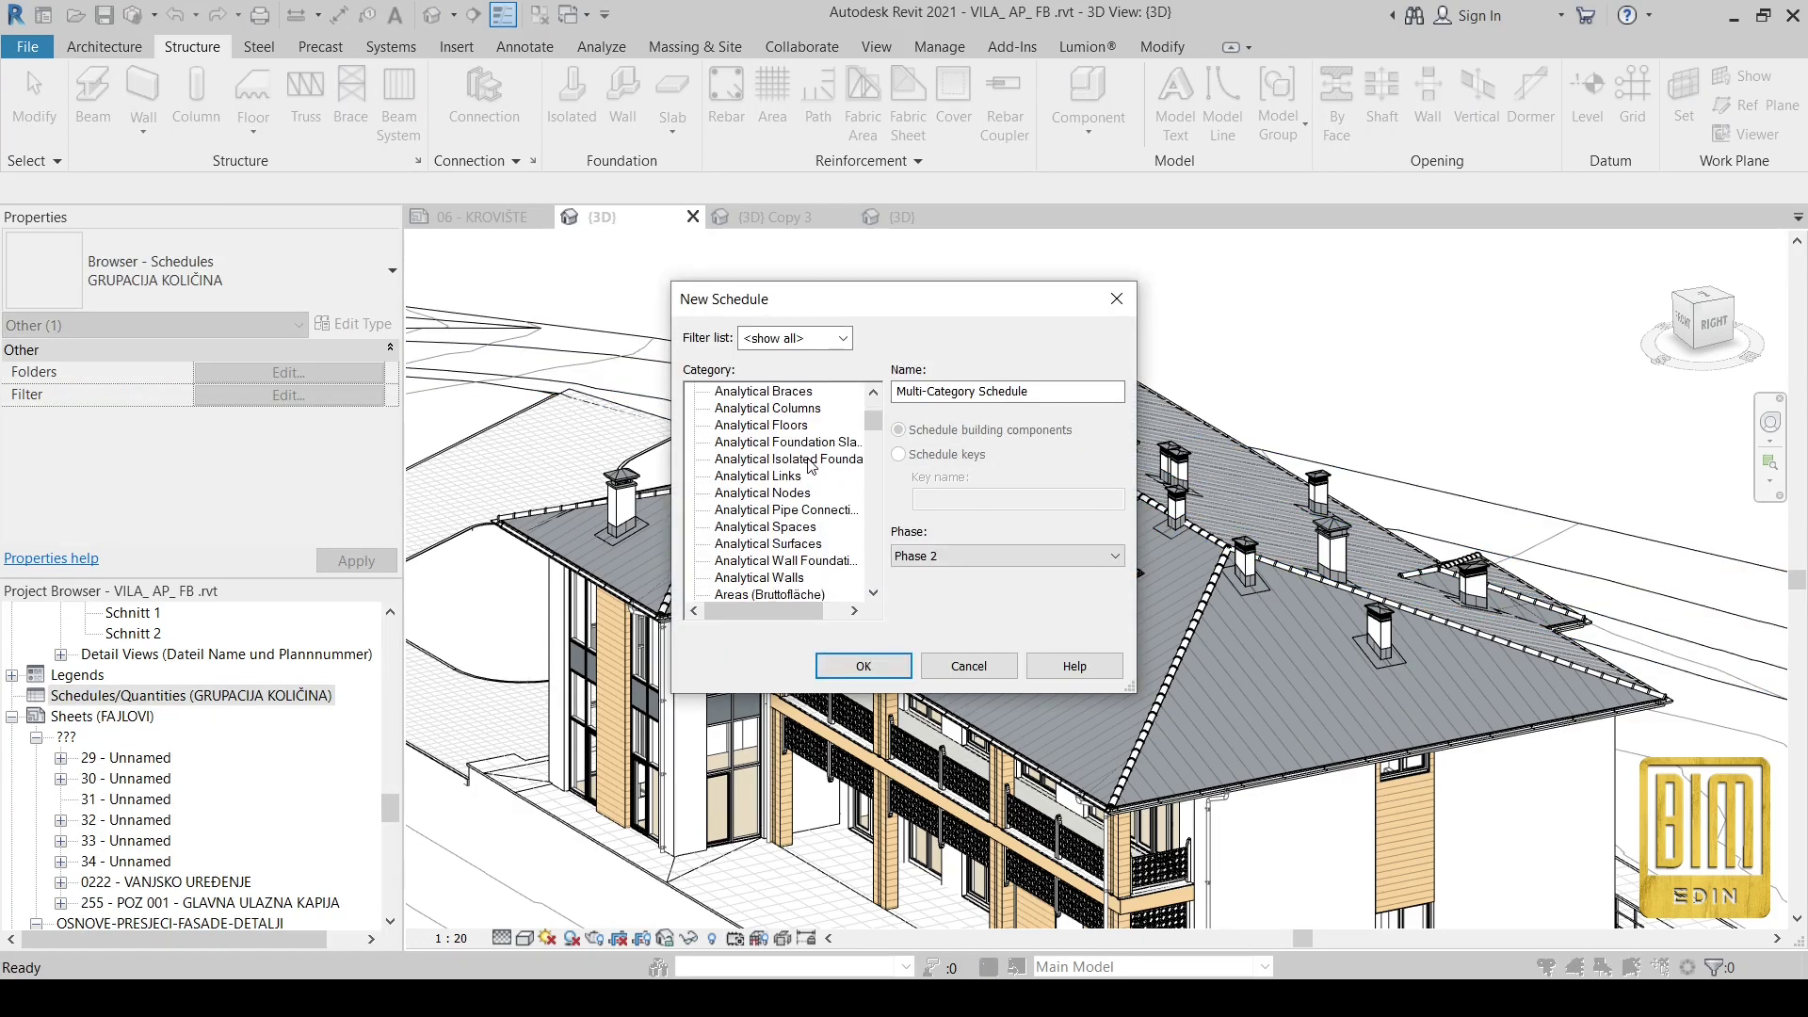
scroll(799, 530, "down", 8)
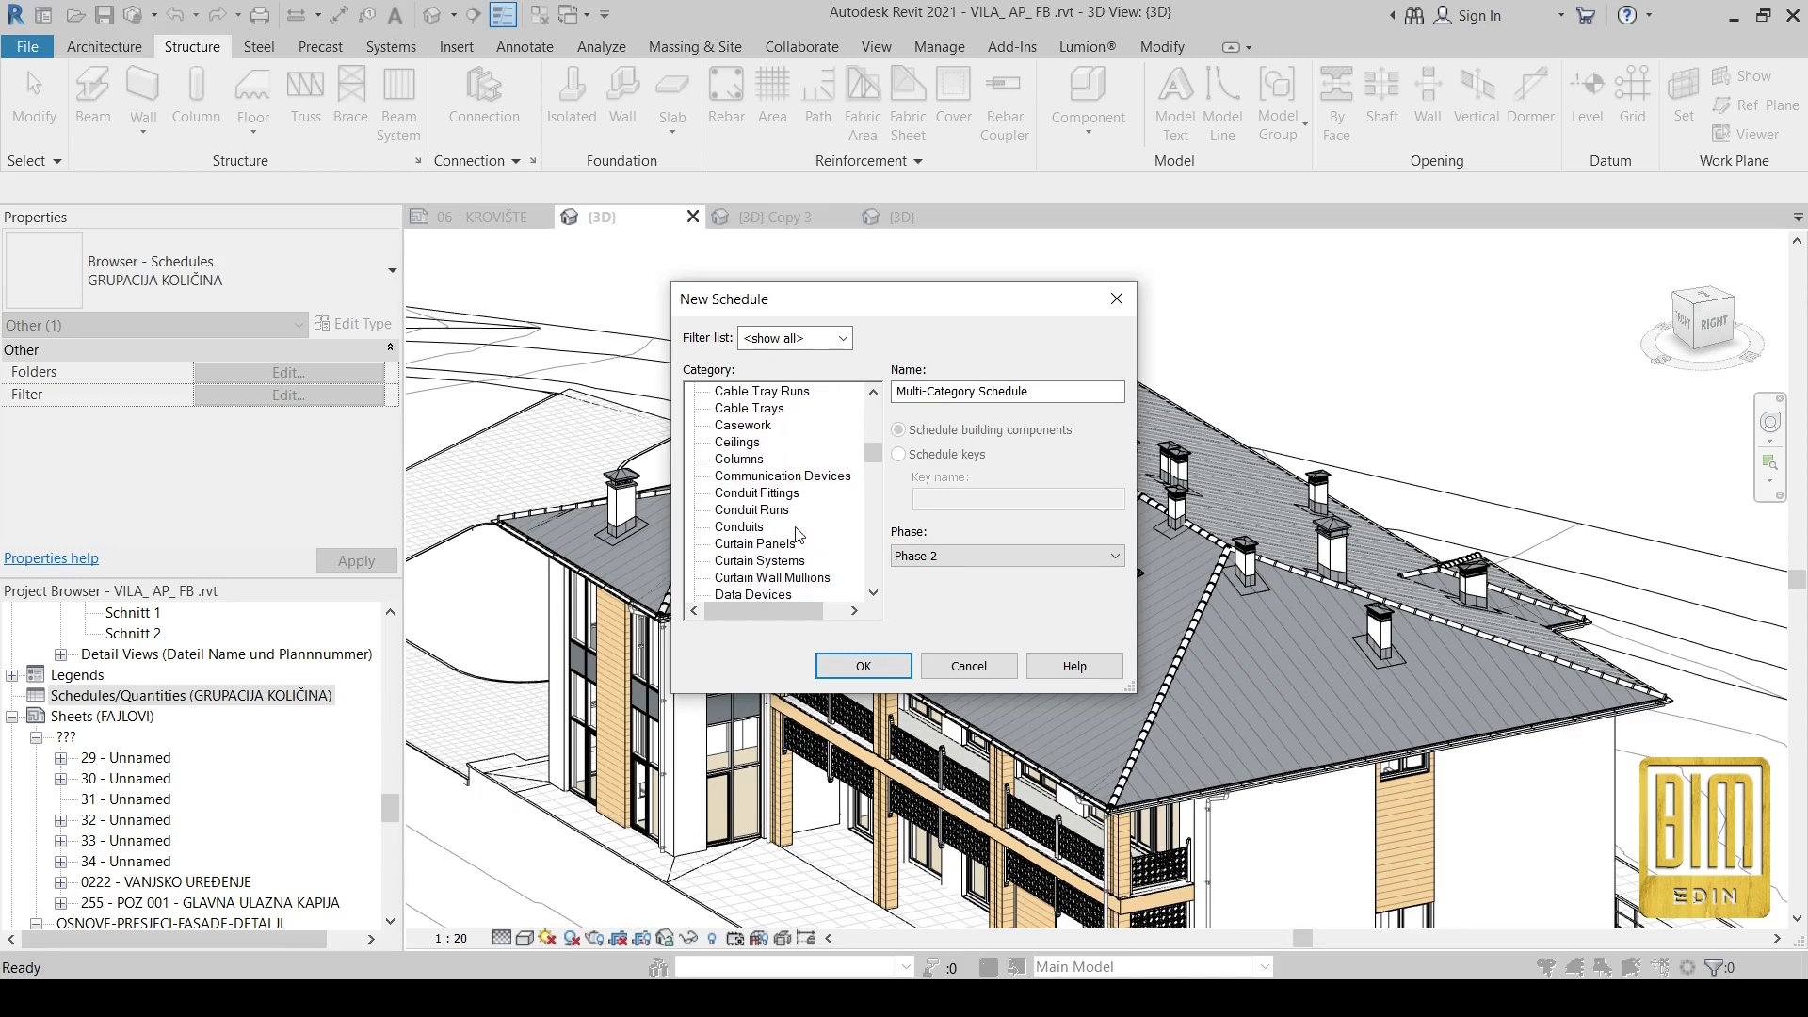
scroll(799, 534, "down", 10)
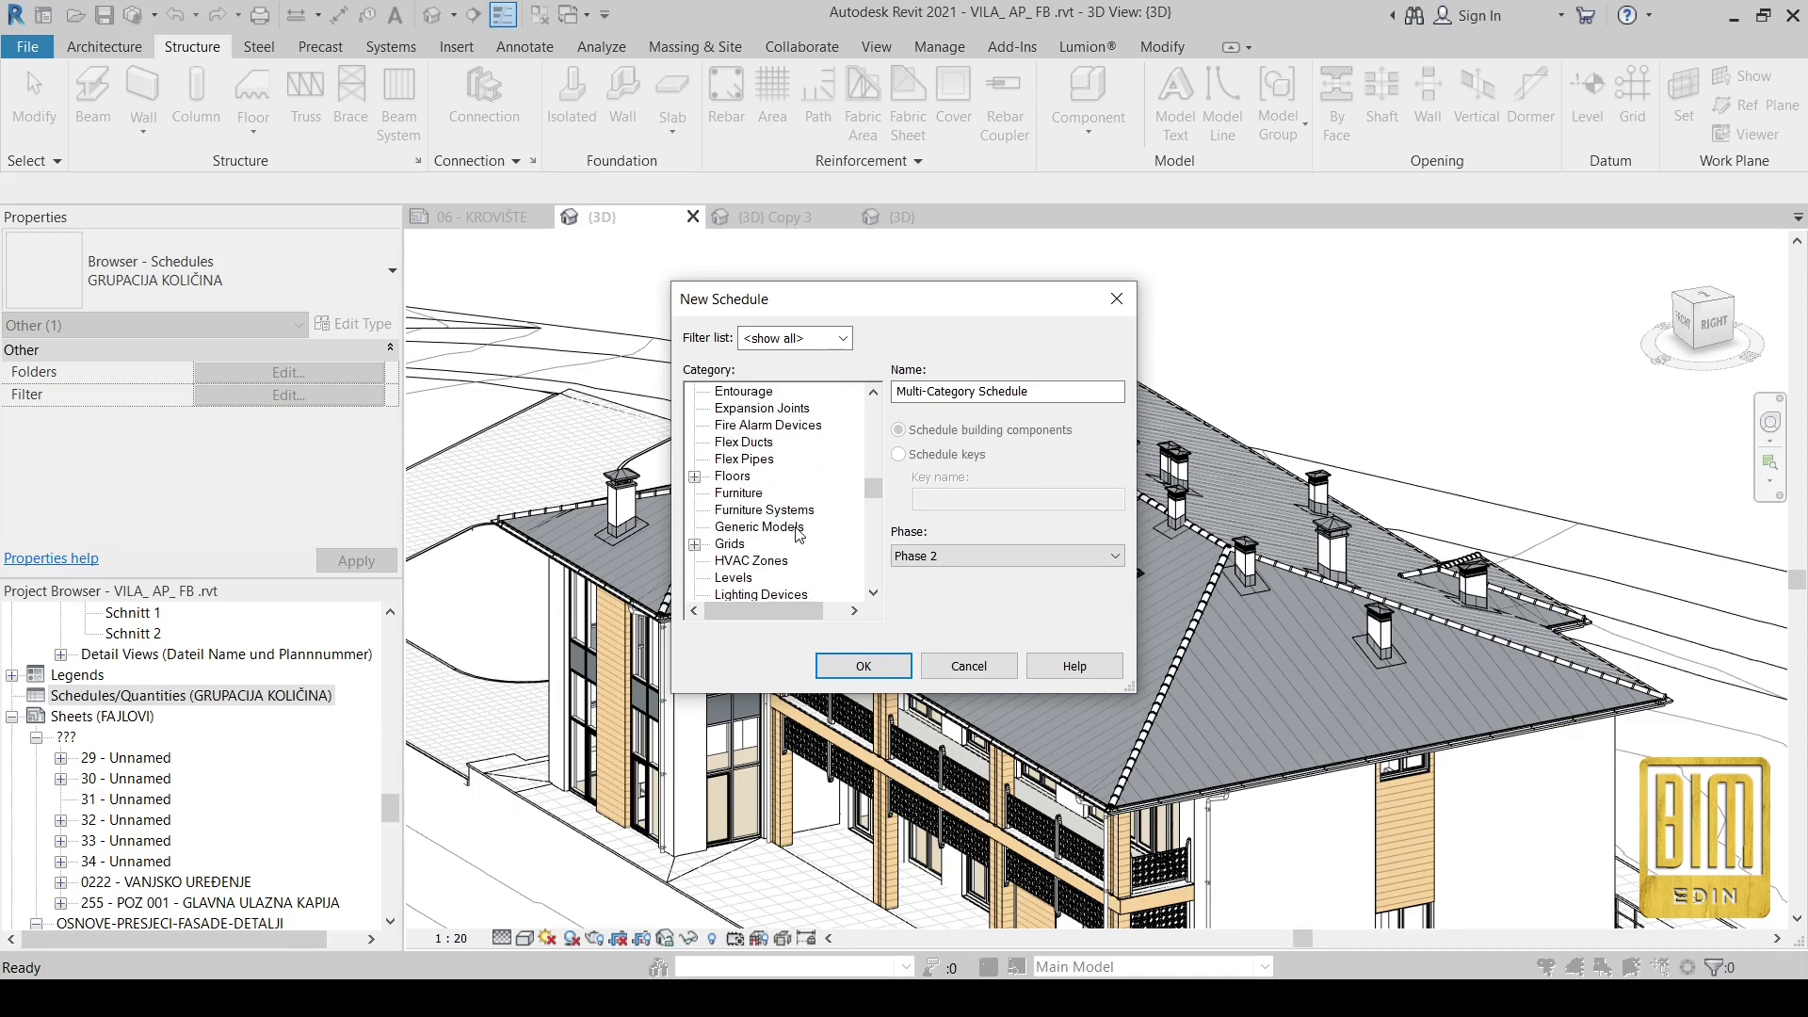
scroll(798, 534, "down", 10)
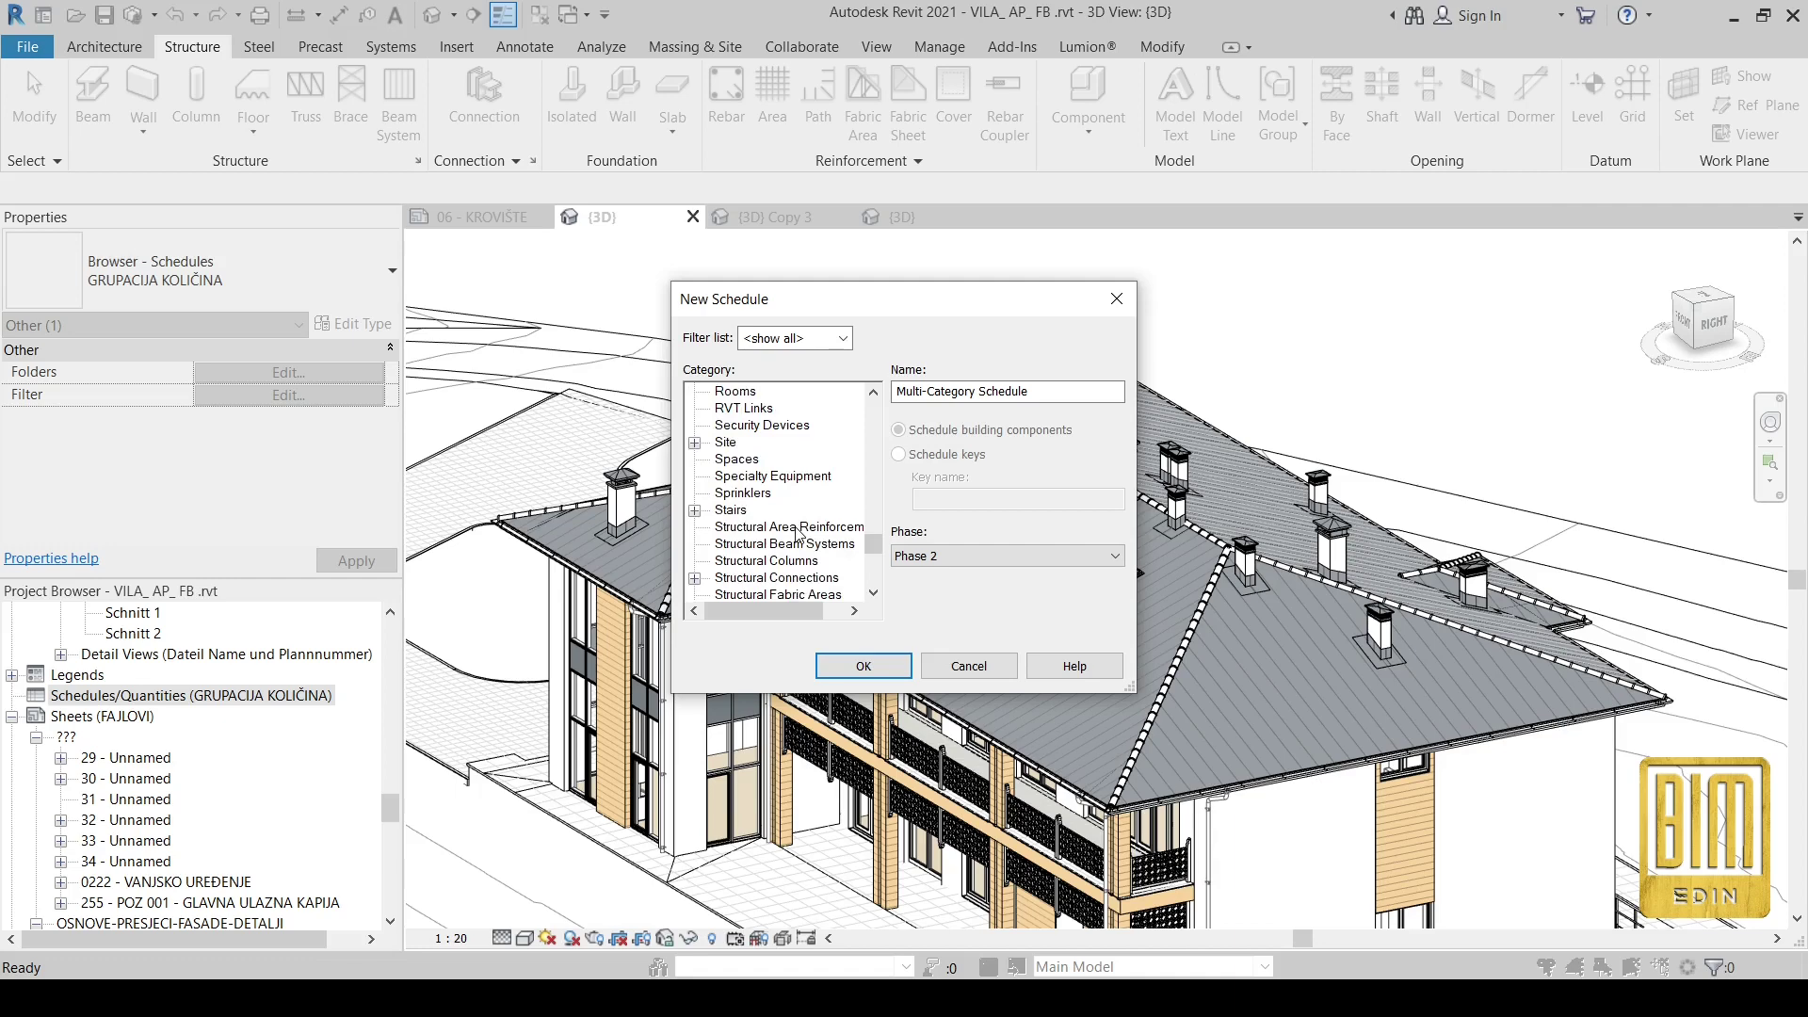
scroll(767, 546, "down", 1)
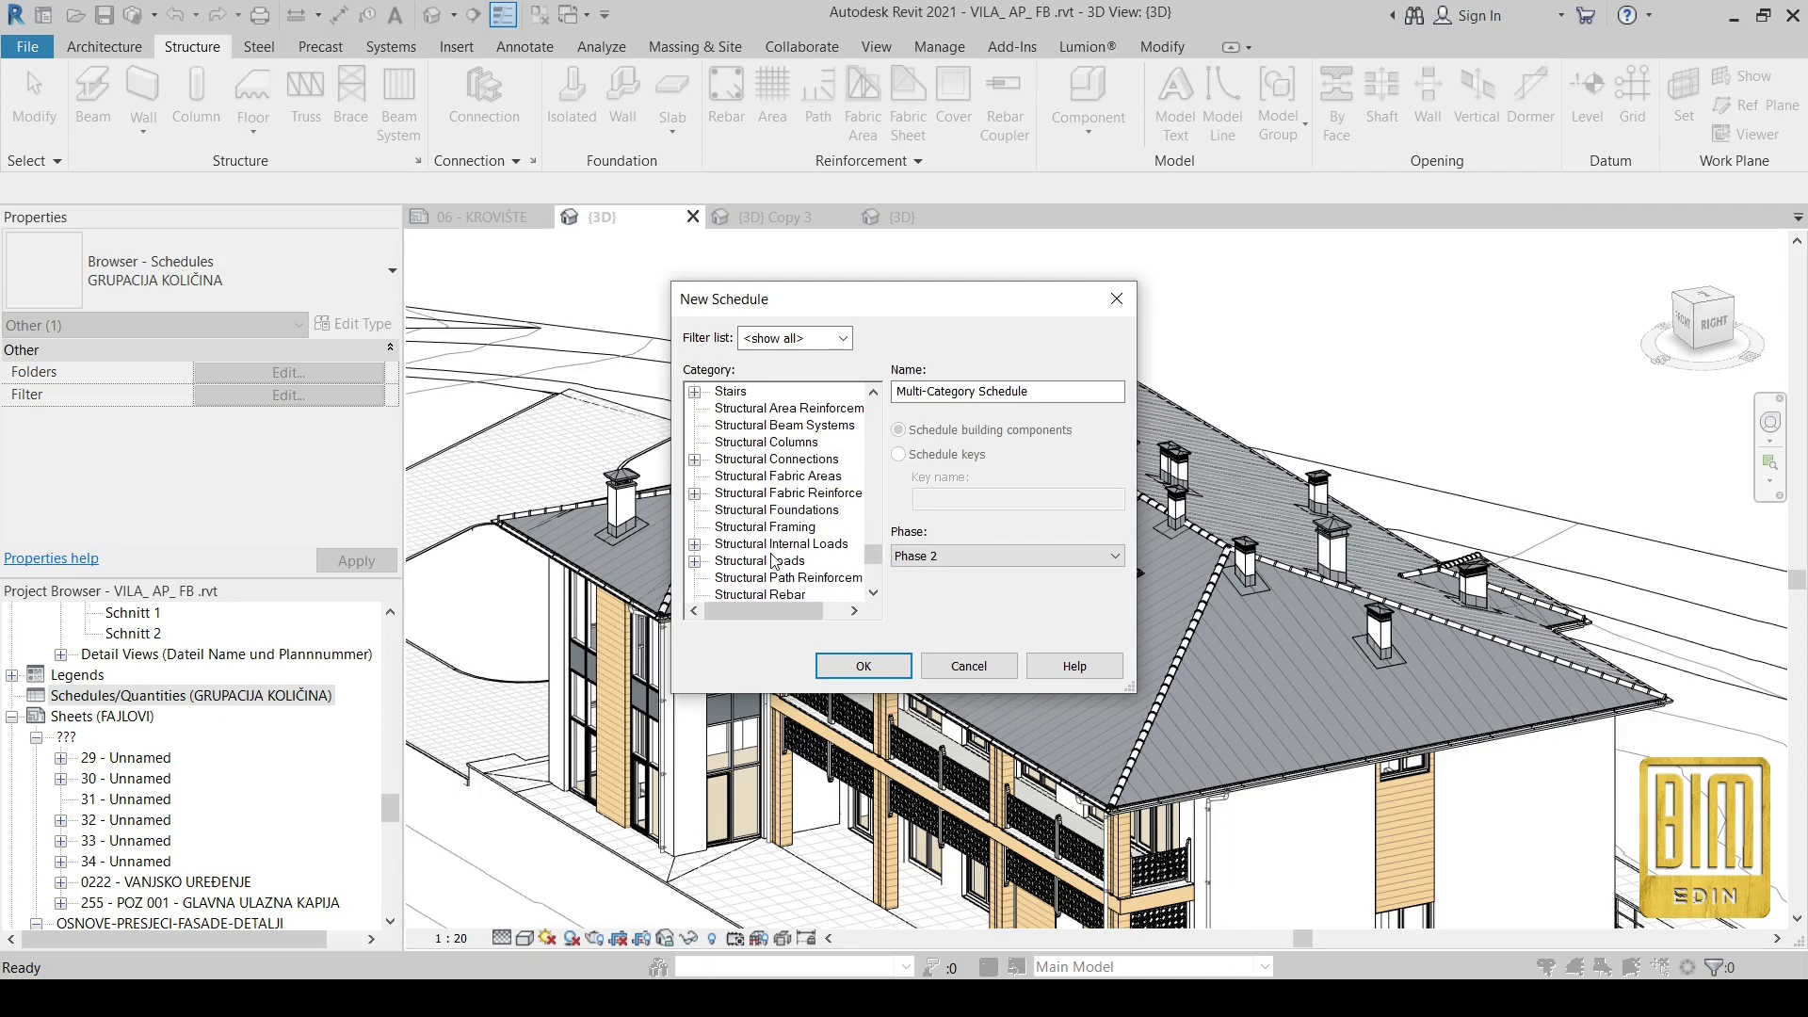
left_click(774, 528)
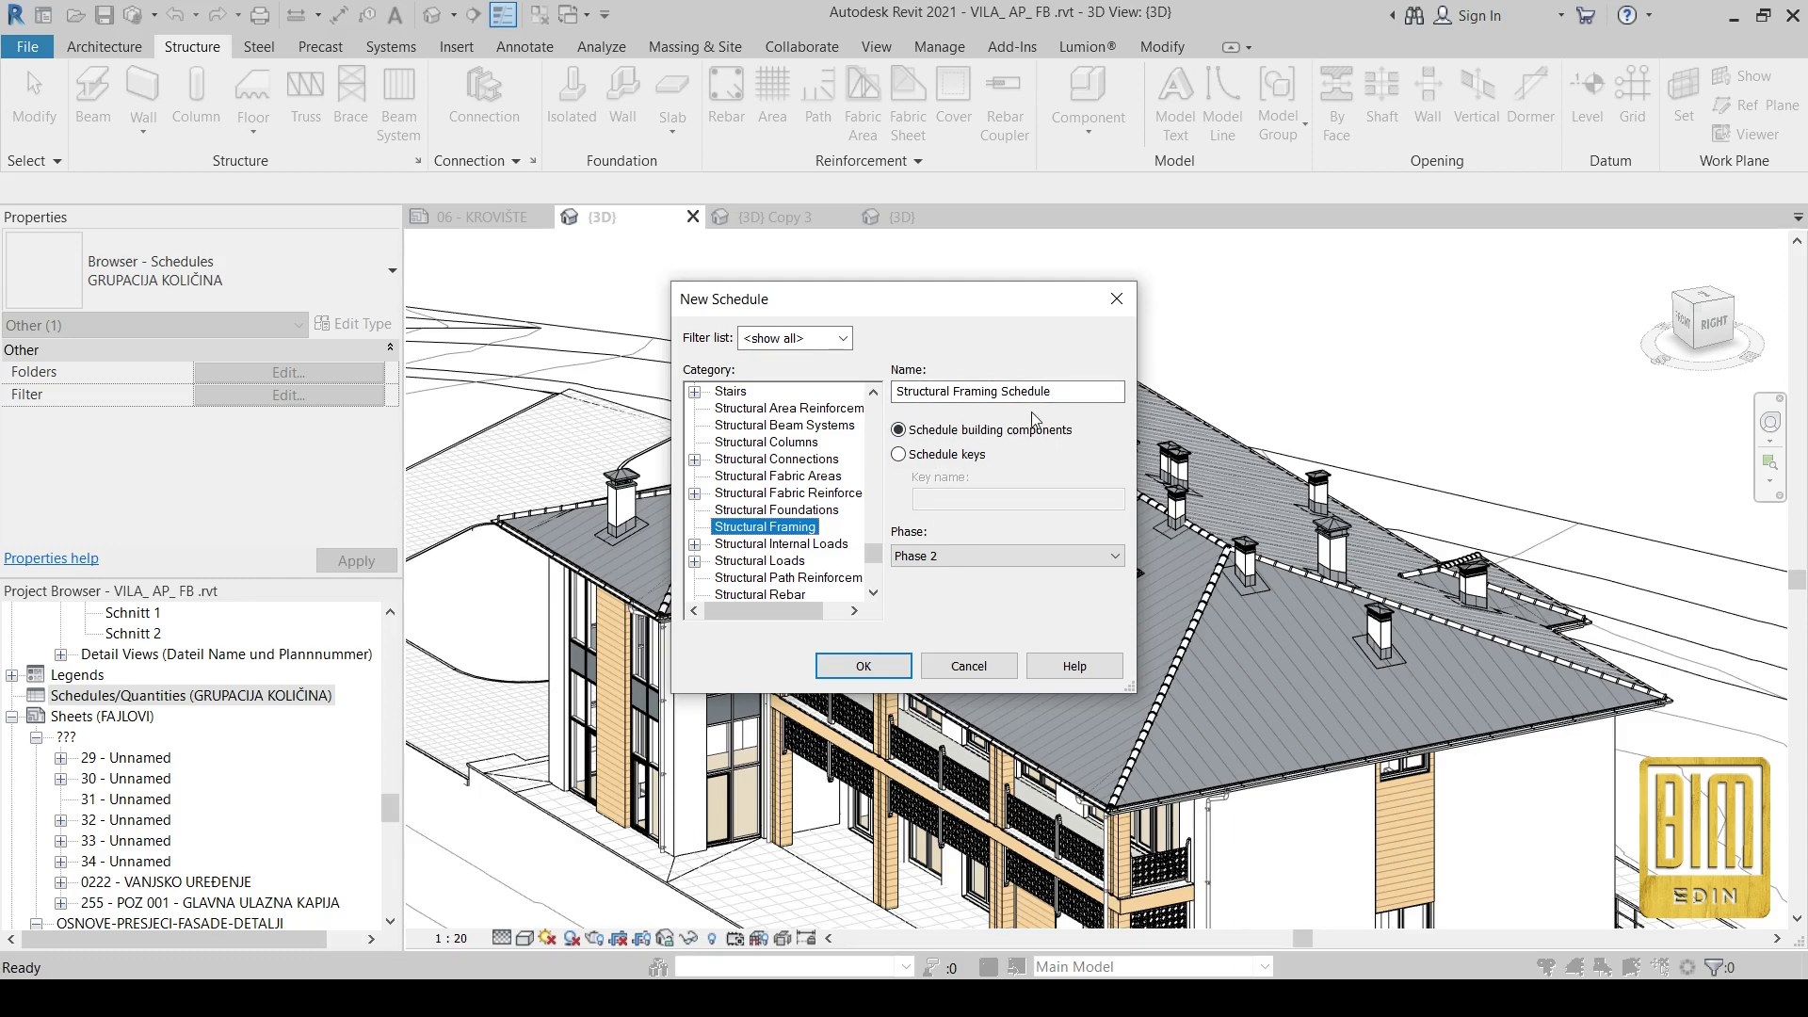
- Rename the new schedule to RIDGE N
left_click(1071, 395)
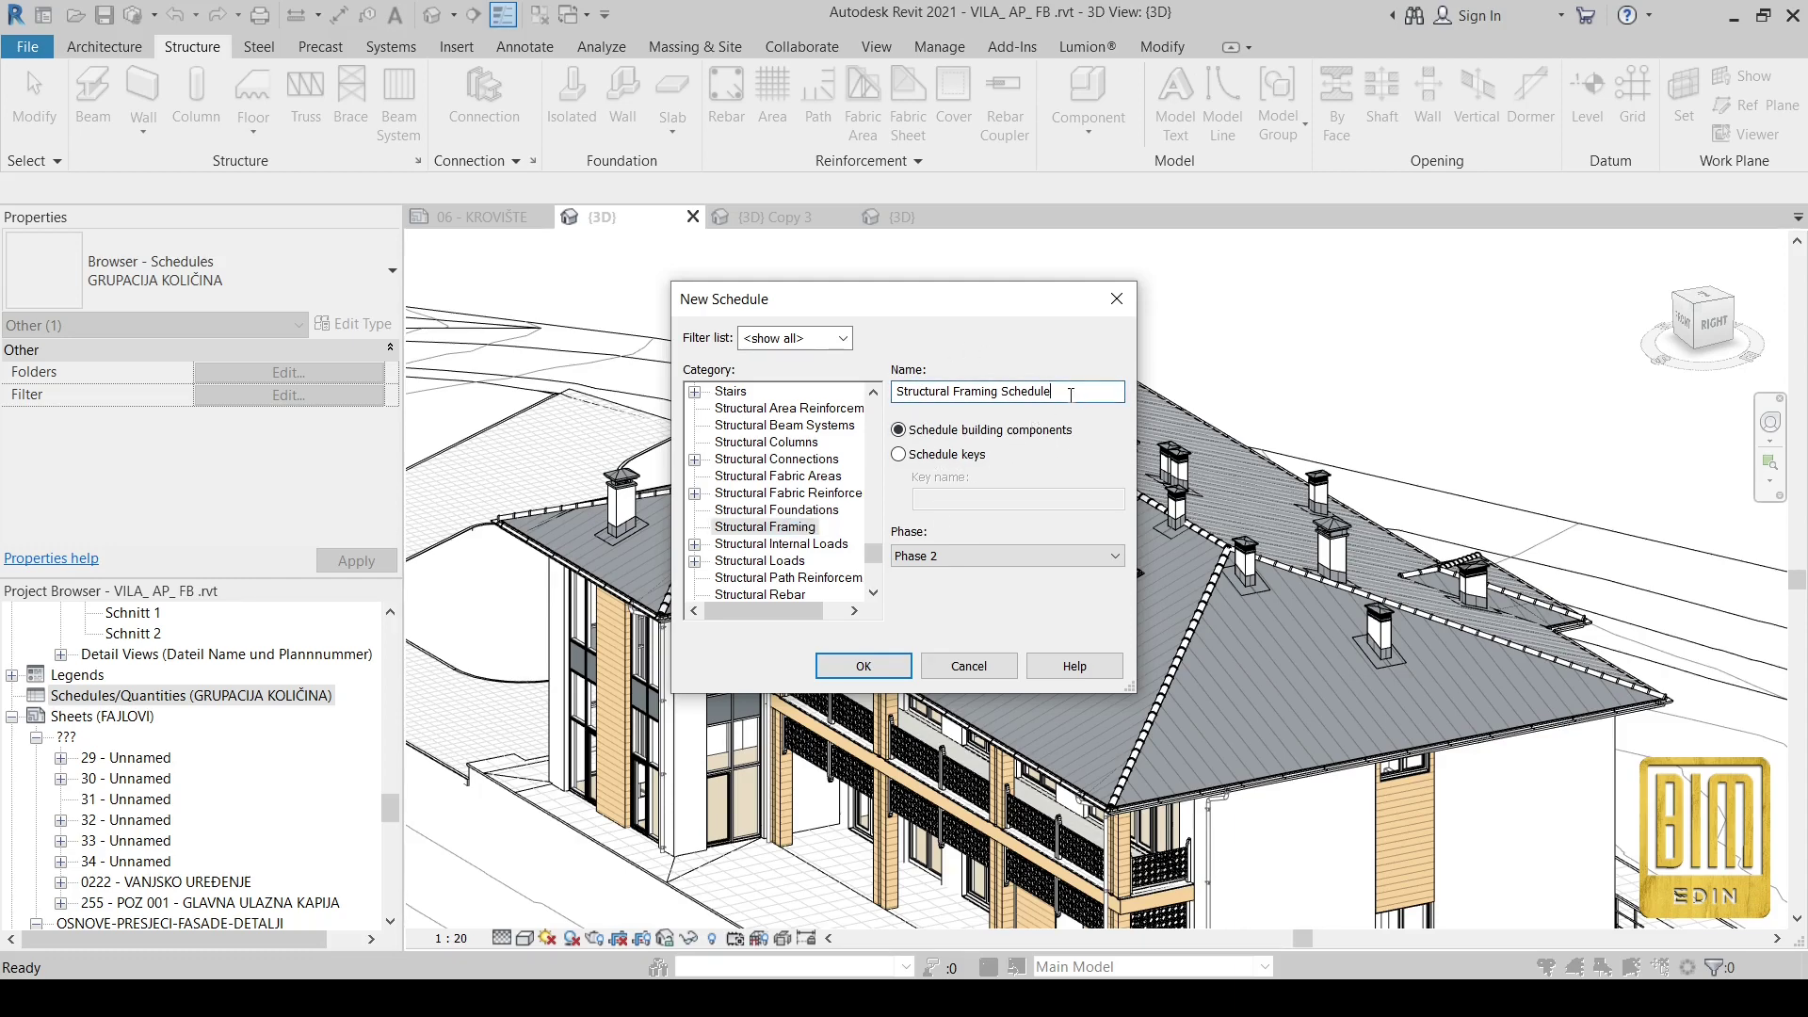
left_click_drag(1025, 382, 850, 379)
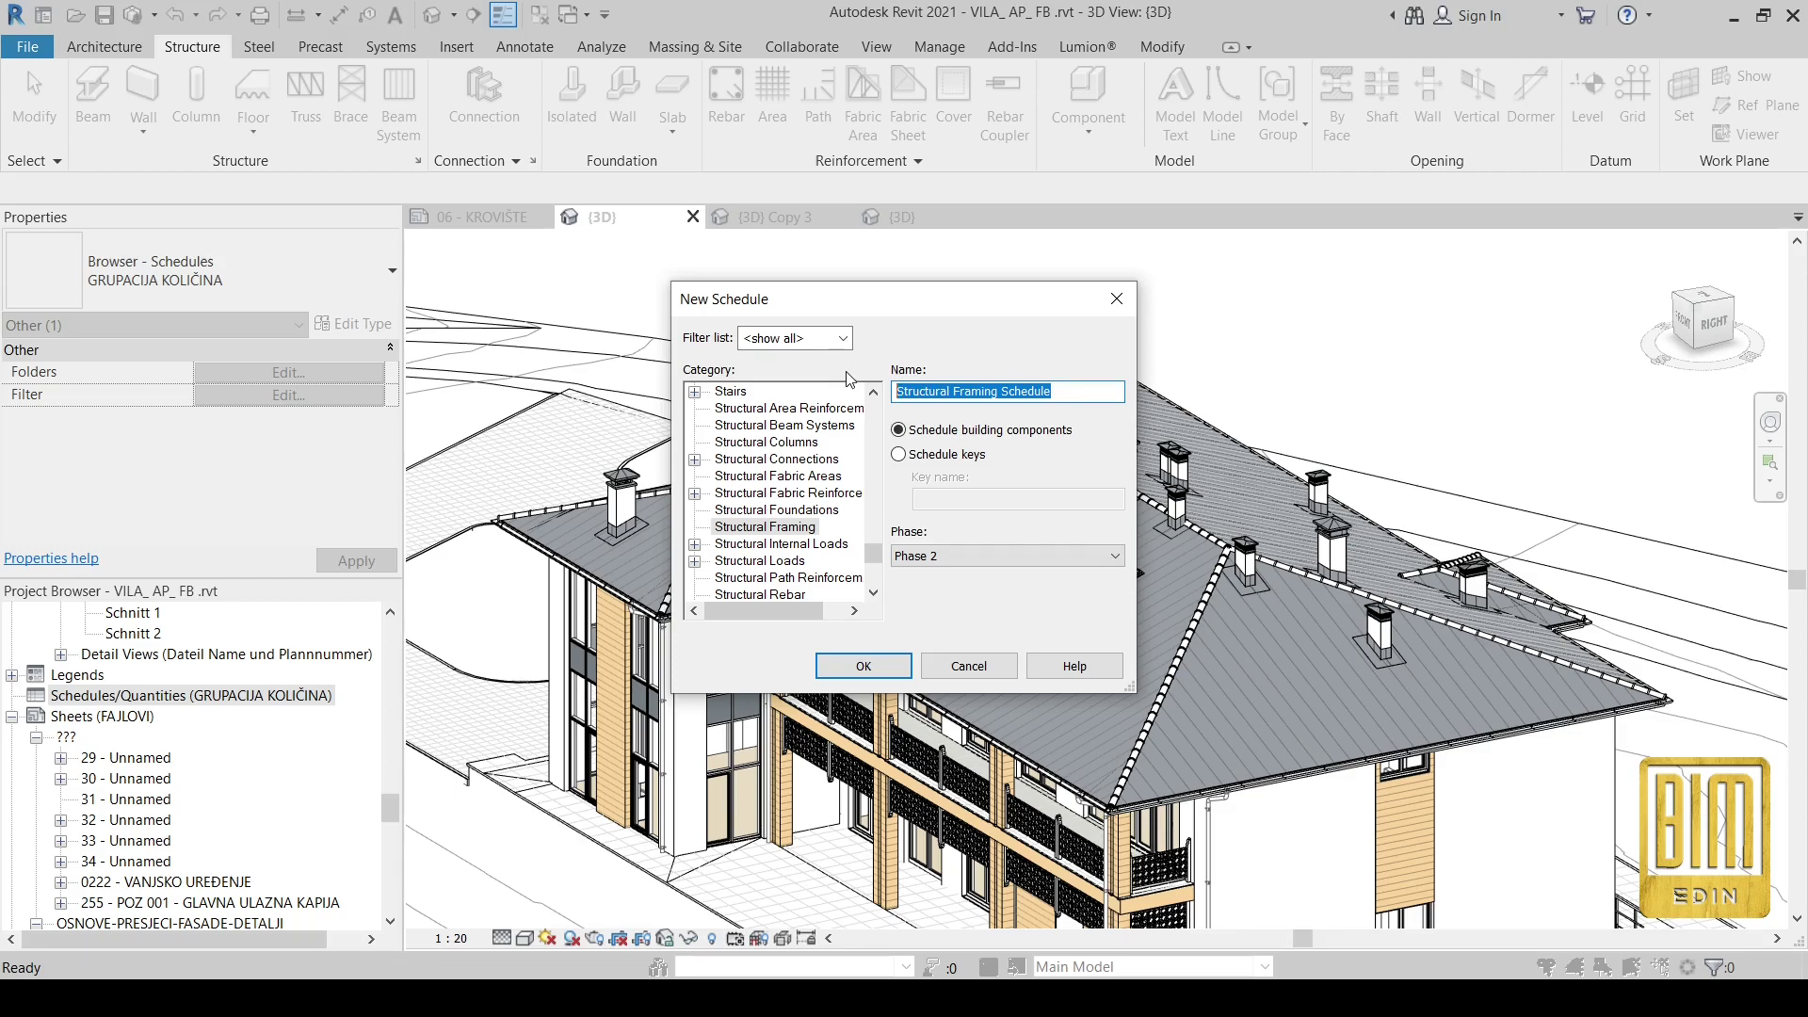
type("r")
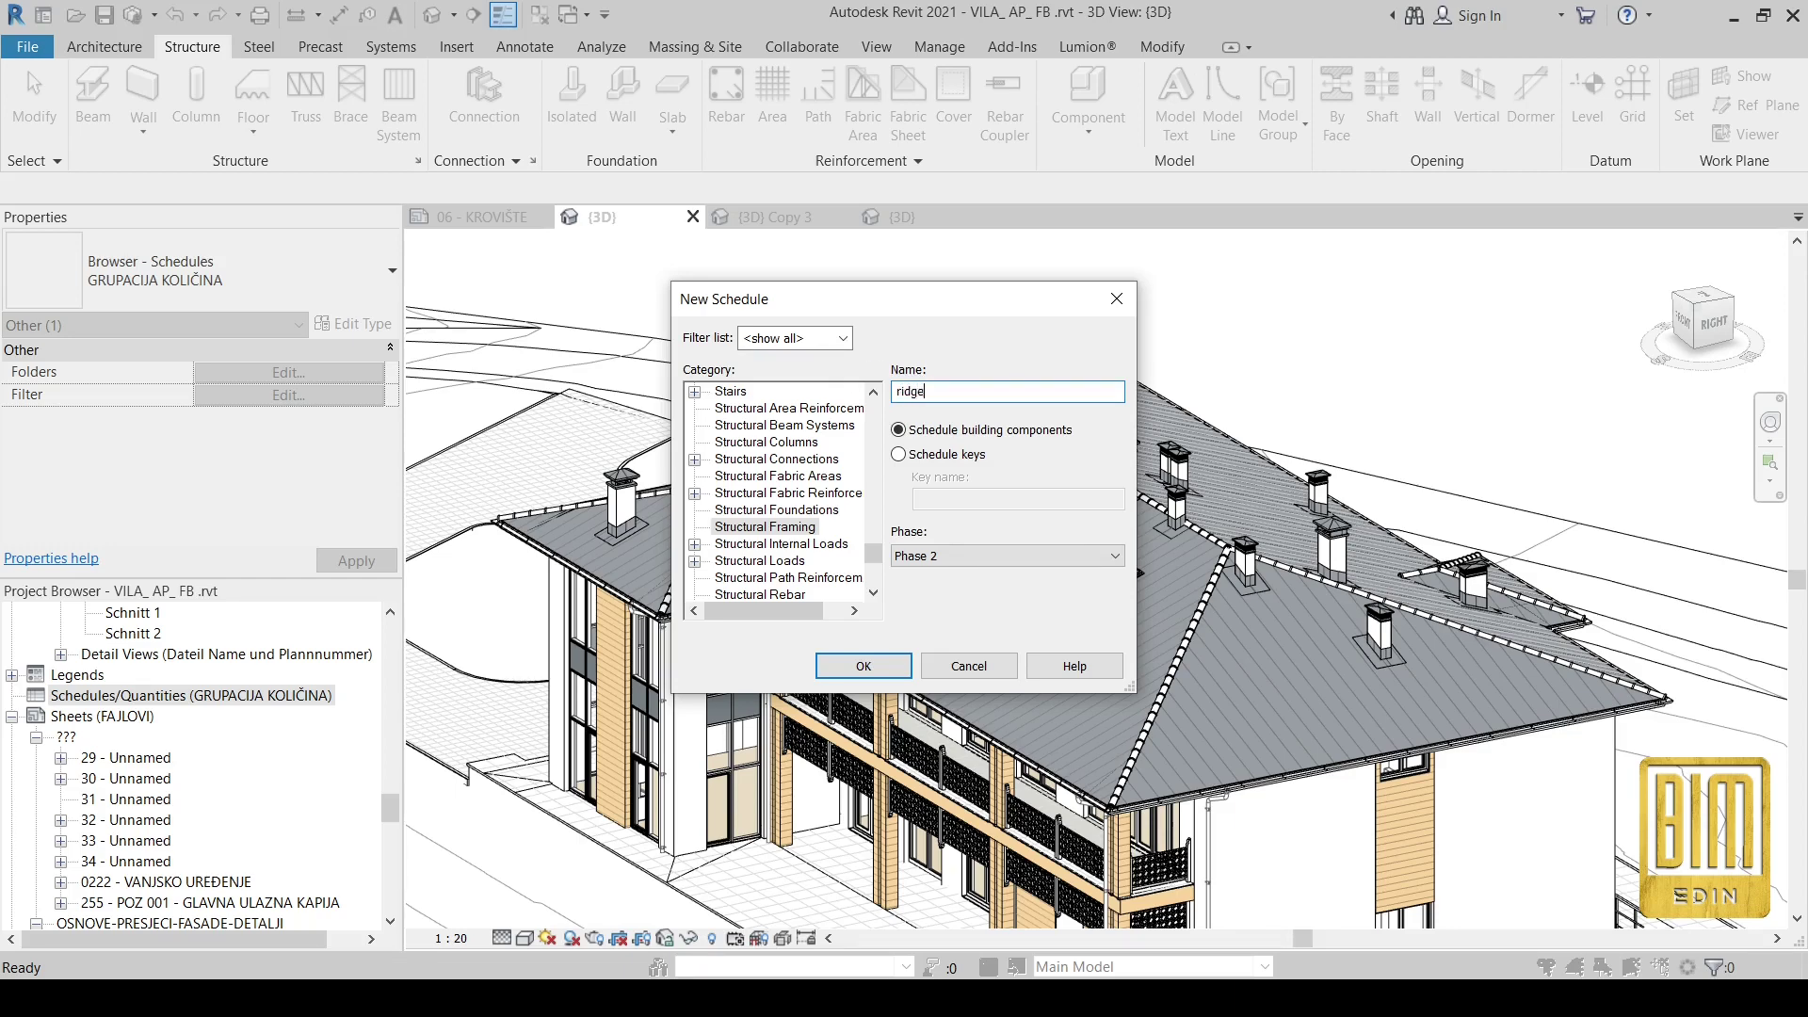
type("idg")
key("BackSpace")
key("BackSpace")
key("BackSpace")
key("BackSpace")
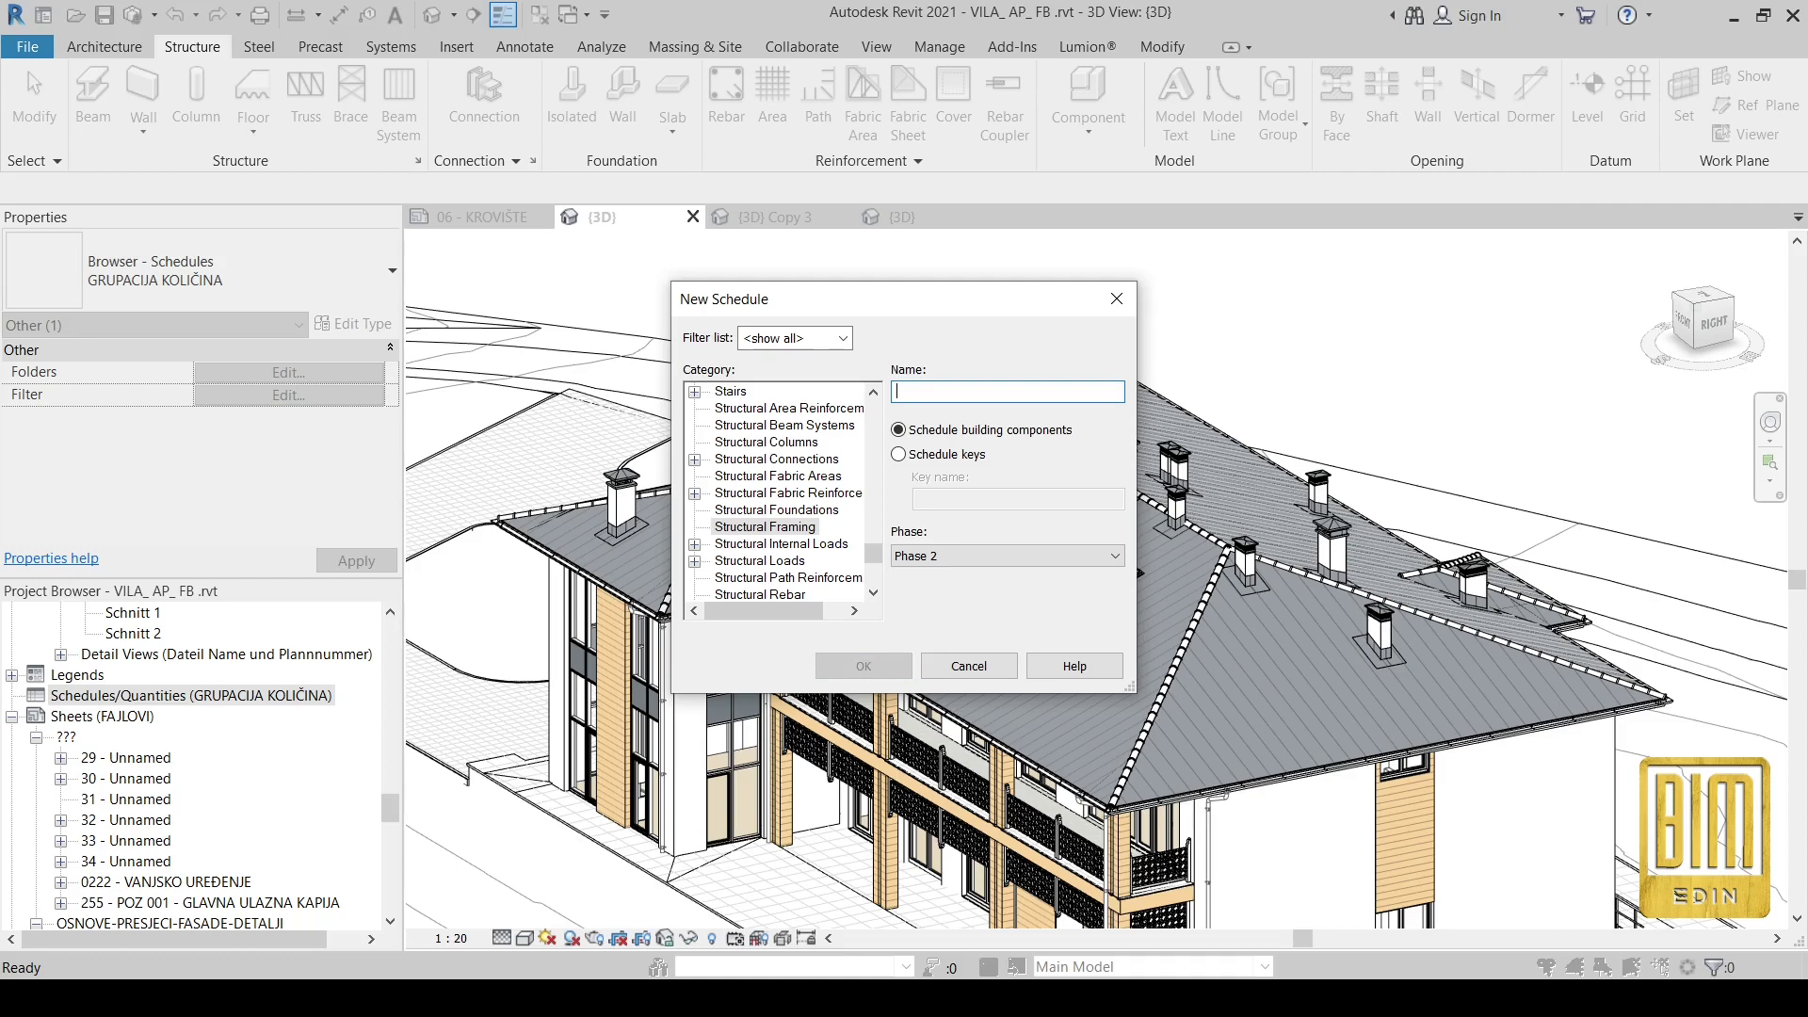
key("Caps_Lock")
type("RIDGE N")
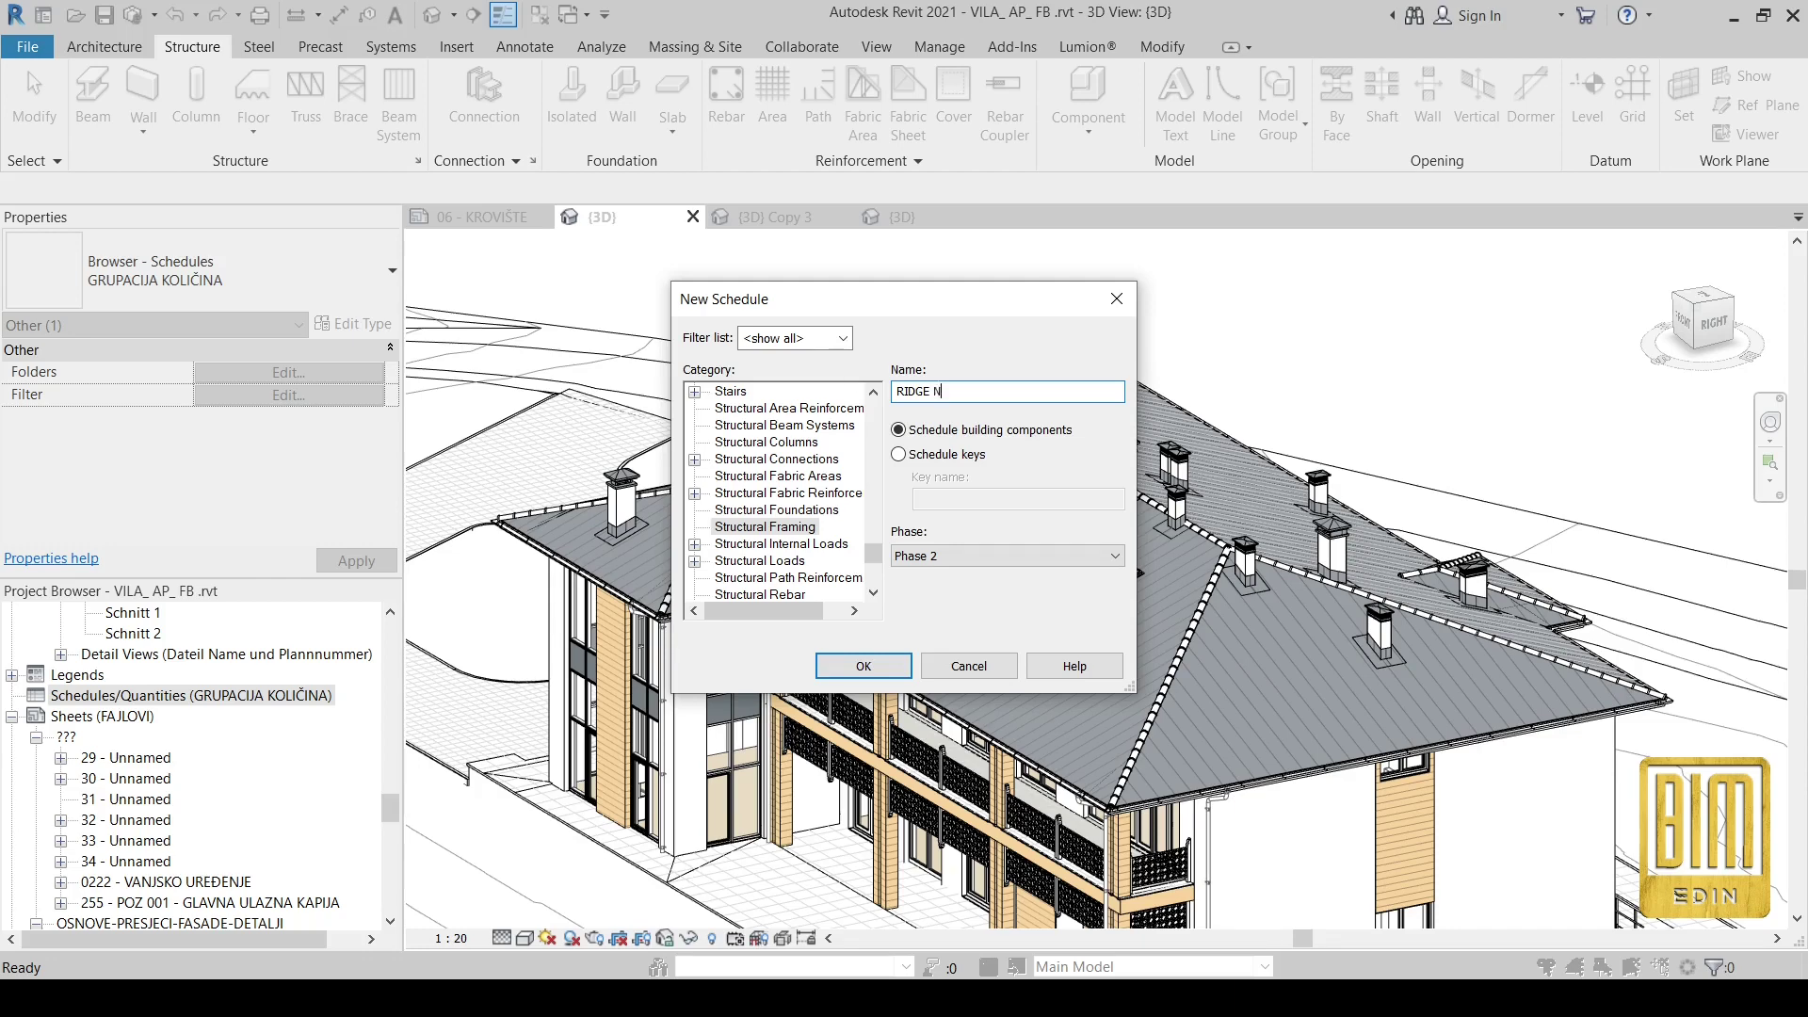
- Confirm the RIDGE N schedule and add Length to its scheduled fields
left_click(879, 673)
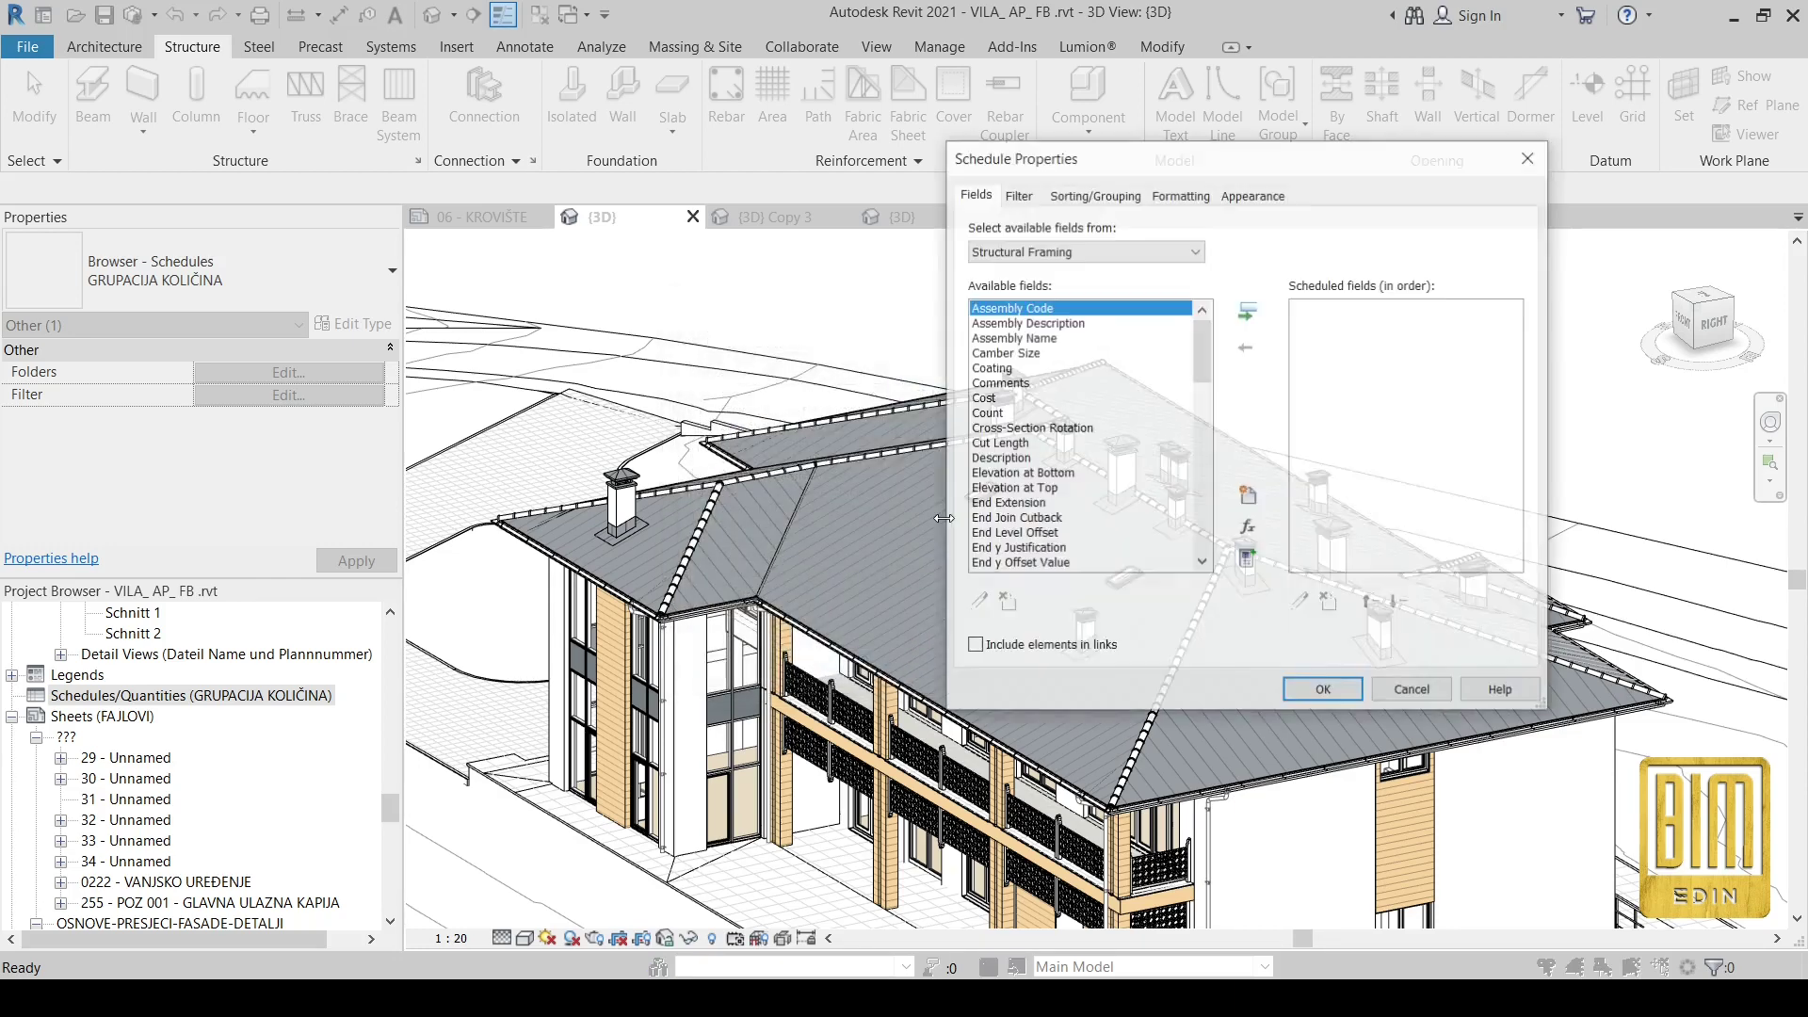
scroll(1065, 417, "down", 4)
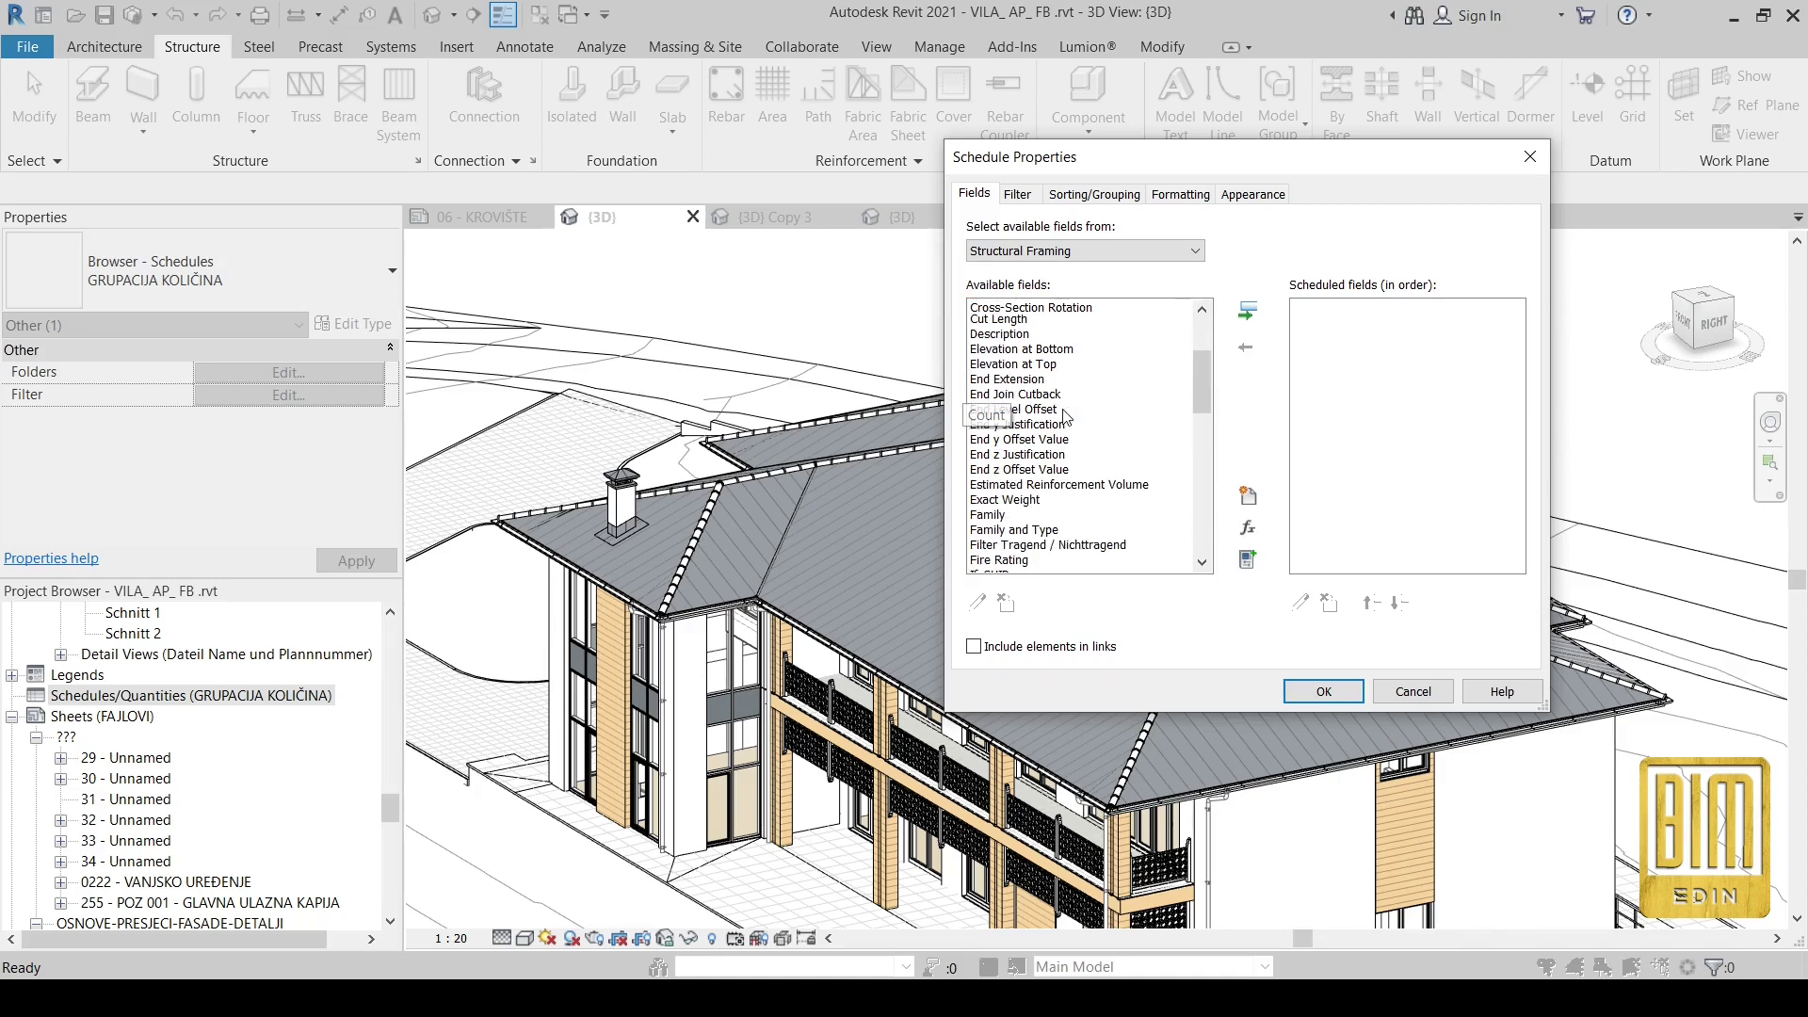
scroll(1100, 433, "down", 4)
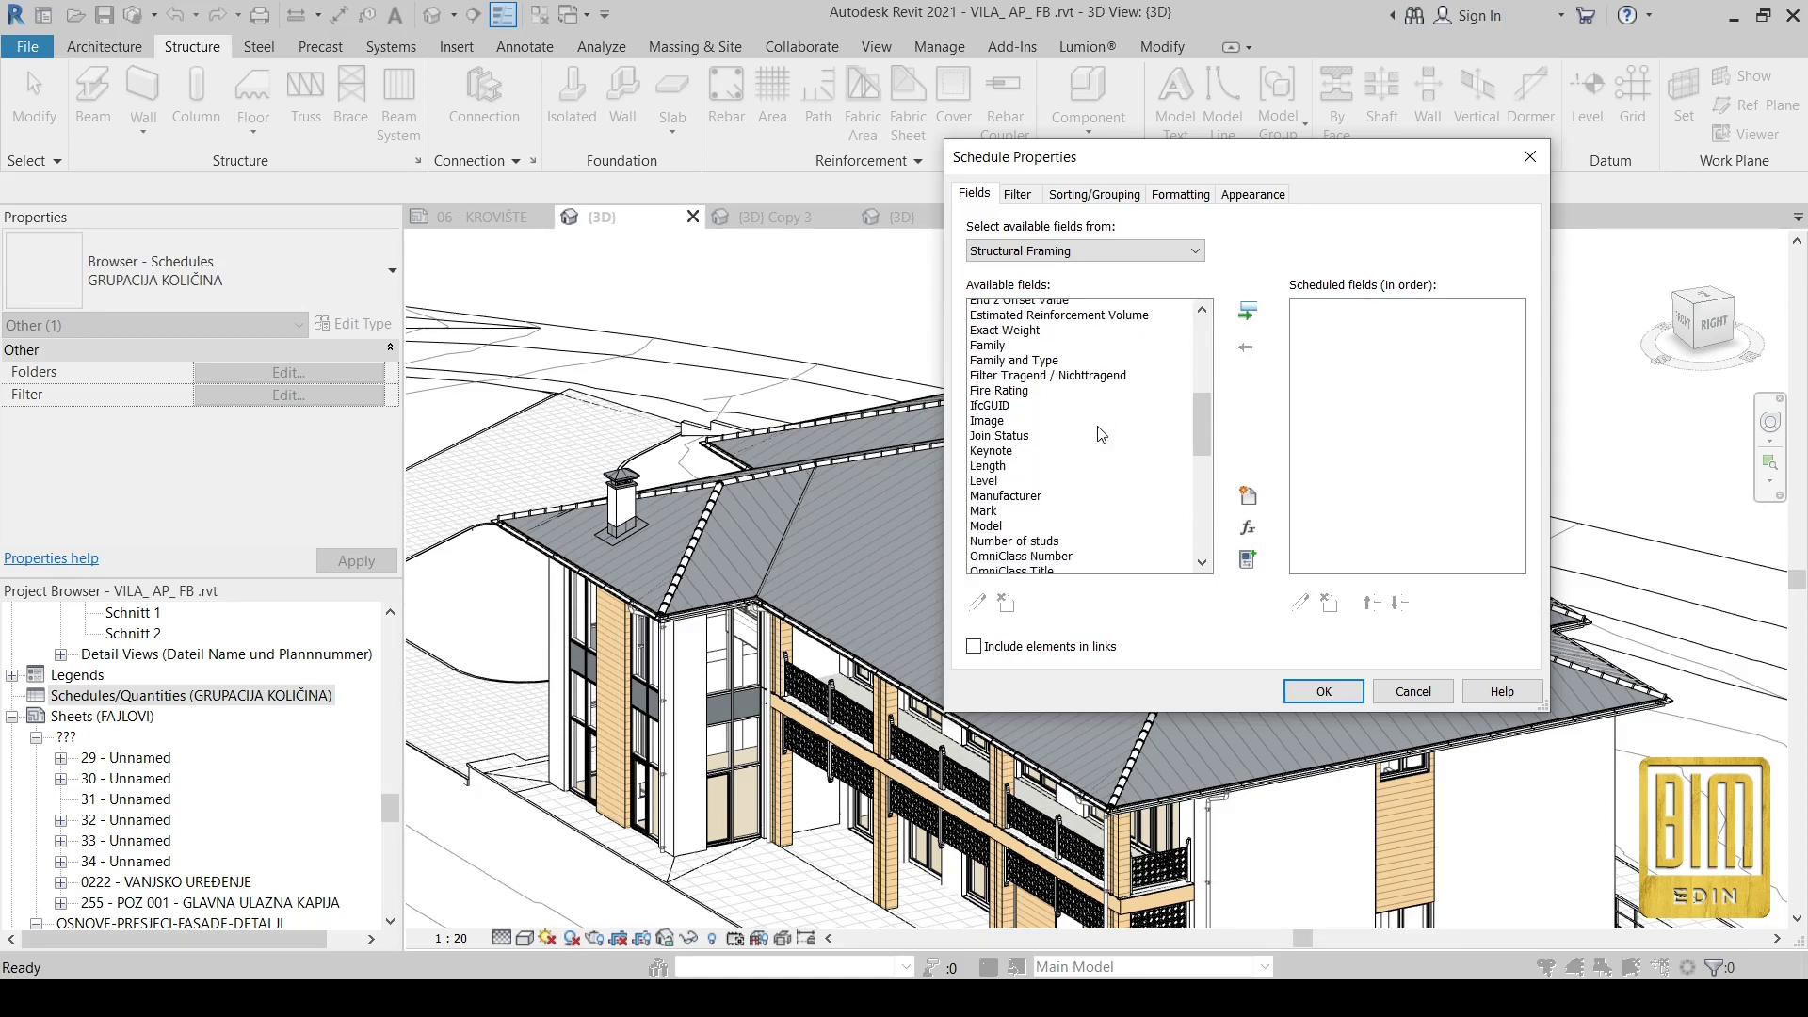
scroll(1053, 437, "down", 1)
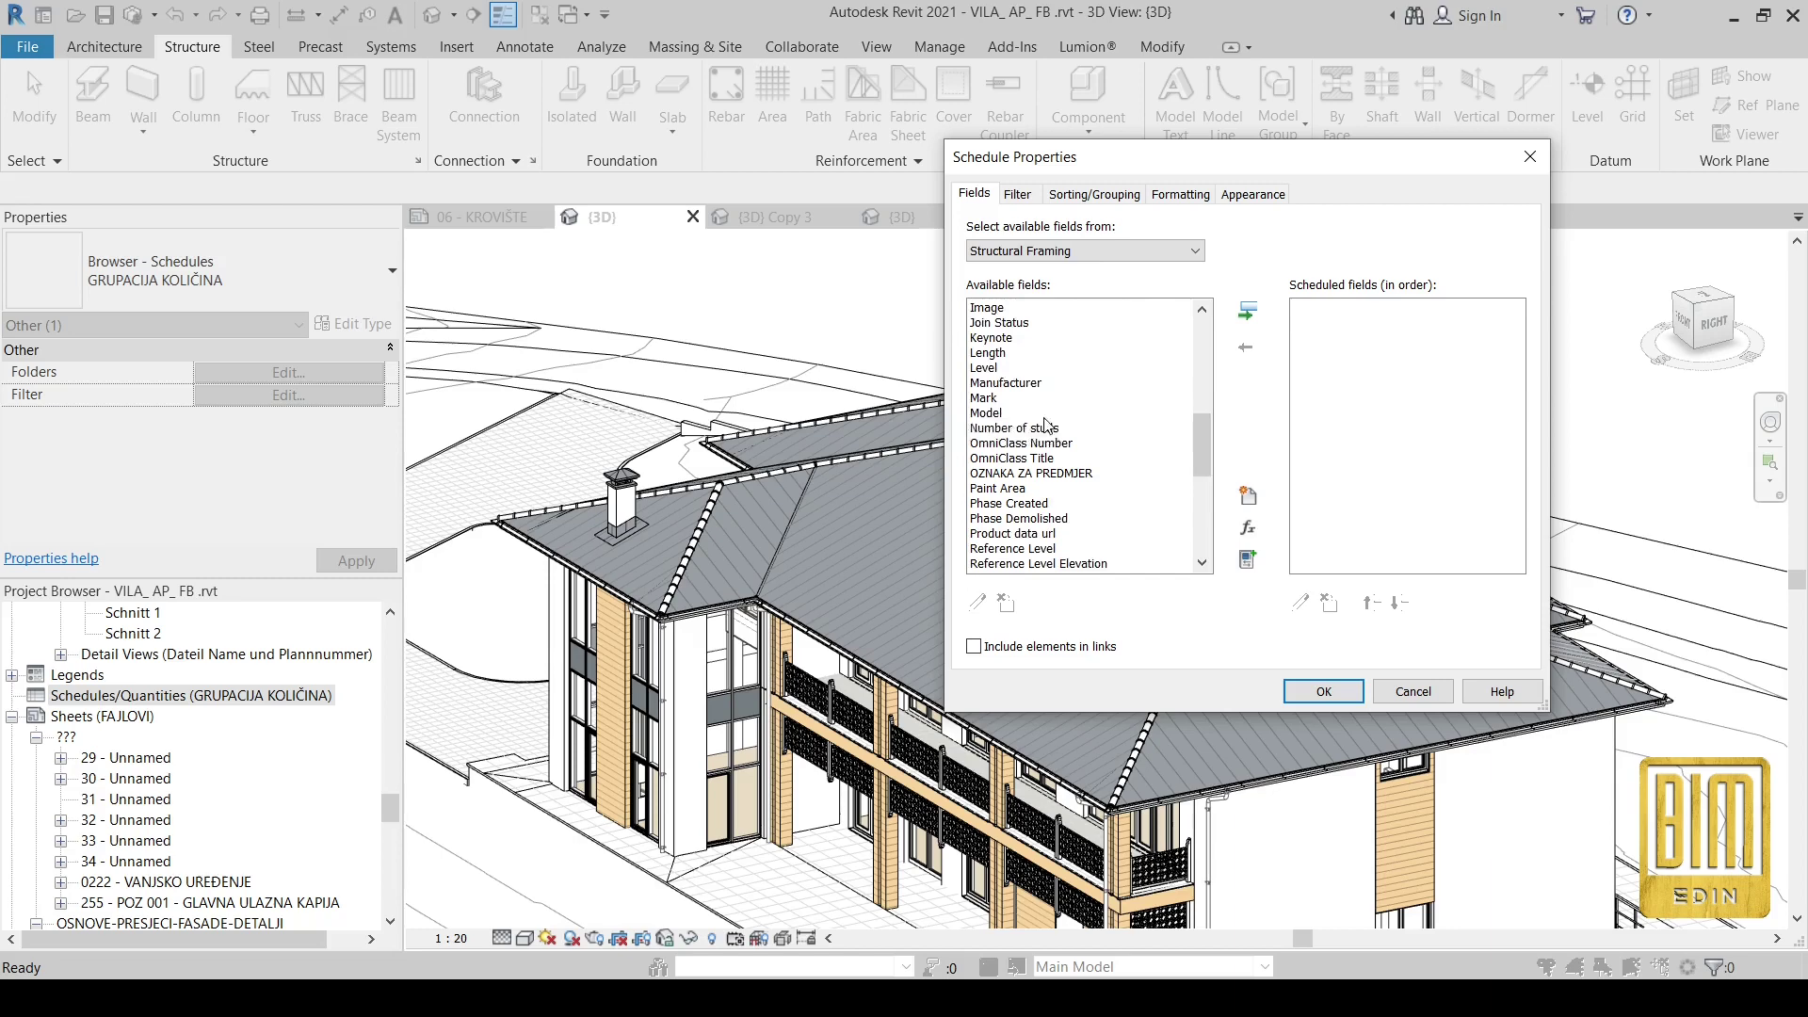
left_click(1000, 356)
left_click(1249, 312)
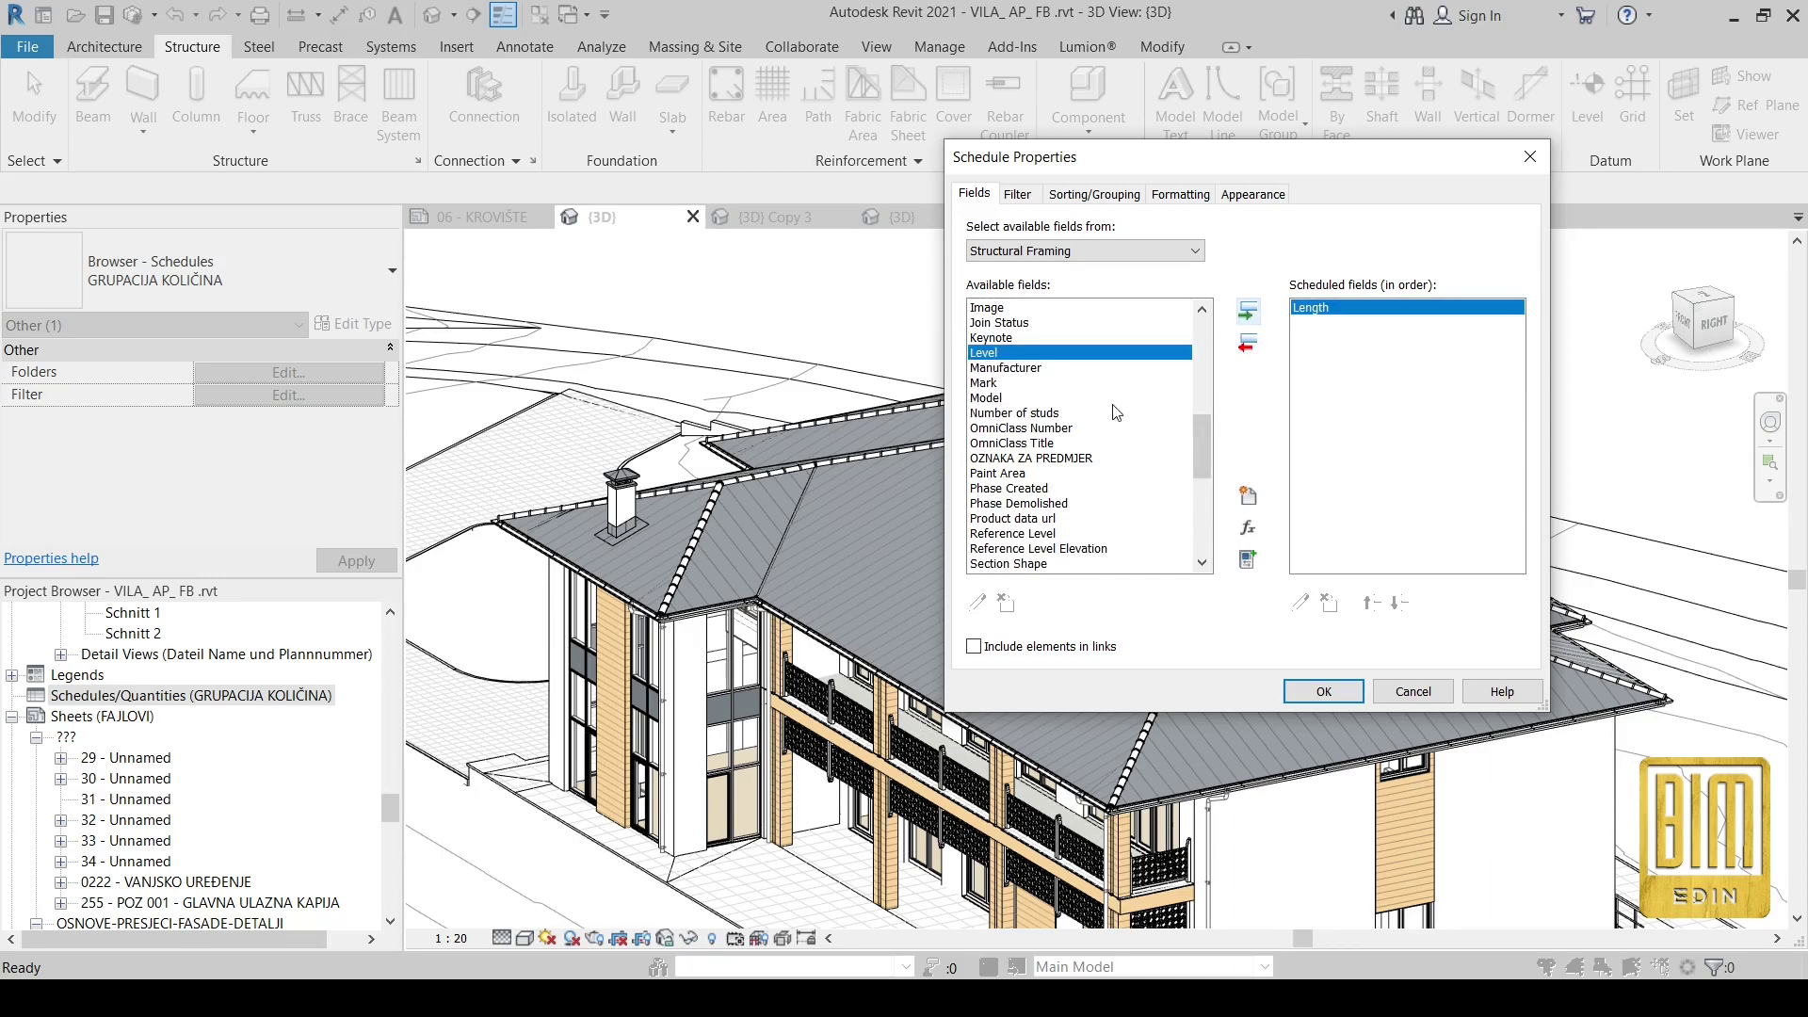
- Add Mark to the scheduled fields and apply them to the schedule
left_click(982, 384)
left_click(1249, 311)
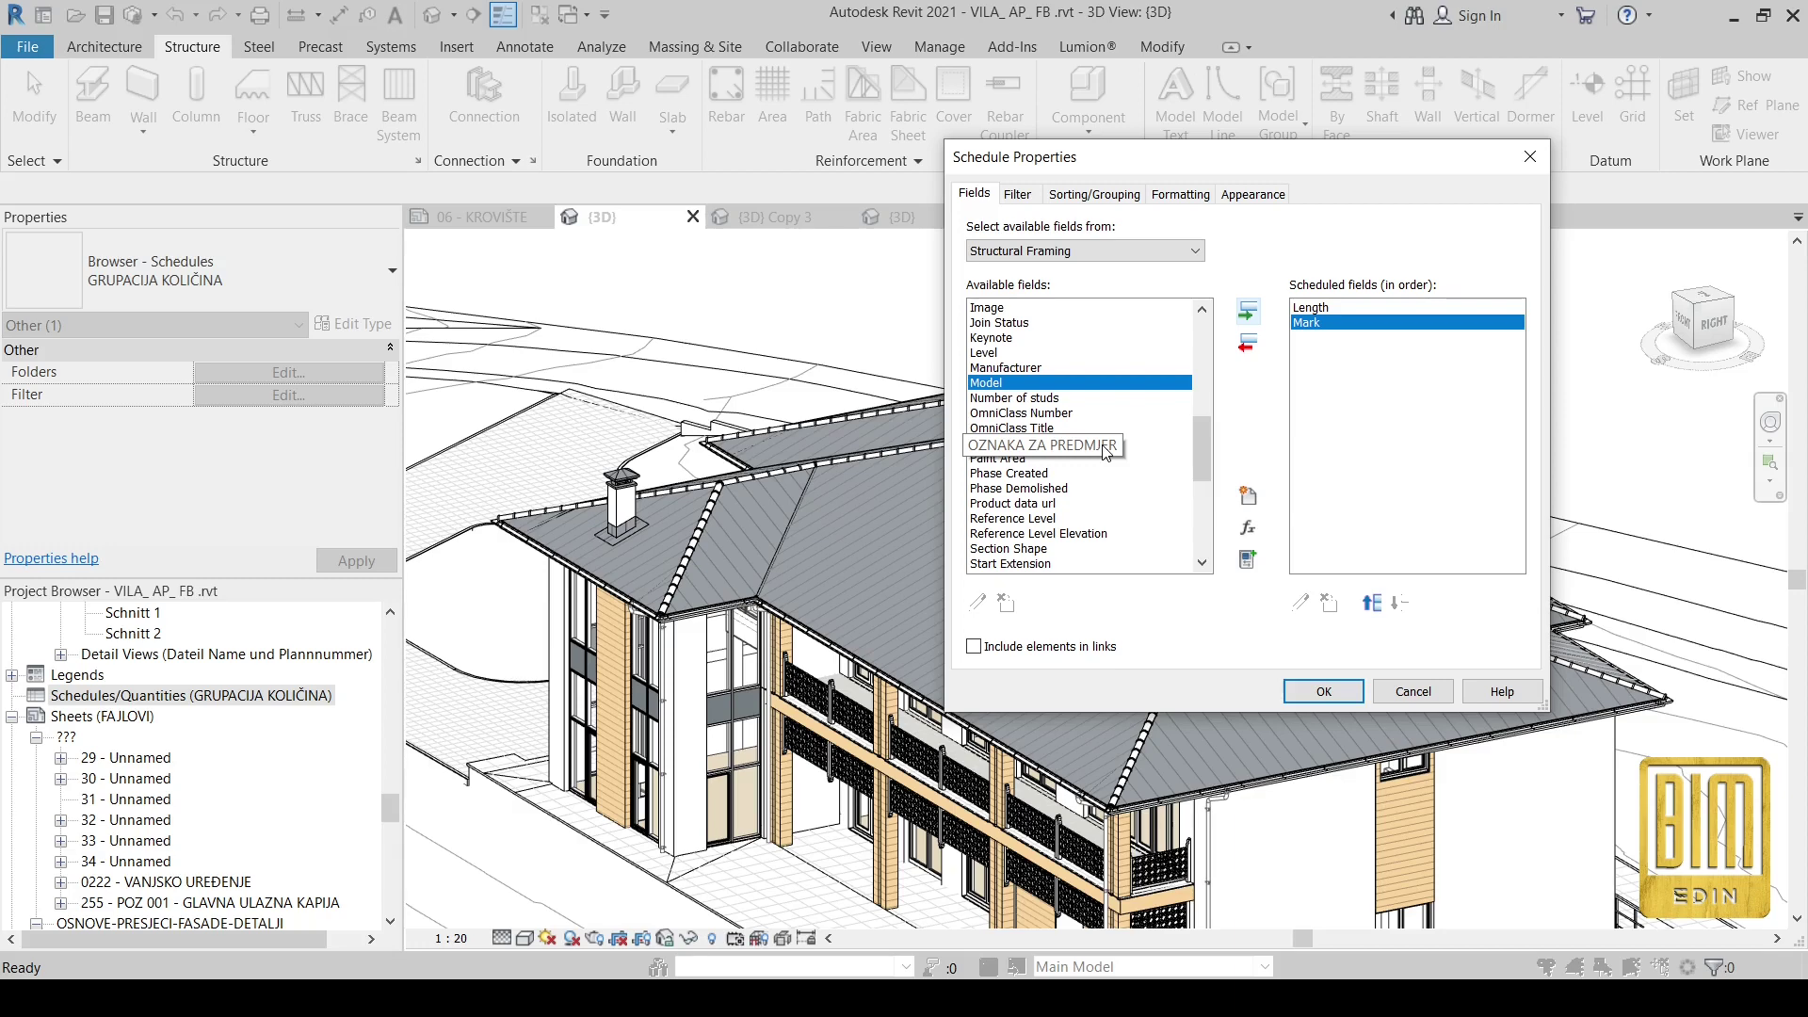
scroll(1094, 483, "down", 1)
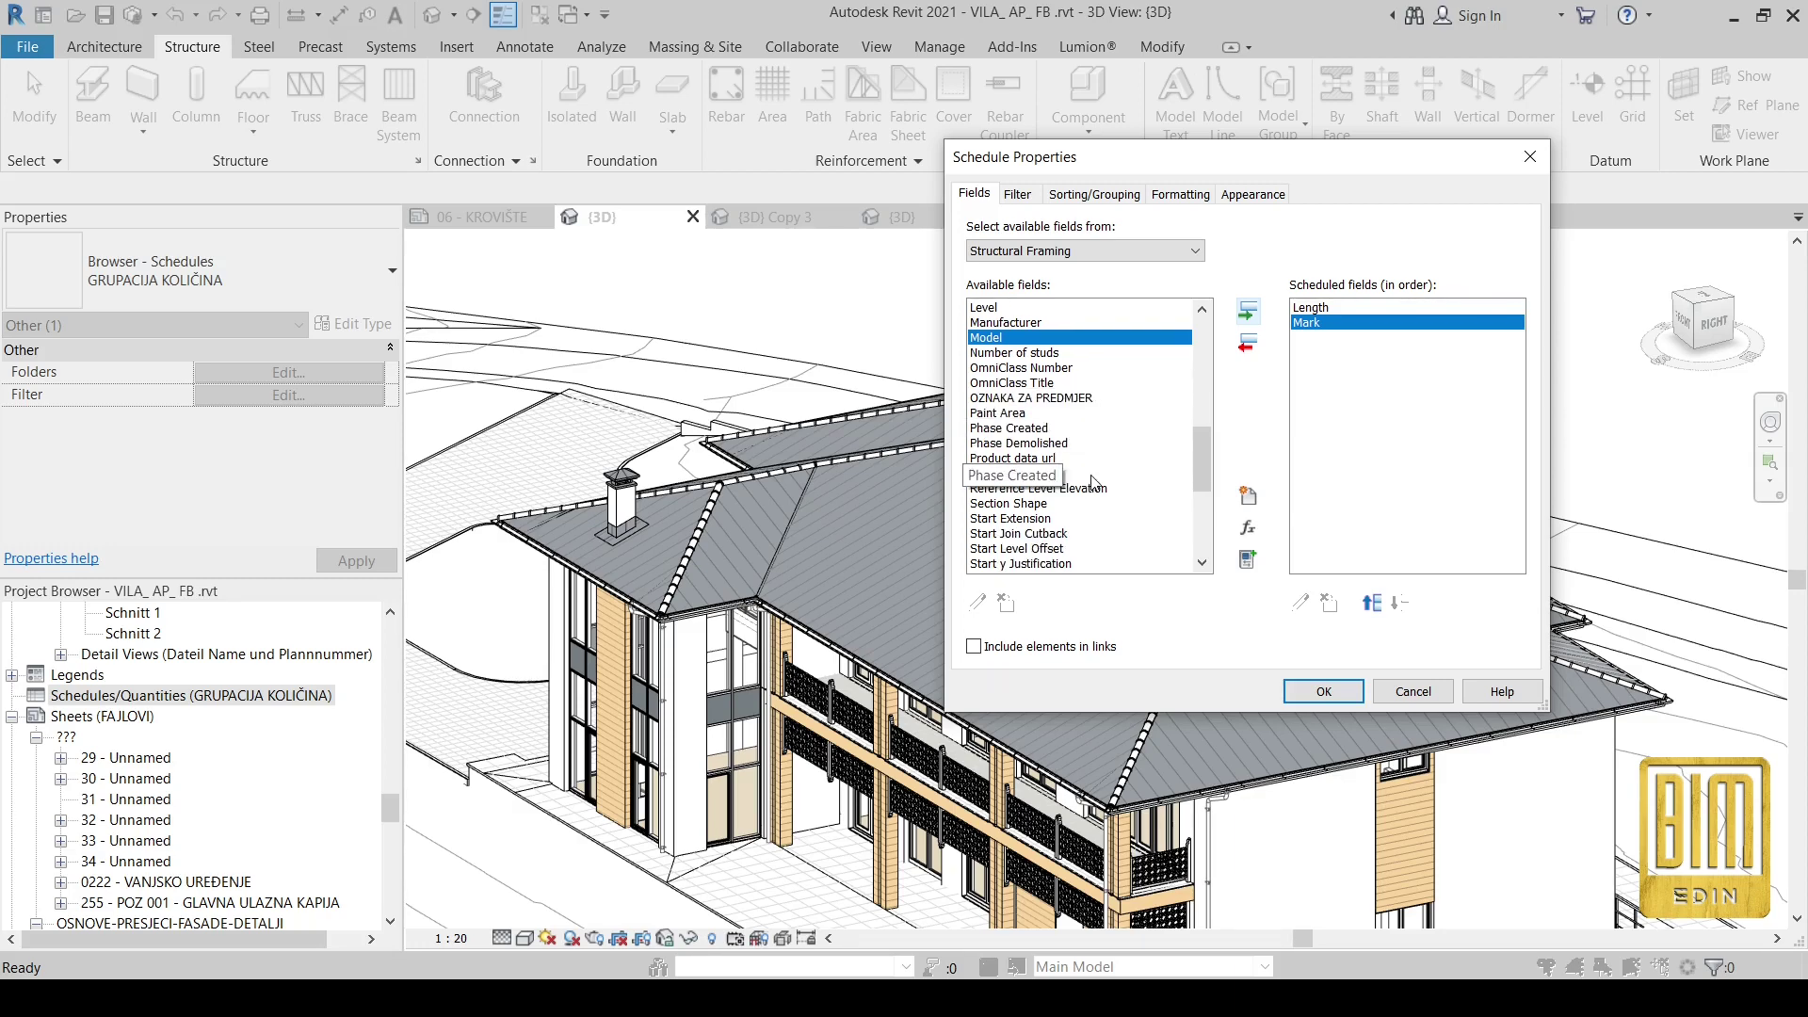
scroll(1096, 471, "down", 2)
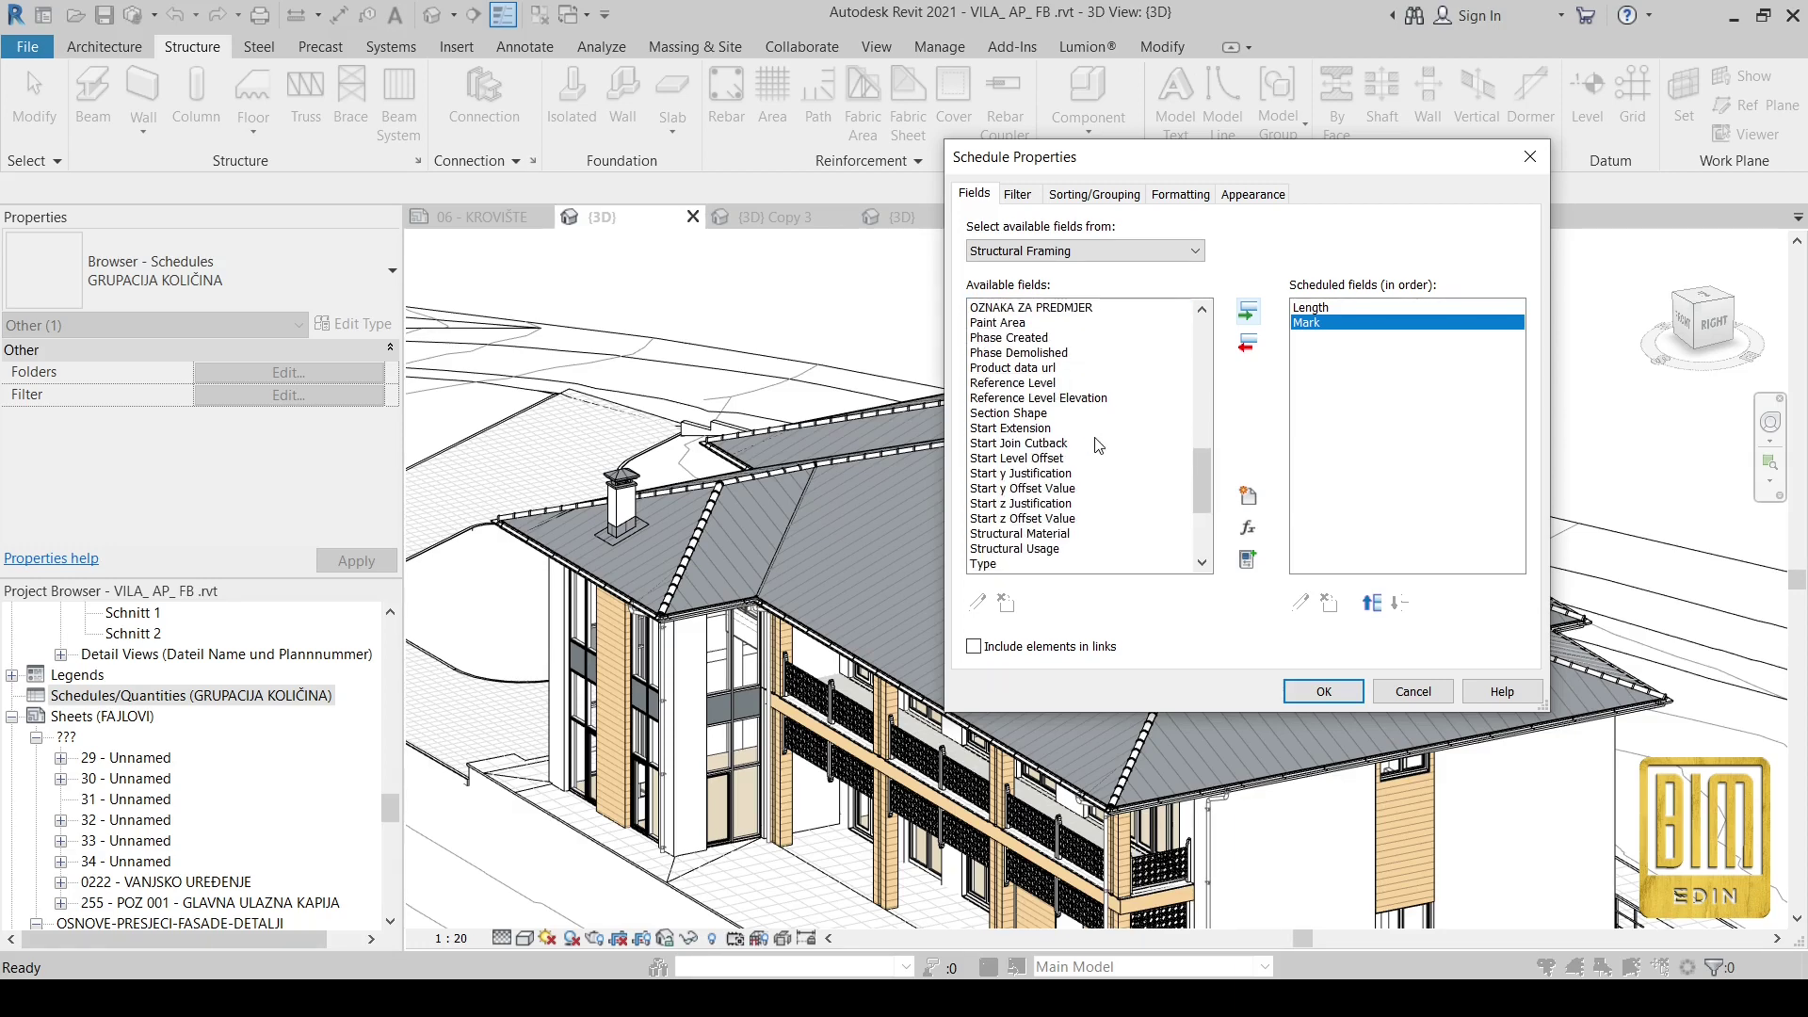
scroll(1099, 446, "down", 1)
scroll(1088, 535, "up", 1)
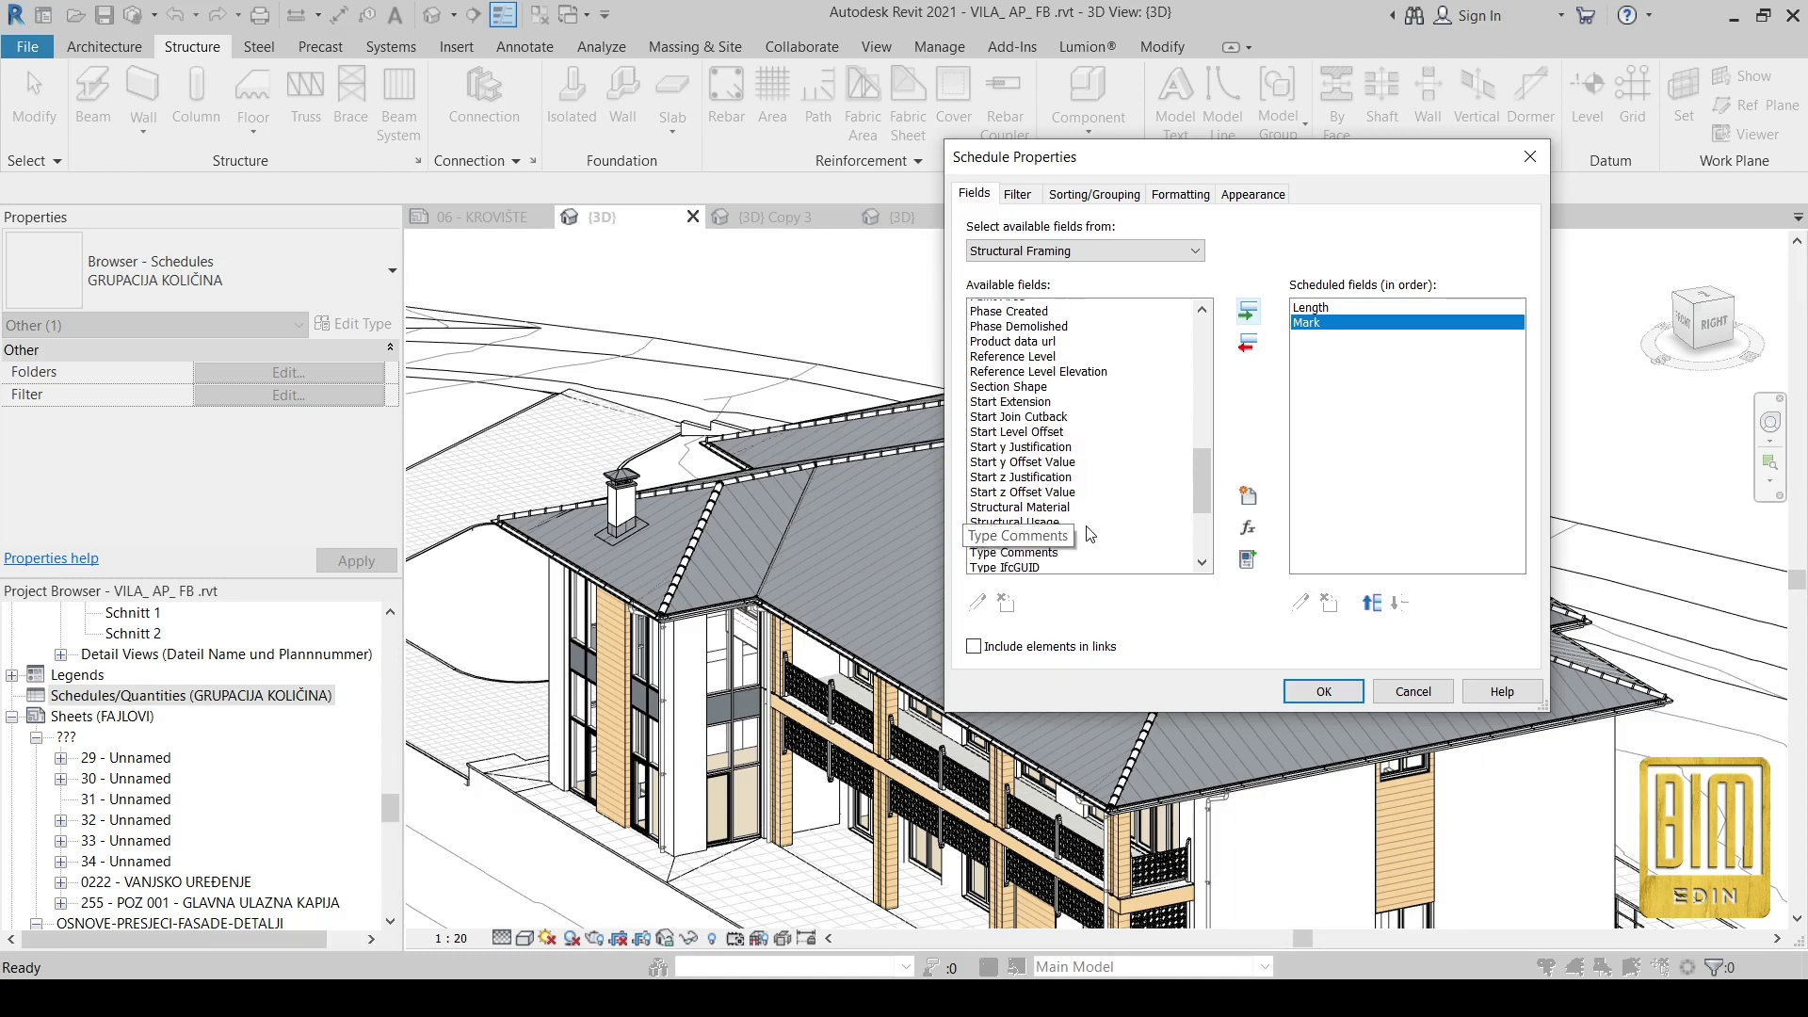
scroll(1090, 535, "up", 2)
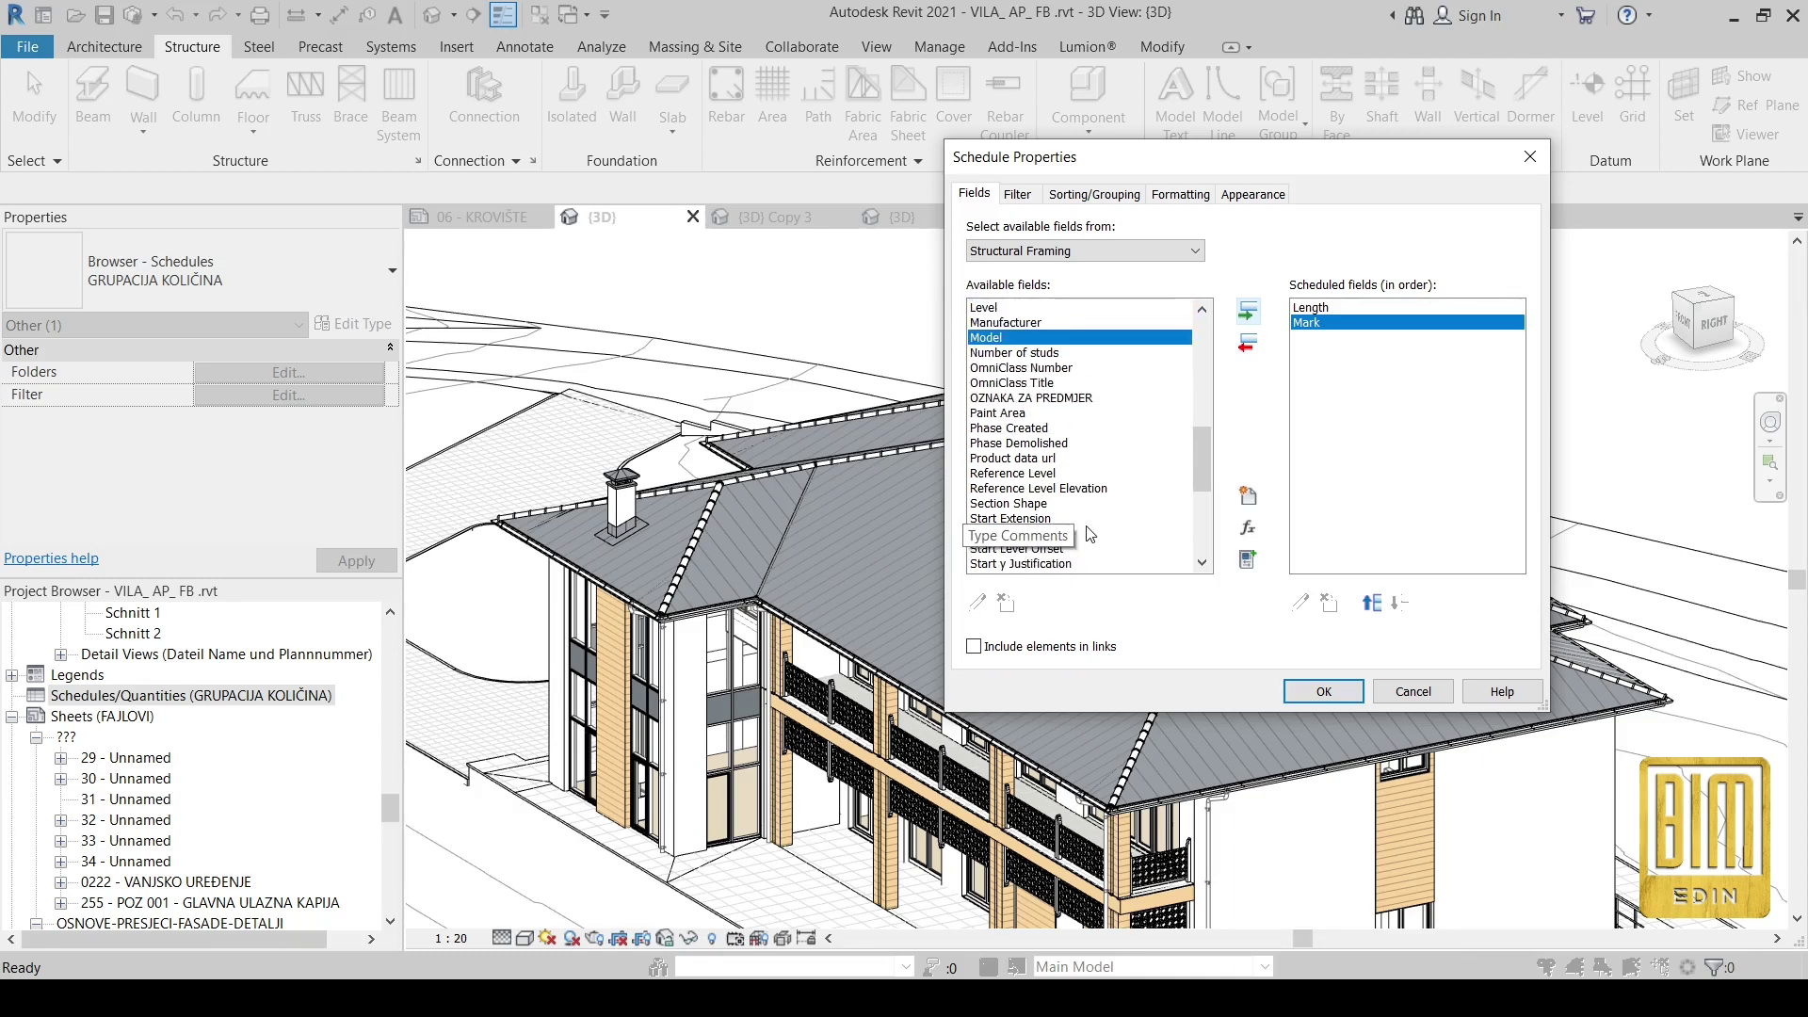
scroll(1095, 527, "up", 2)
scroll(1095, 527, "up", 7)
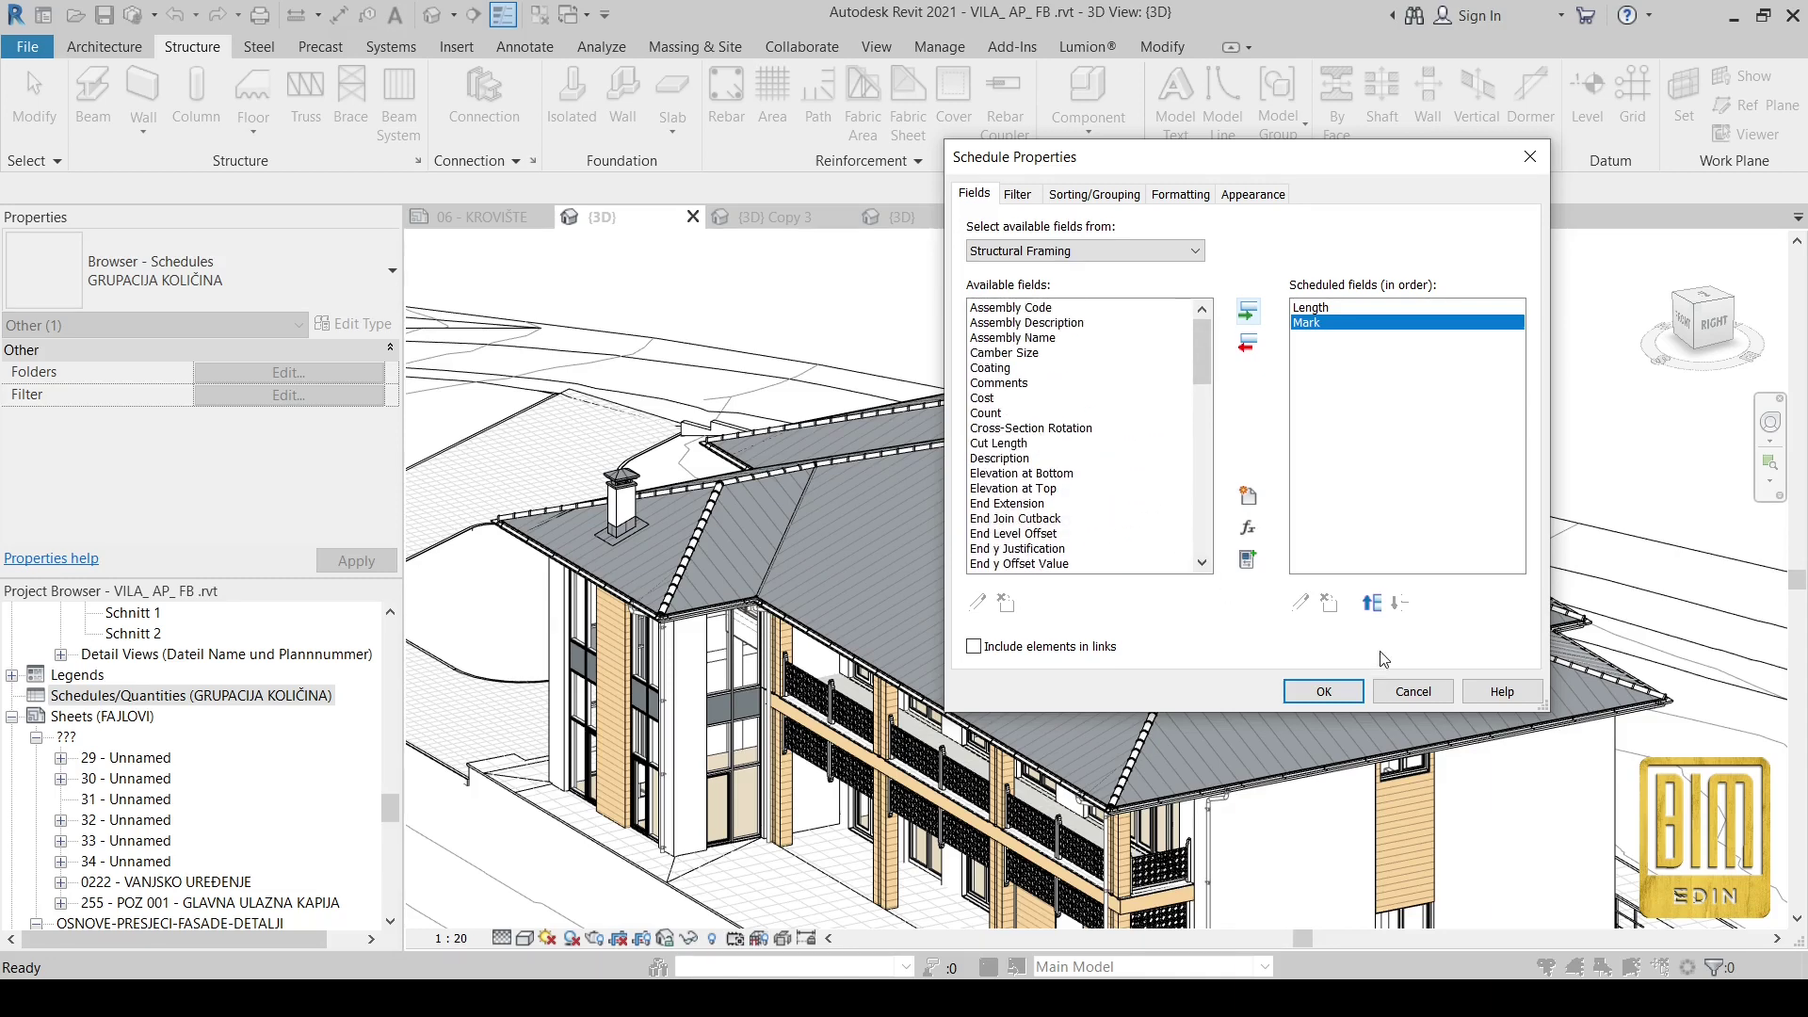
left_click(1334, 694)
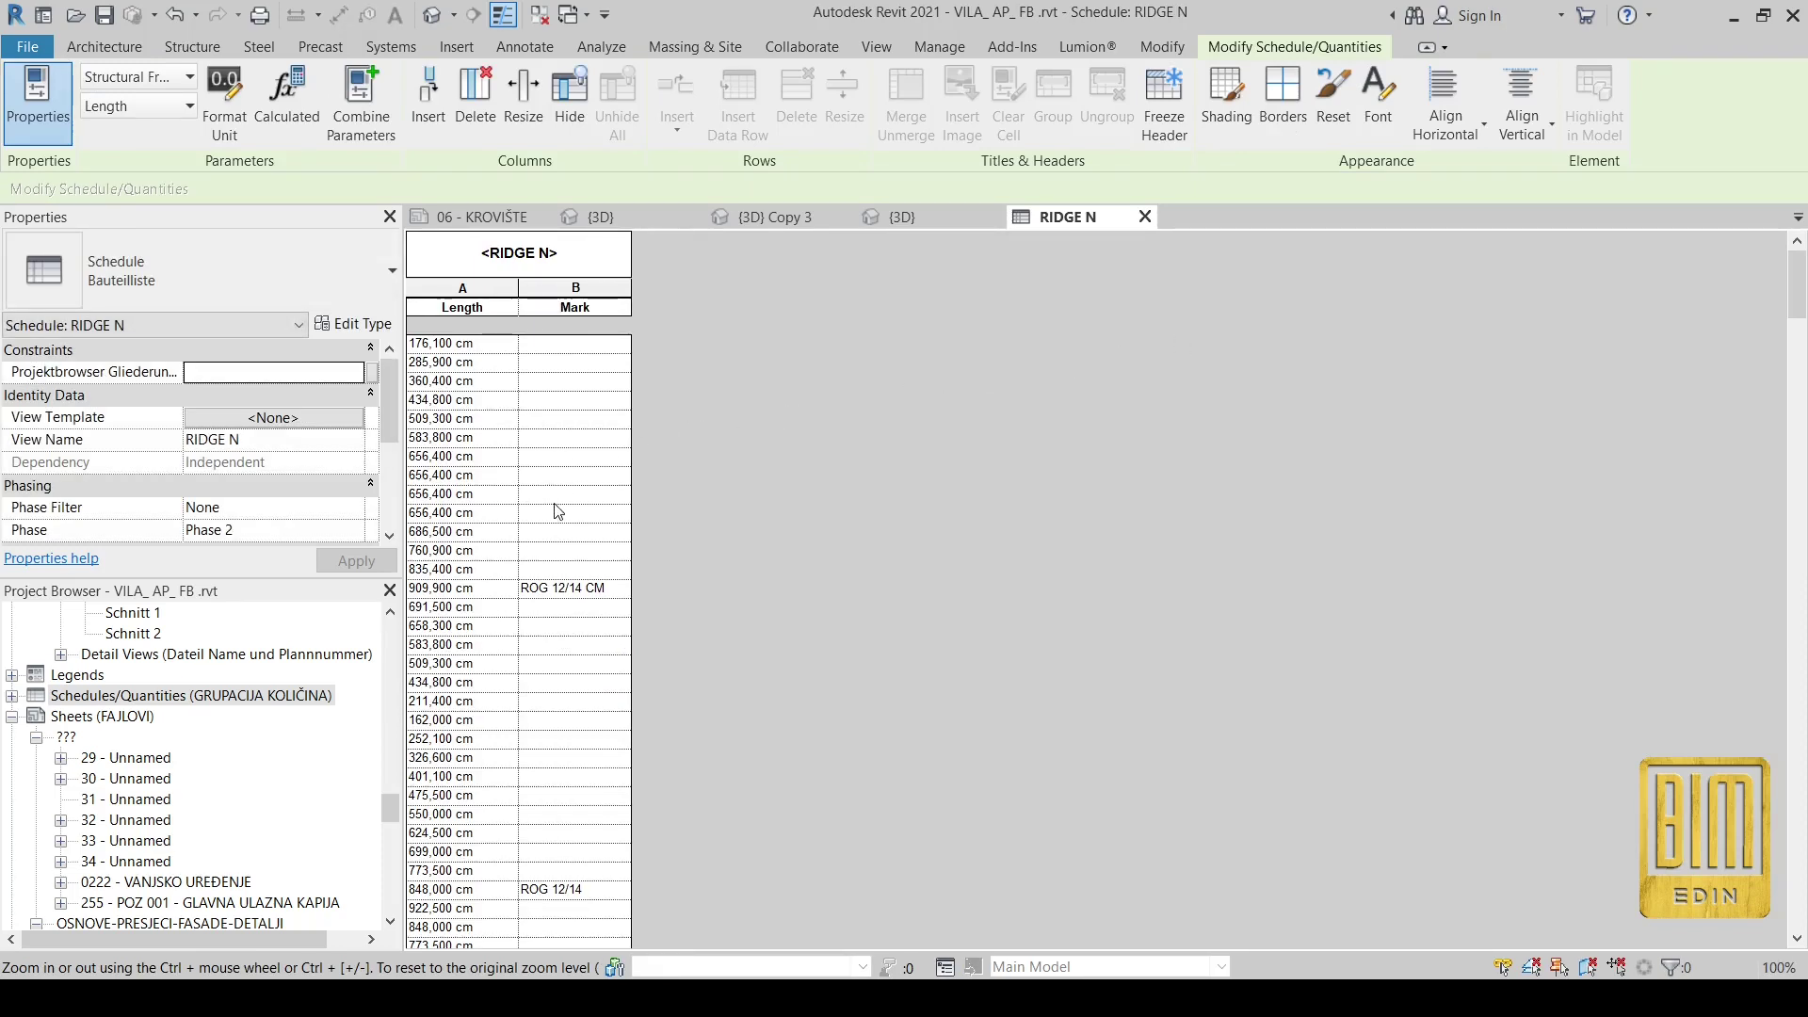
- Close the KROVNI SAMAR family's 3D view and return to the project's {3D} view
left_click(888, 224)
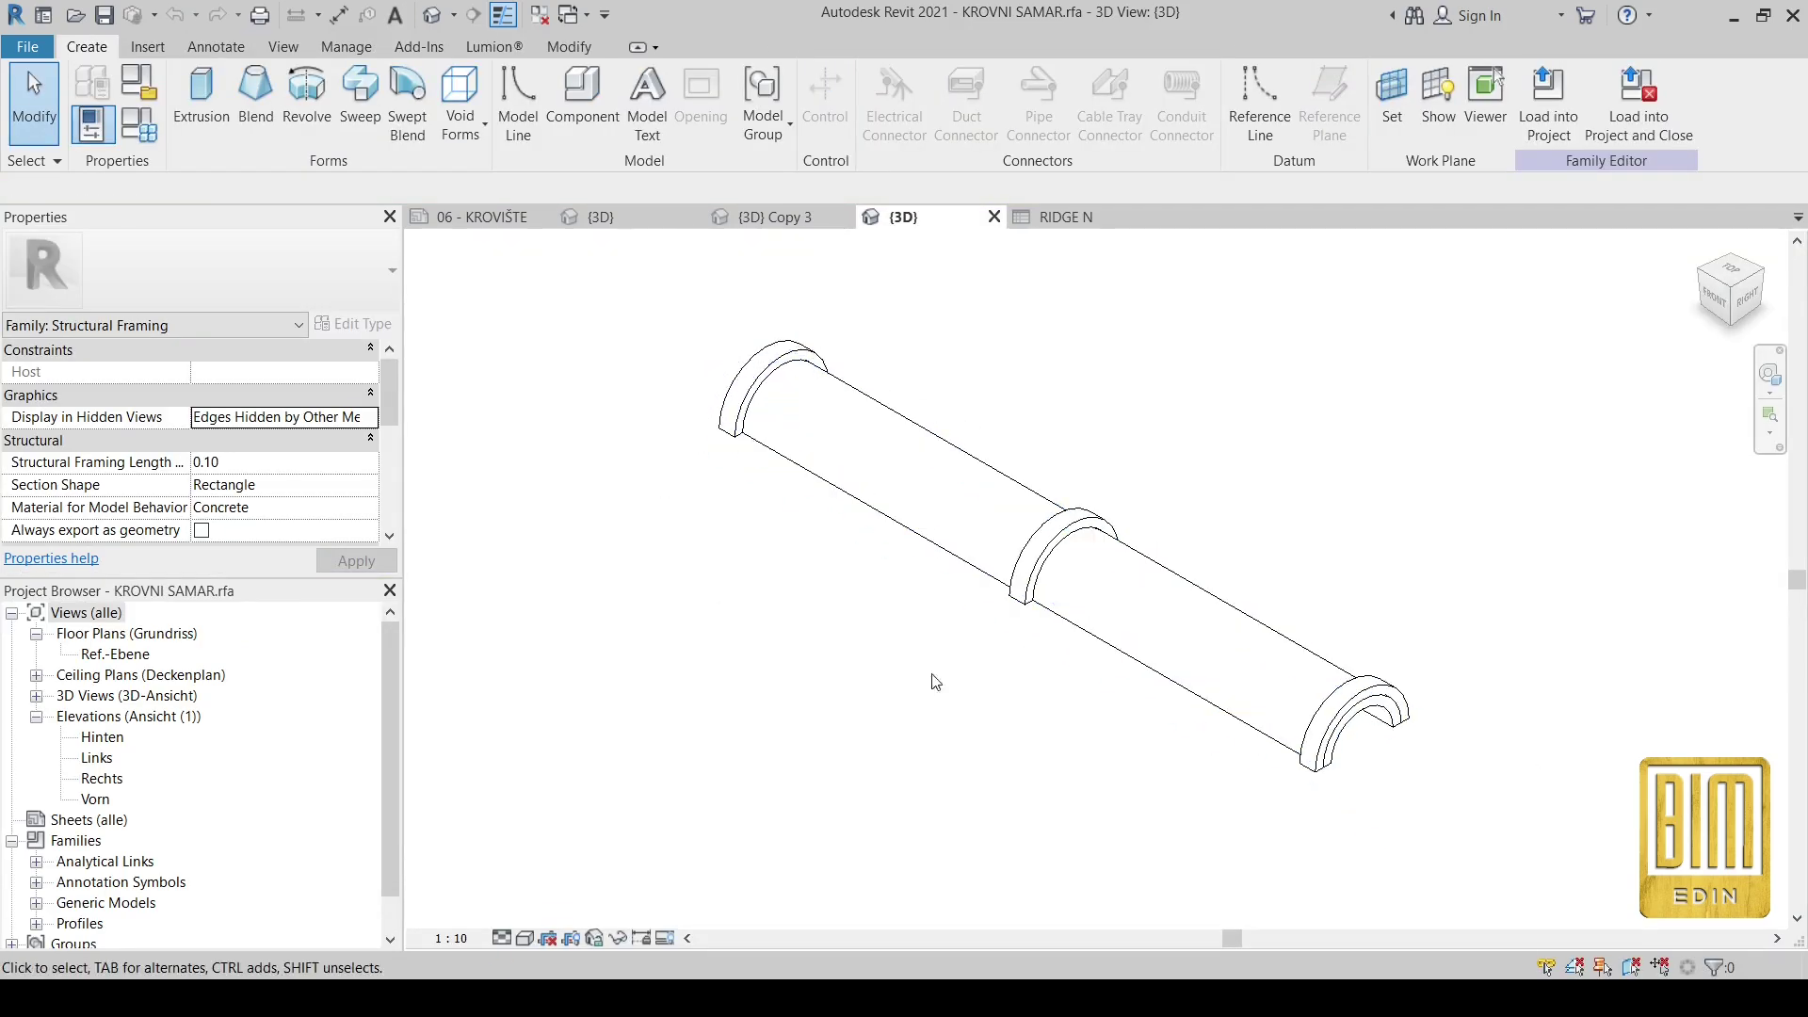
left_click(994, 216)
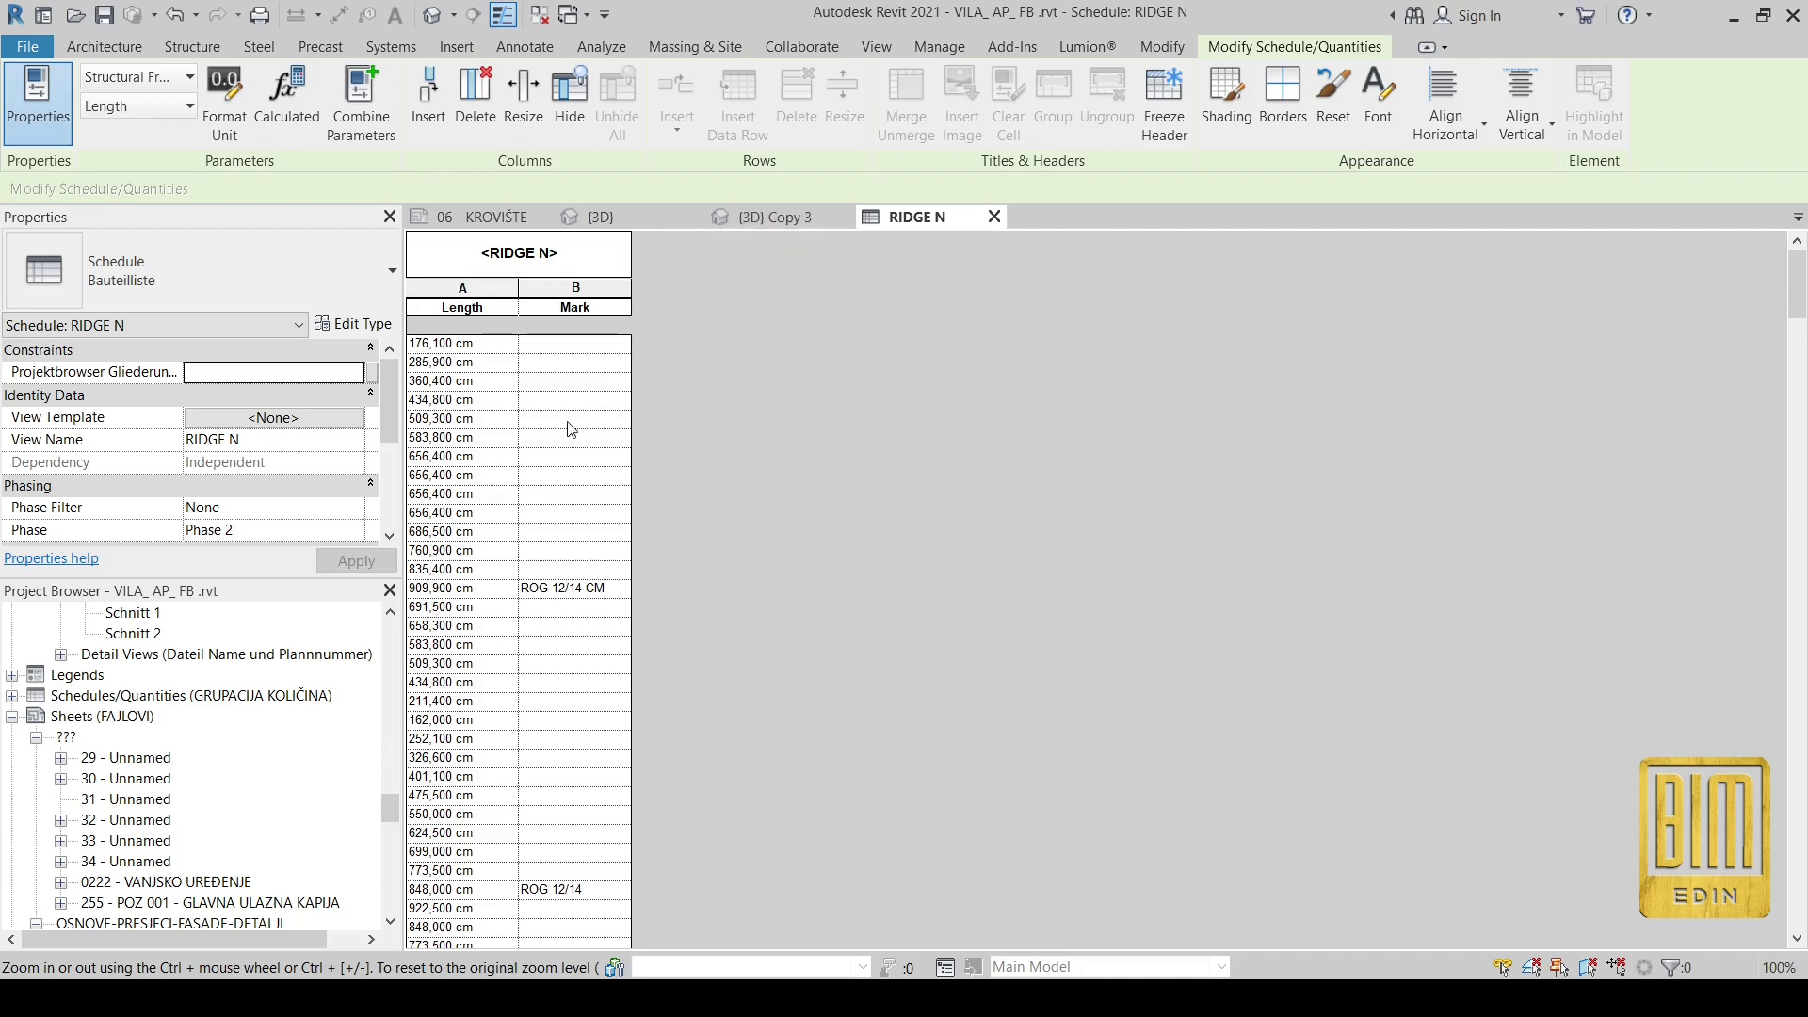
left_click(603, 217)
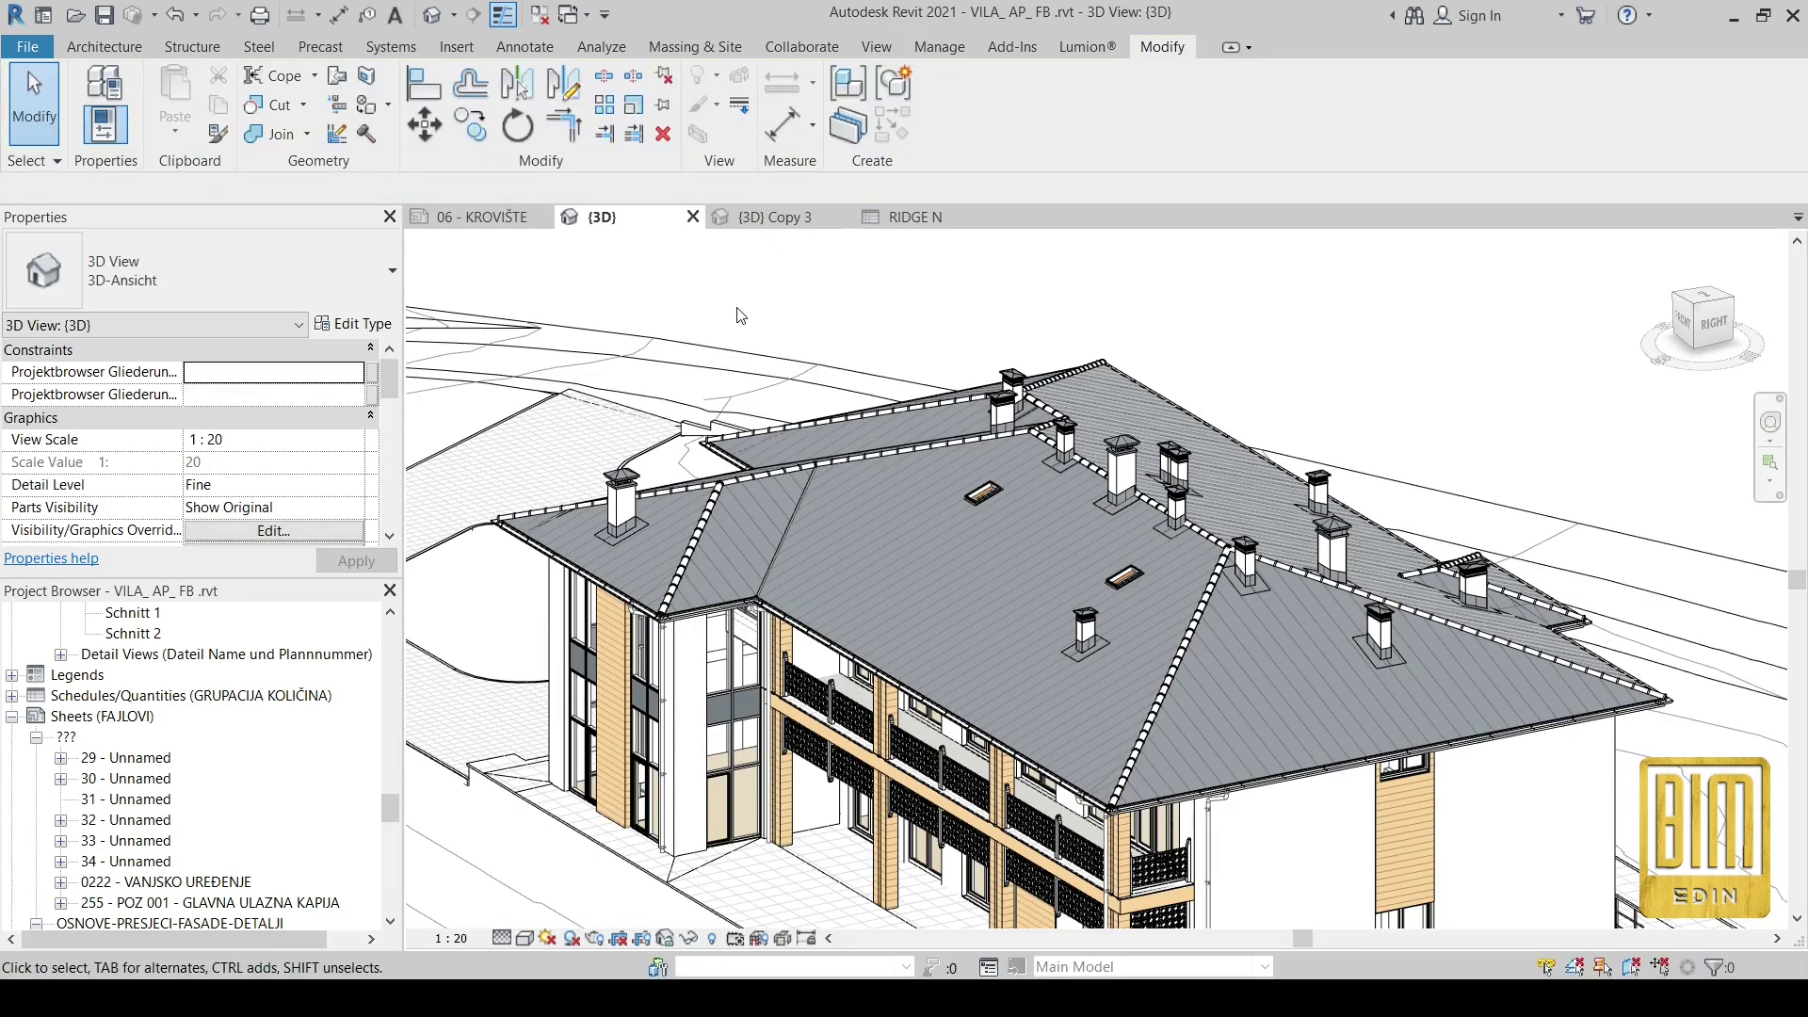
- Select all KROVNI SAMAR ridge beam instances visible in the 3D view
scroll(839, 448, "up", 5)
left_click(867, 450)
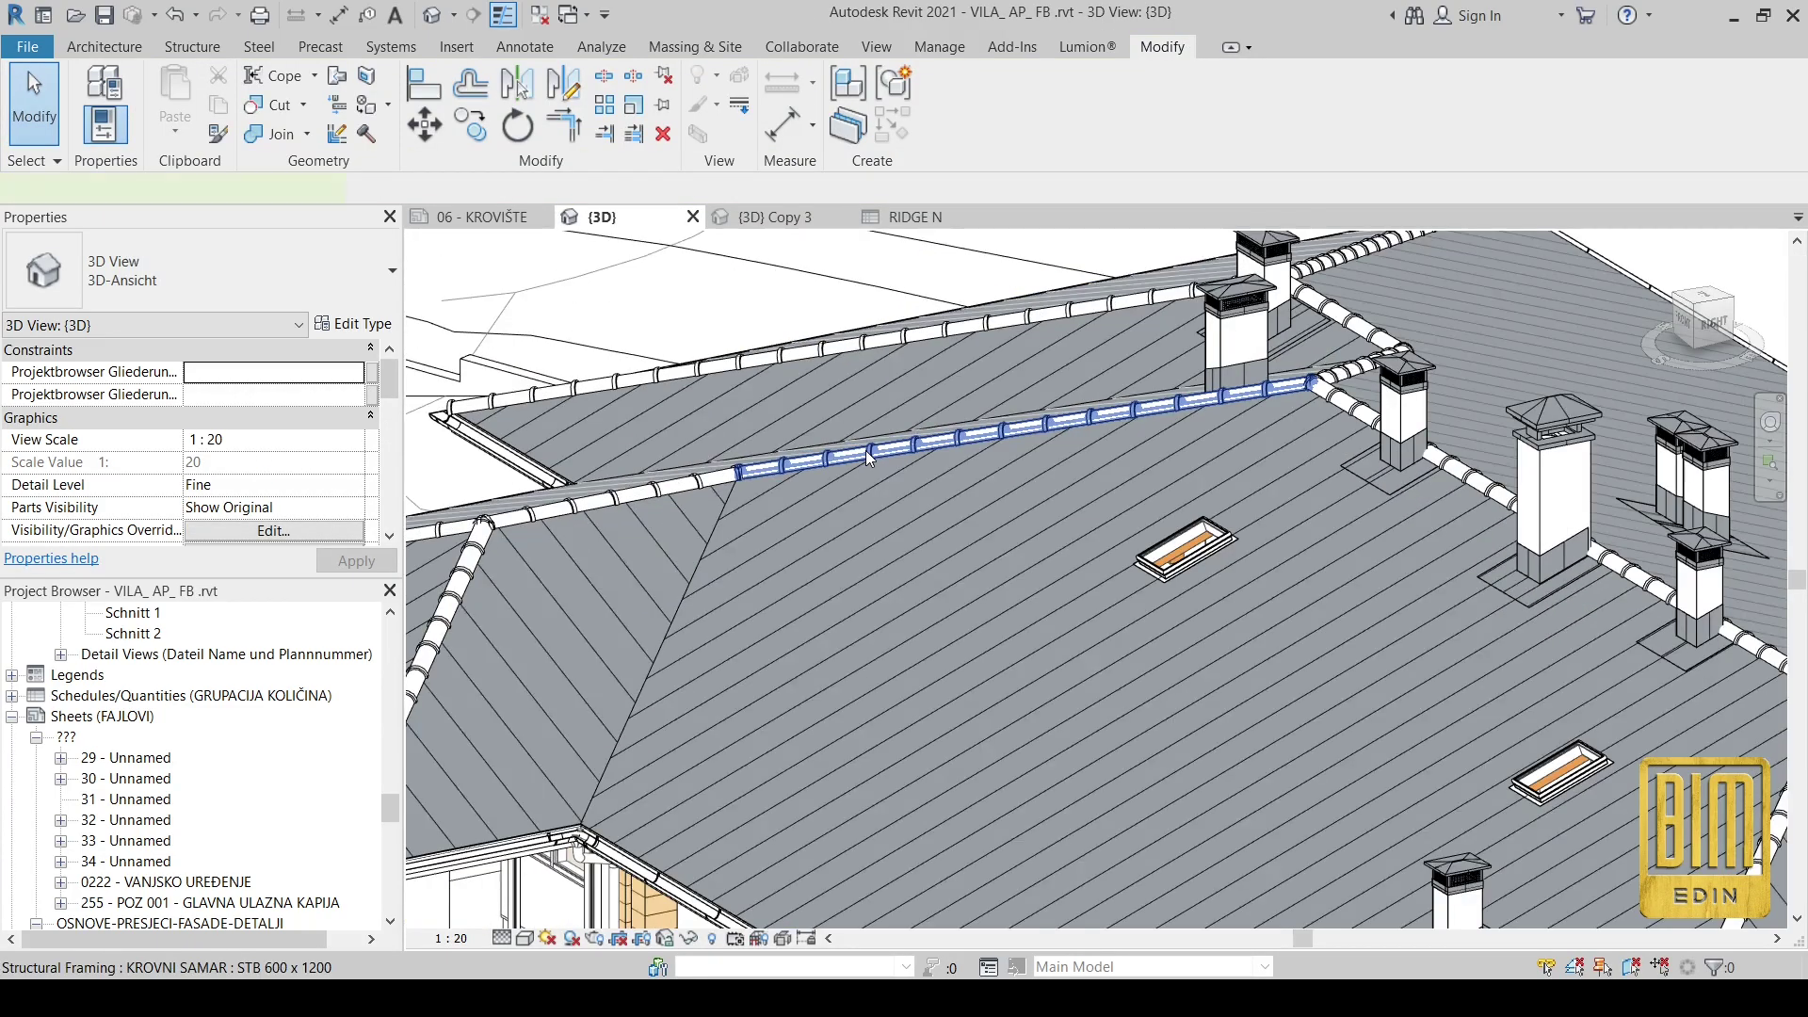
right_click(867, 451)
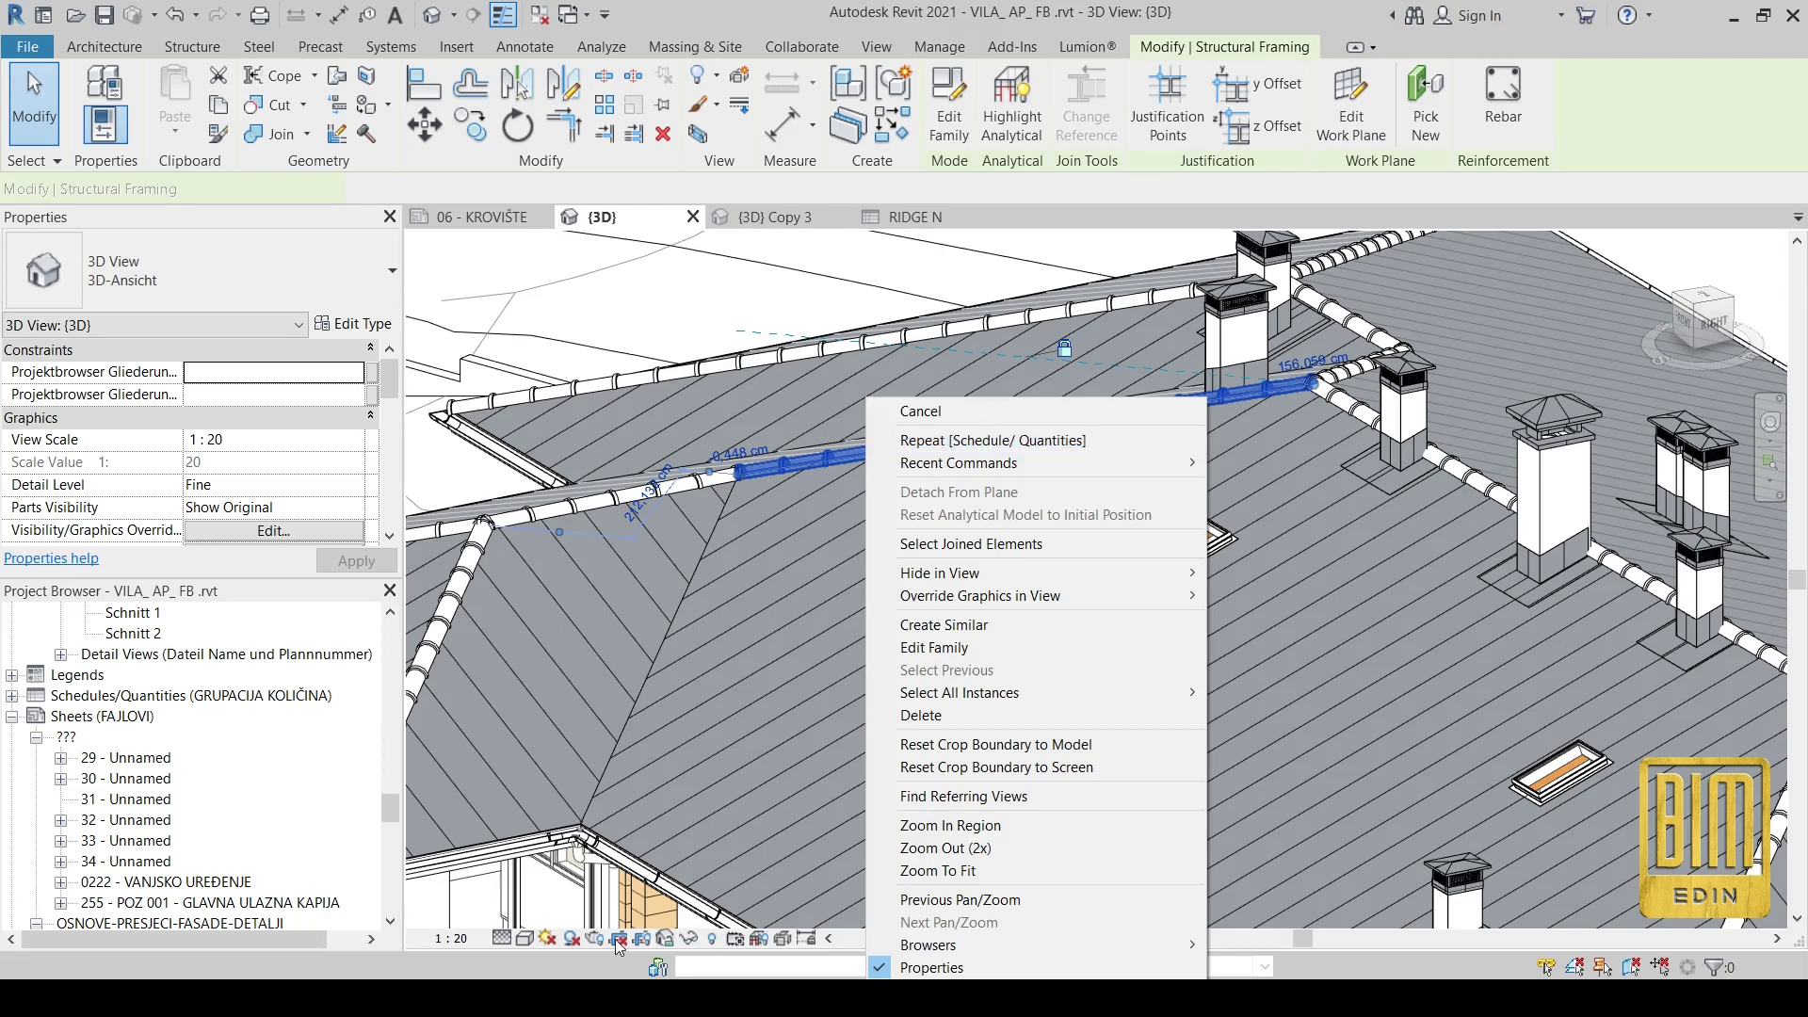
left_click(689, 938)
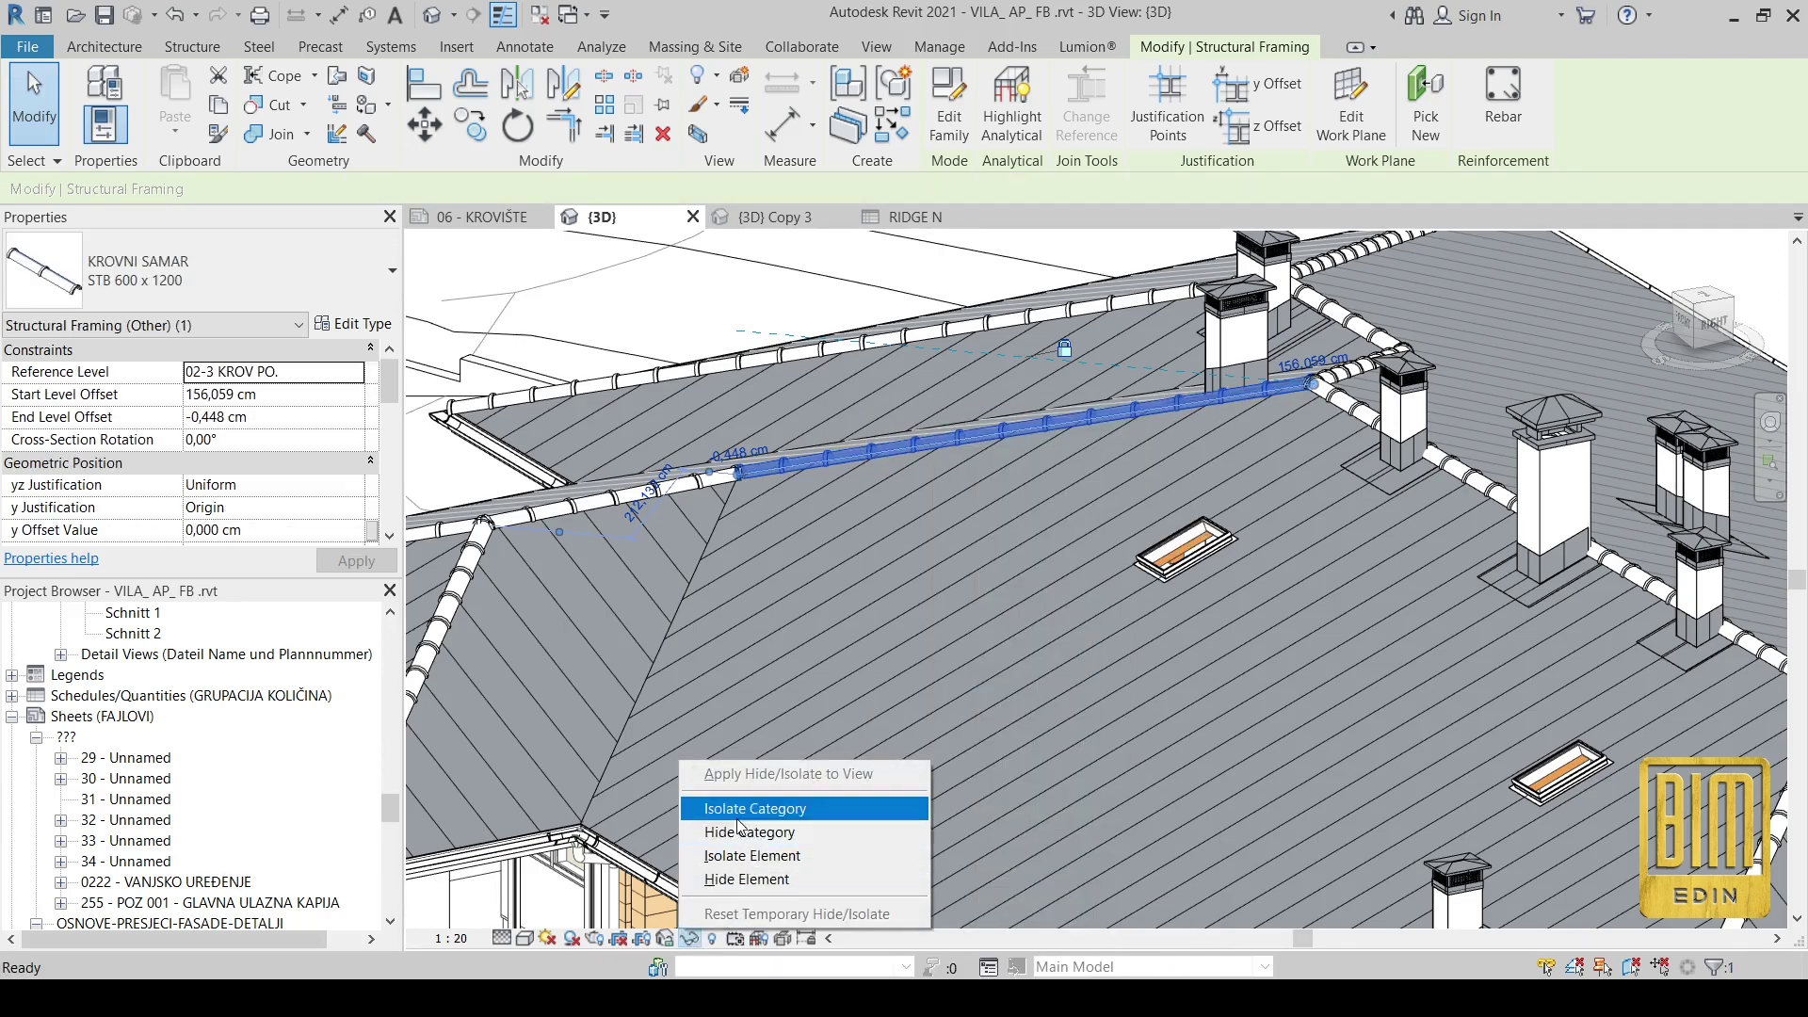
left_click(864, 457)
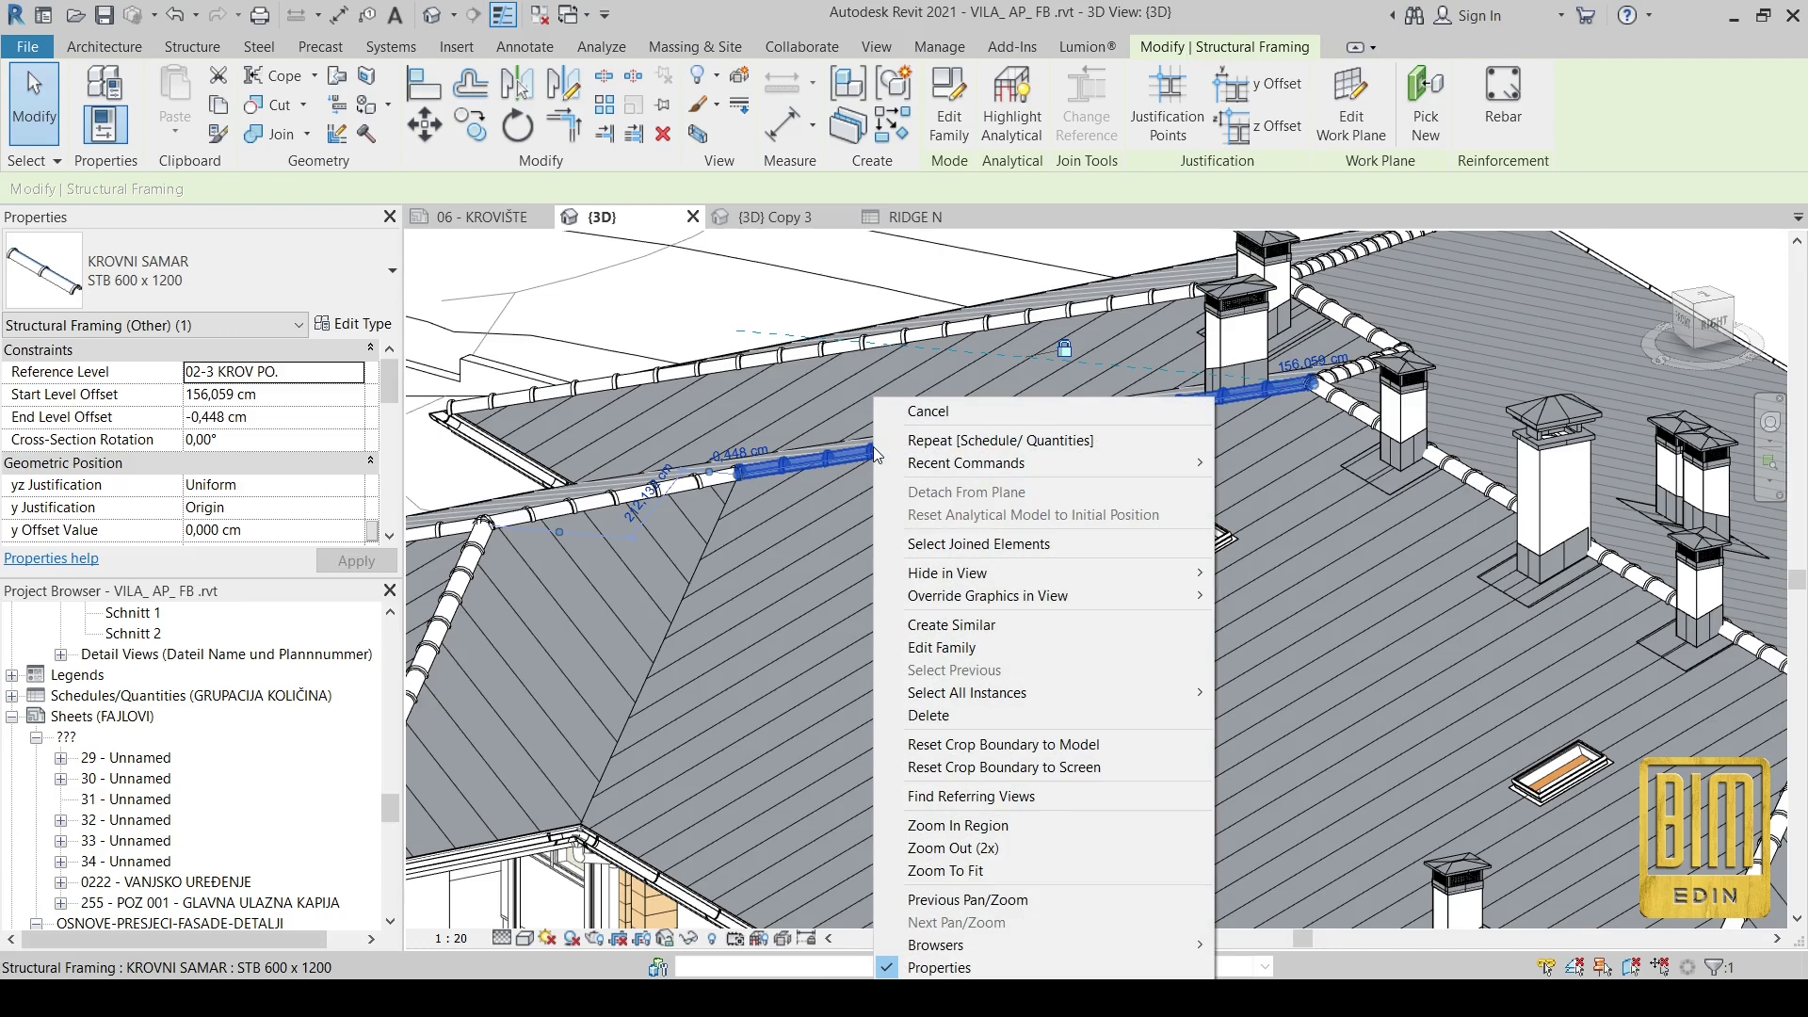
right_click(872, 454)
mouse_move(999, 695)
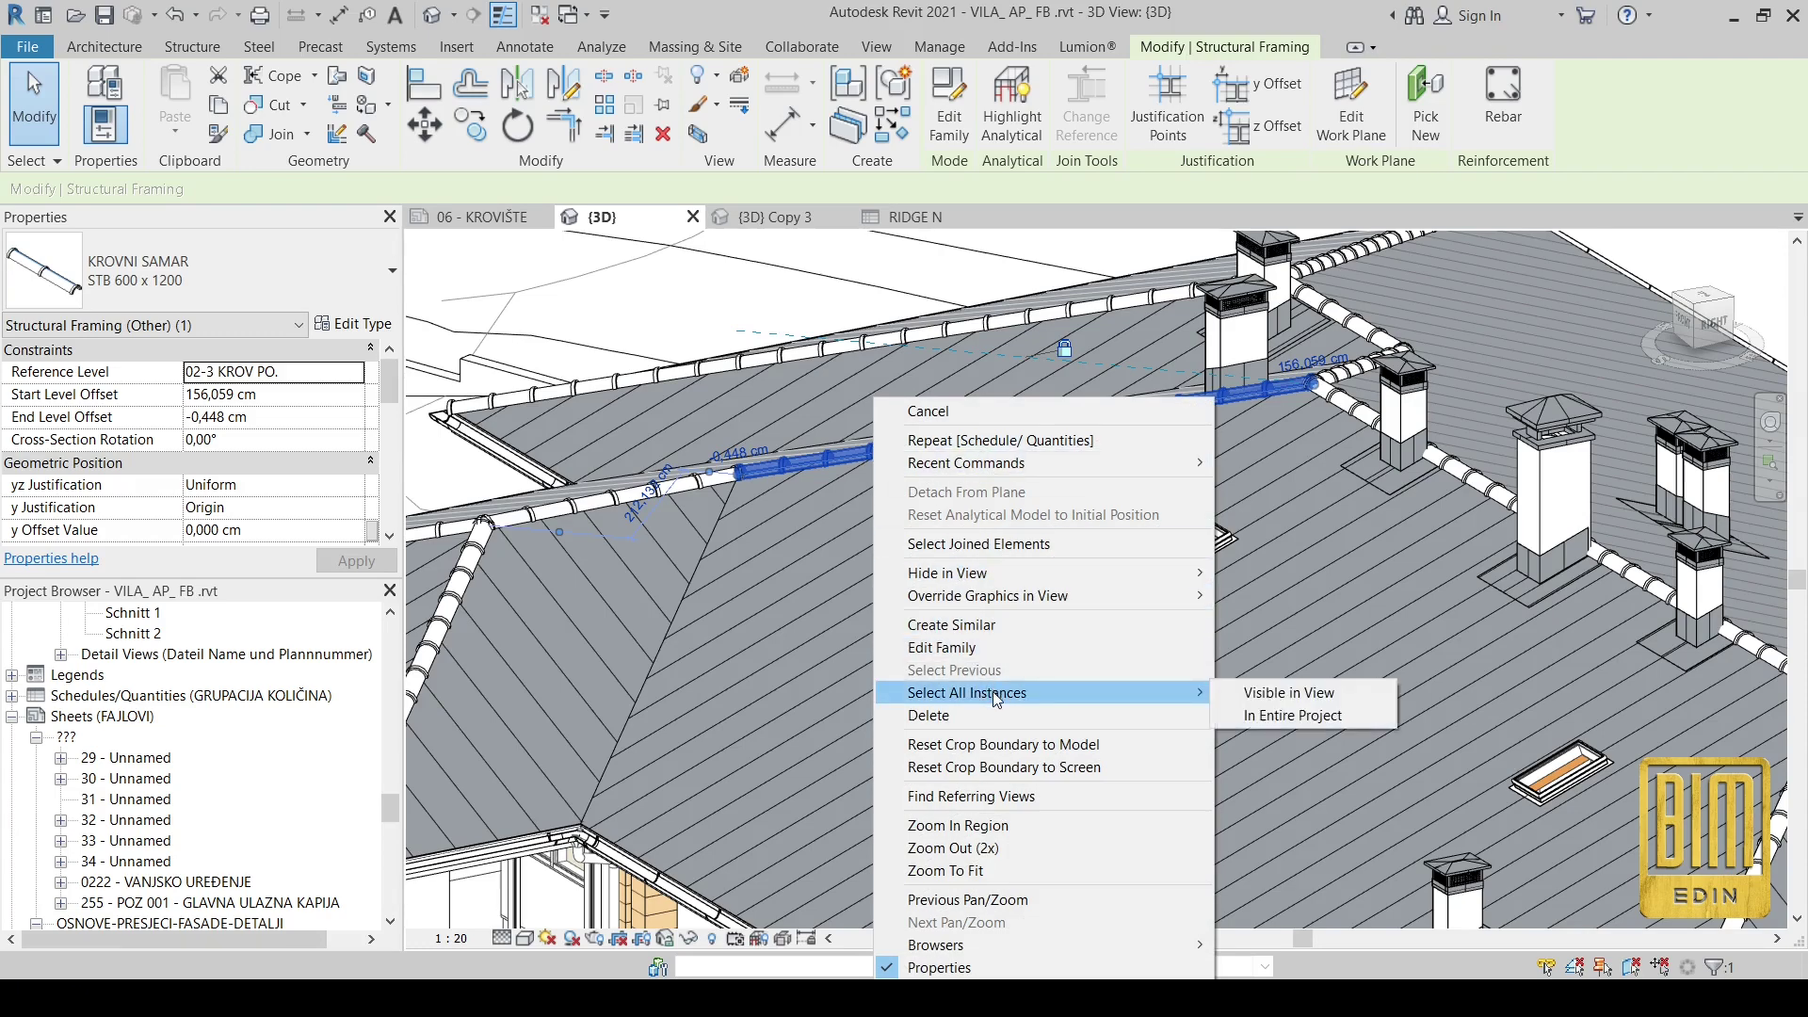
left_click(1270, 693)
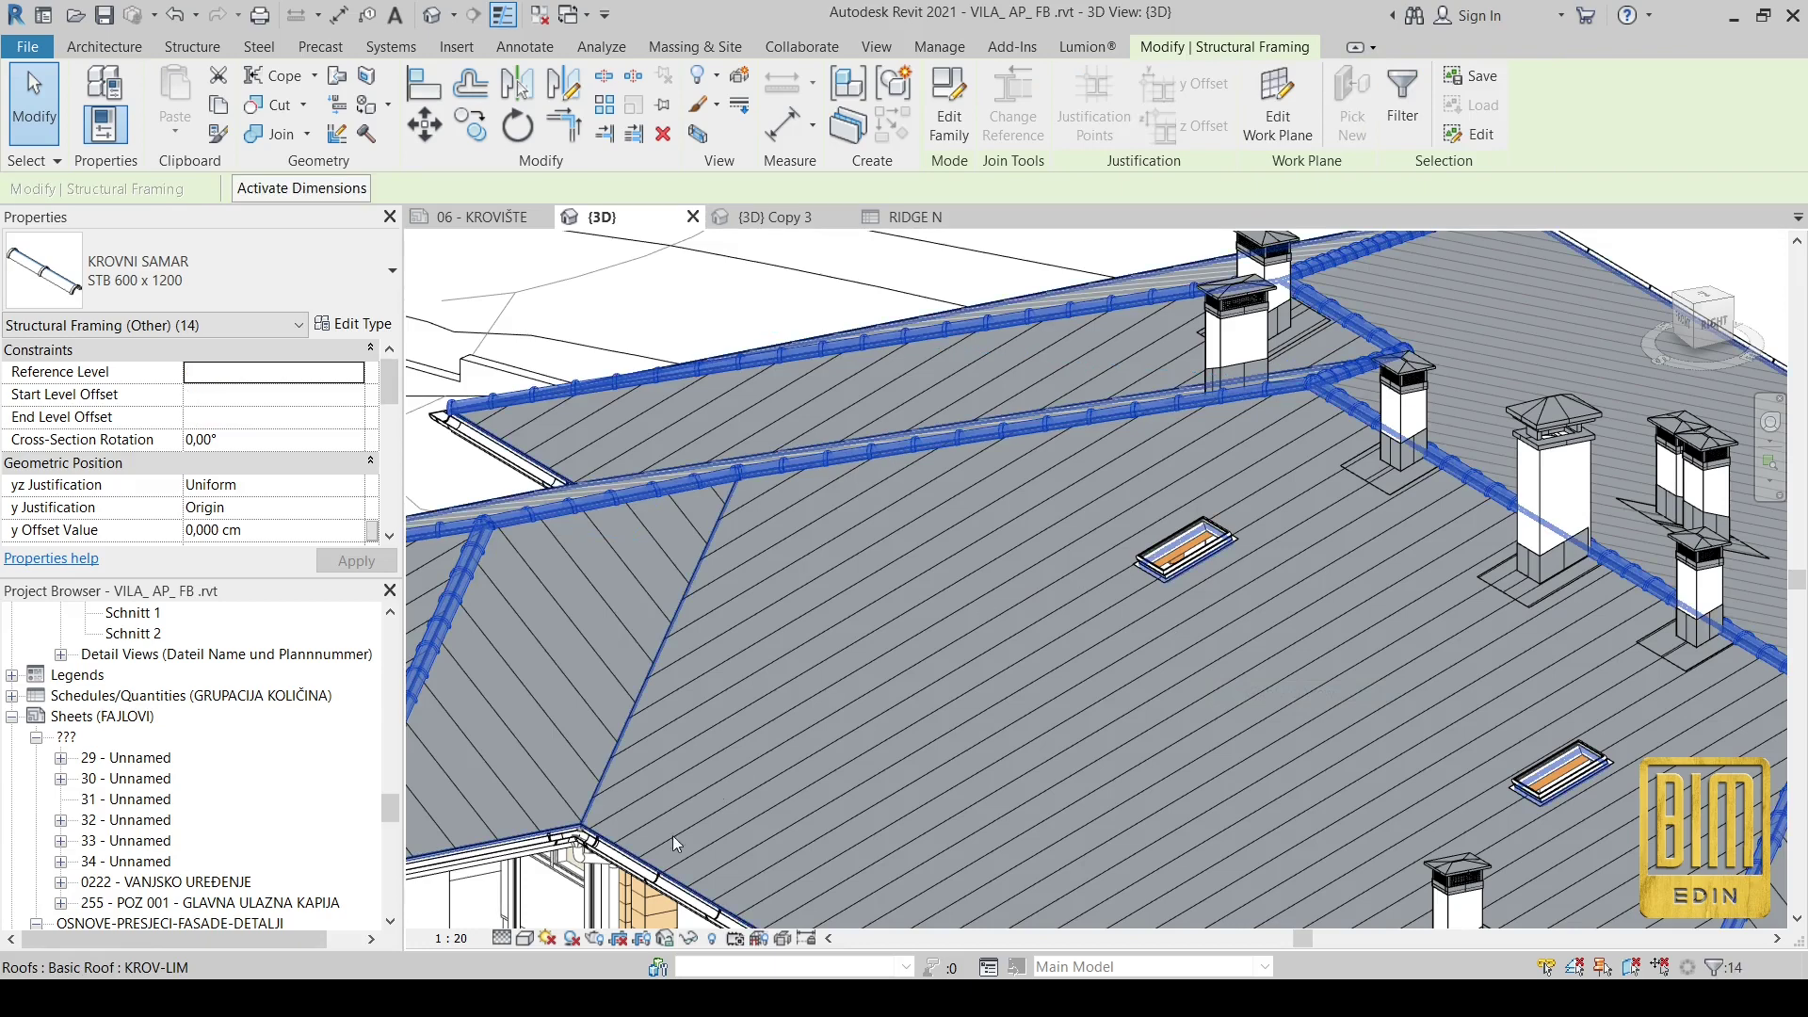
- Temporarily isolate the ridge beams and window-select all 14 of them
left_click(689, 939)
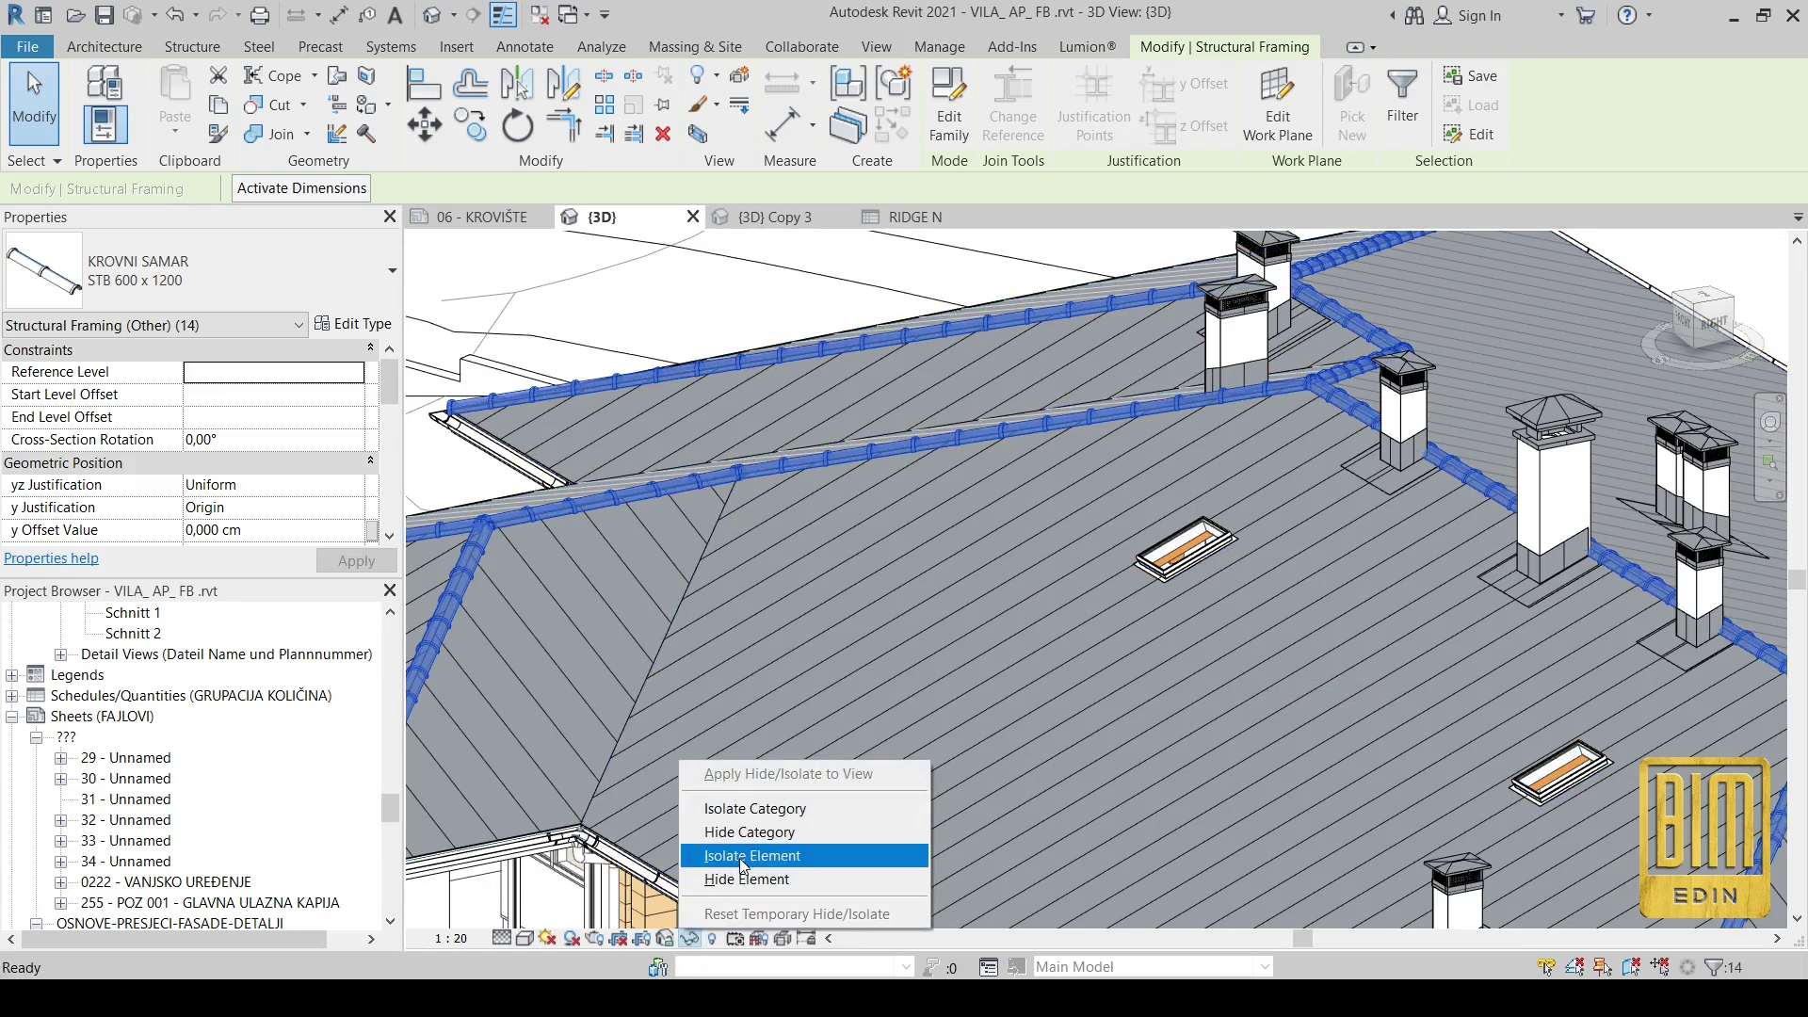
left_click(744, 857)
scroll(843, 553, "down", 6)
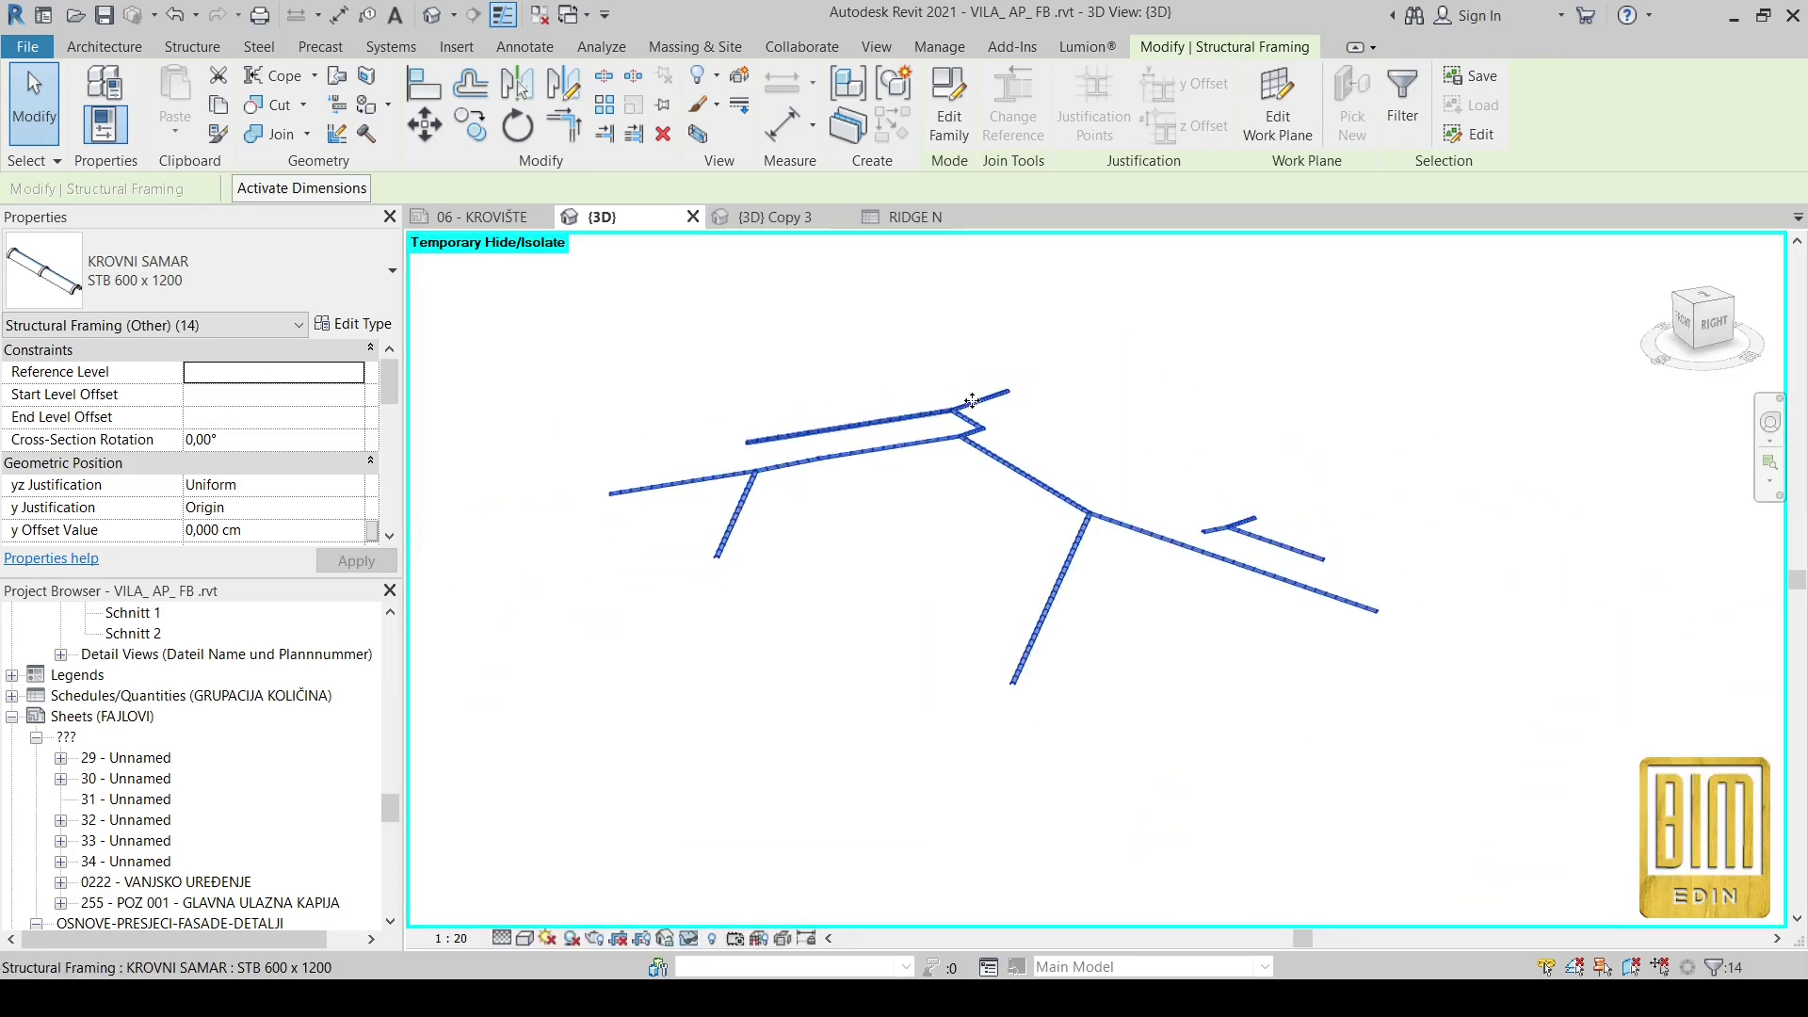
left_click(1166, 372)
left_click_drag(1450, 318, 673, 676)
- Give all 14 KROVNI SAMAR ridge beams the Mark RIDGE and return to RIDGE N
scroll(239, 455, "down", 8)
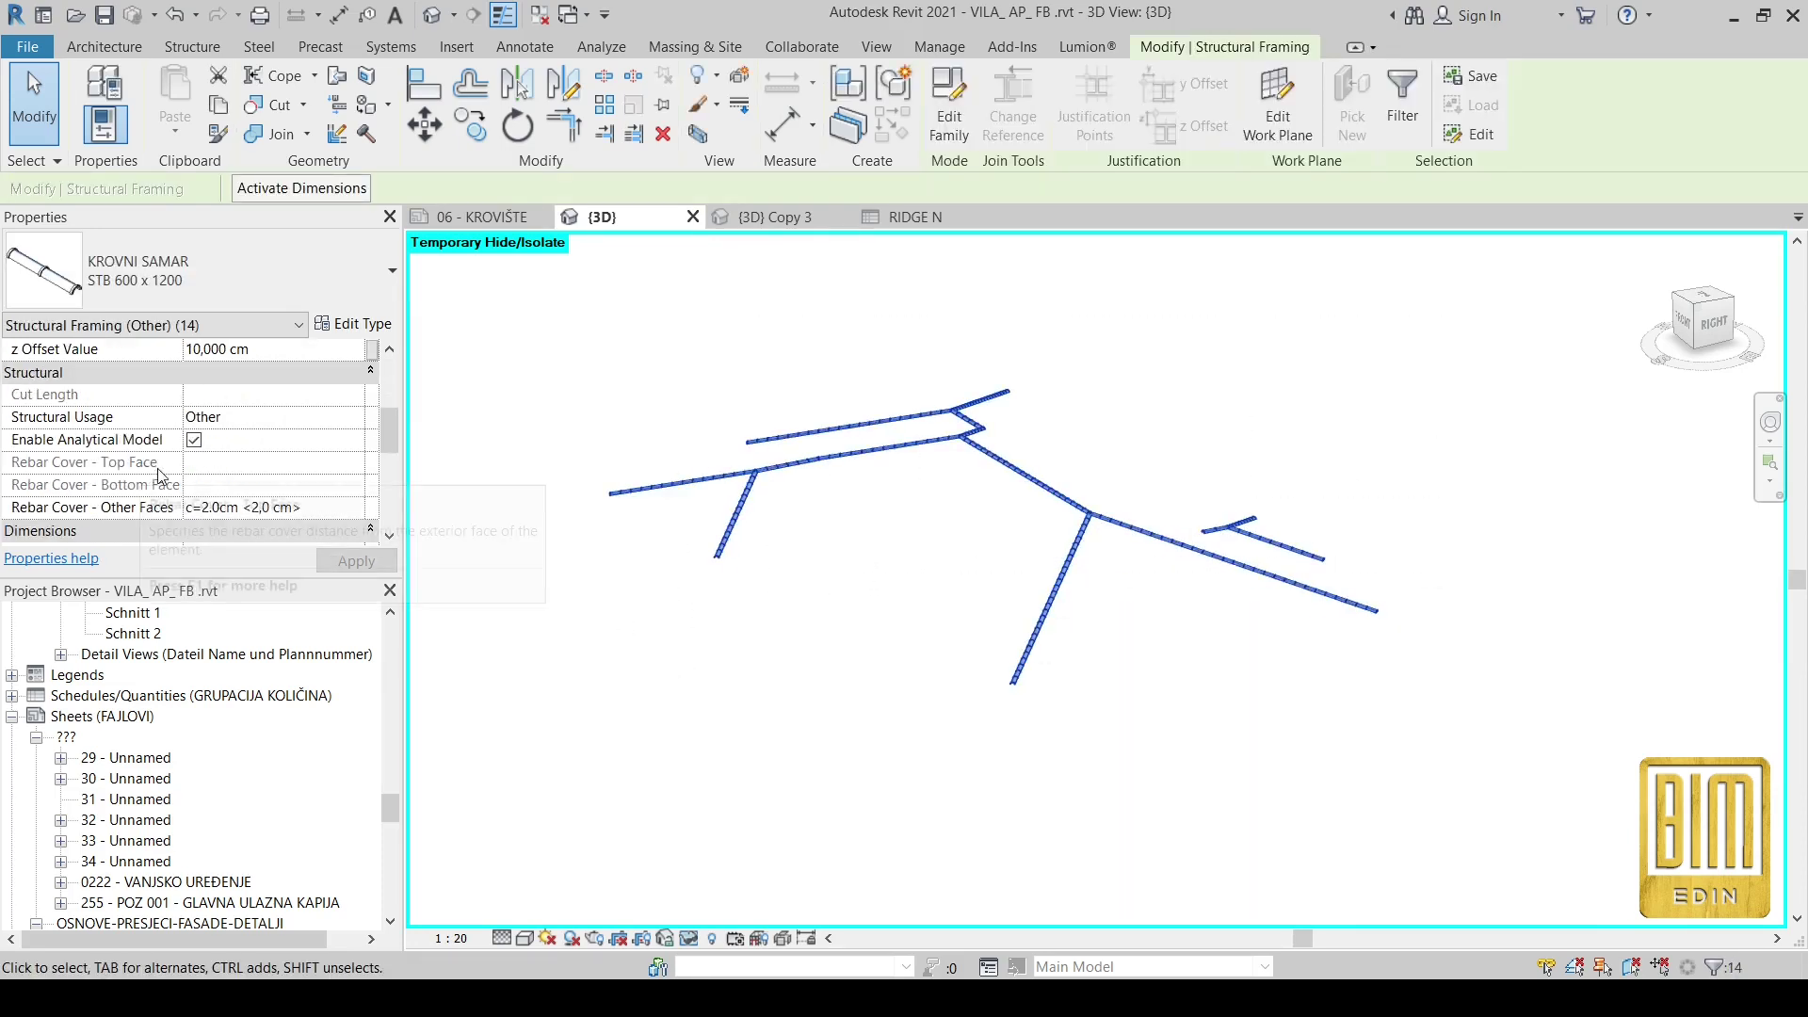
left_click(235, 484)
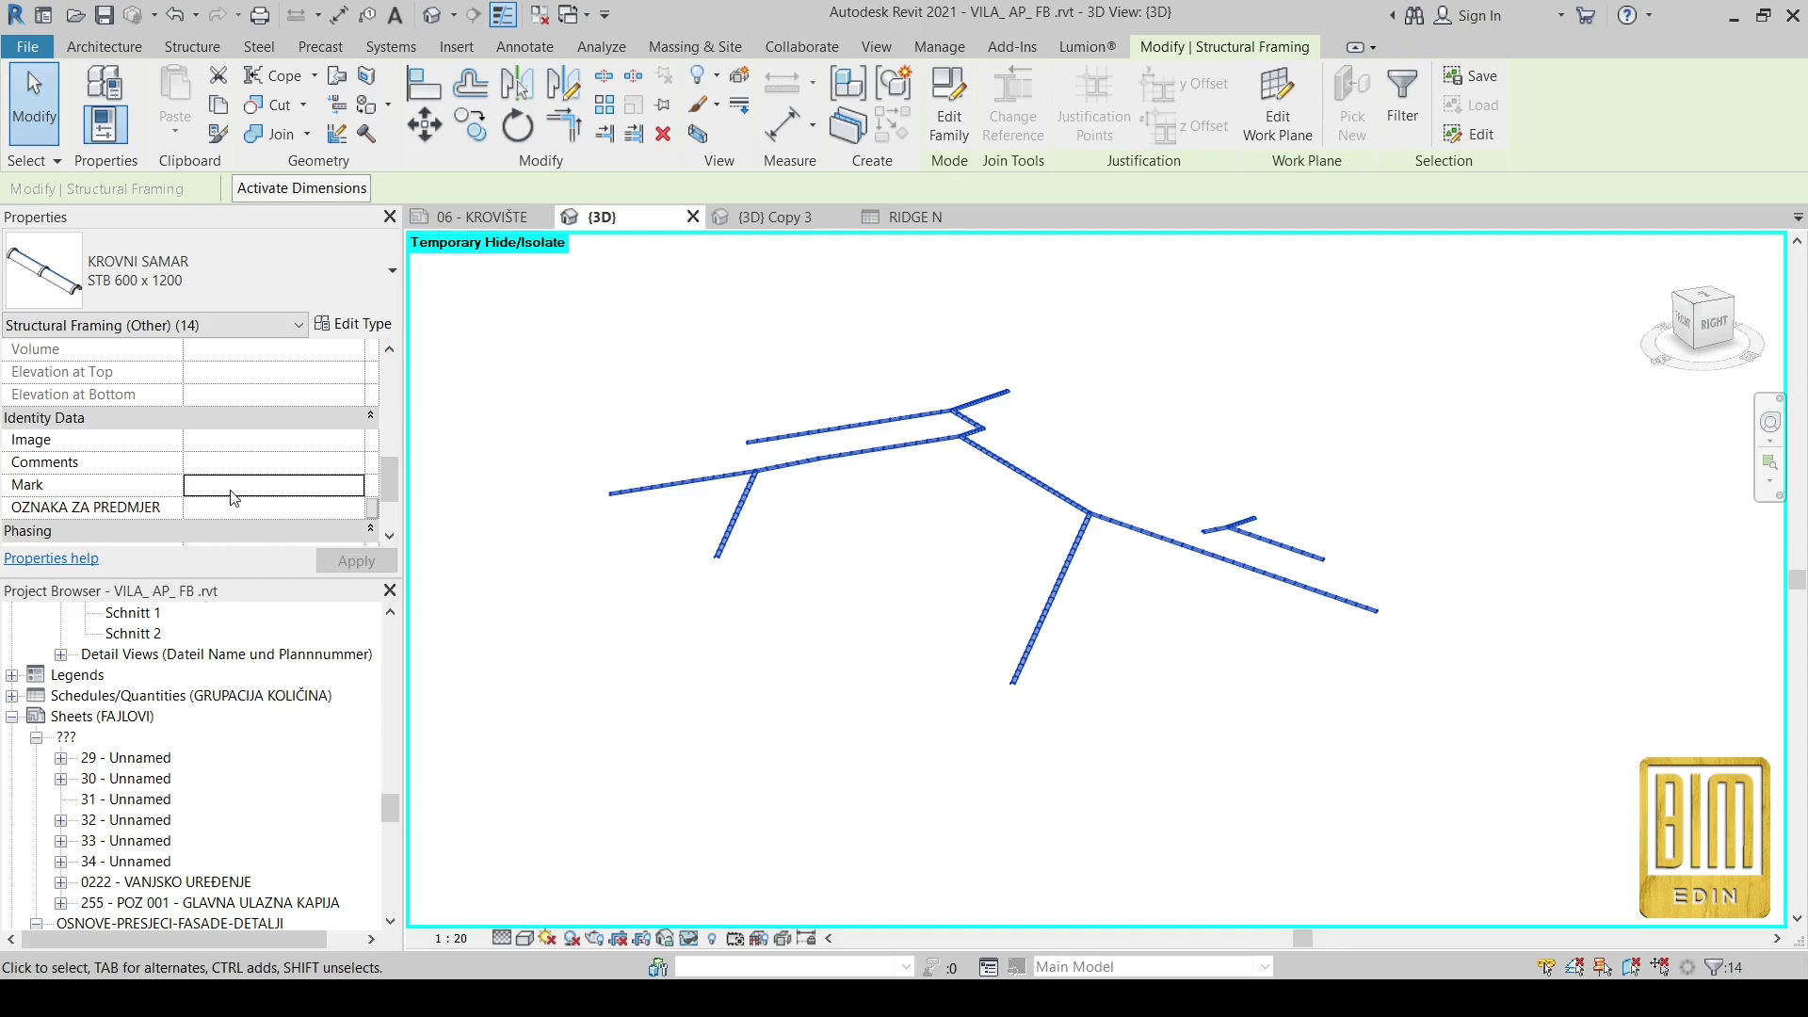
type("RIDGE")
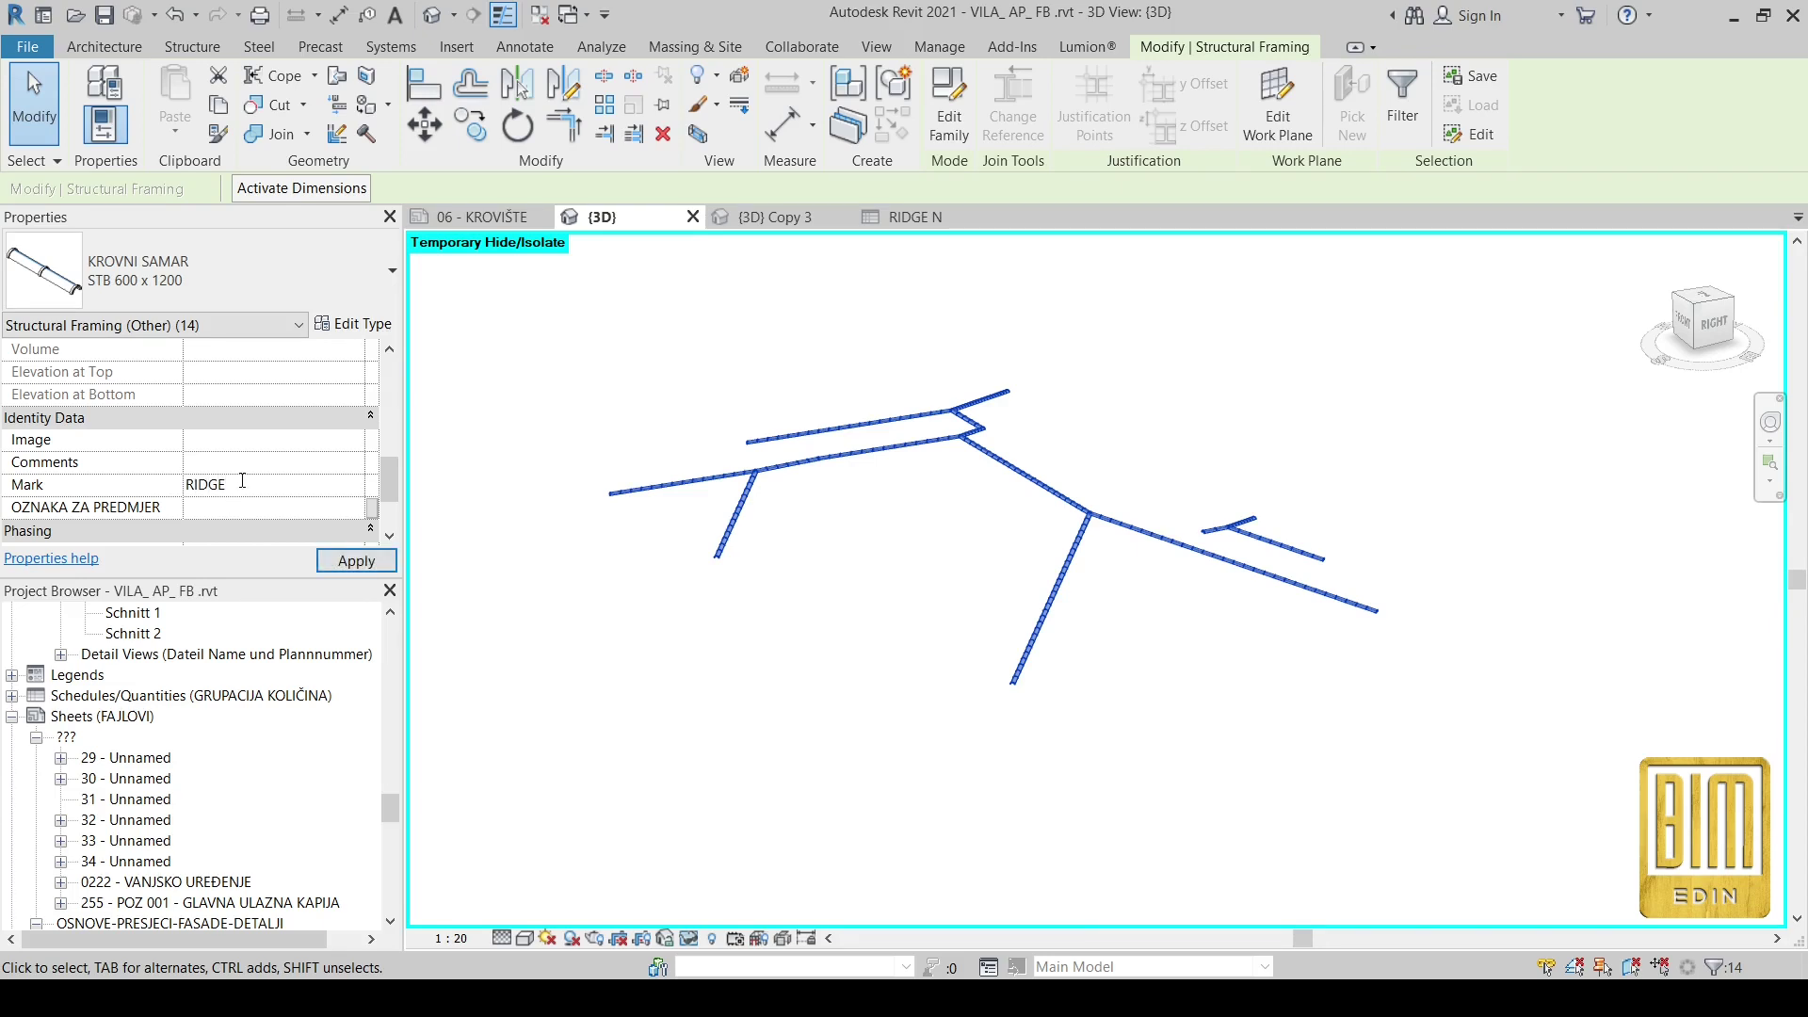
left_click(356, 561)
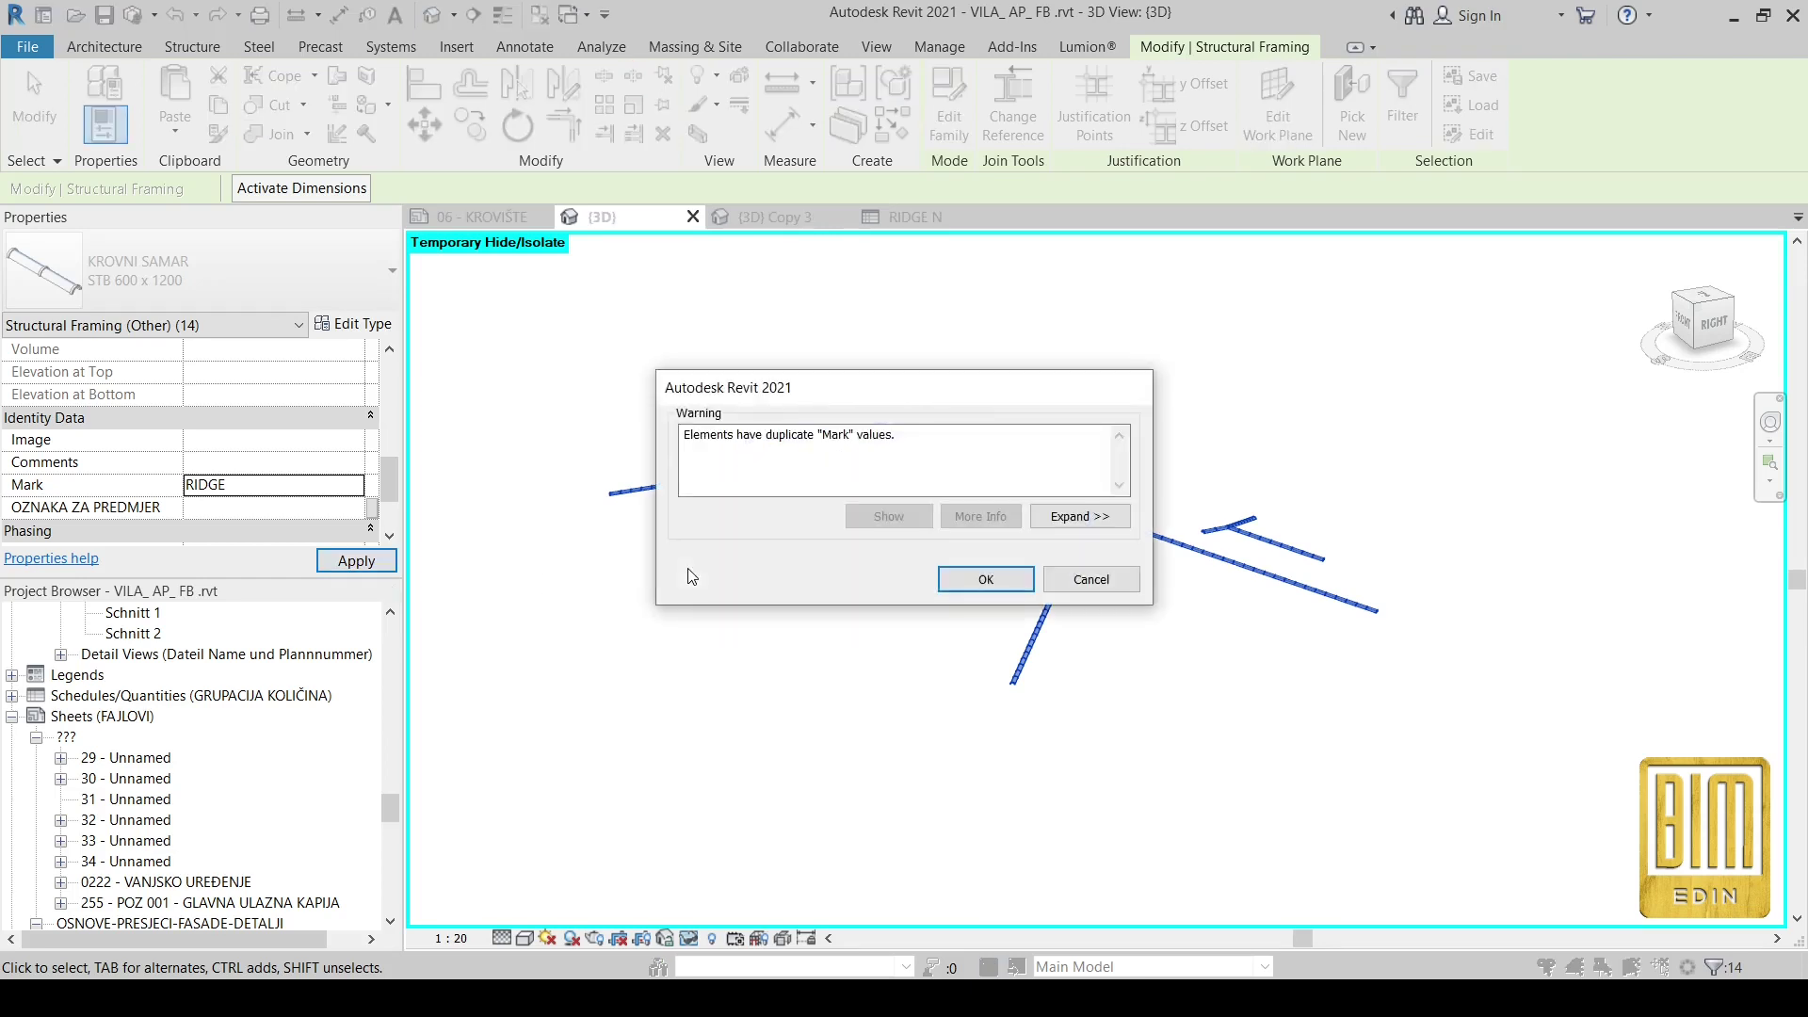
left_click(983, 579)
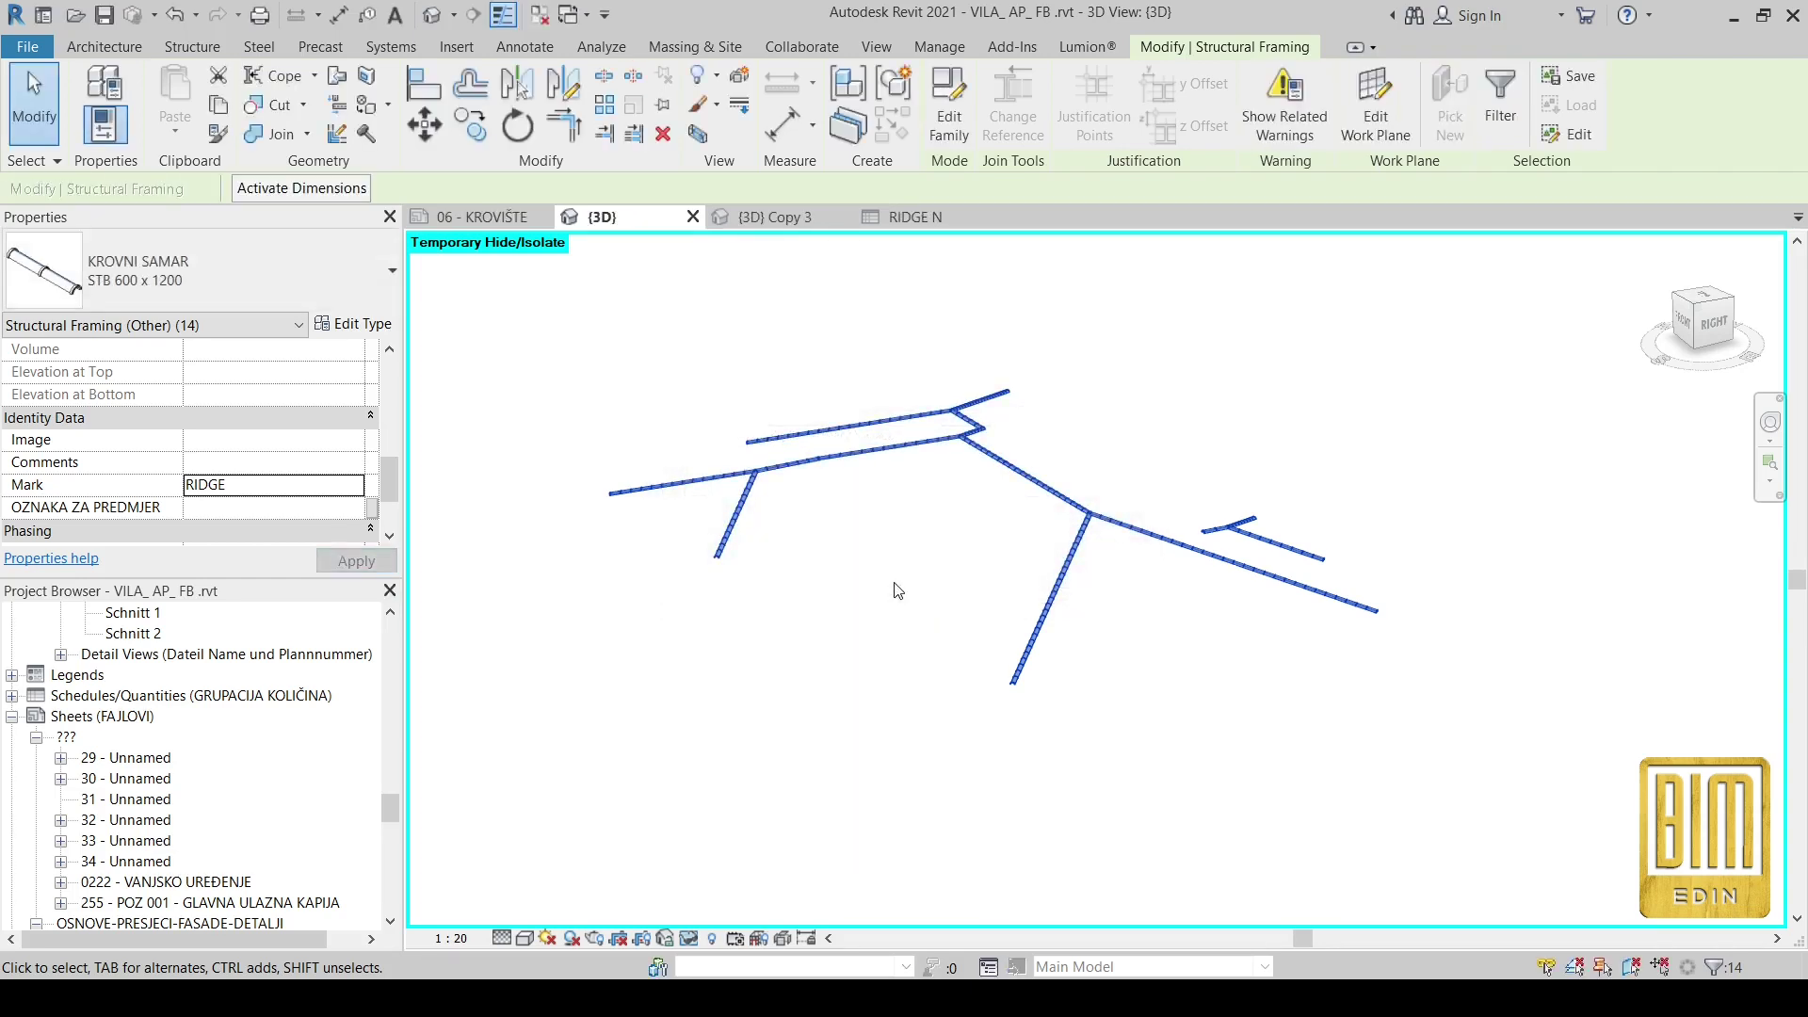
left_click(911, 216)
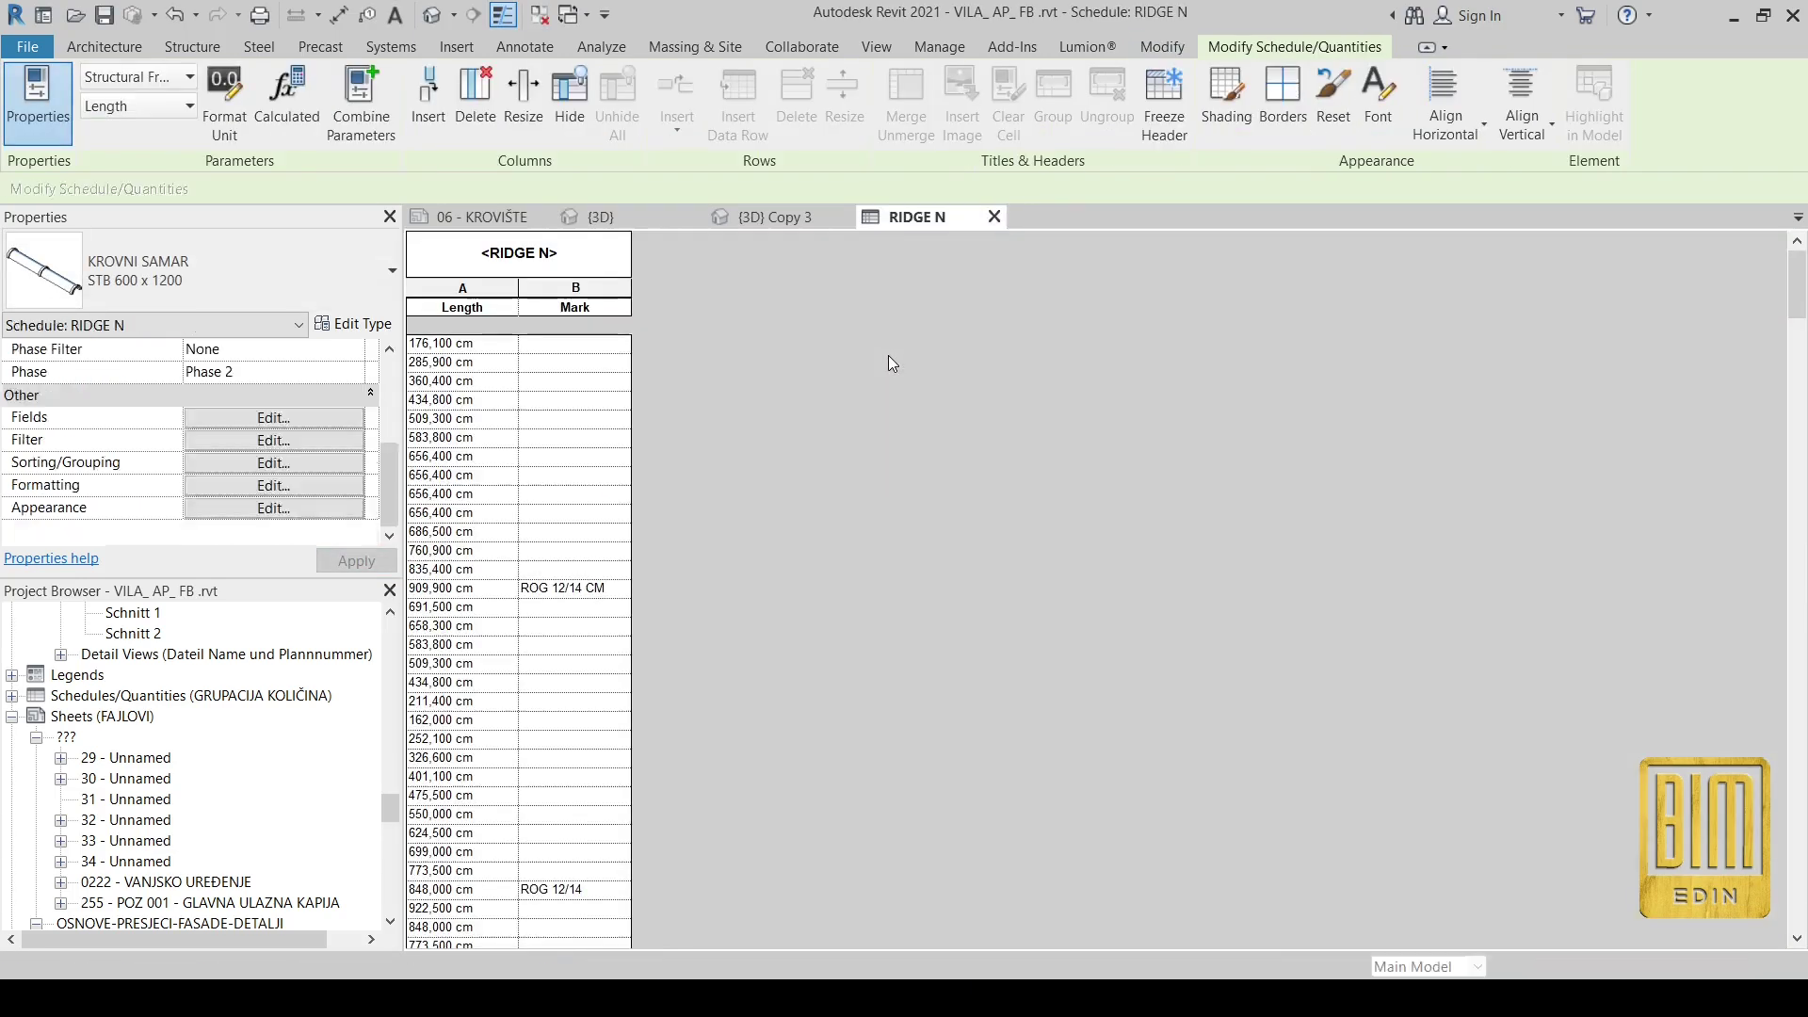
- Filter the RIDGE N schedule to show only beams whose Mark equals RIDGE
left_click(275, 441)
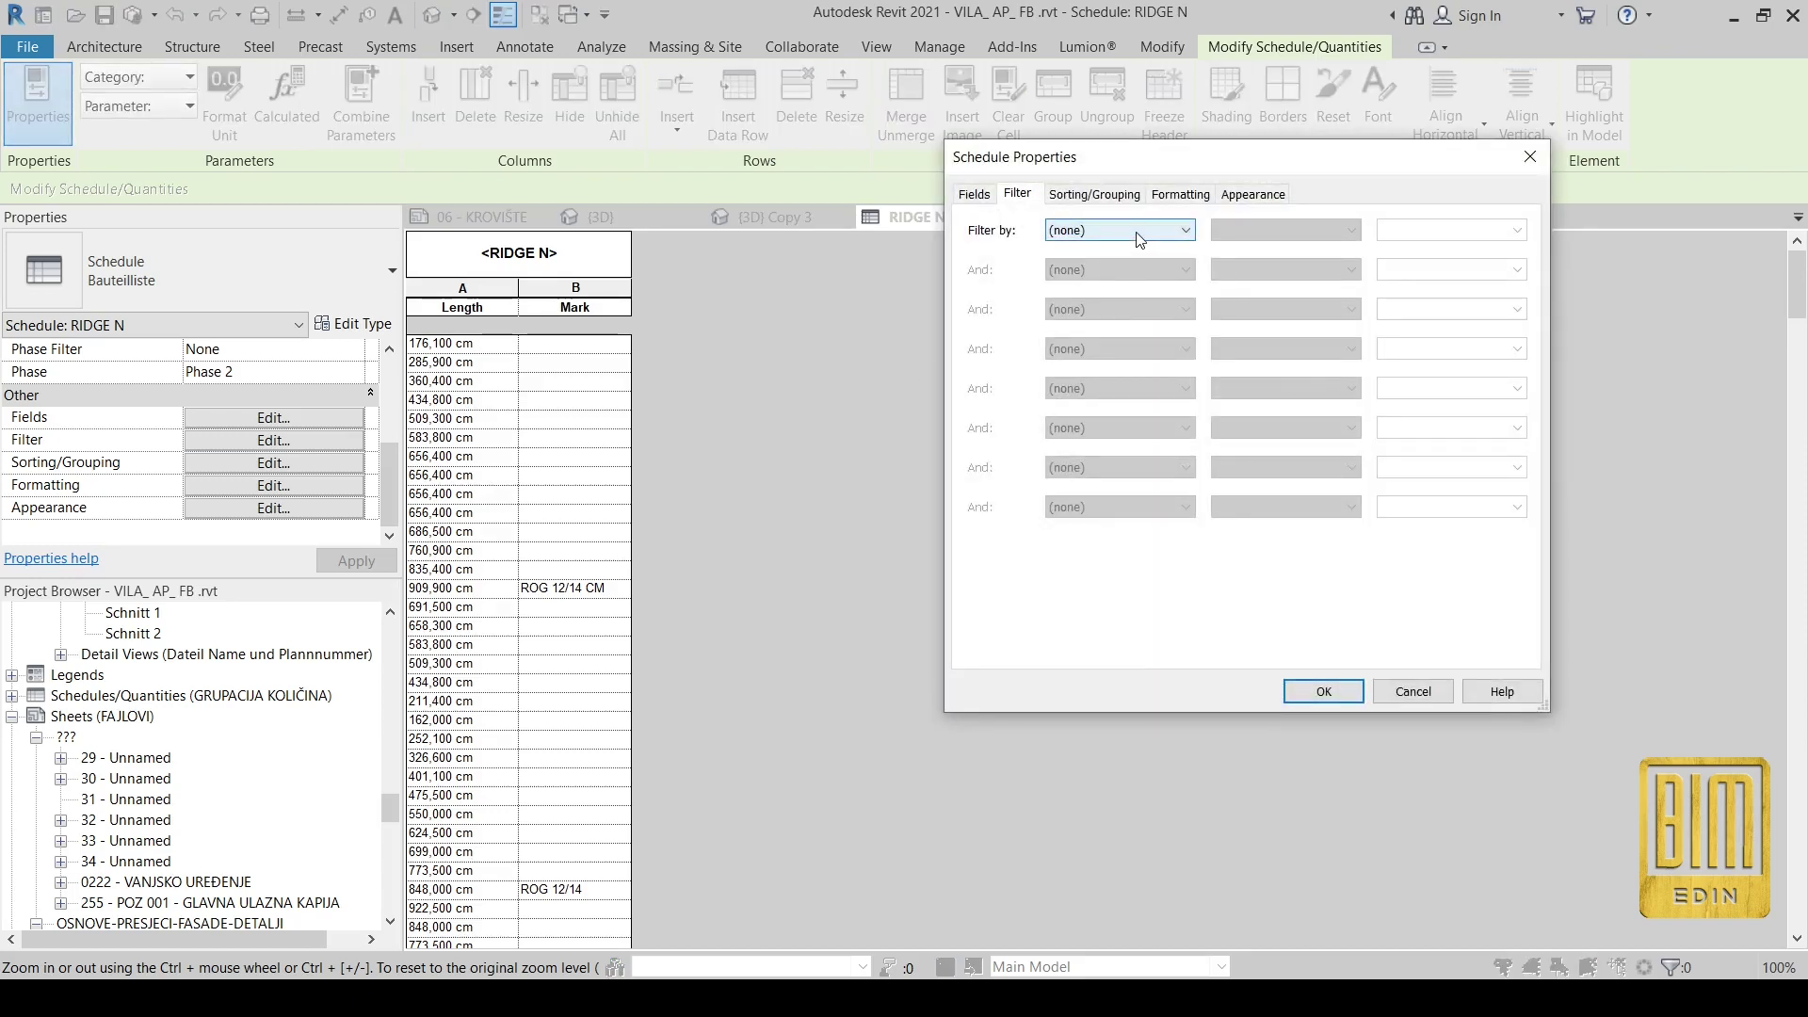
left_click(1139, 233)
left_click(1083, 280)
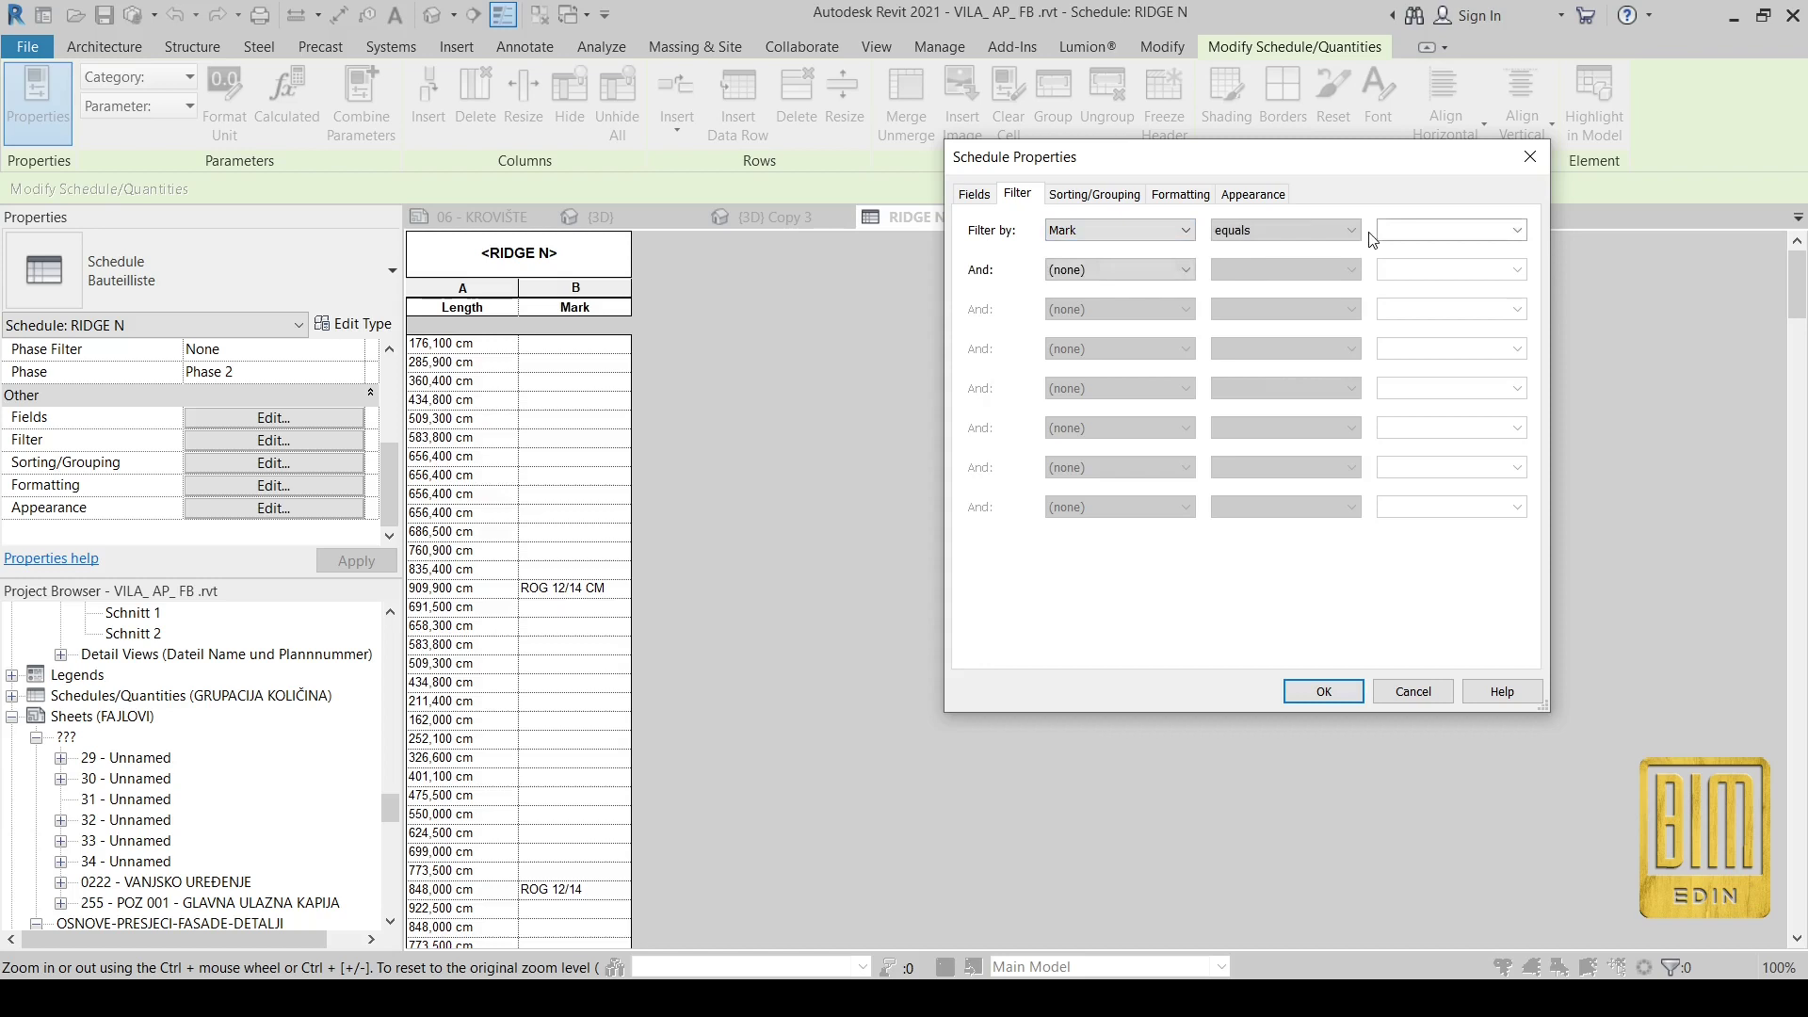
left_click(1520, 232)
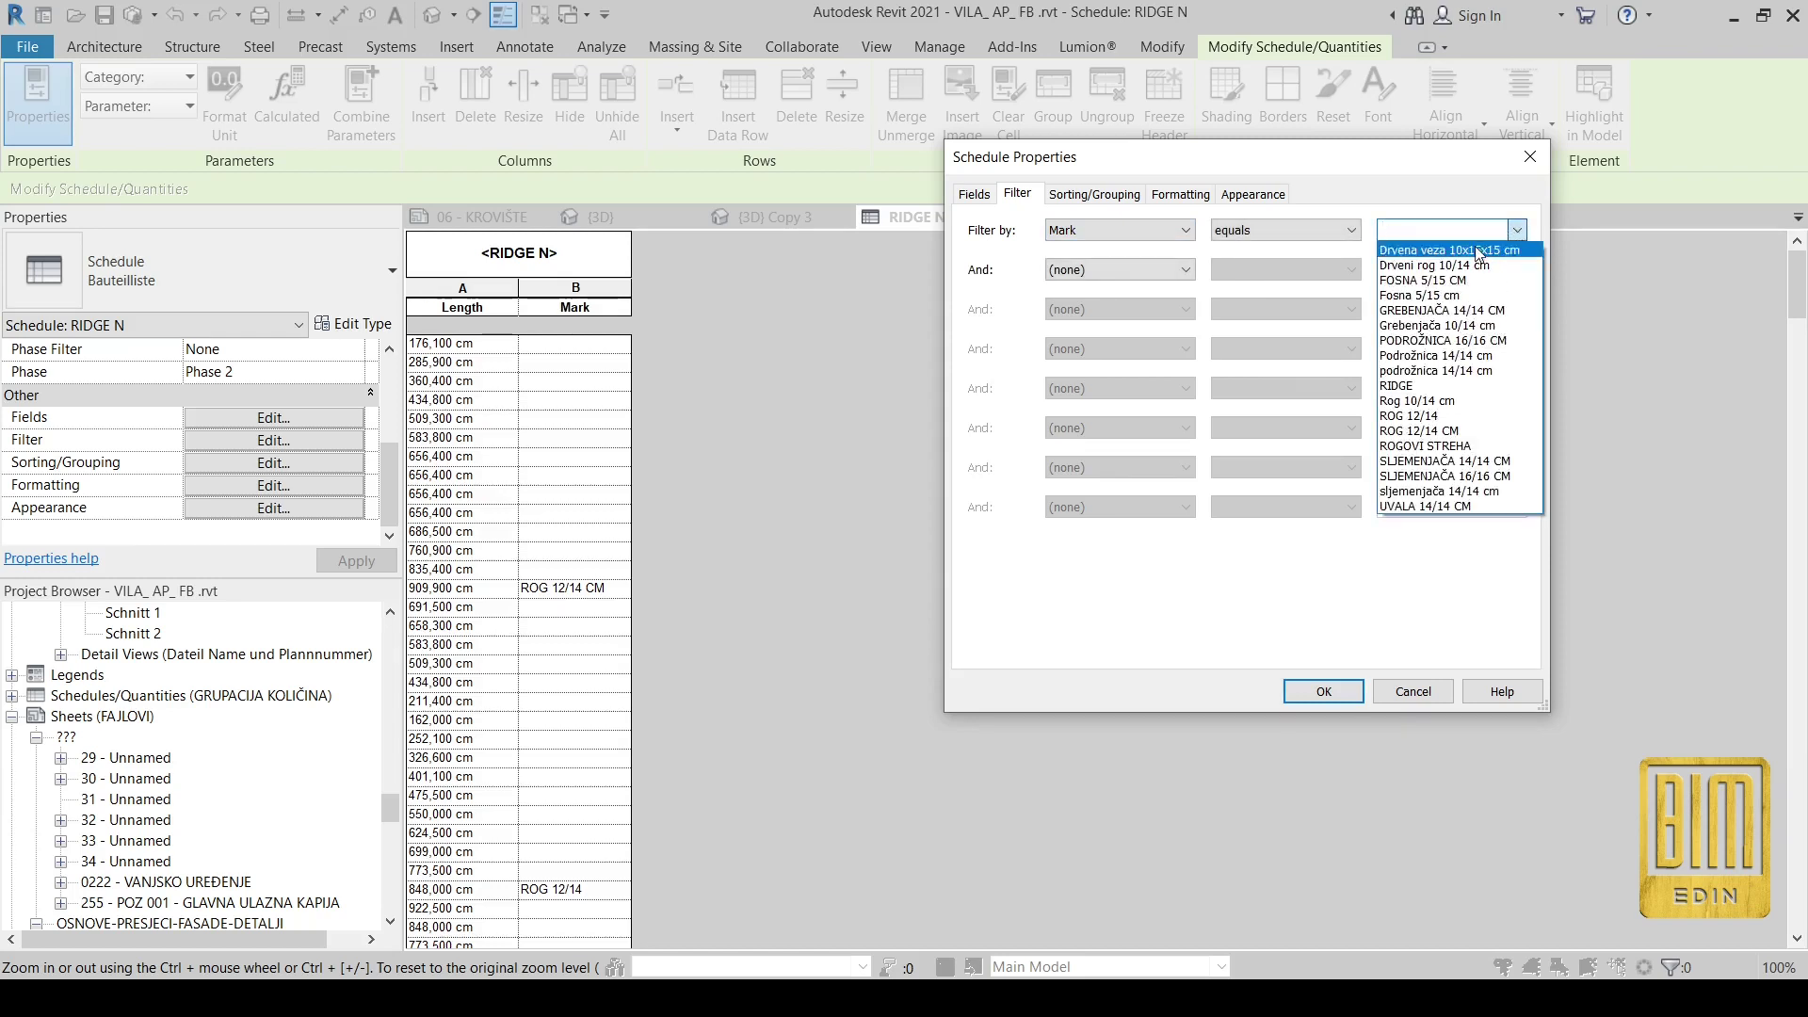
left_click(1411, 387)
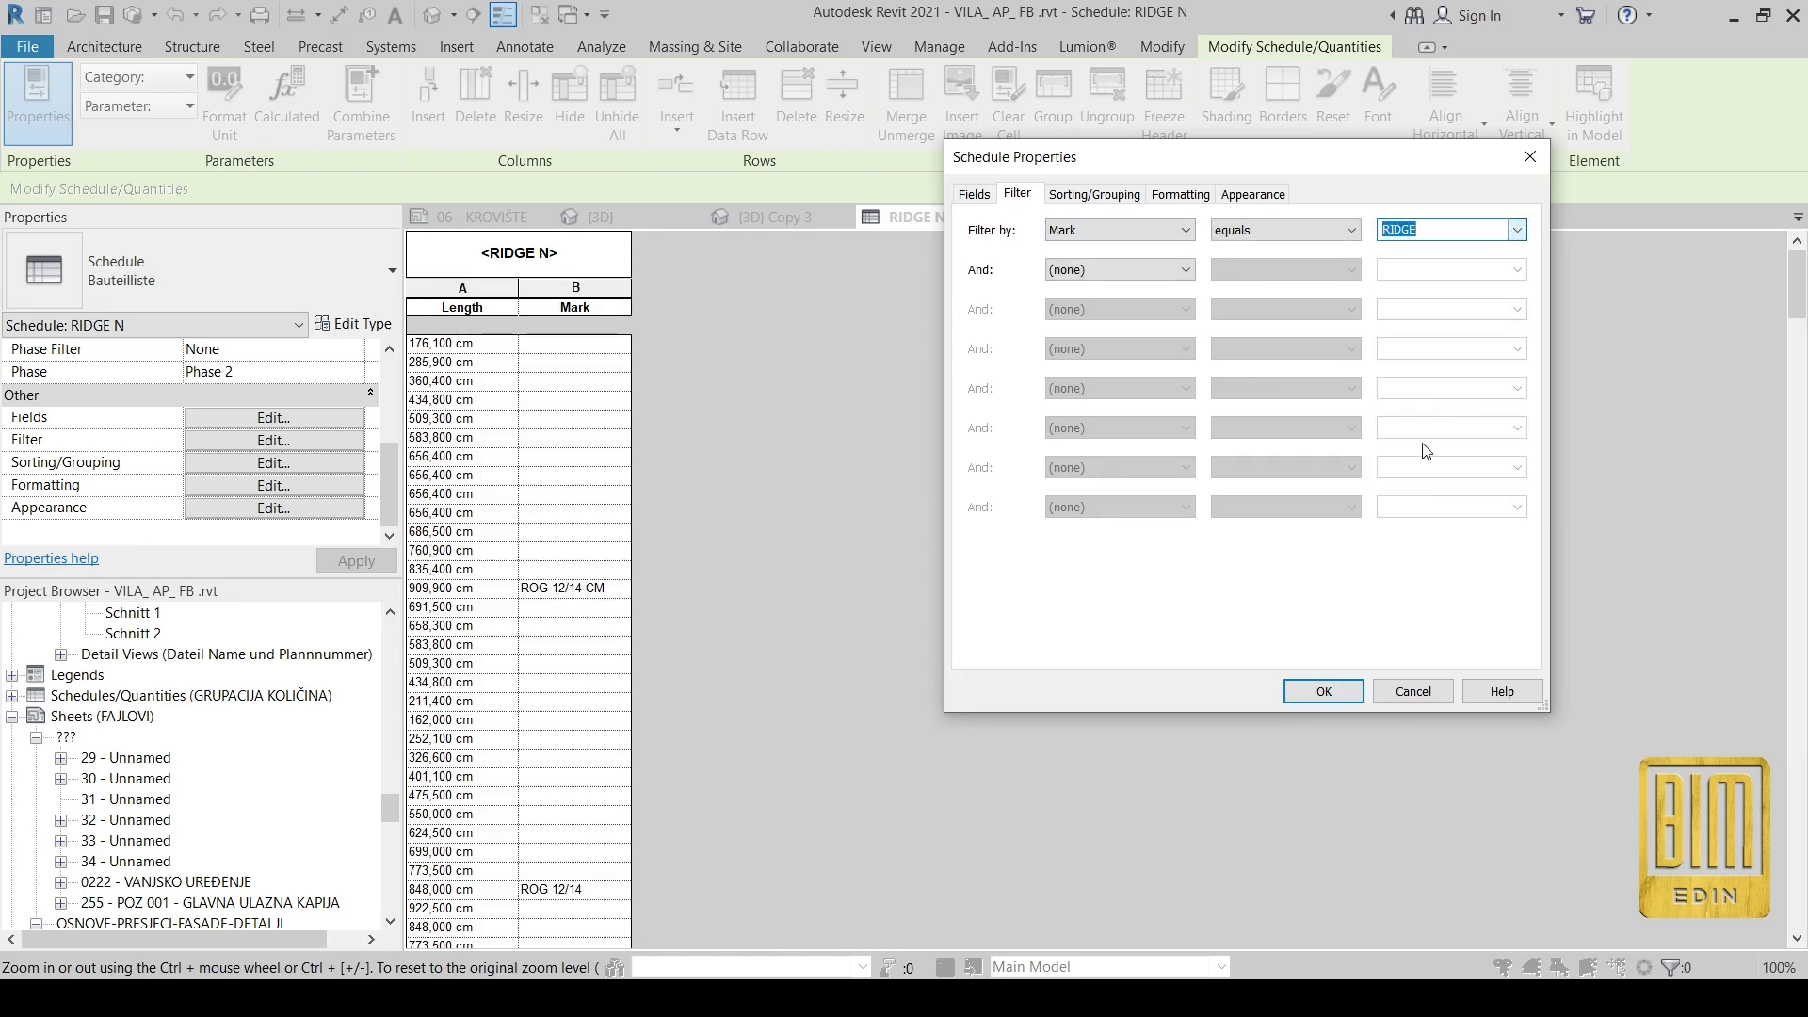
left_click(1337, 695)
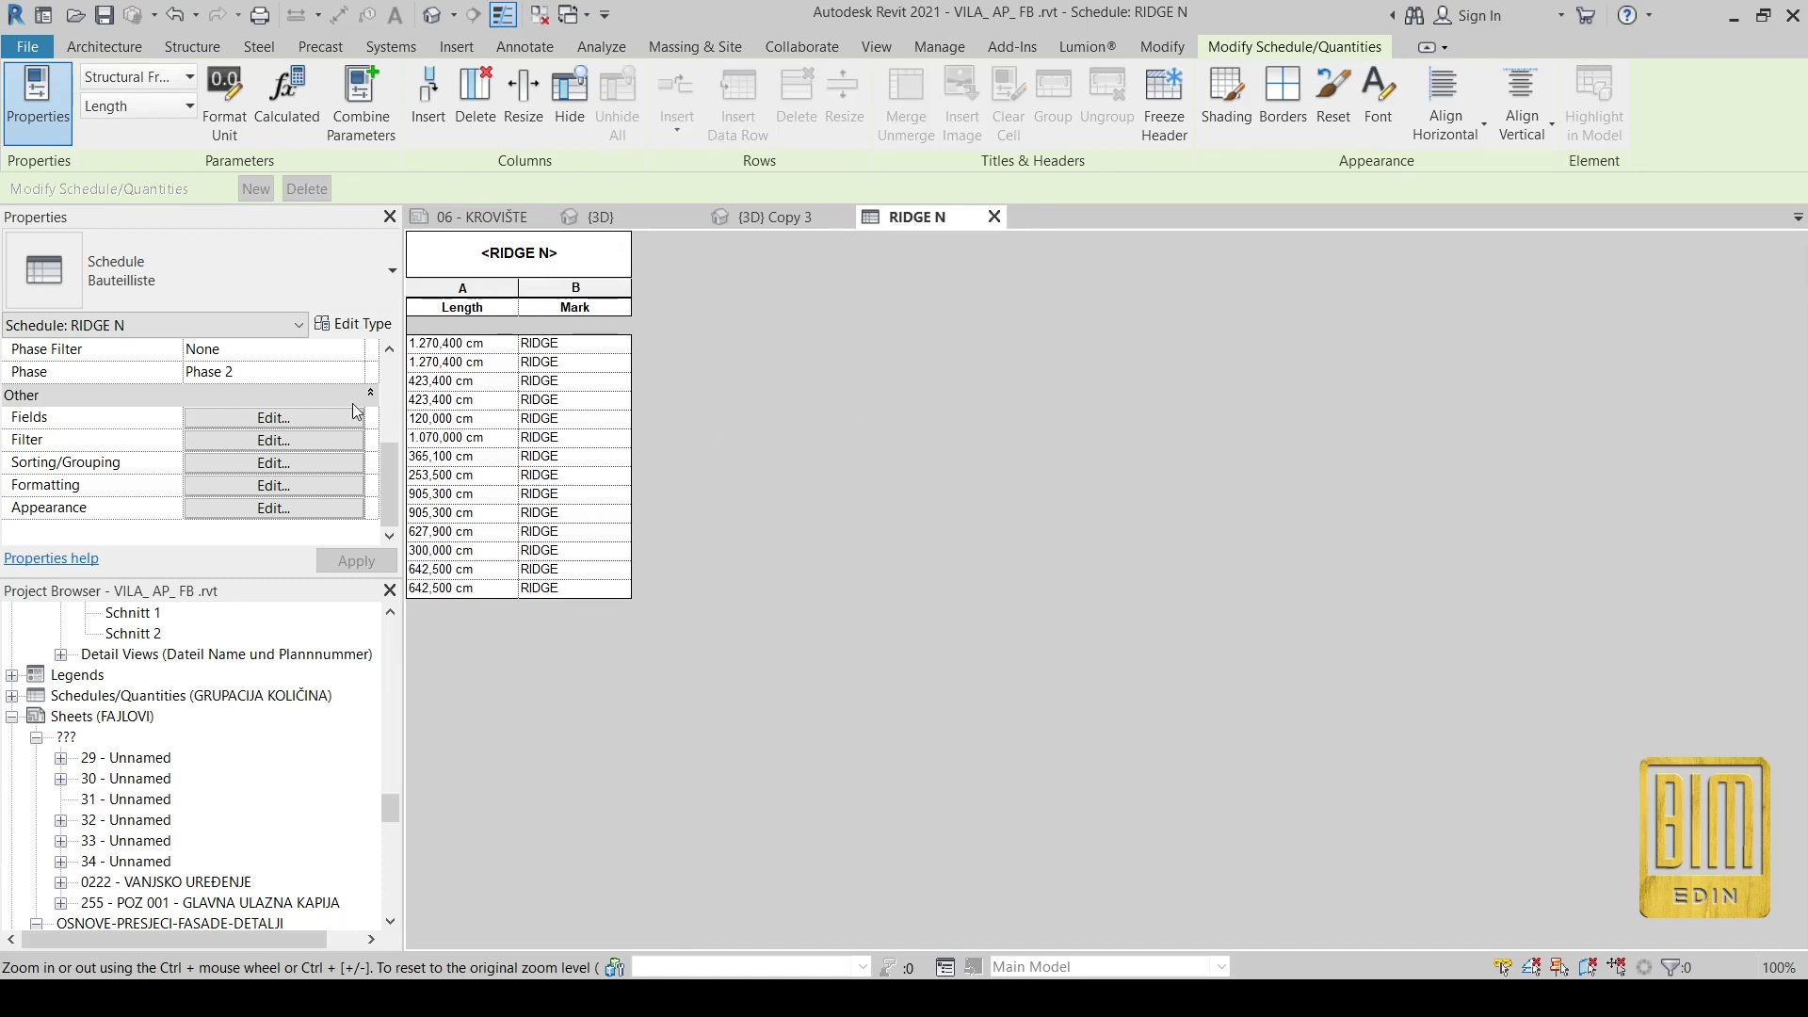
- Order the schedule fields with Mark before Length
left_click(274, 417)
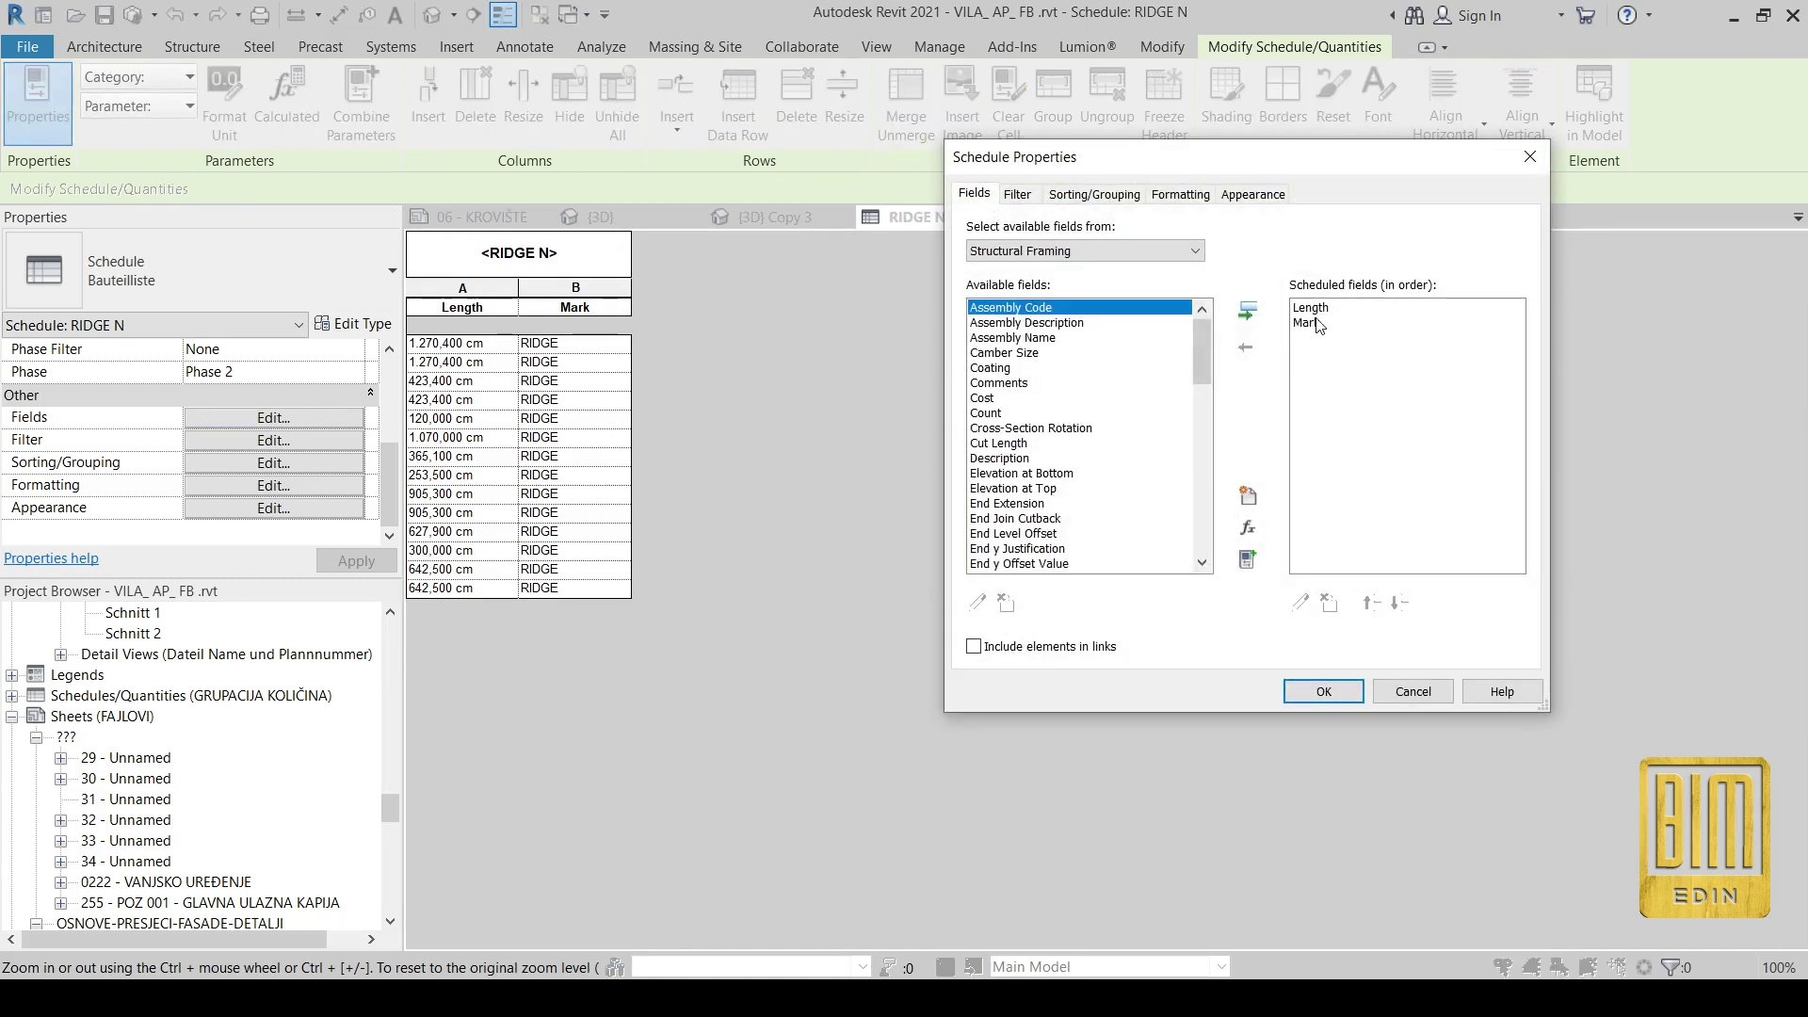
left_click(1318, 308)
left_click(1400, 603)
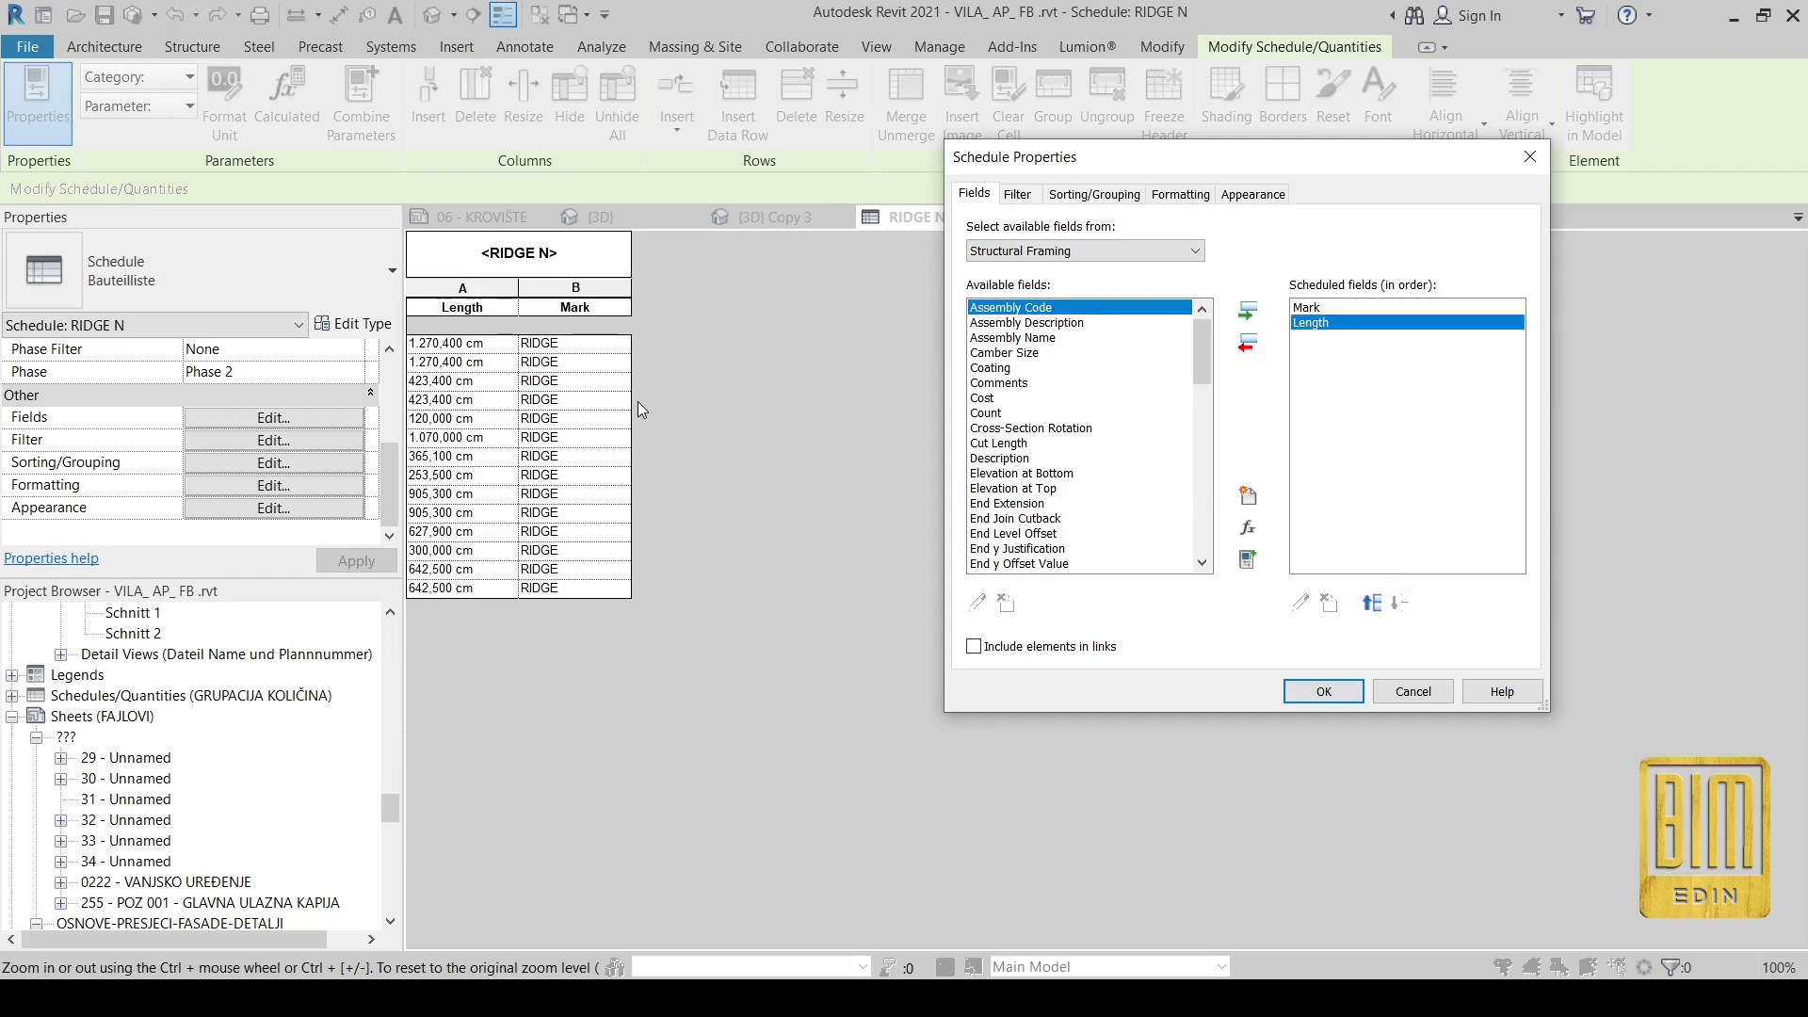
- Sort the schedule by Mark and turn on grand totals
left_click(1018, 195)
left_click(1080, 198)
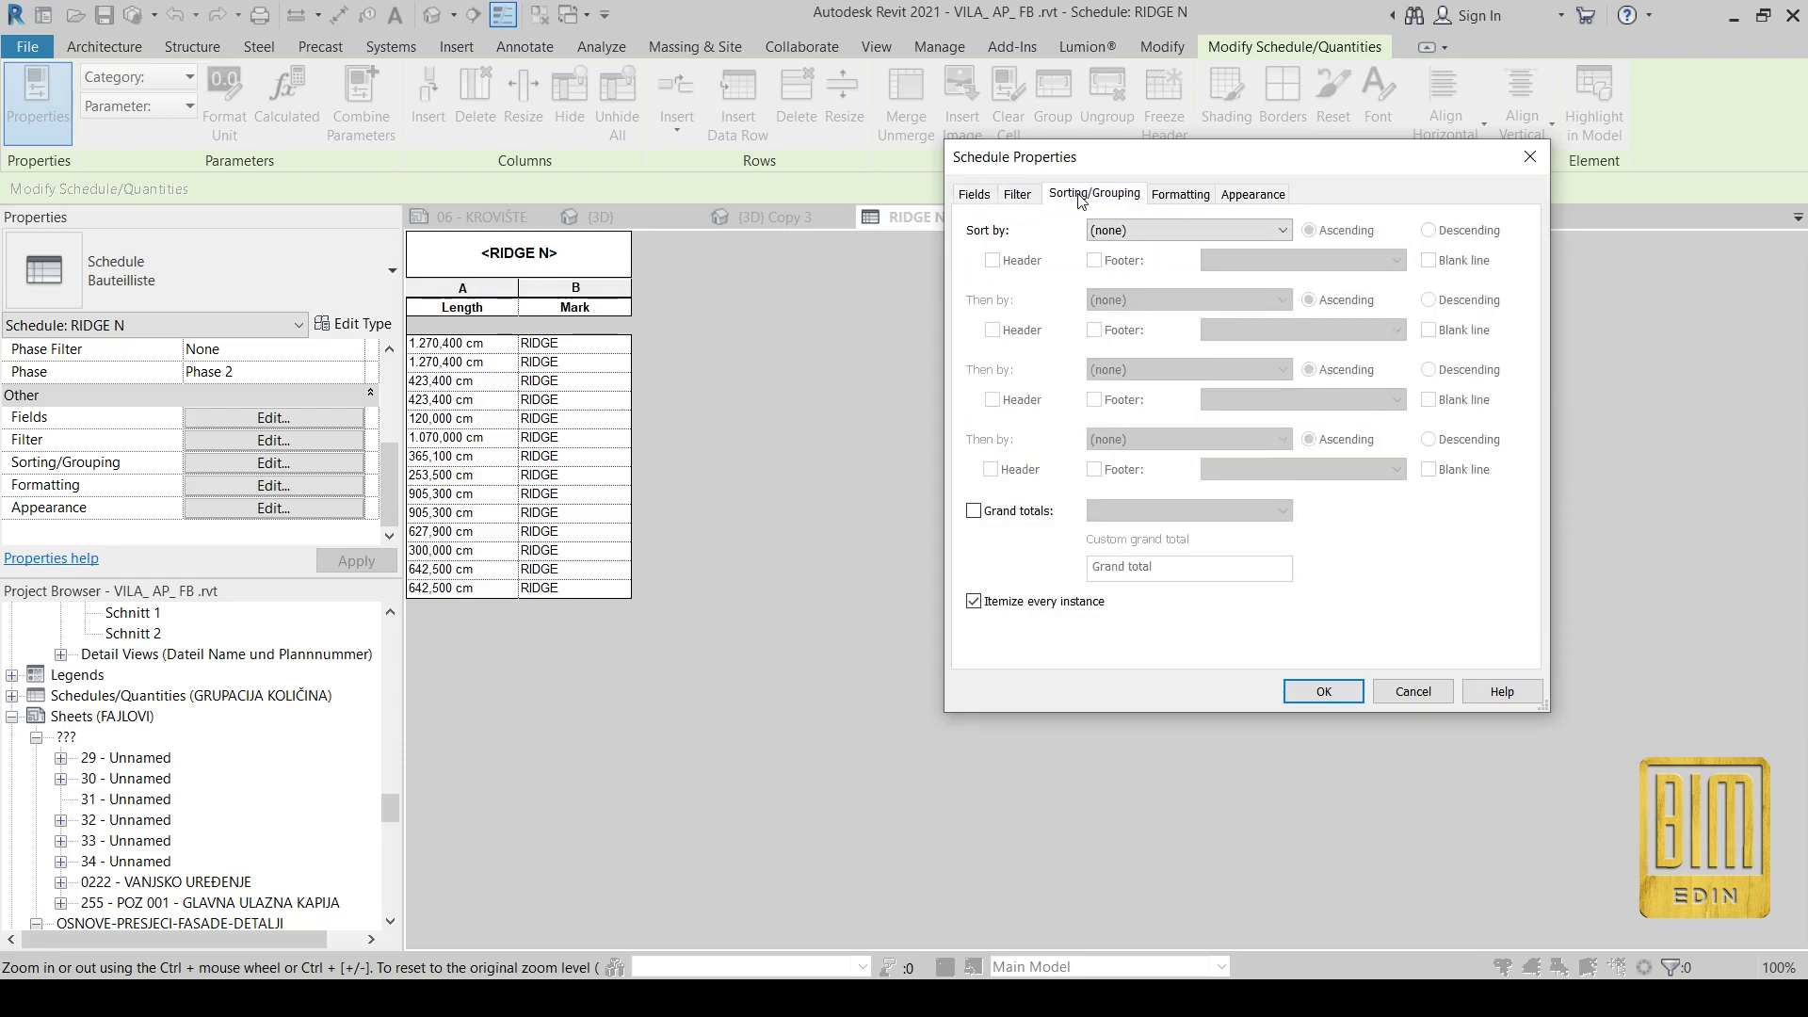
left_click(1157, 228)
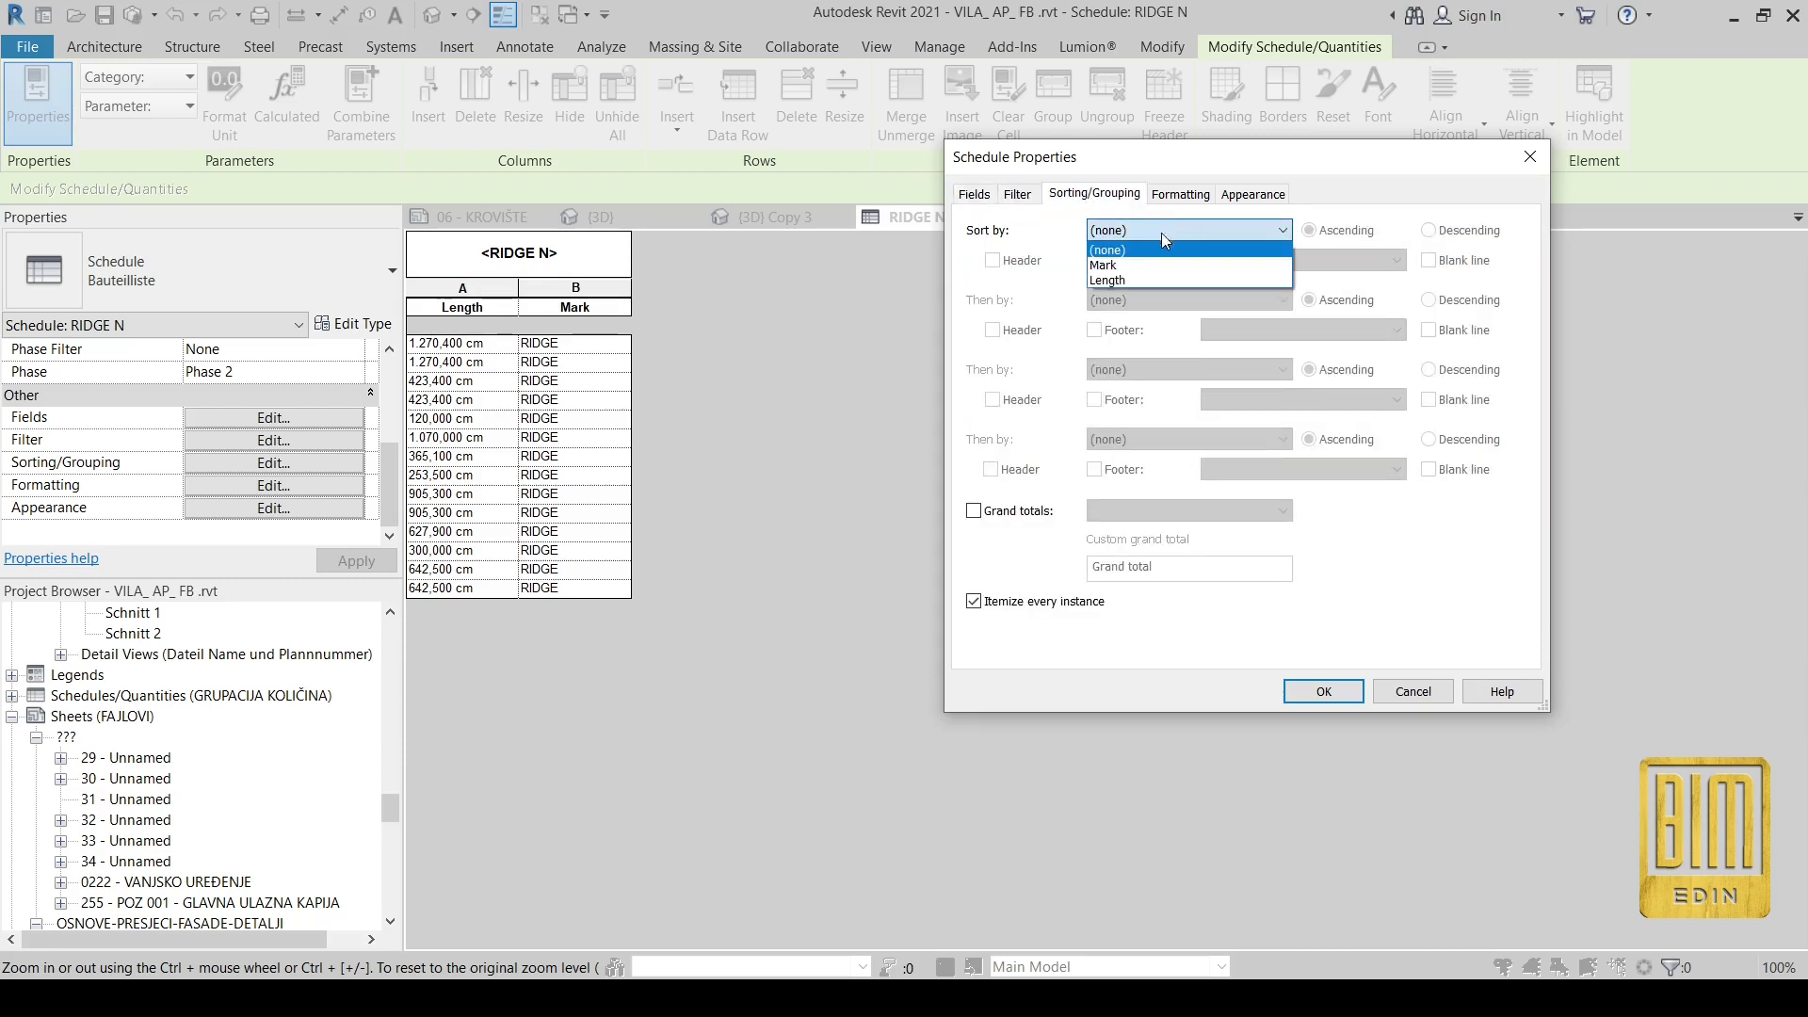
left_click(1166, 266)
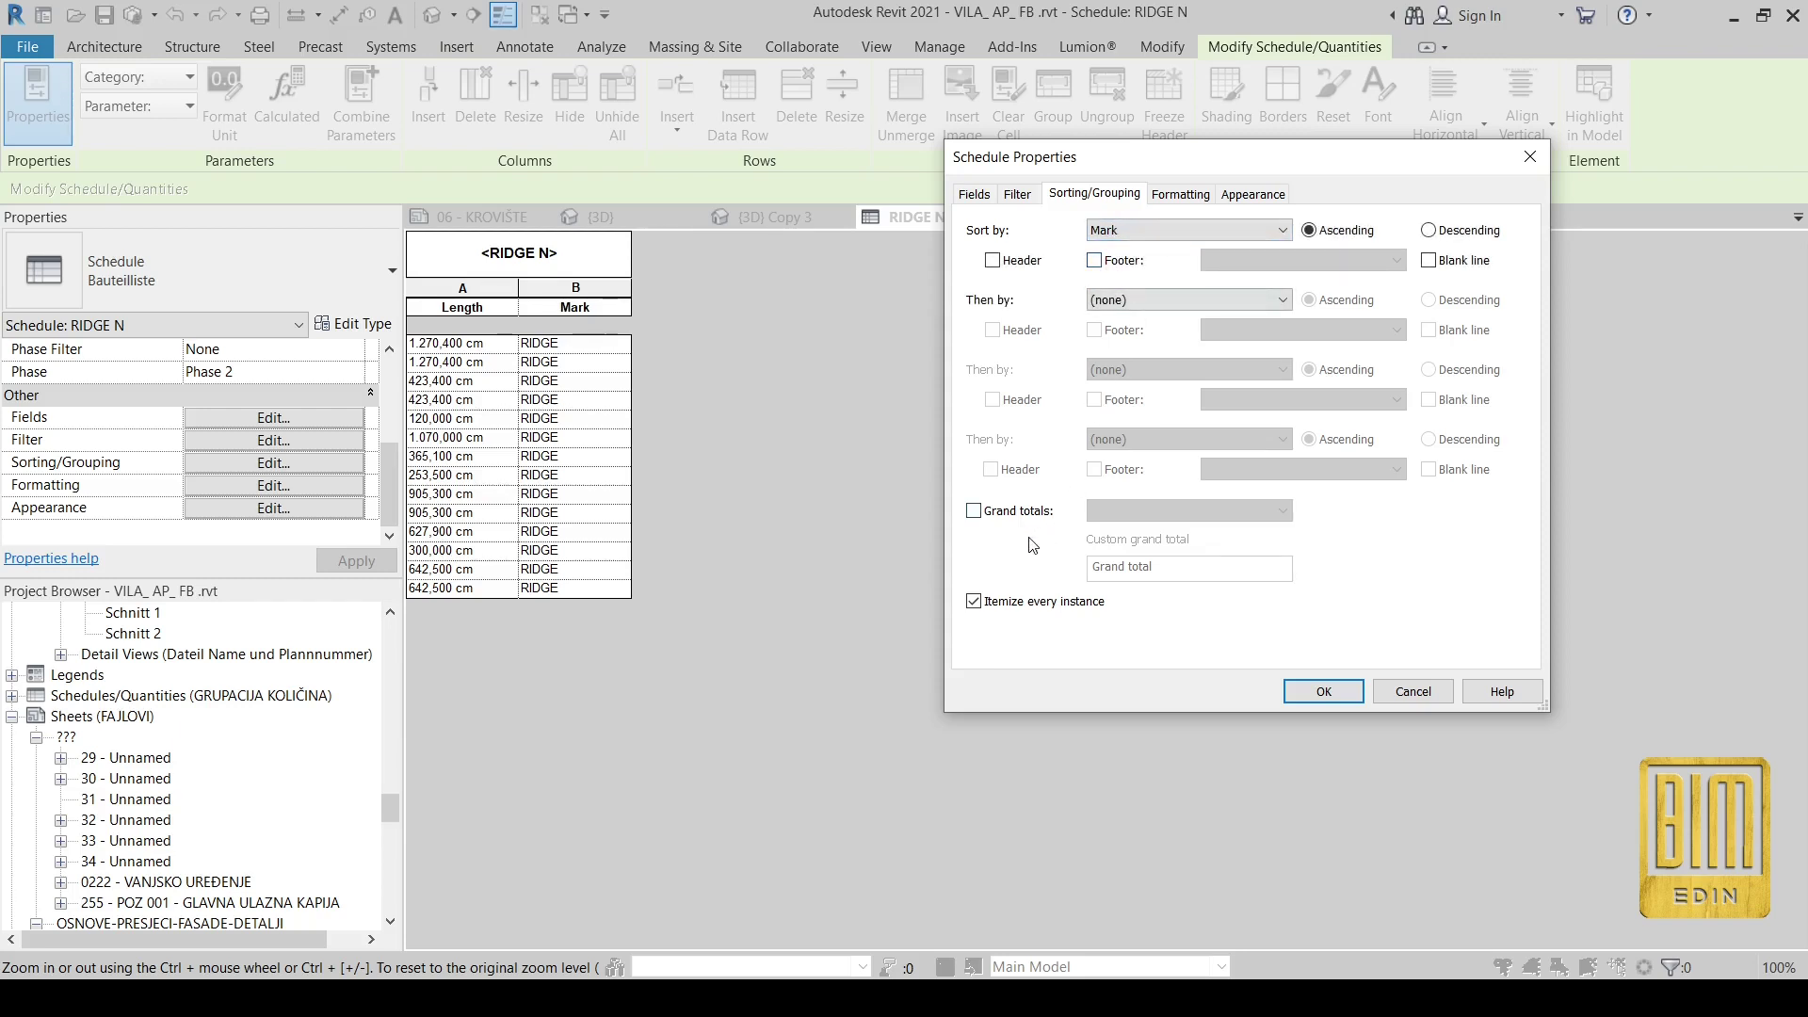
left_click(974, 512)
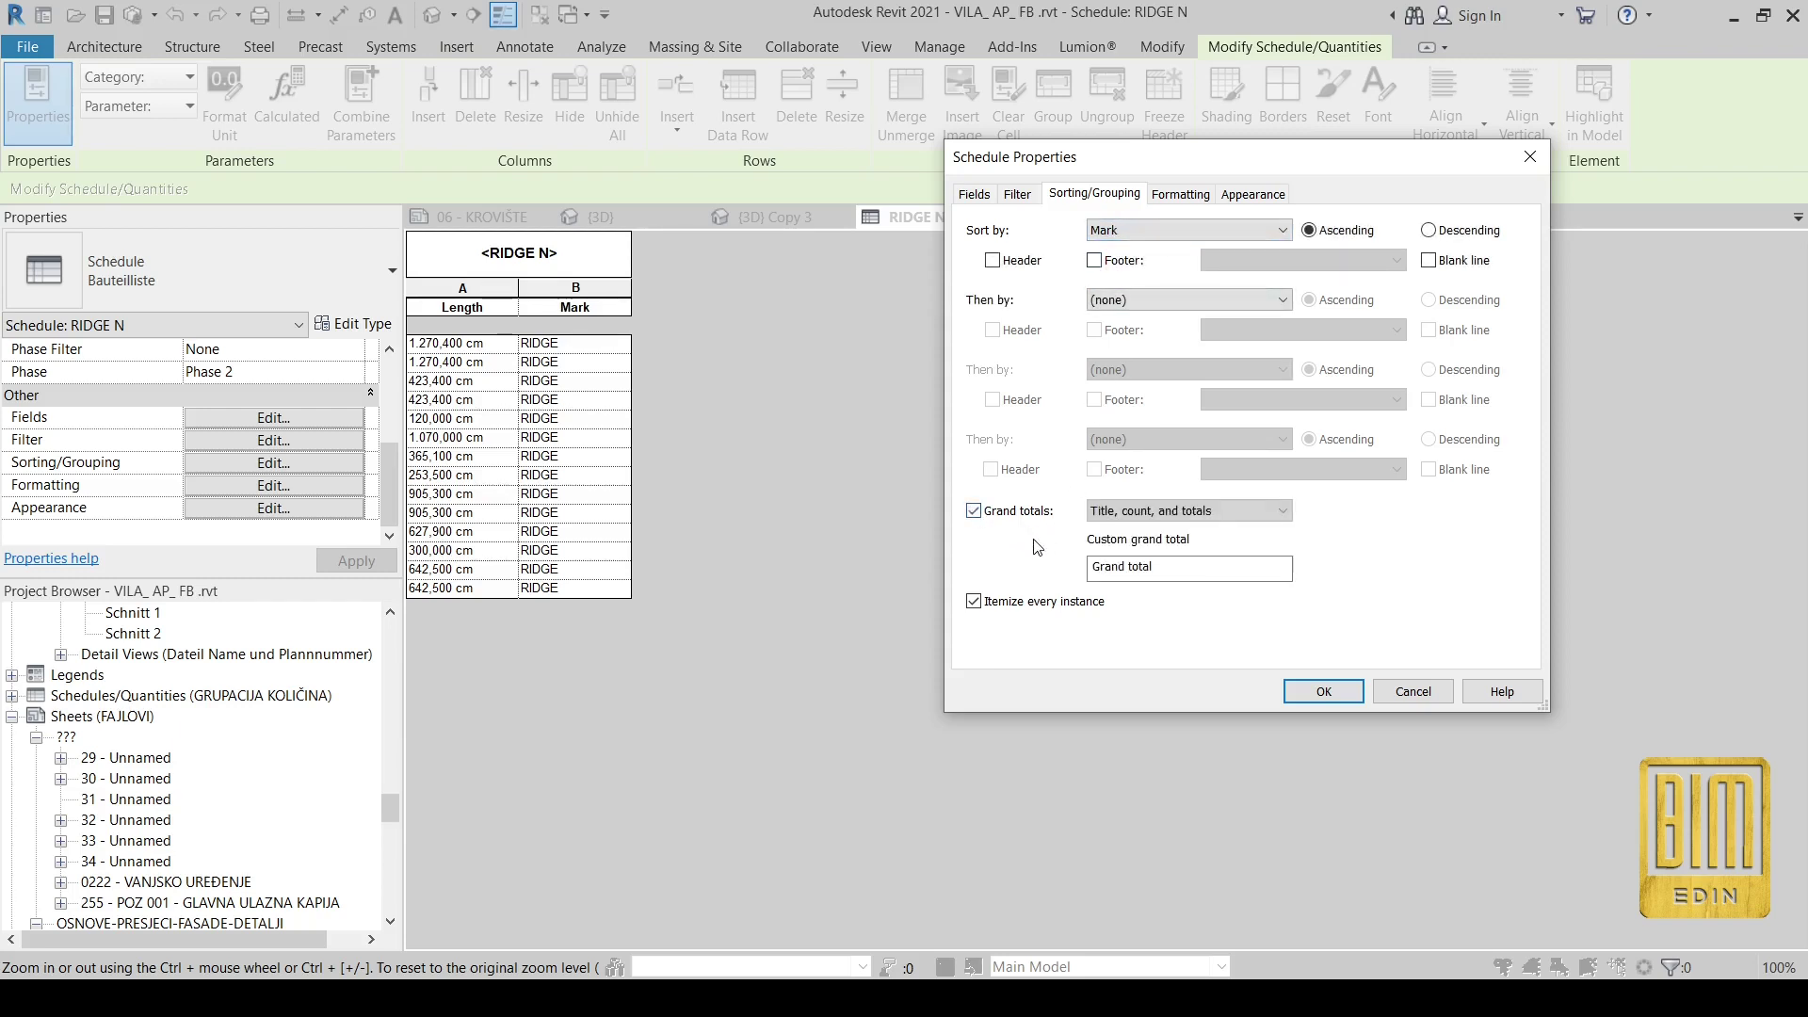
left_click(1319, 694)
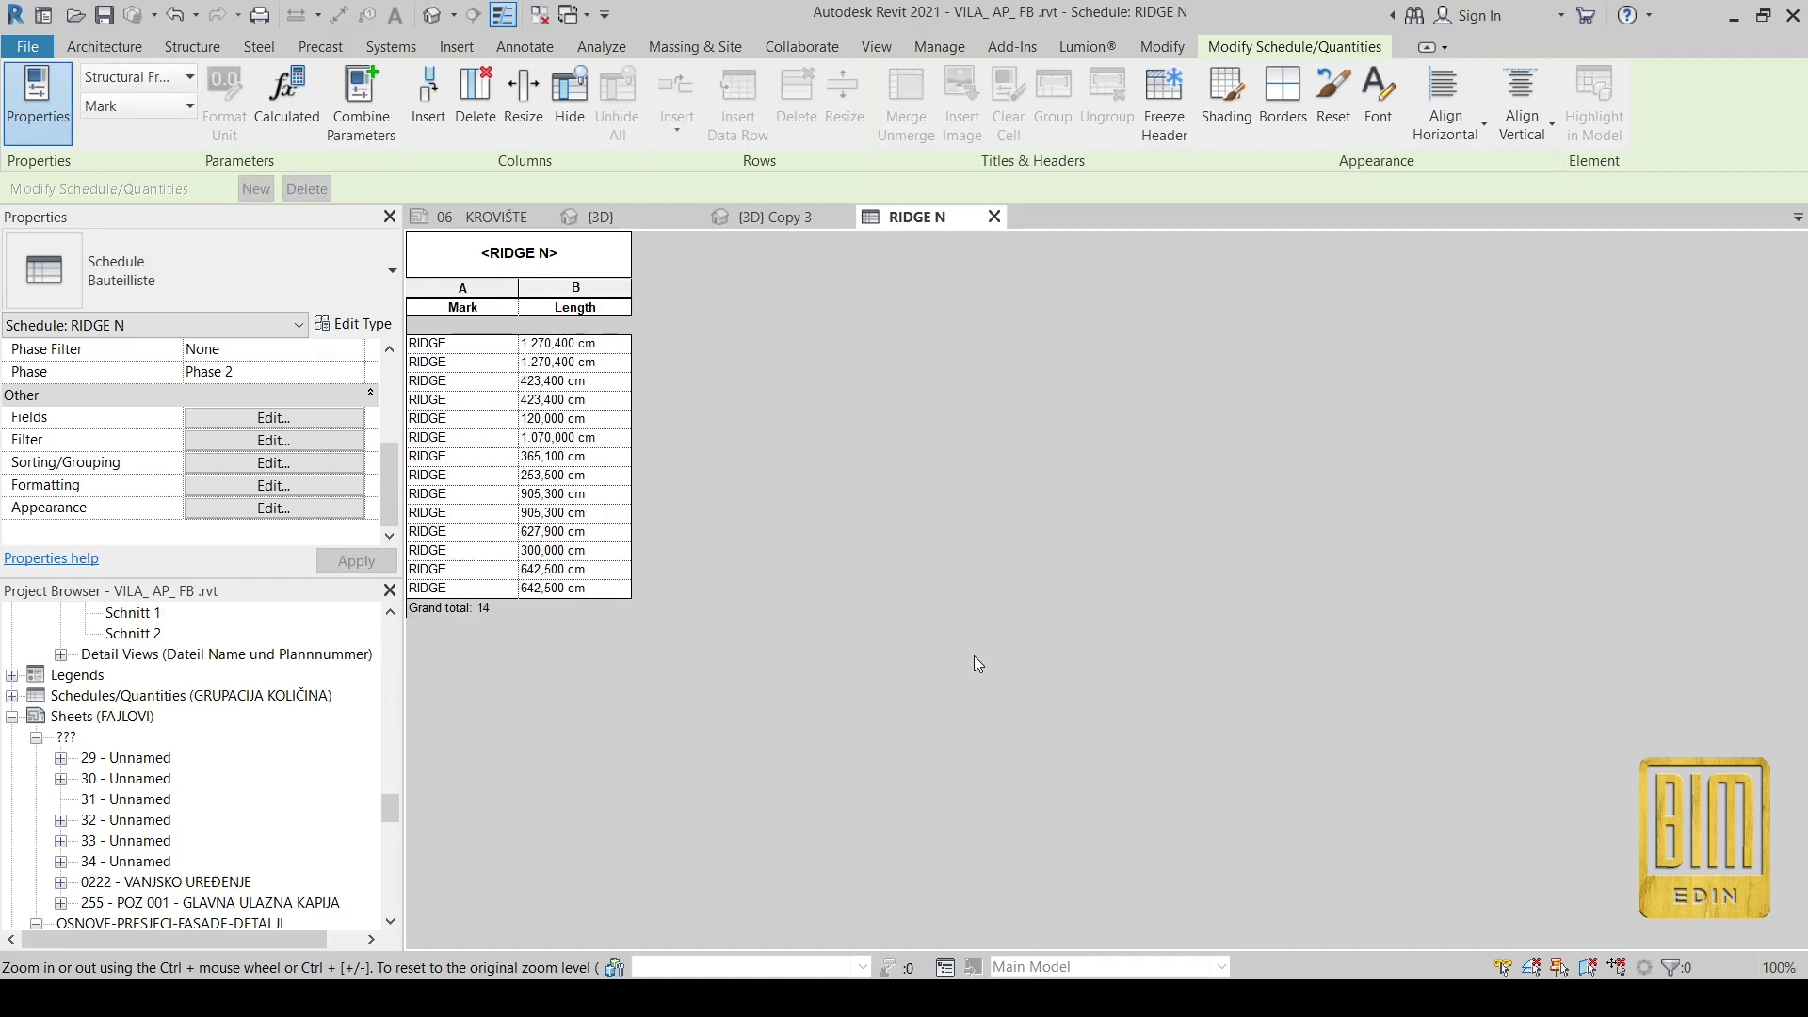
- Set the Length column to Calculate totals
left_click(324, 462)
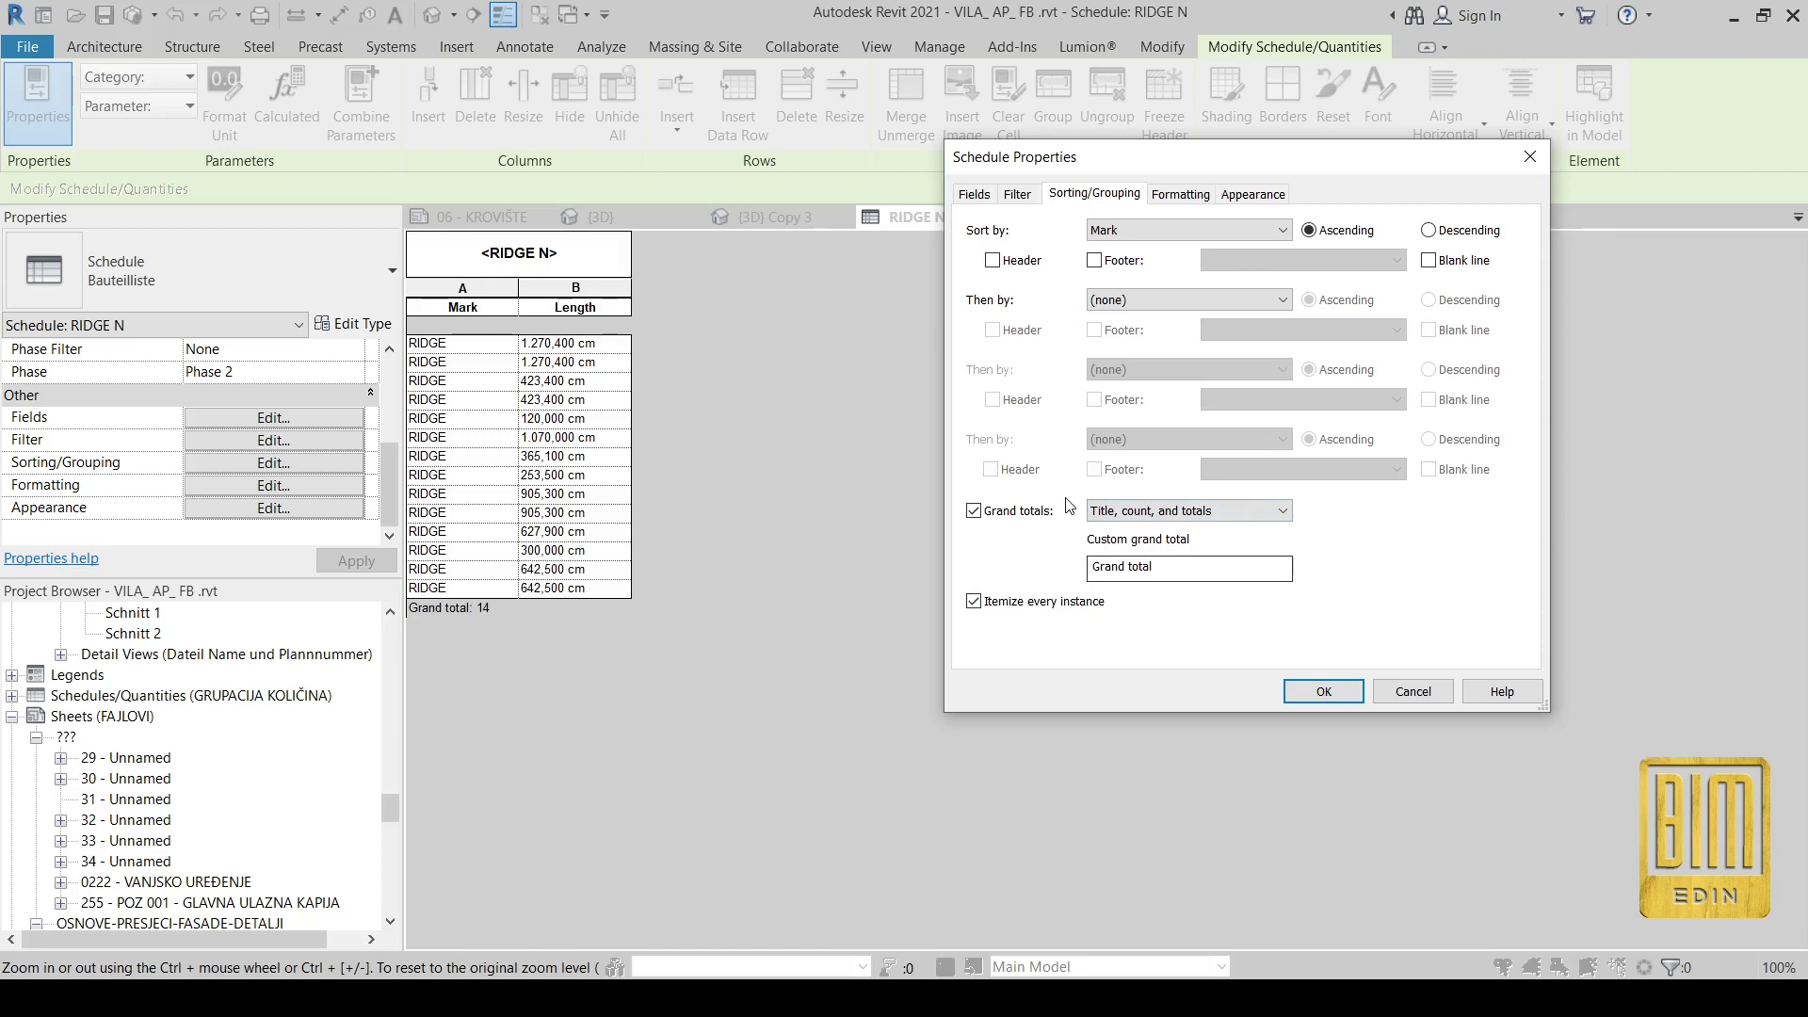
left_click(1179, 194)
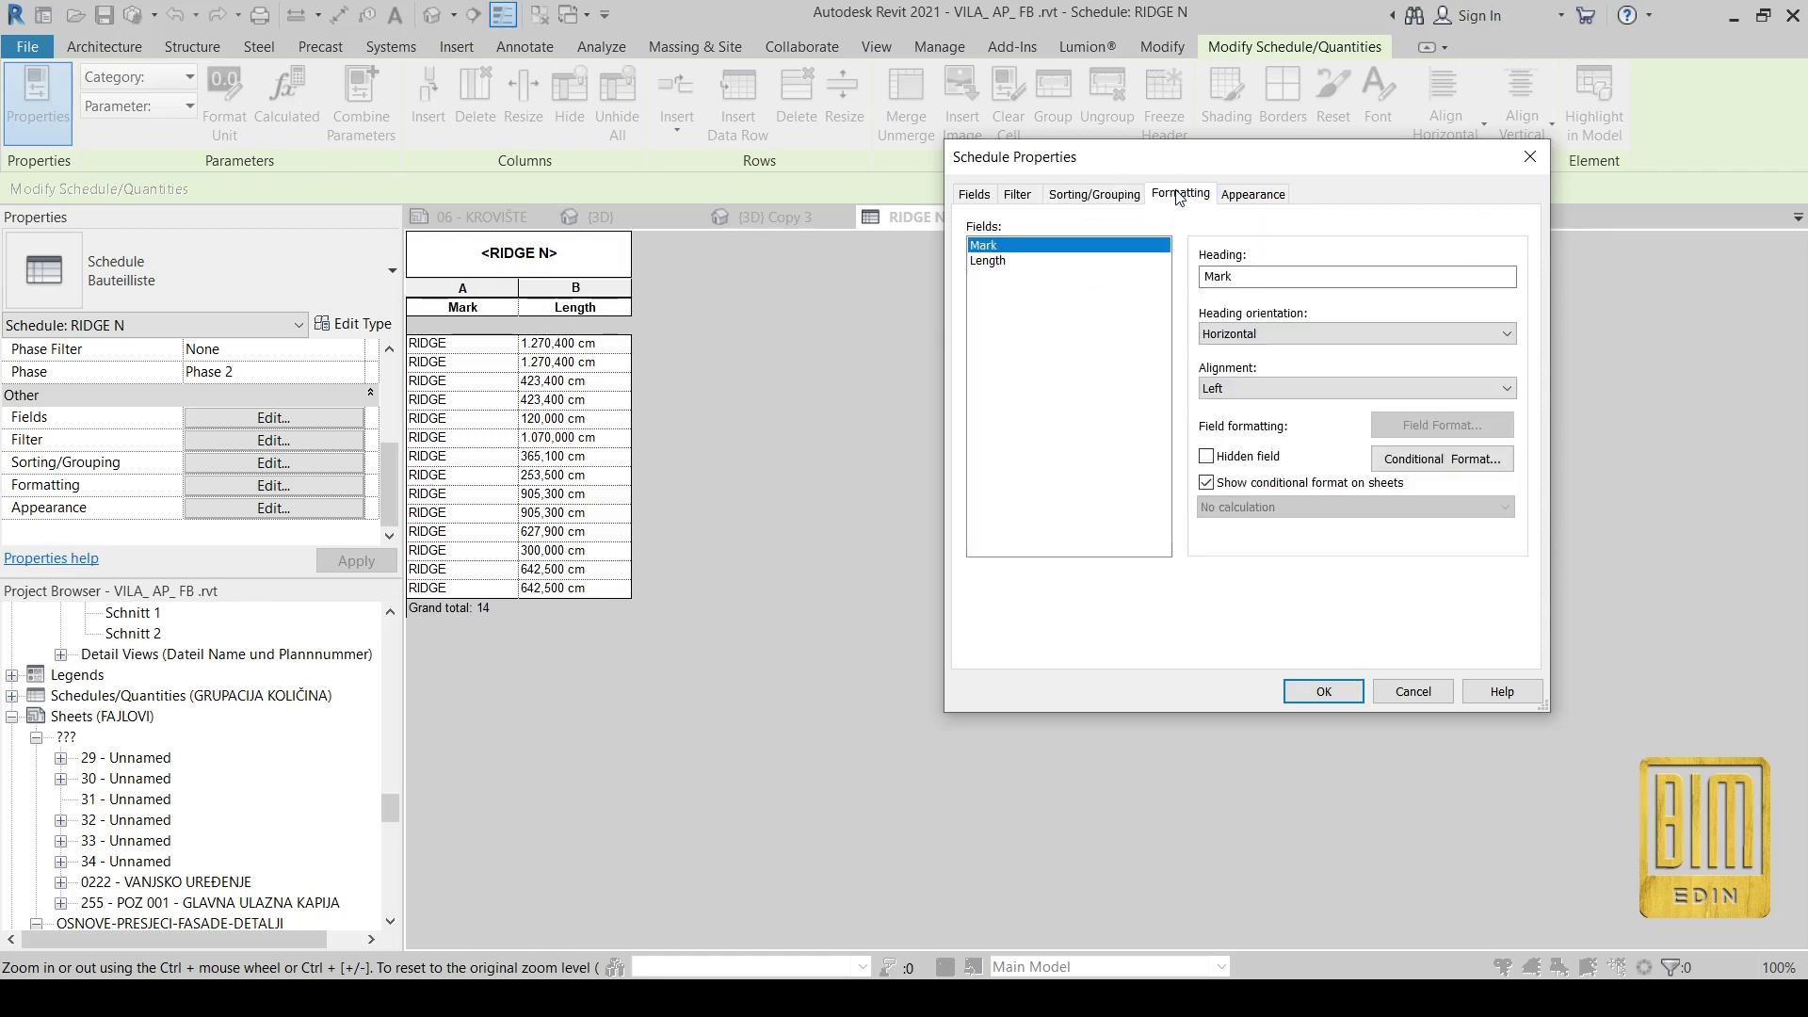
left_click(988, 260)
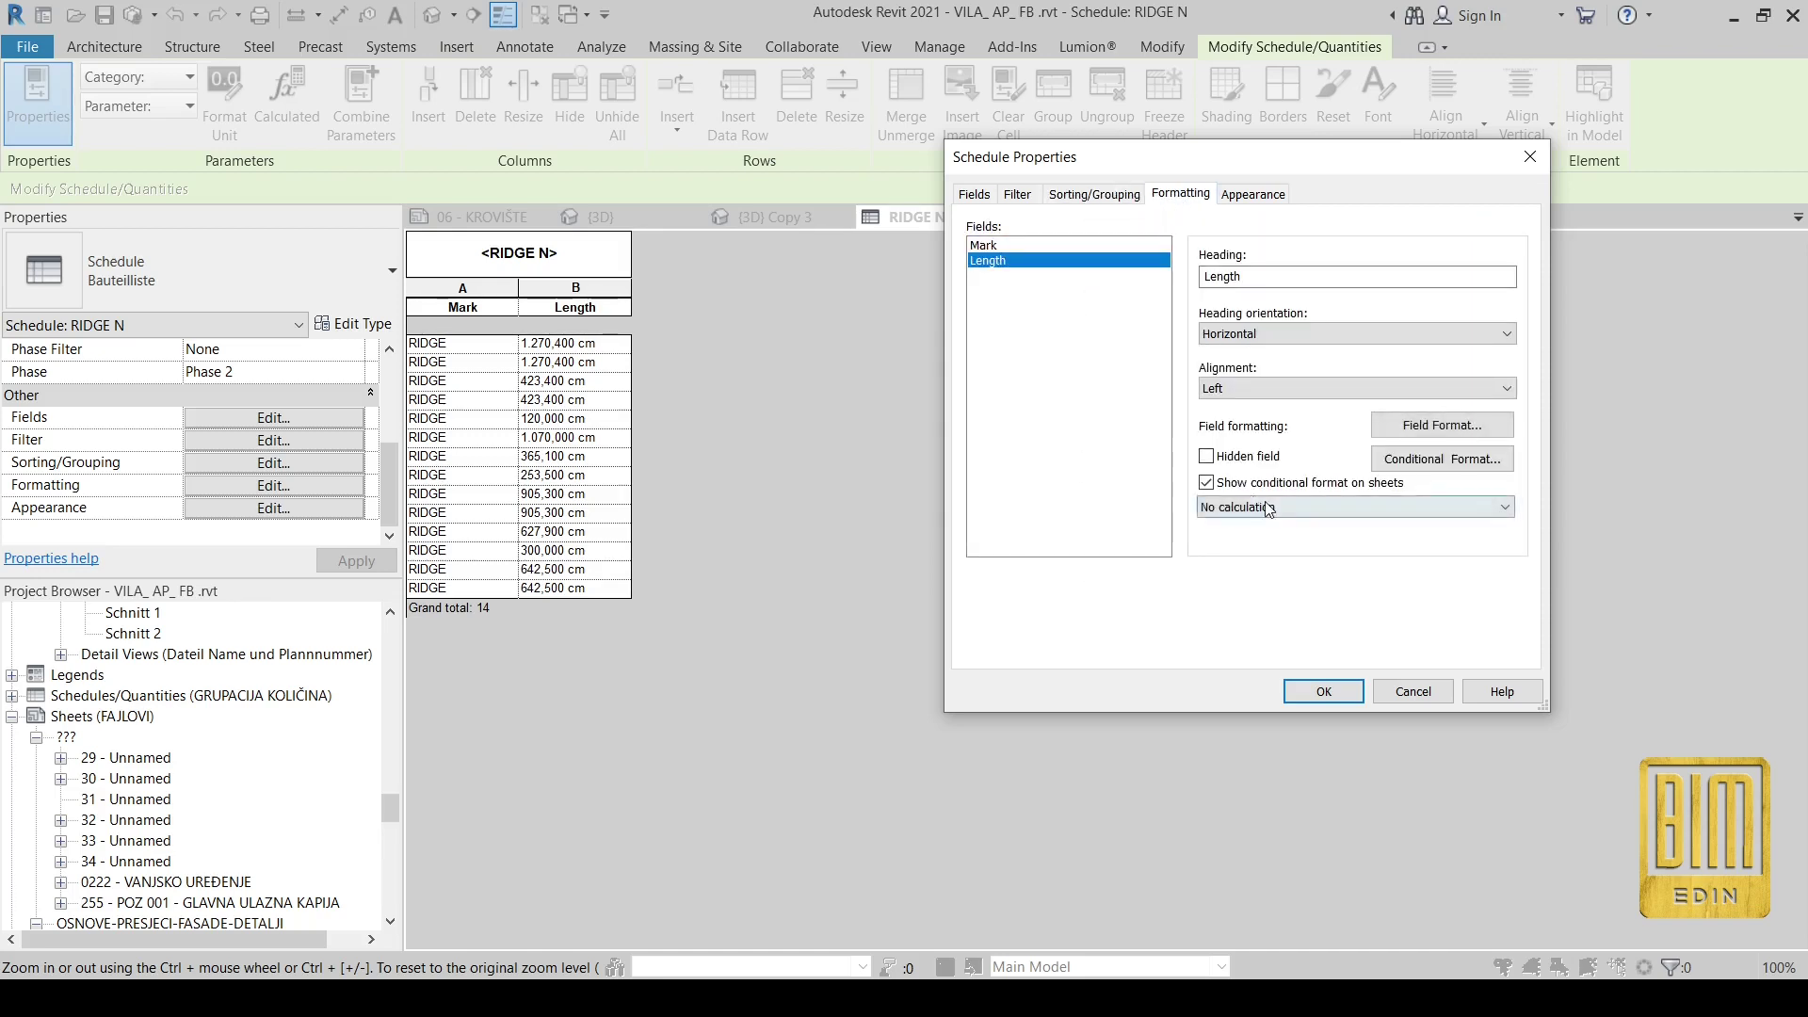
left_click(1310, 507)
left_click(1307, 542)
left_click(1323, 691)
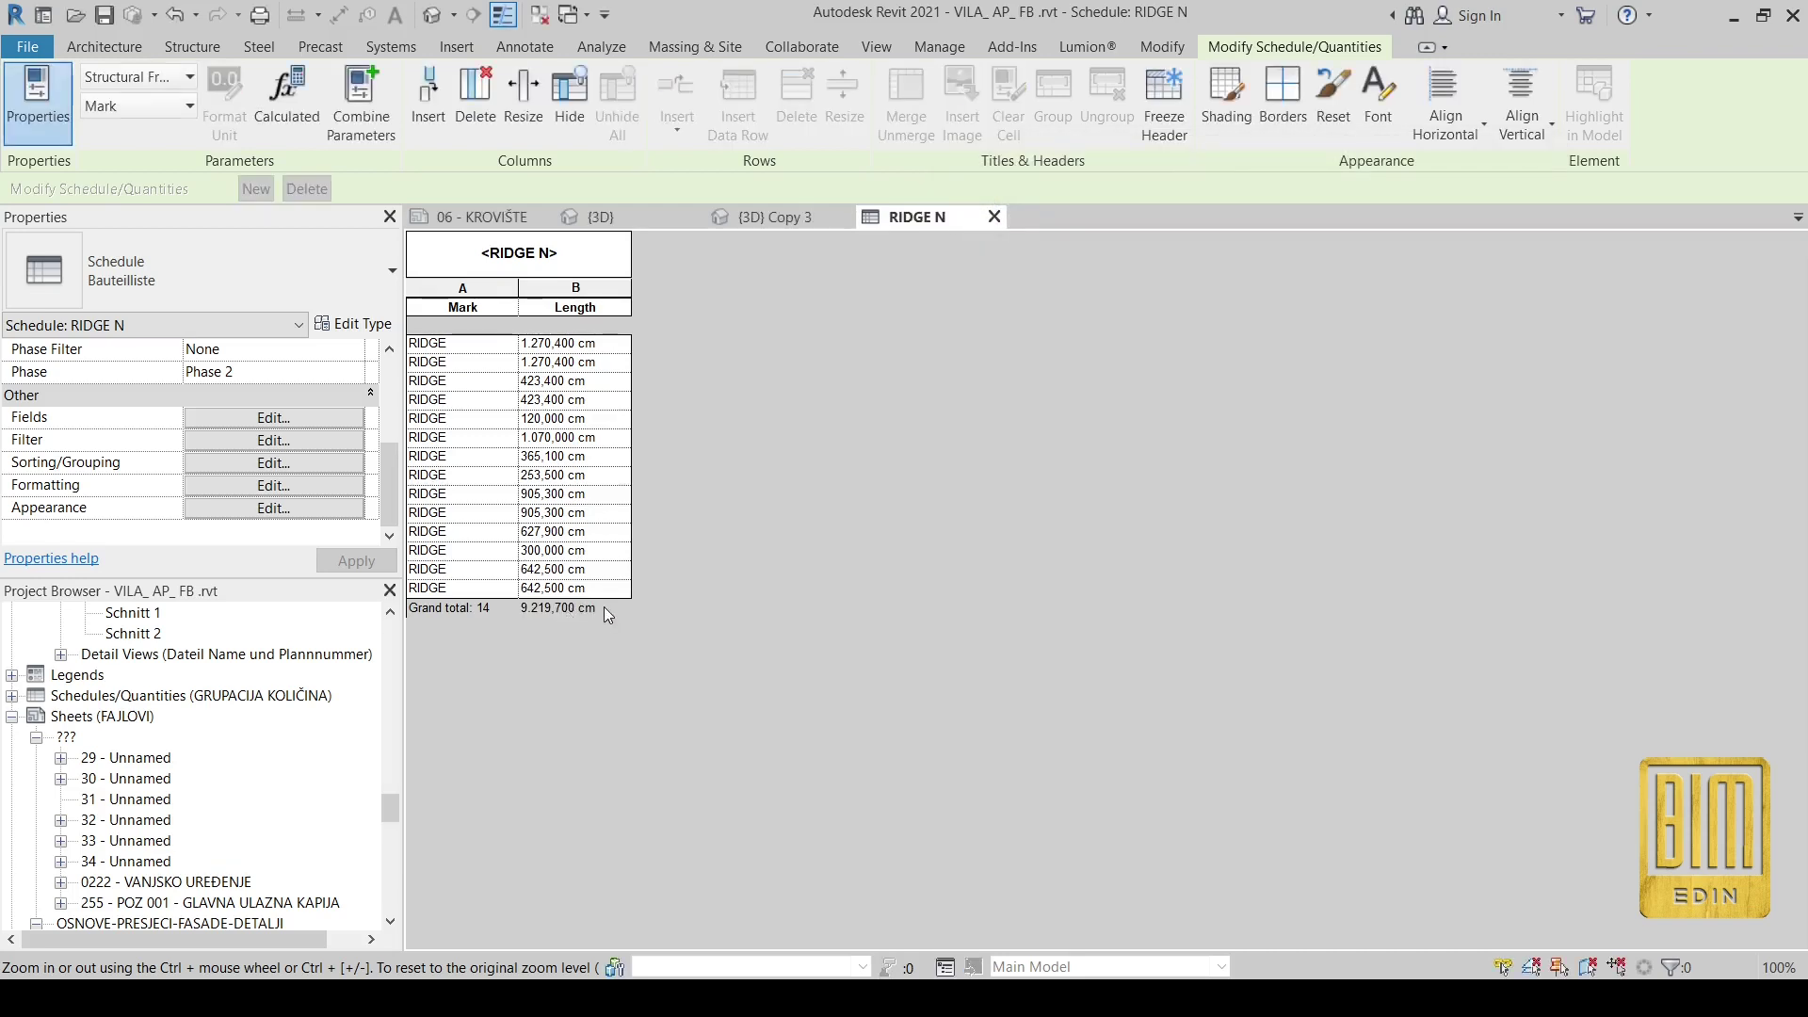
- Format Length in meters instead of the project unit settings
left_click(284, 465)
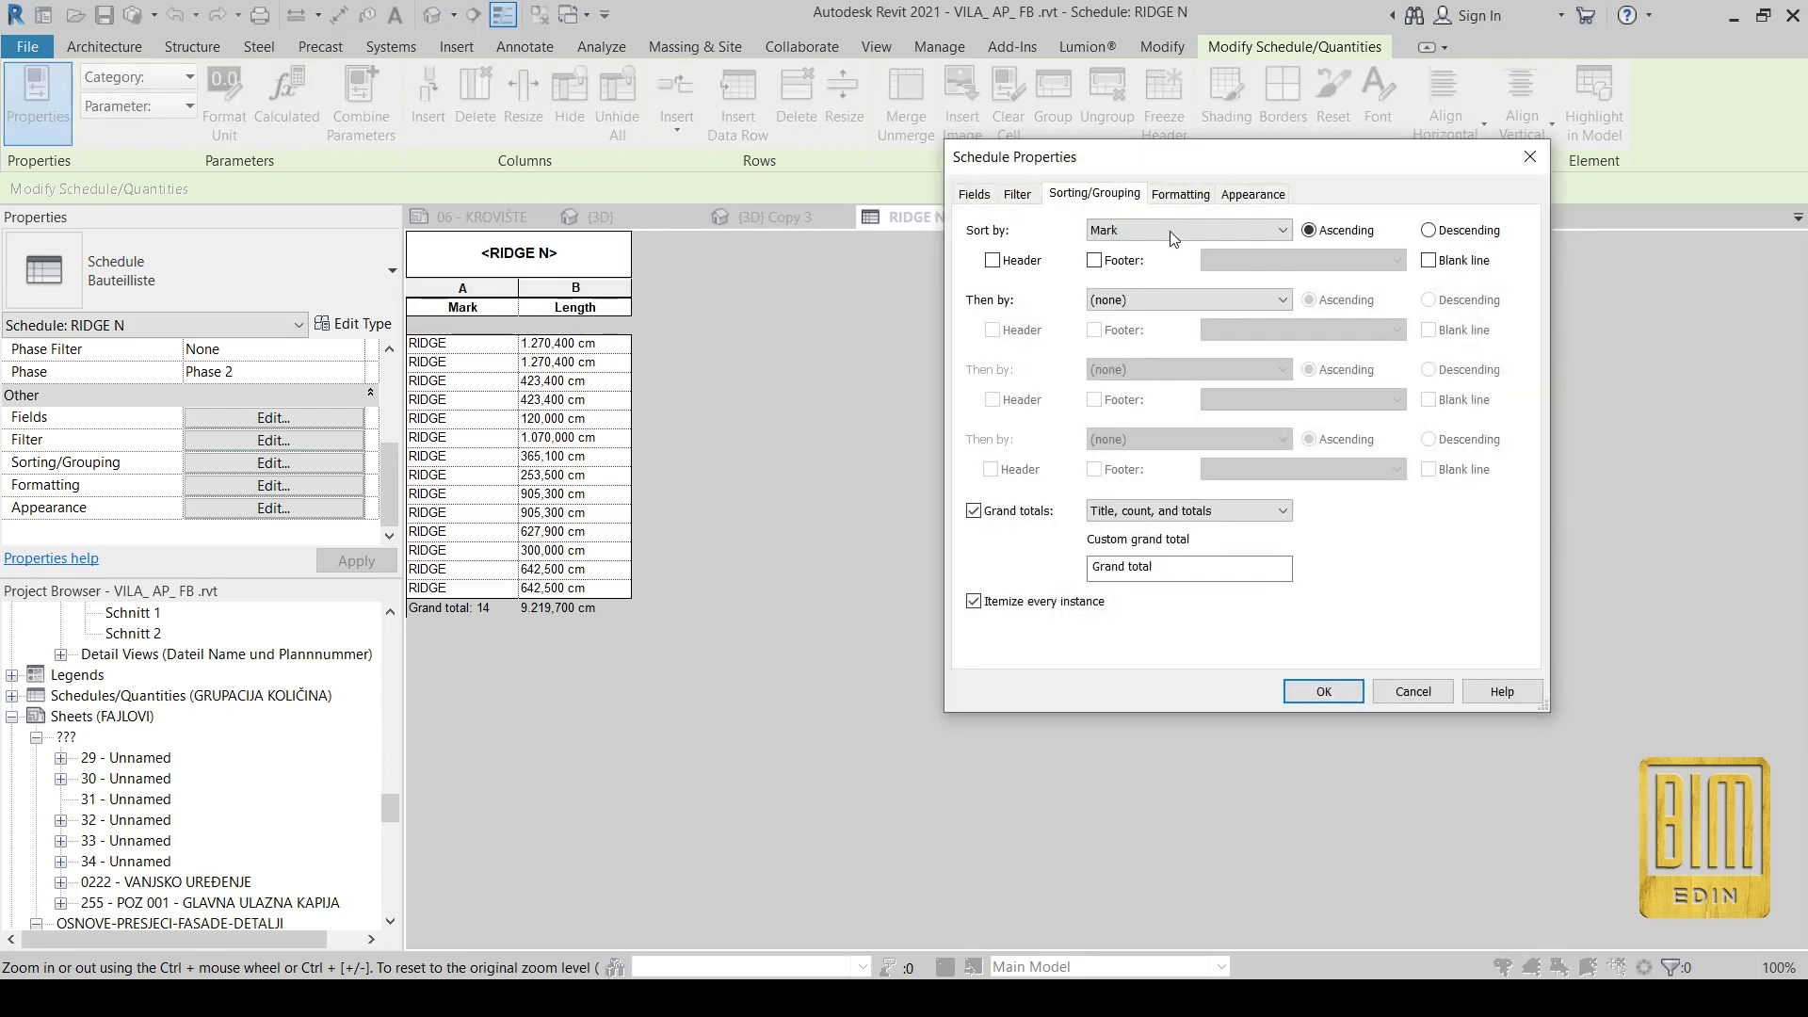
left_click(1180, 194)
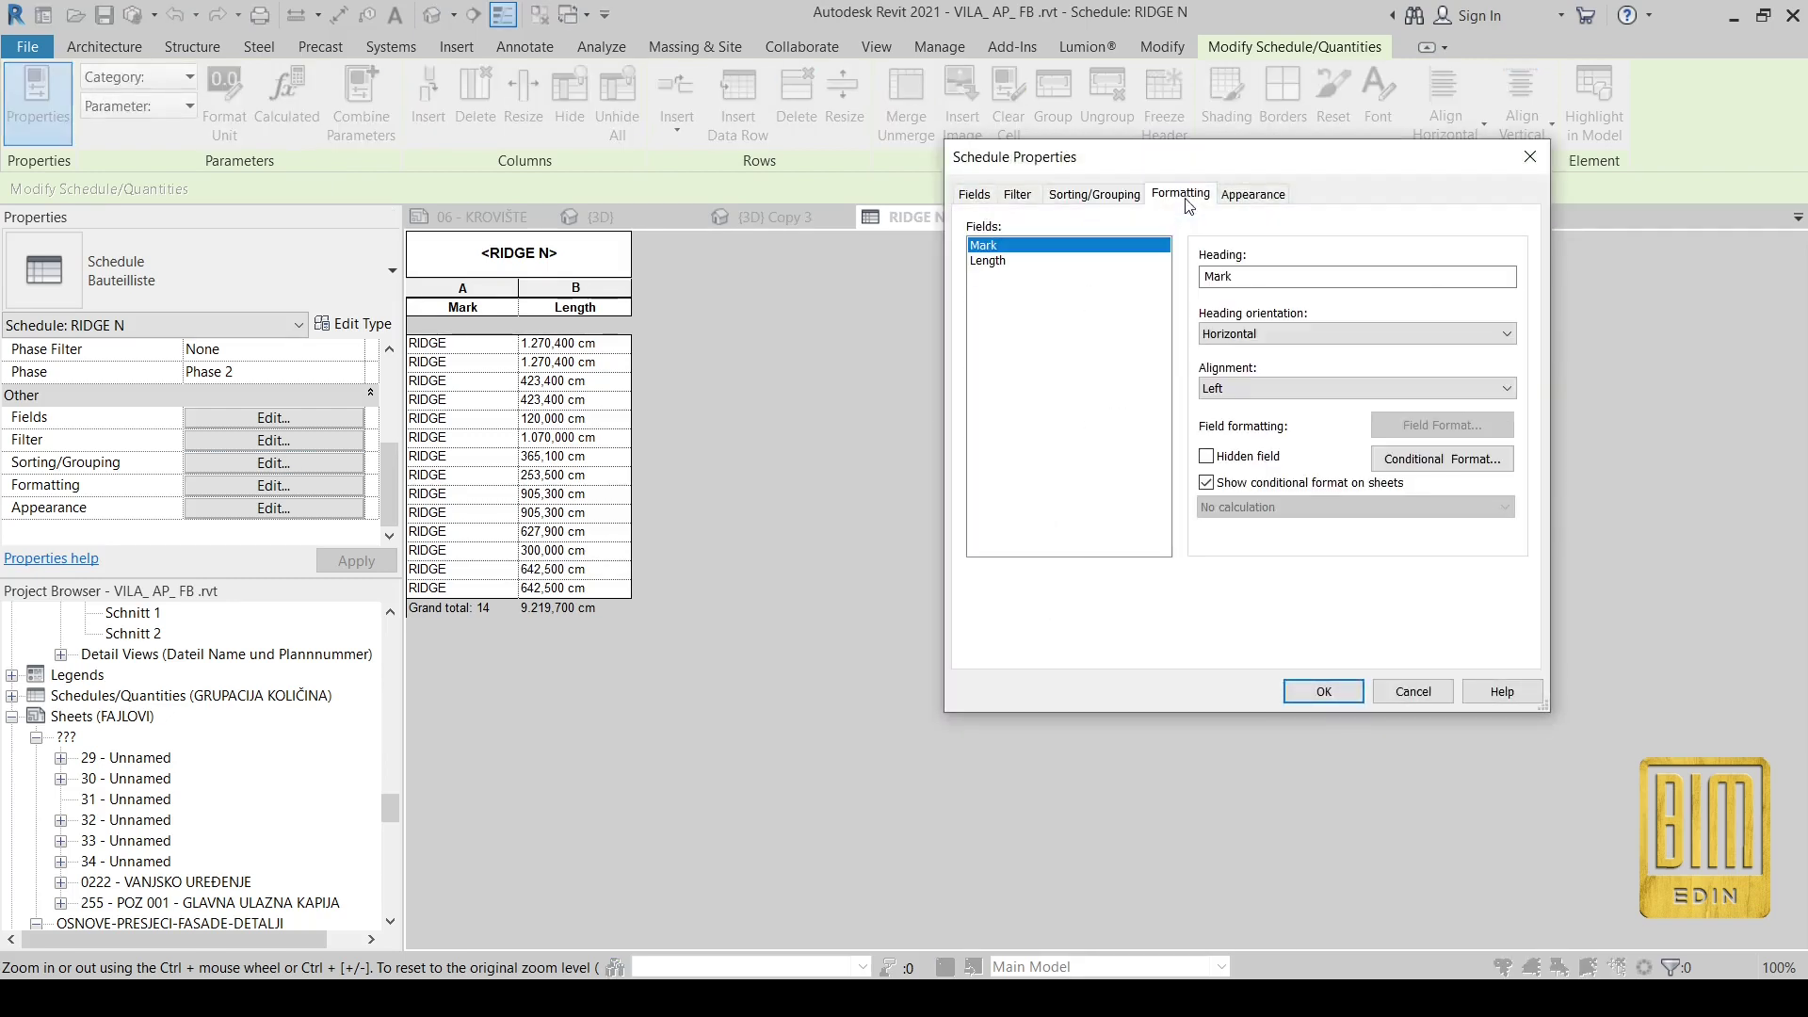
left_click(988, 261)
left_click(1323, 510)
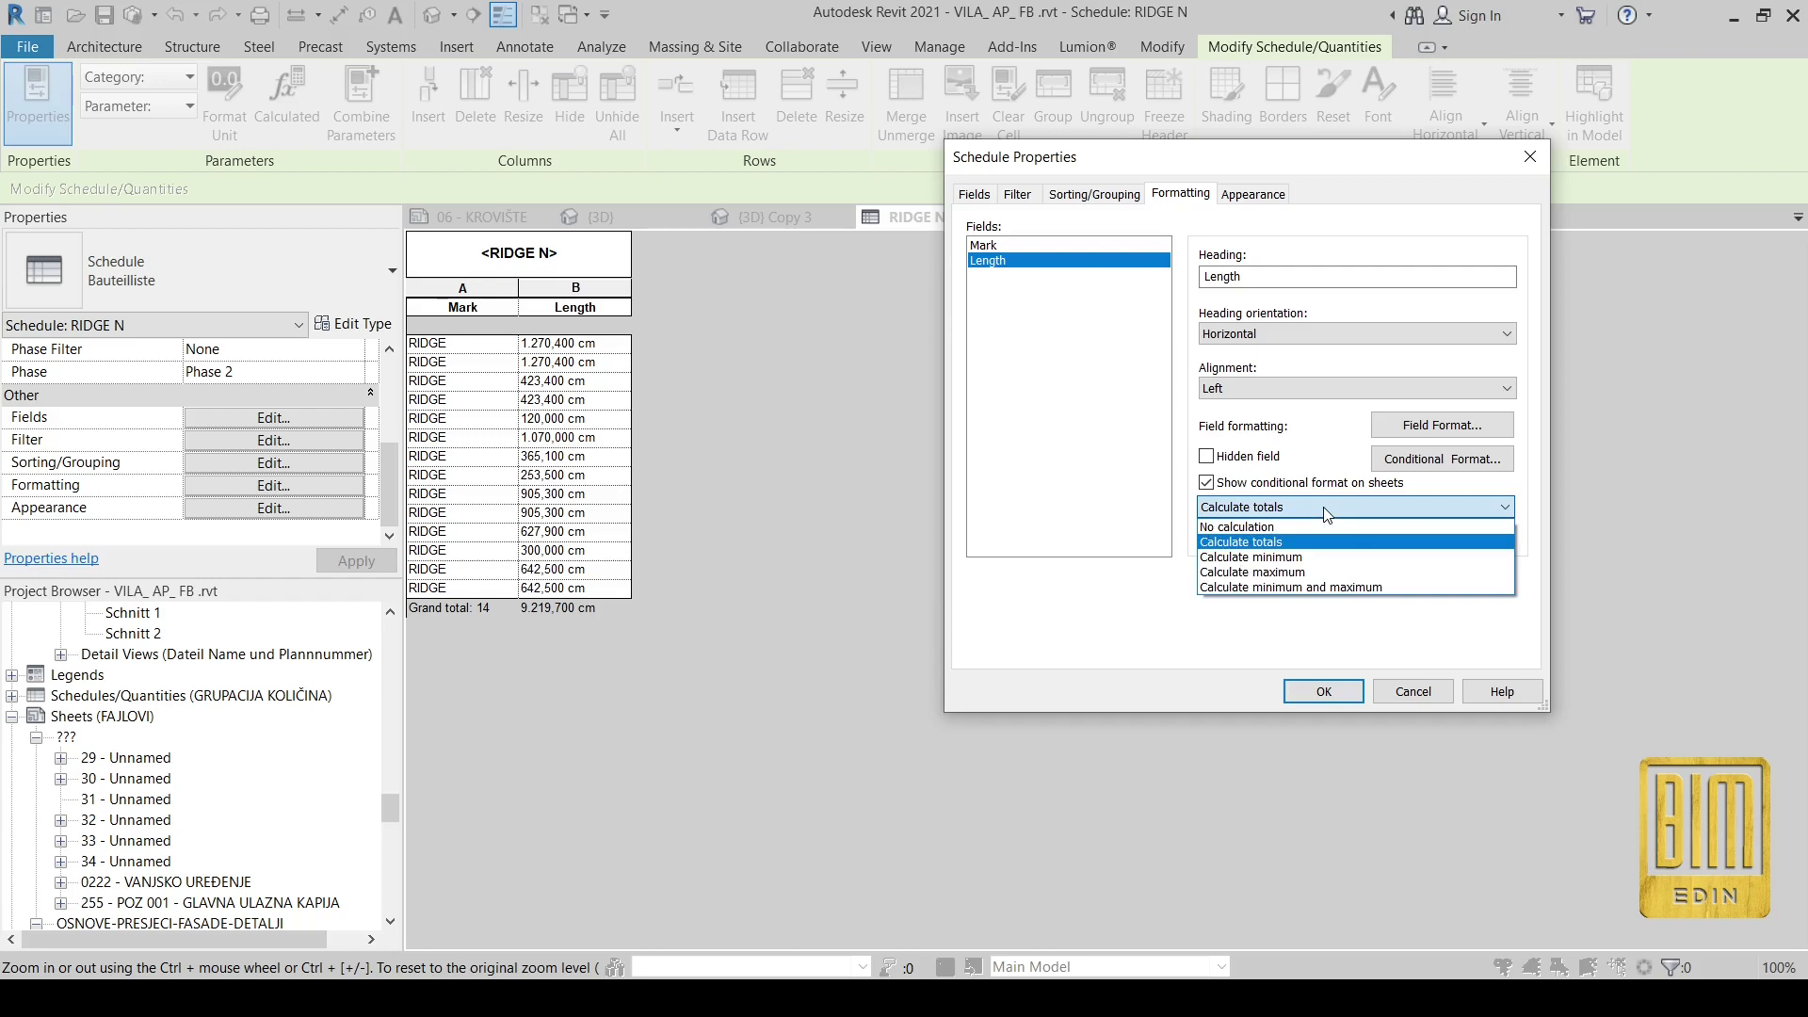
left_click(1325, 513)
left_click(1423, 429)
left_click(1084, 277)
left_click(1252, 313)
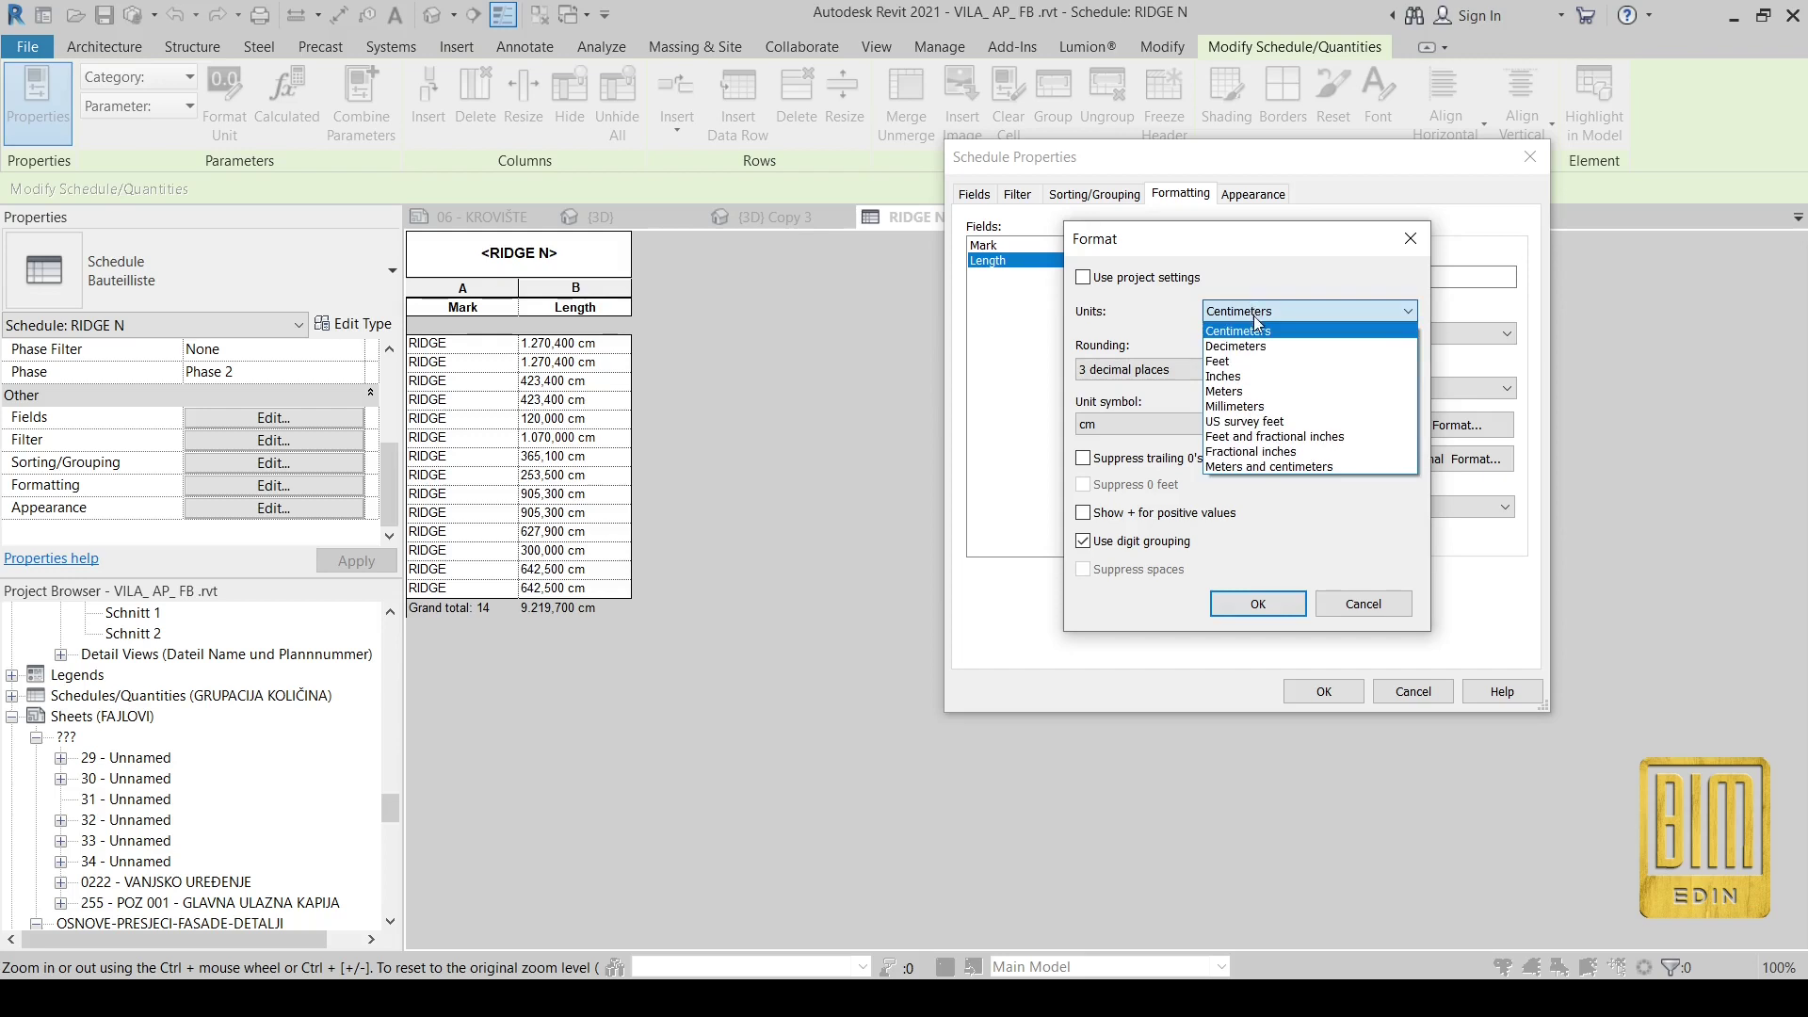
left_click(1258, 392)
left_click(1260, 606)
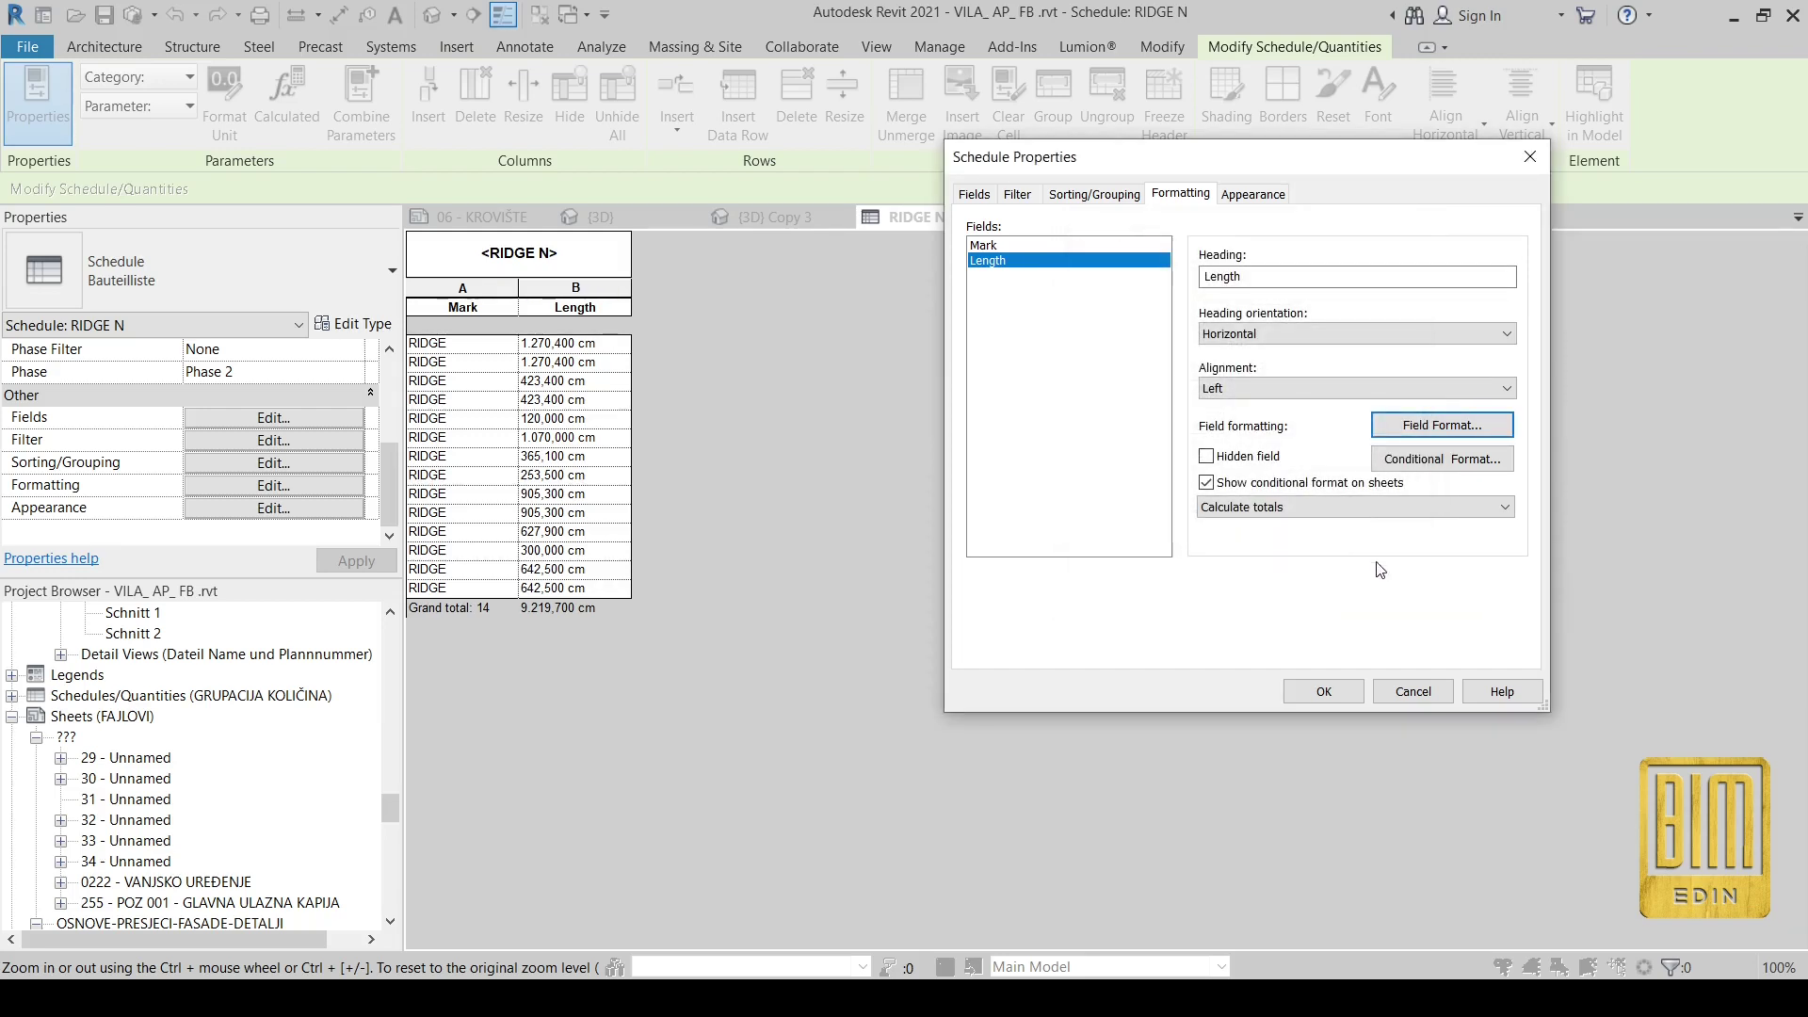
left_click(1324, 695)
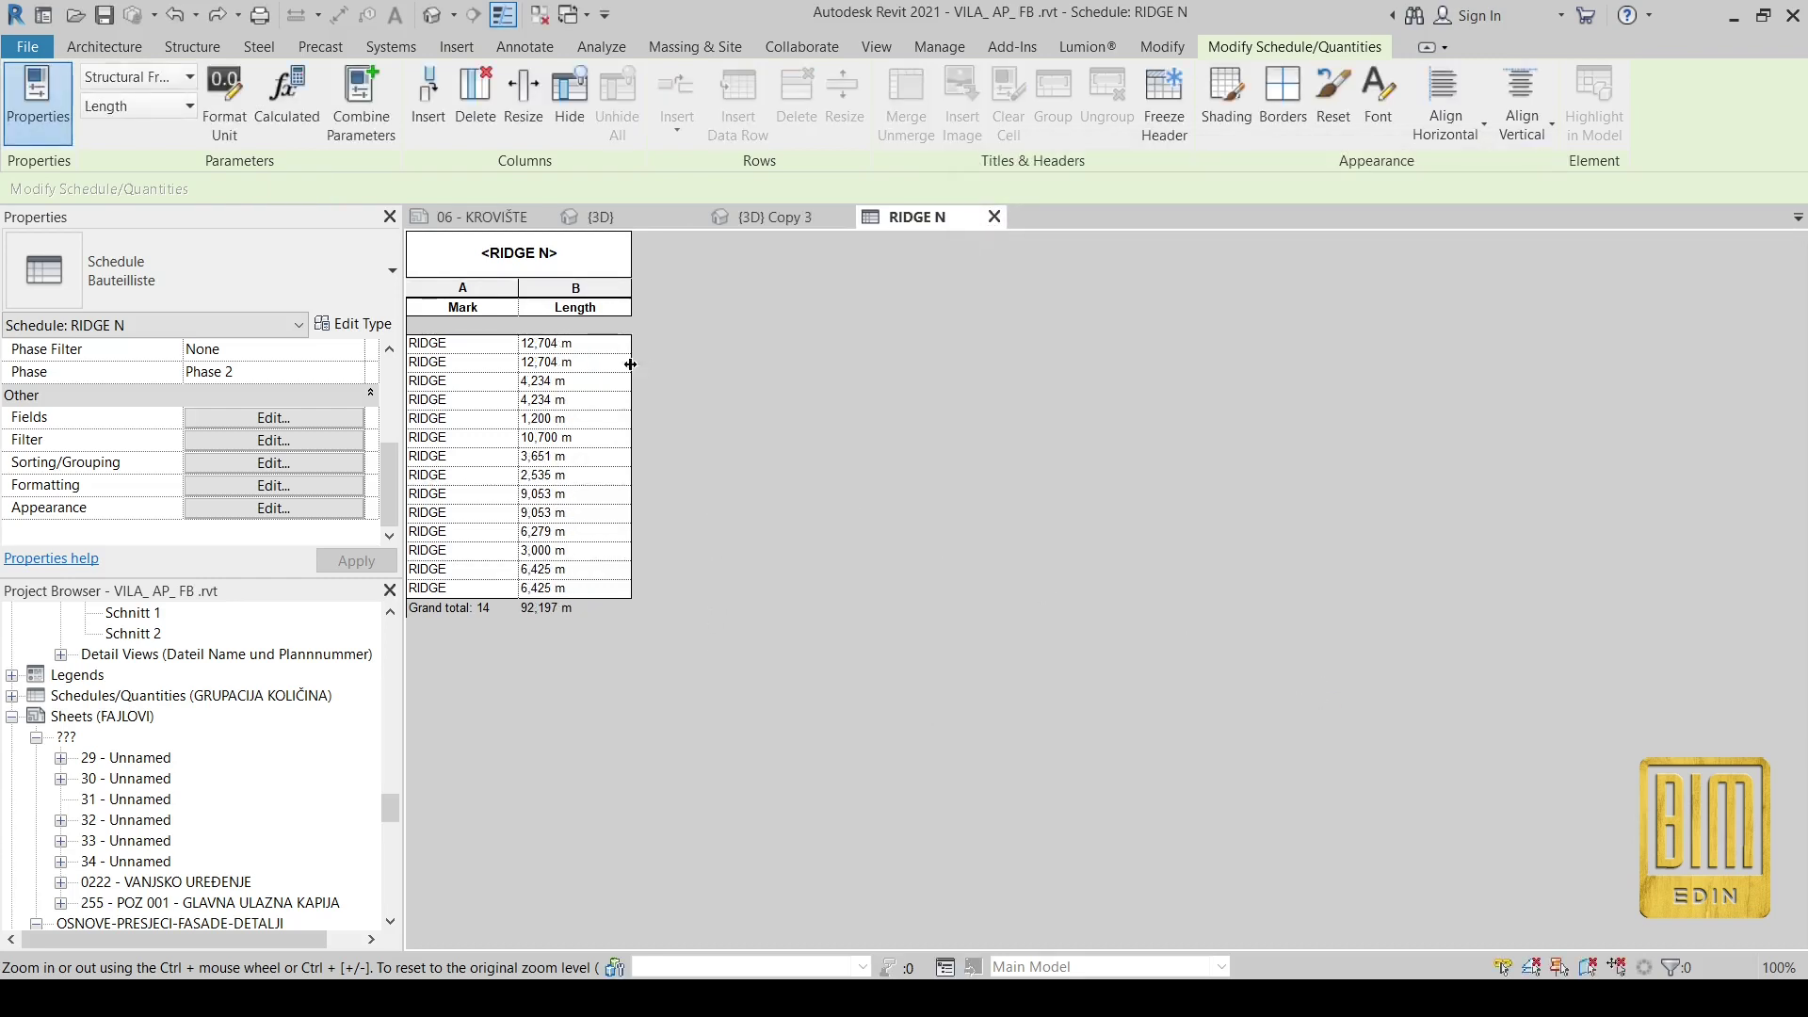
- Add a calculated field NUMBER OF RIDGES with the formula Length / 4
left_click(274, 420)
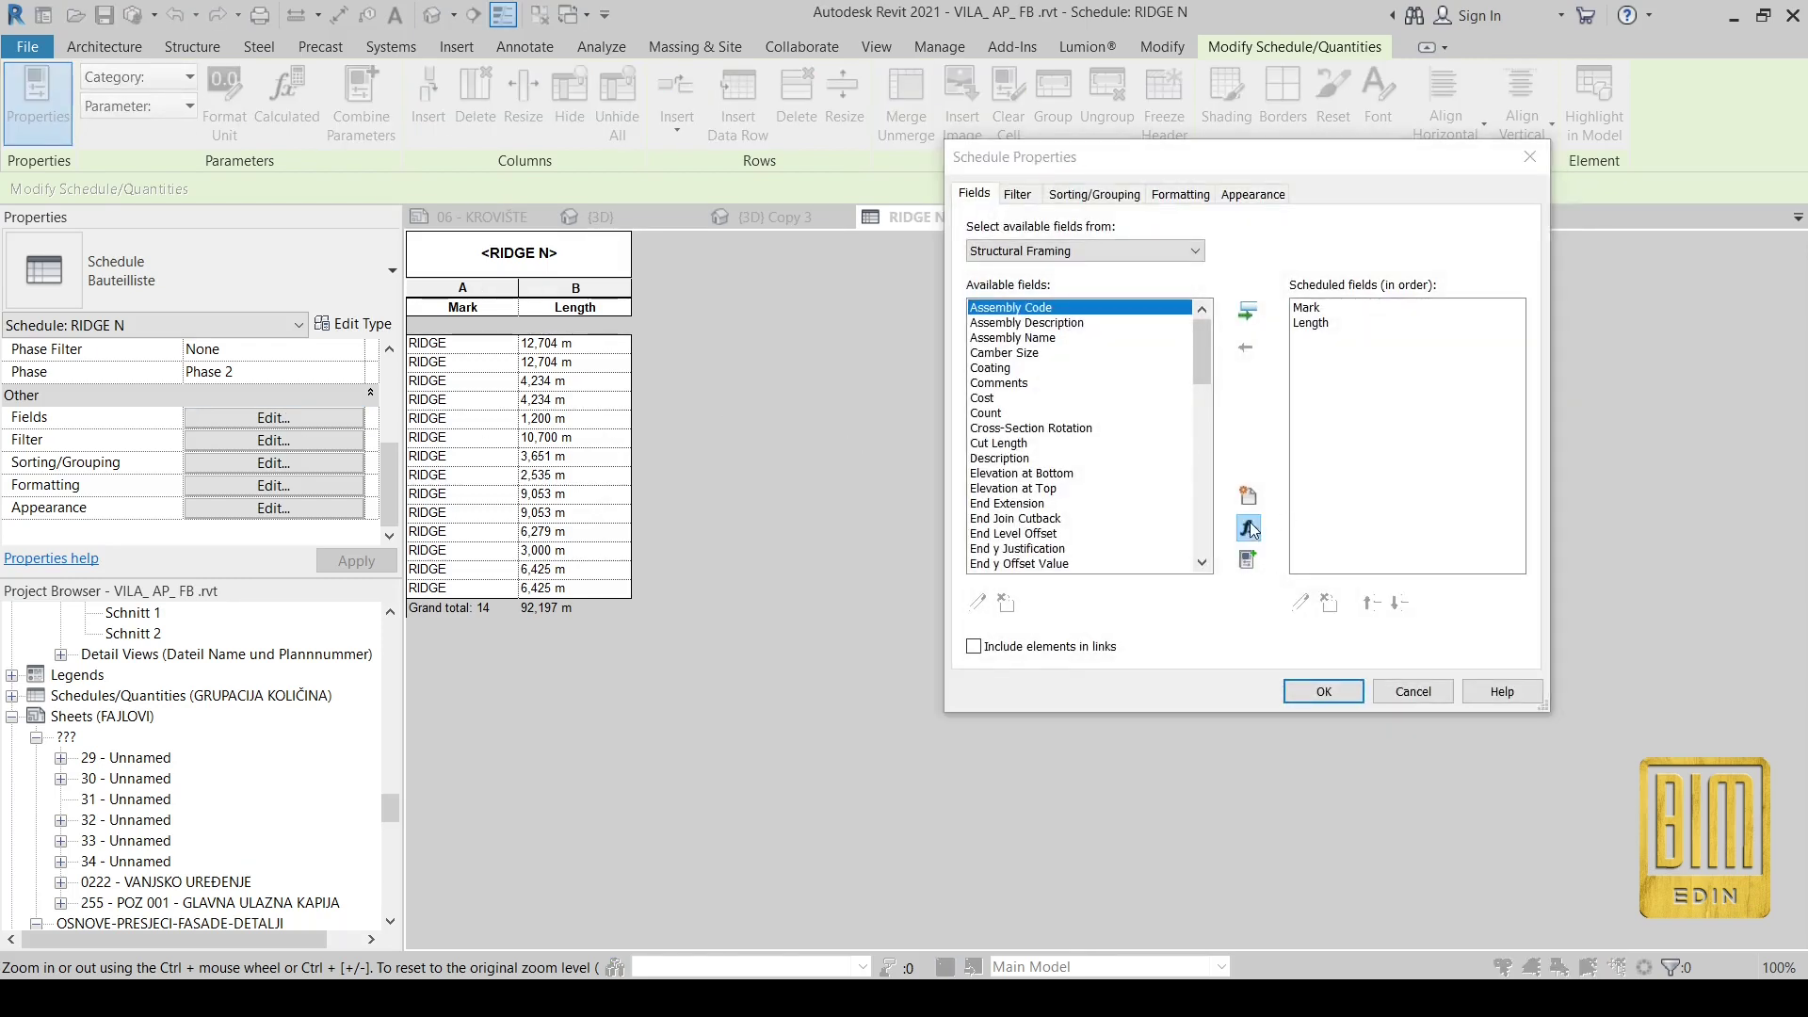
left_click(1248, 528)
type("RIDGE")
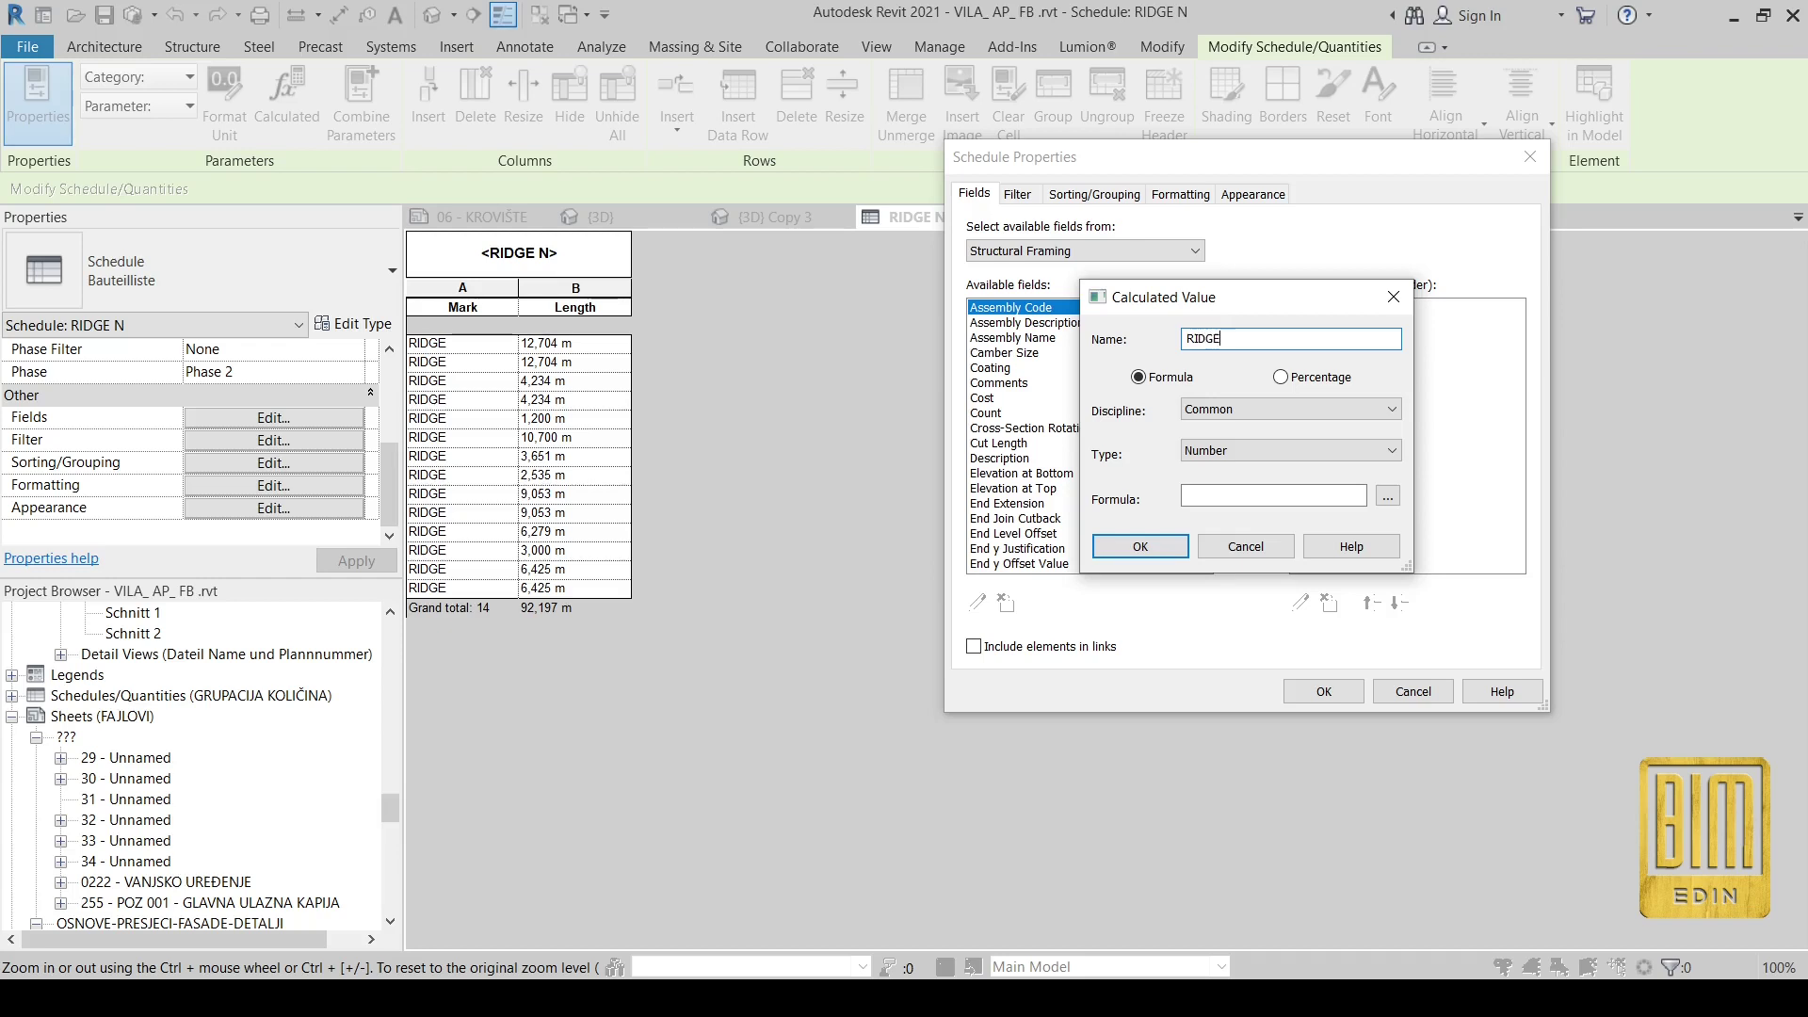
type("G")
key("BackSpace")
key("BackSpace")
key("BackSpace")
key("BackSpace")
type("N")
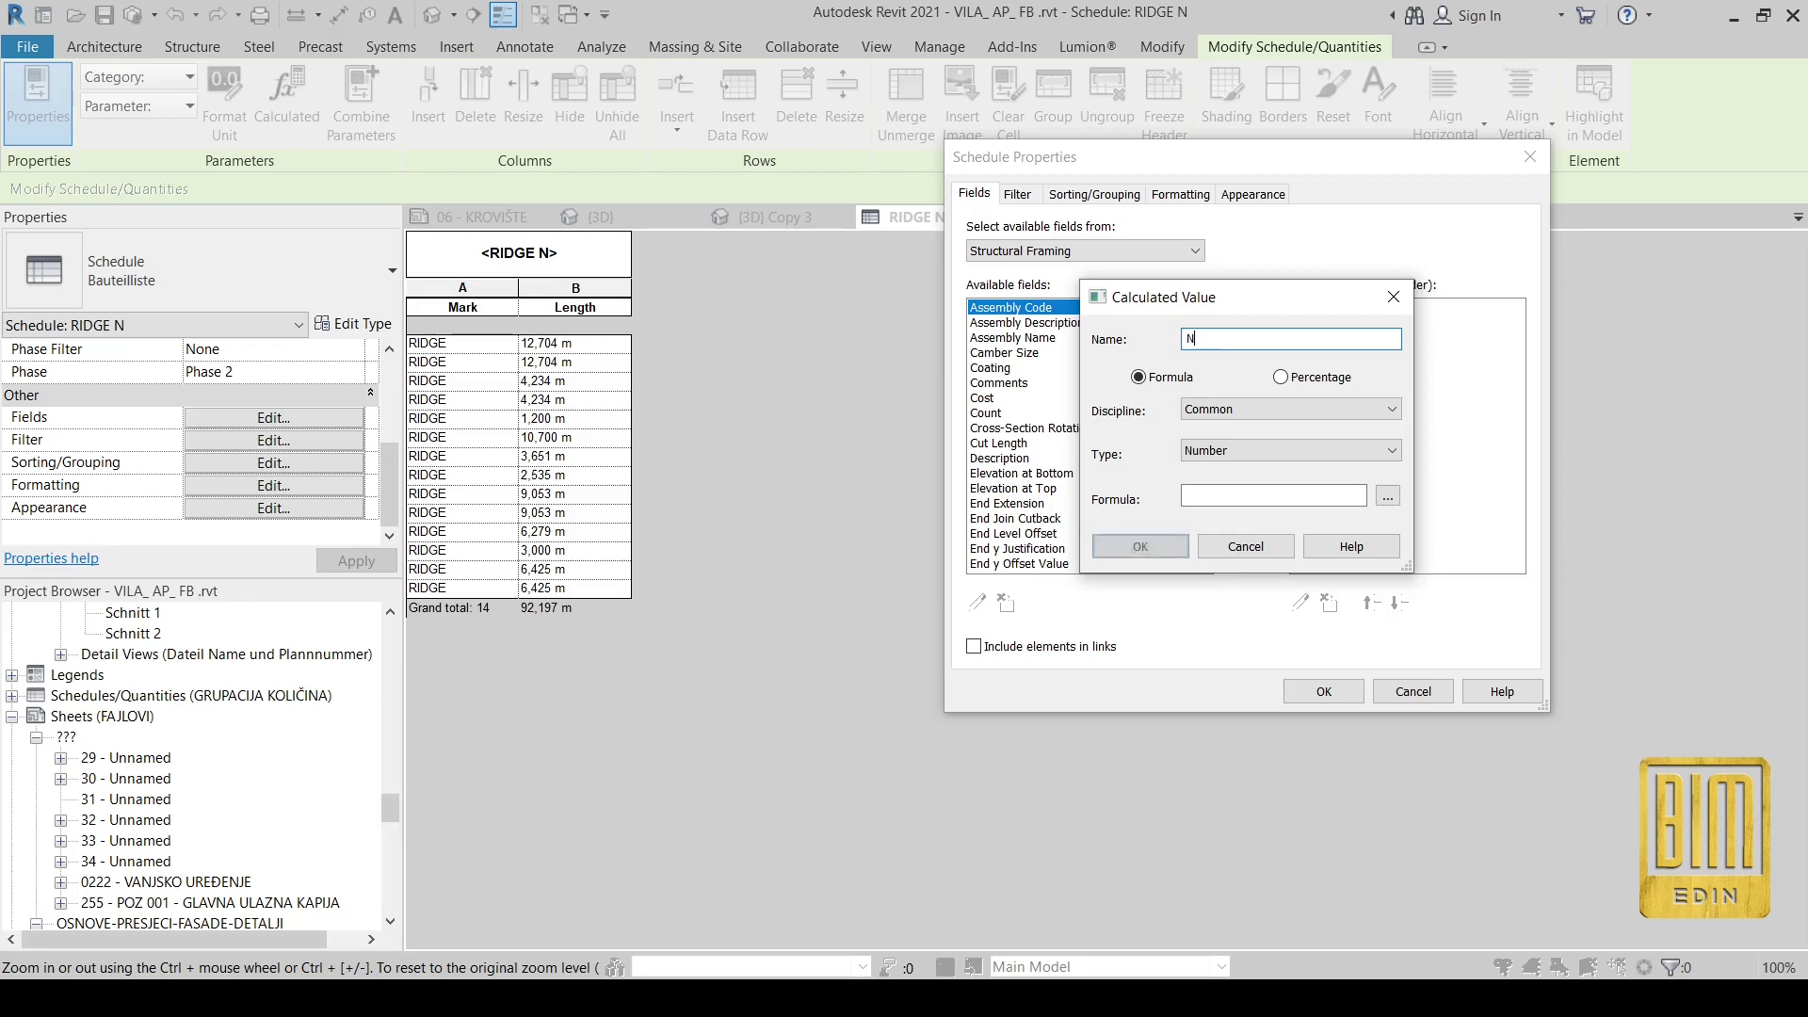
type("UM")
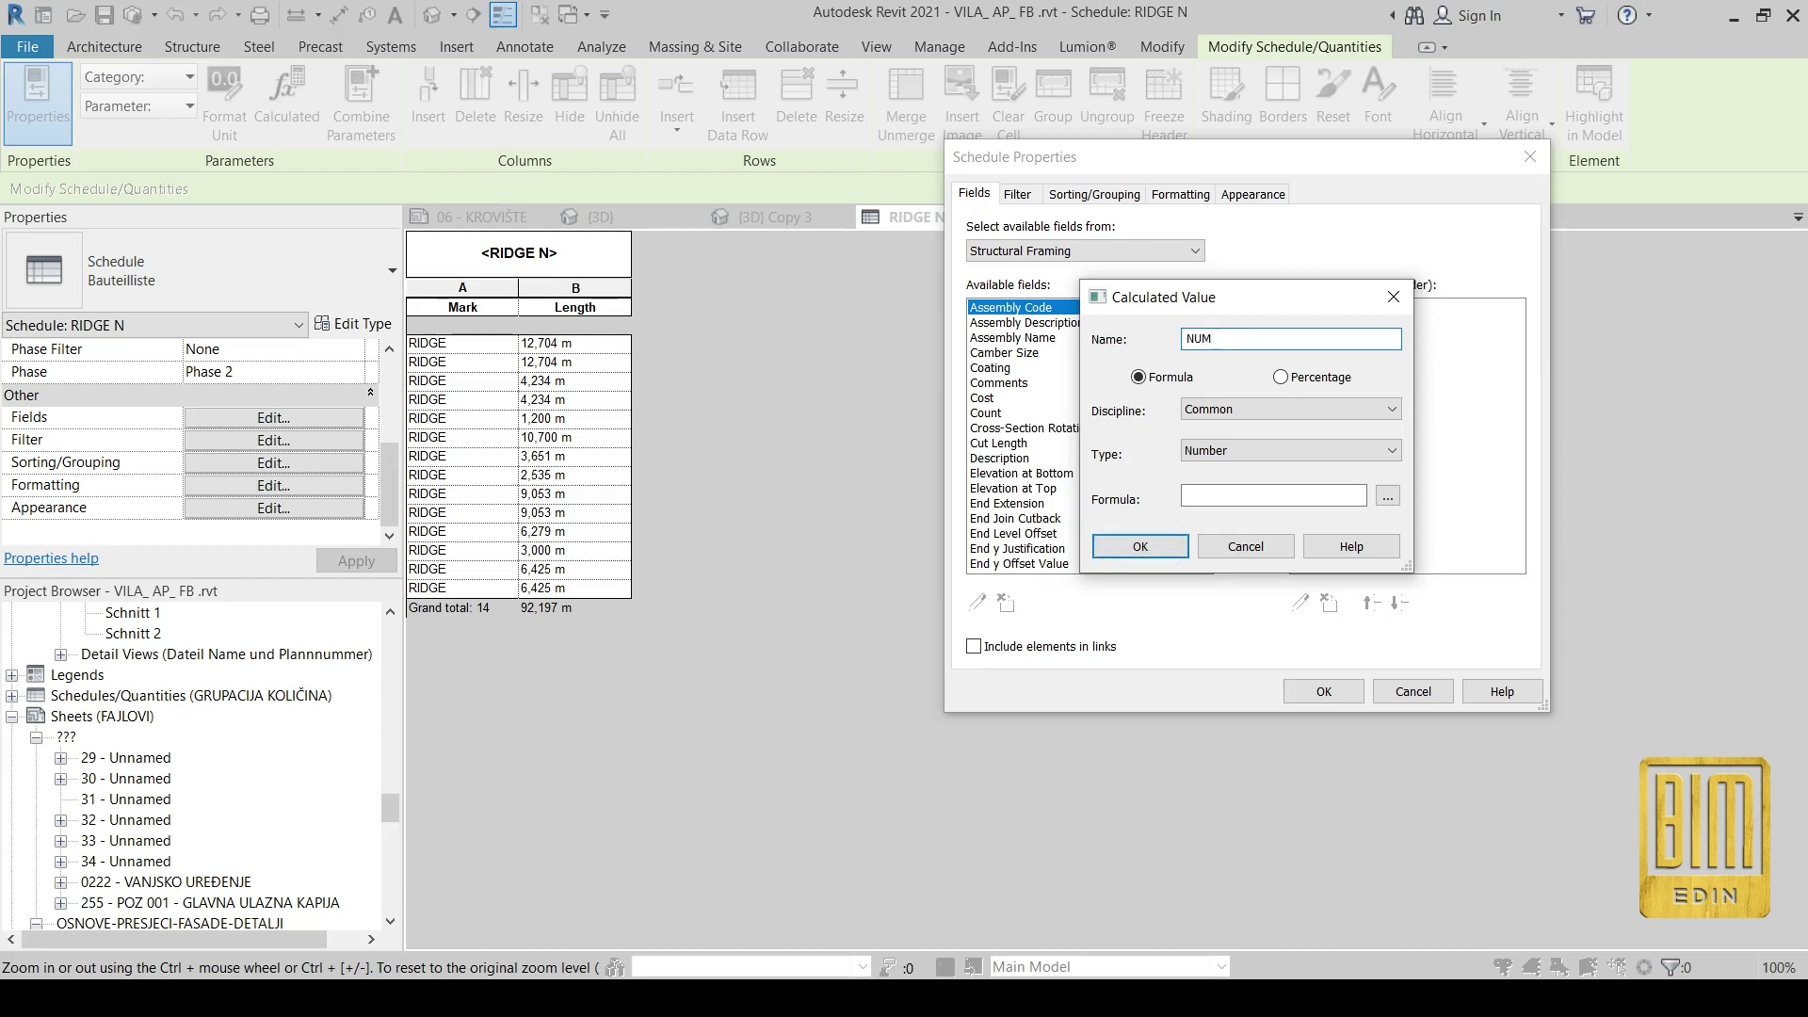
type("BER OF RIDGES")
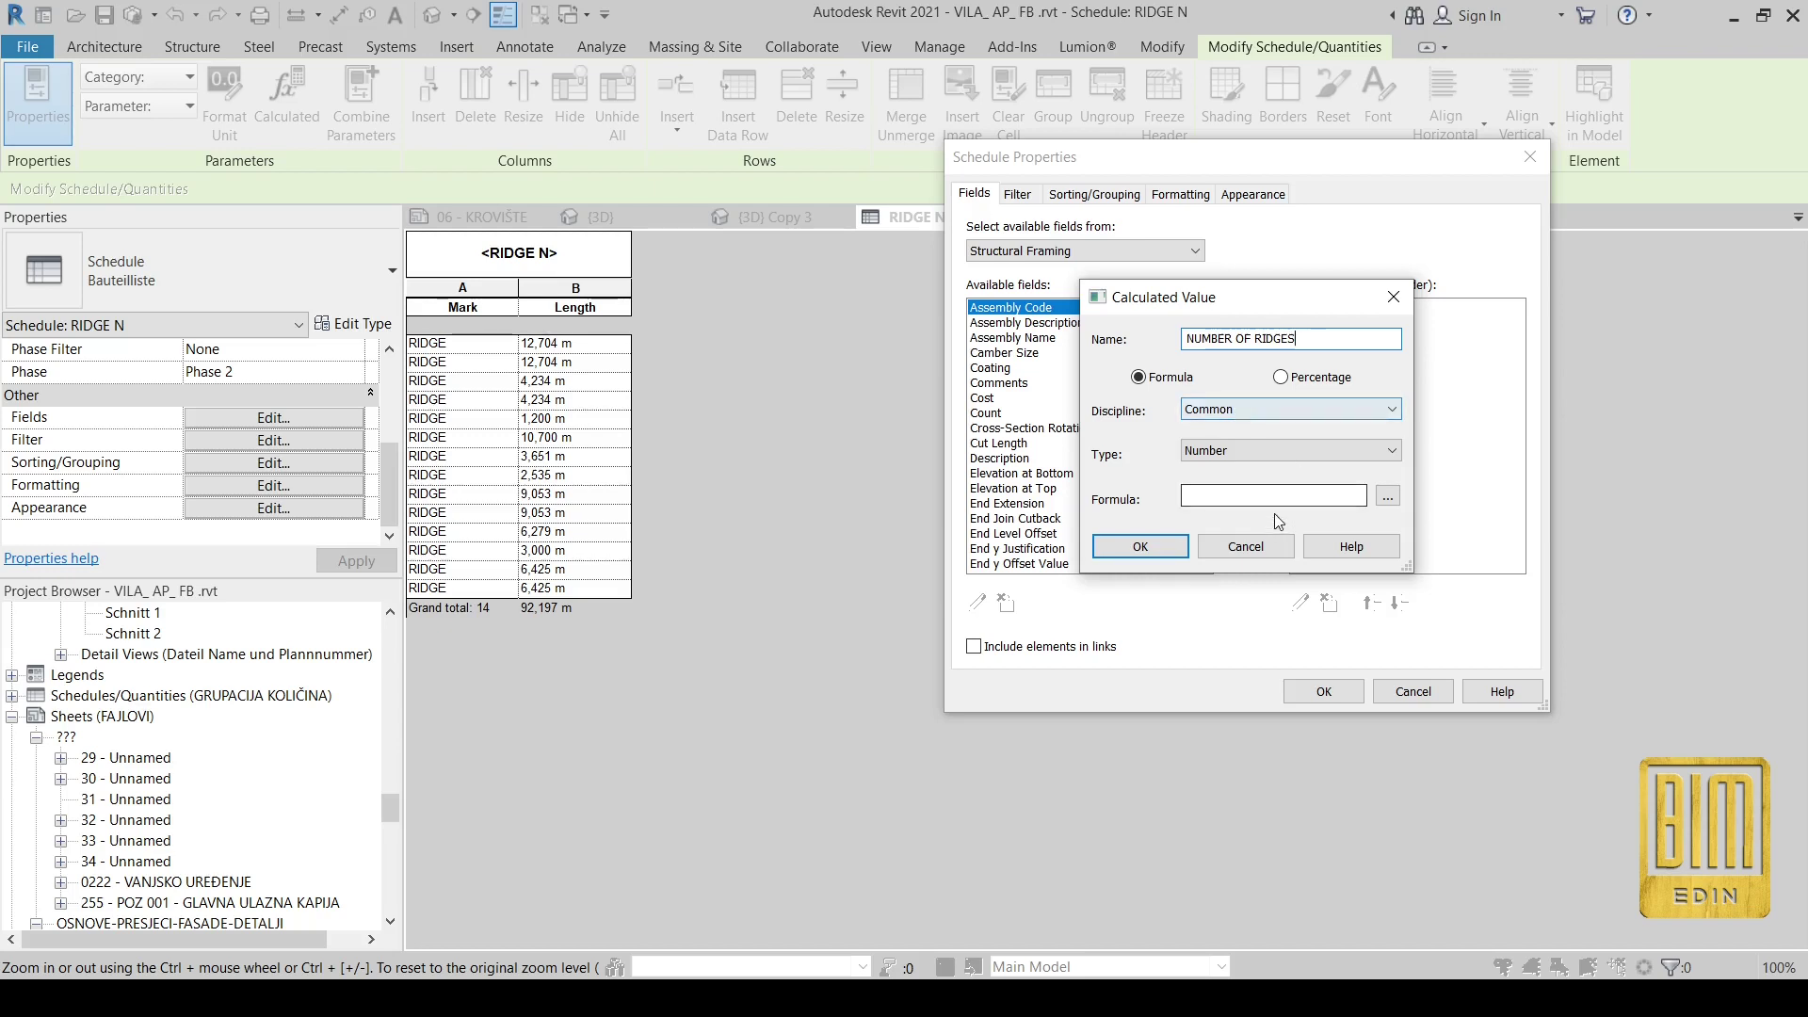
left_click(1388, 498)
left_click(1137, 363)
left_click(1233, 587)
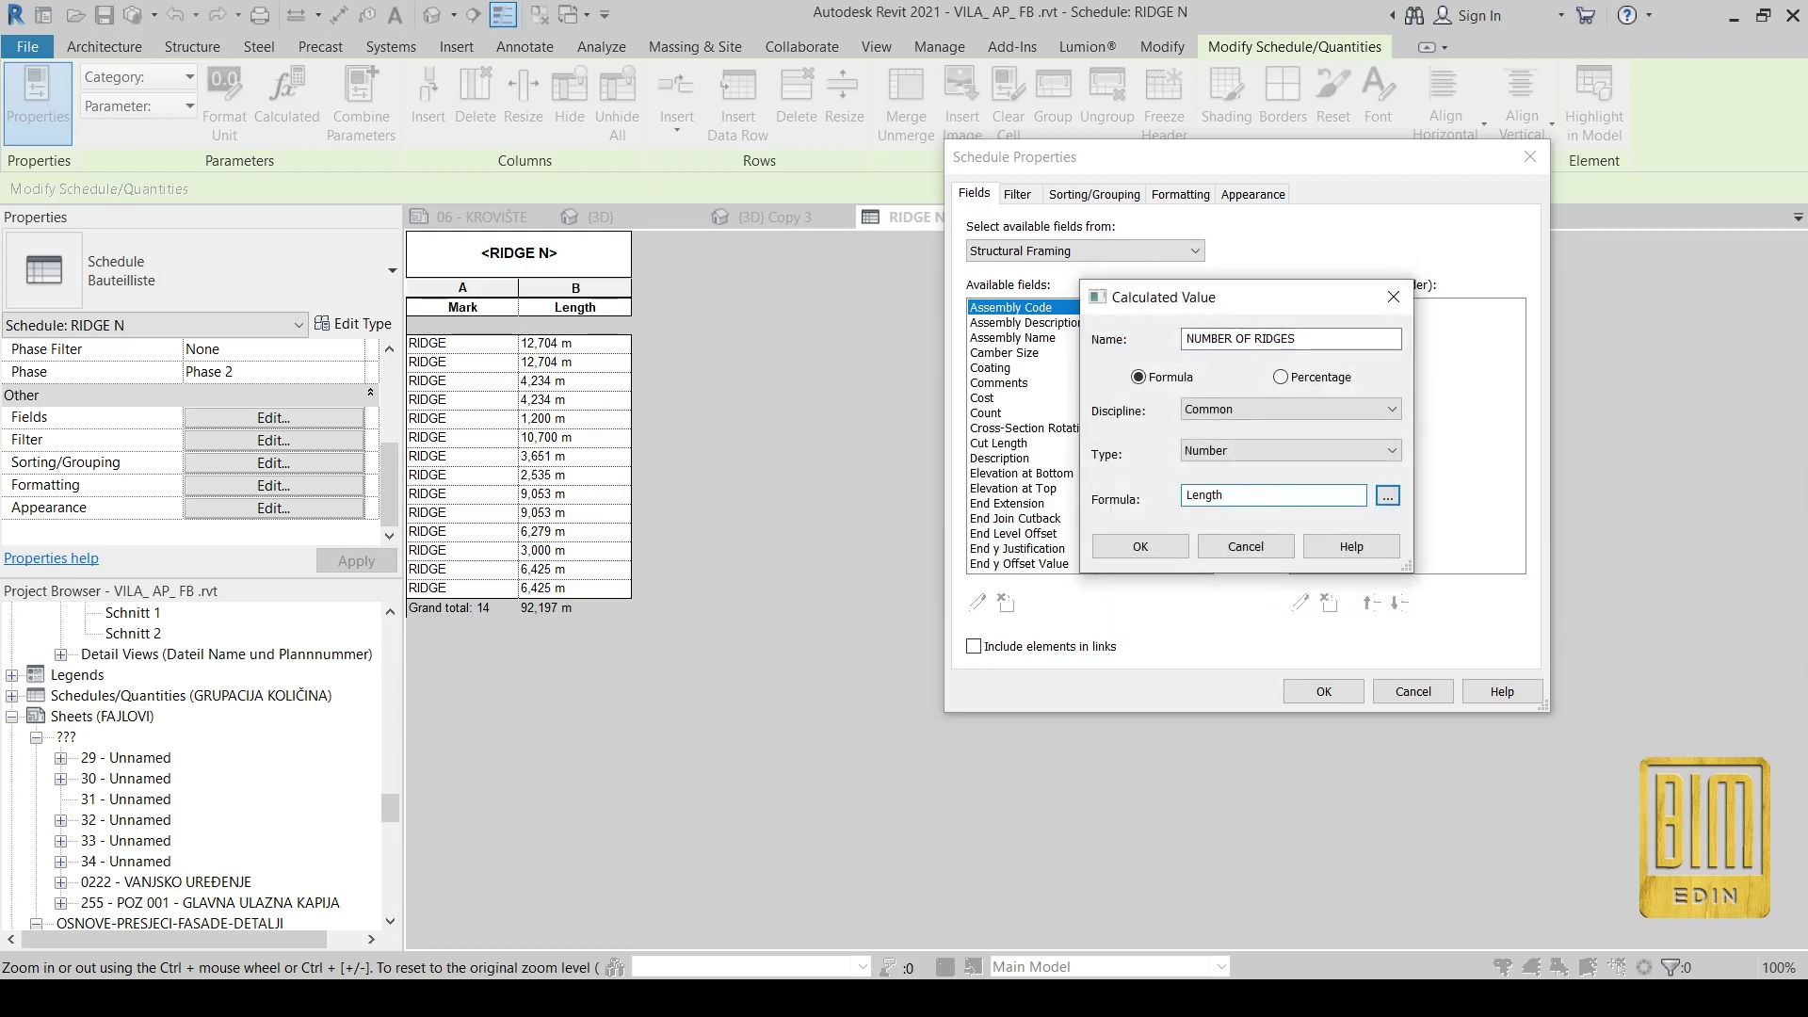
type("/ 40 CM")
left_click(1131, 552)
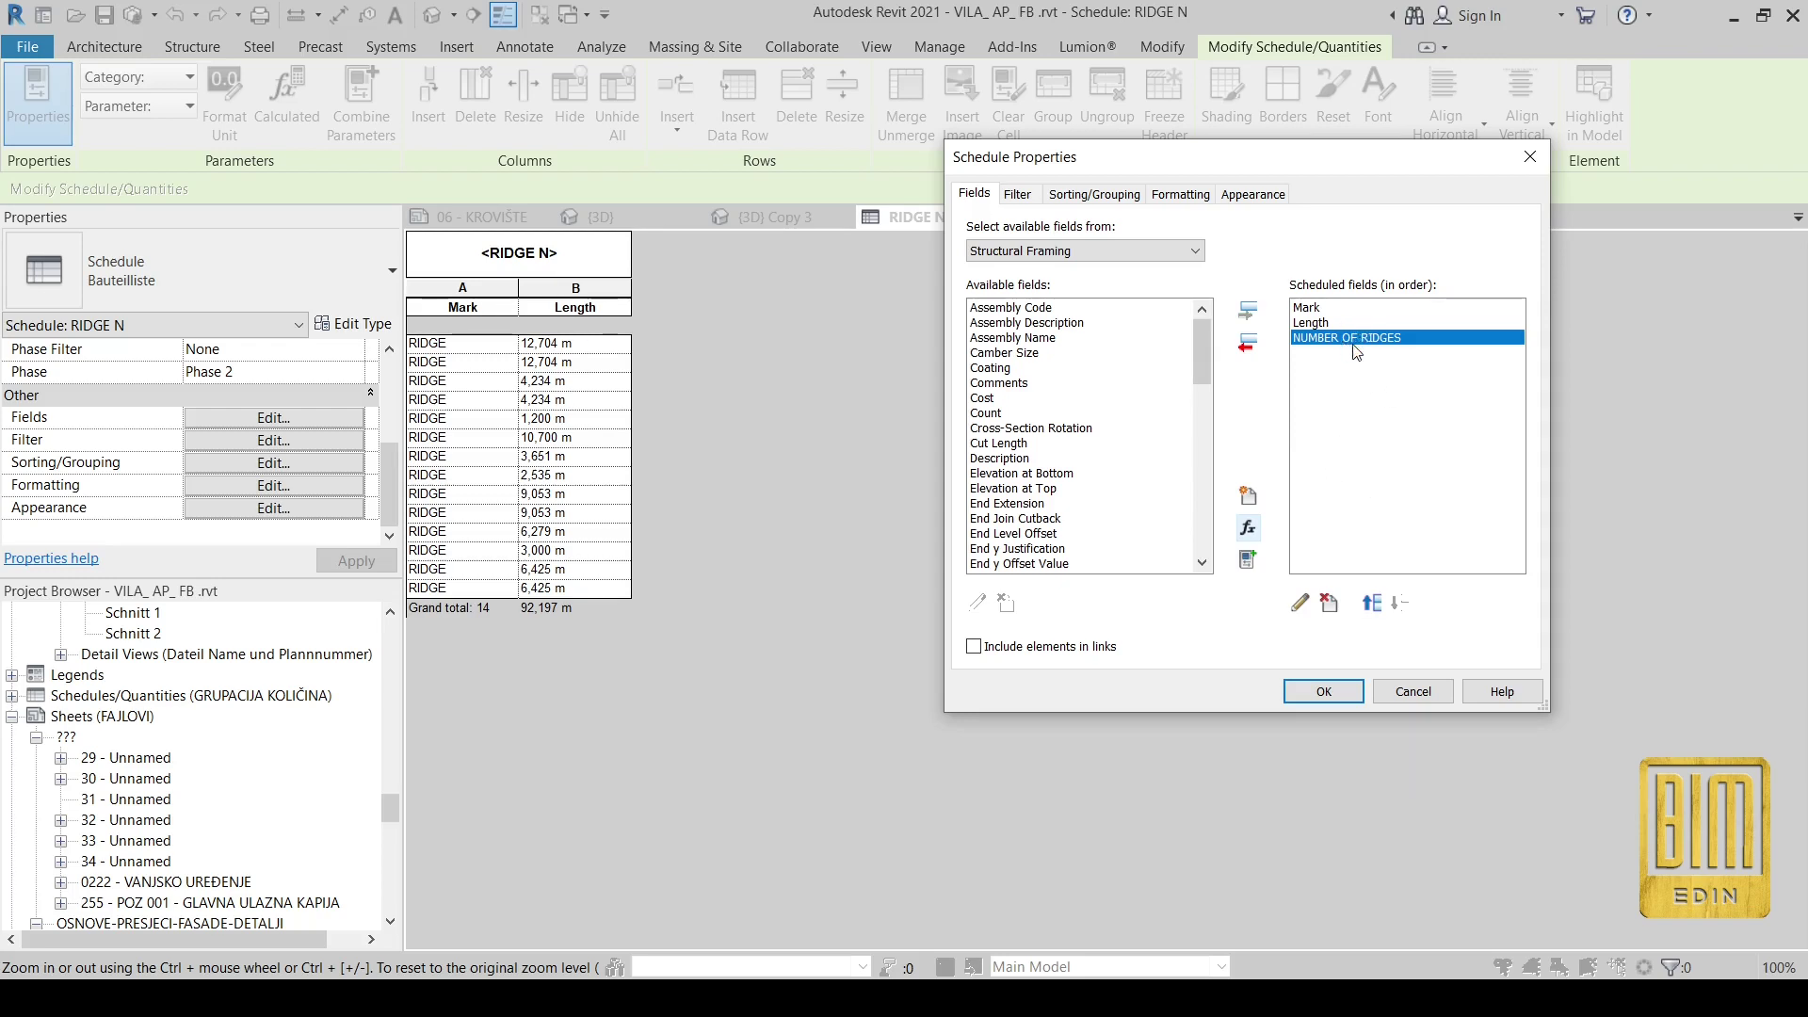
- Set NUMBER OF RIDGES to Calculate totals and apply it to the schedule
left_click(1180, 194)
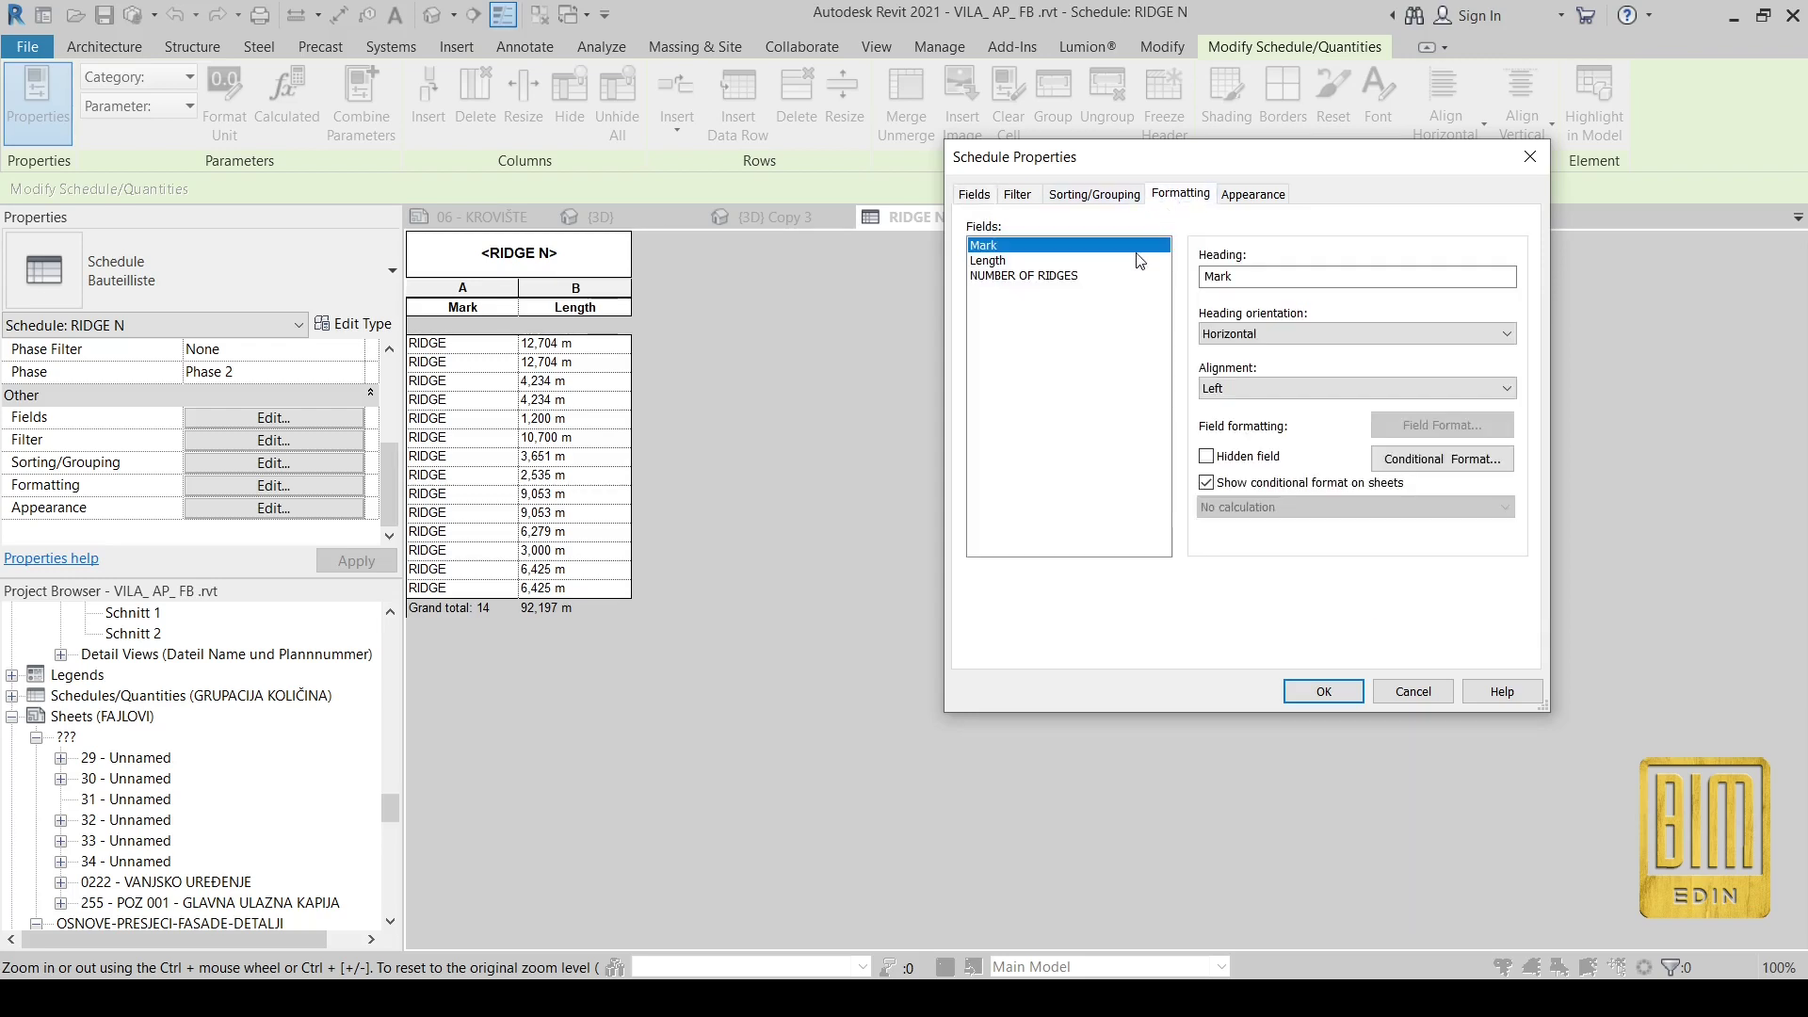
left_click(1029, 276)
left_click(1281, 508)
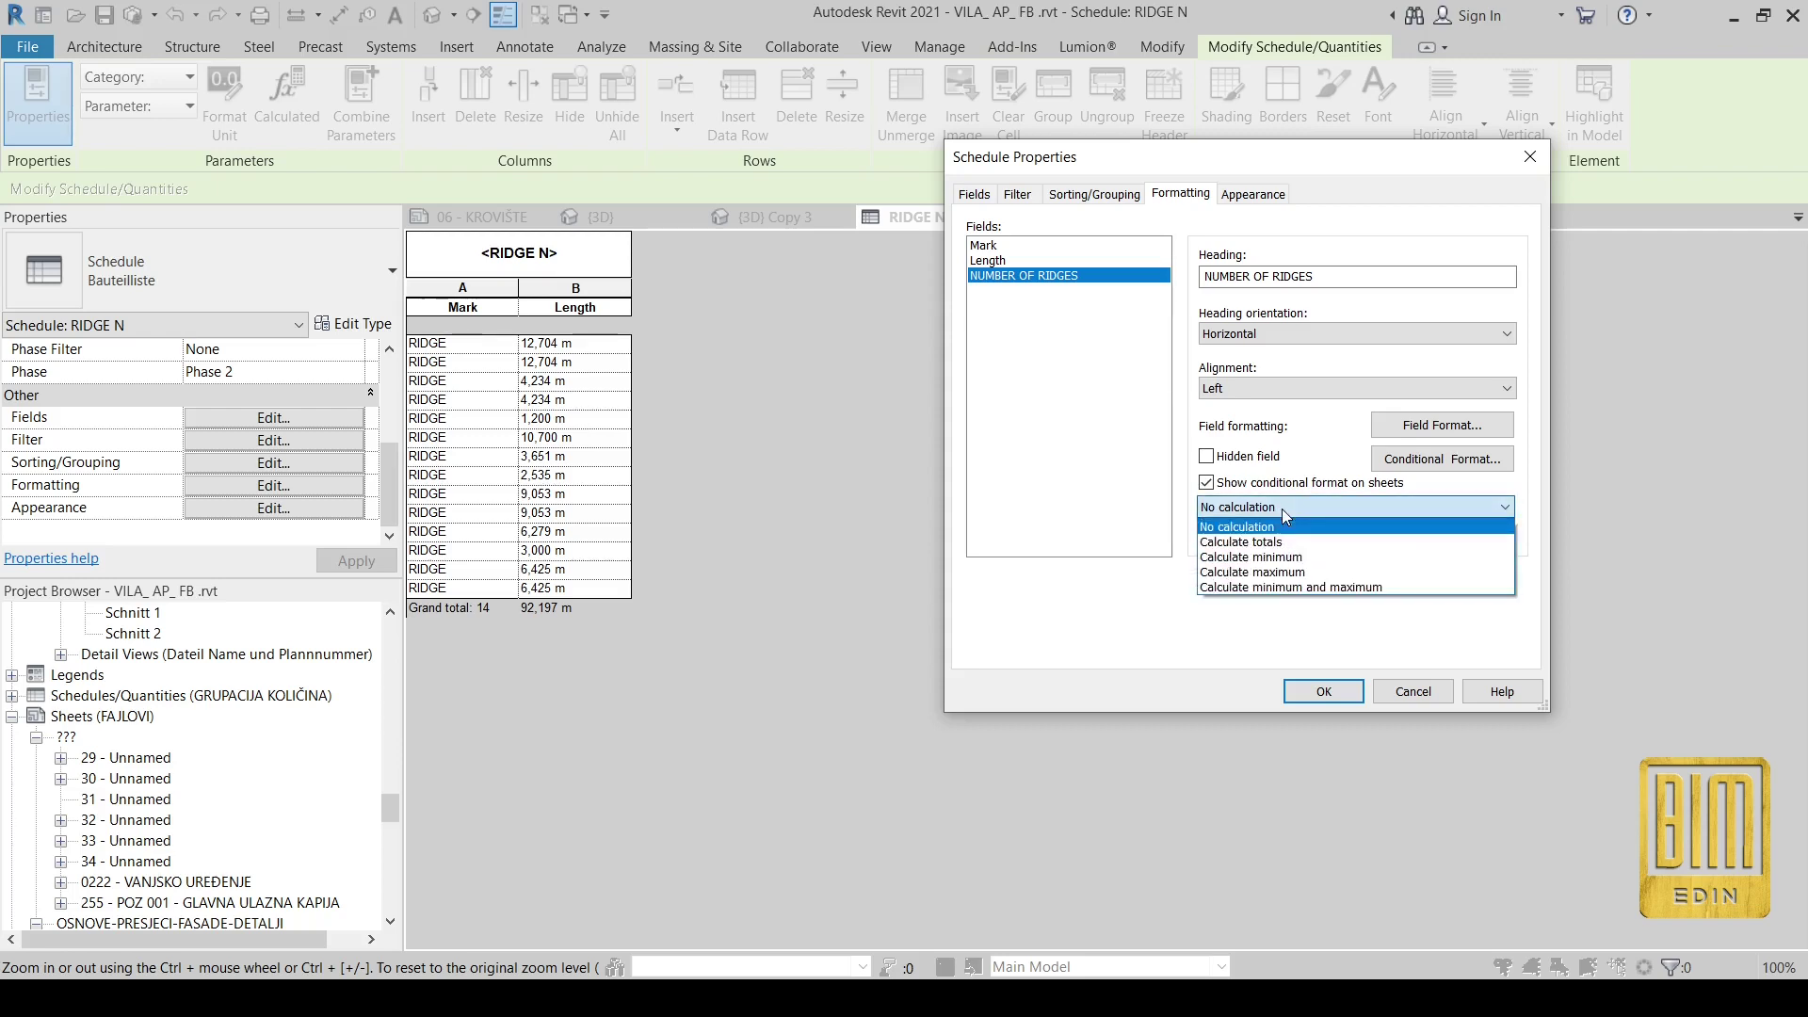
left_click(1273, 543)
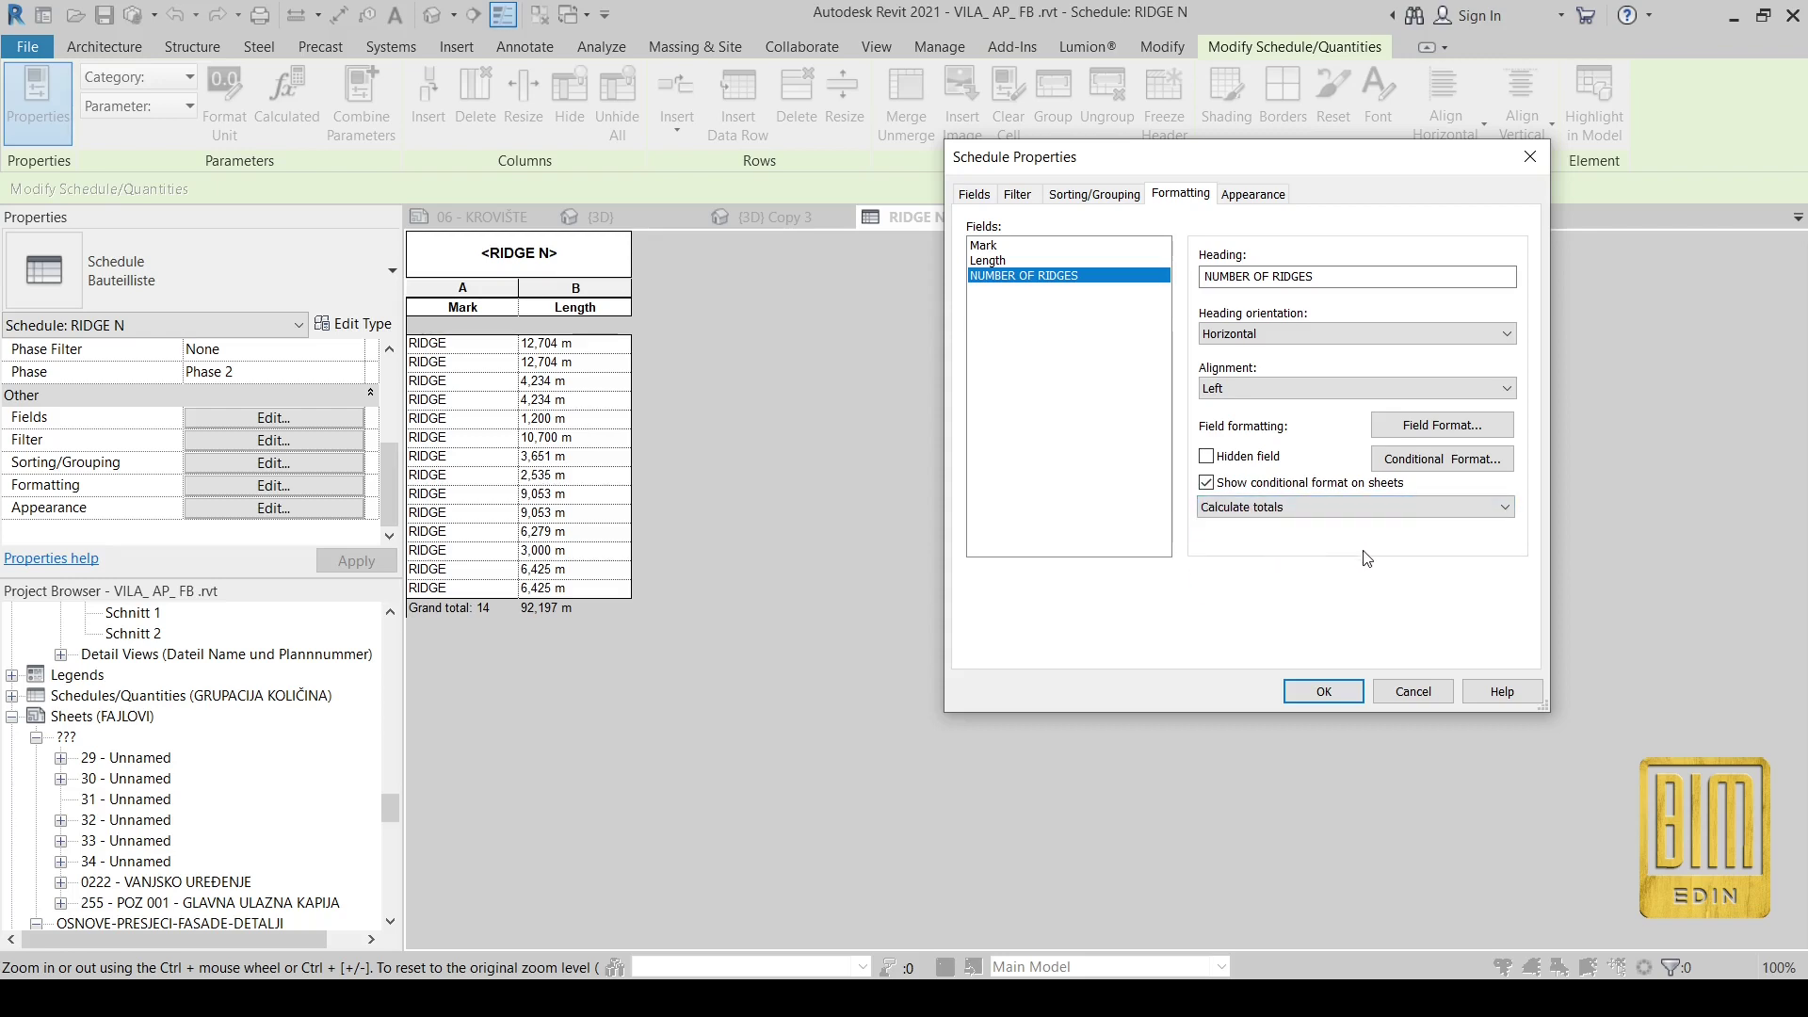
left_click(1298, 691)
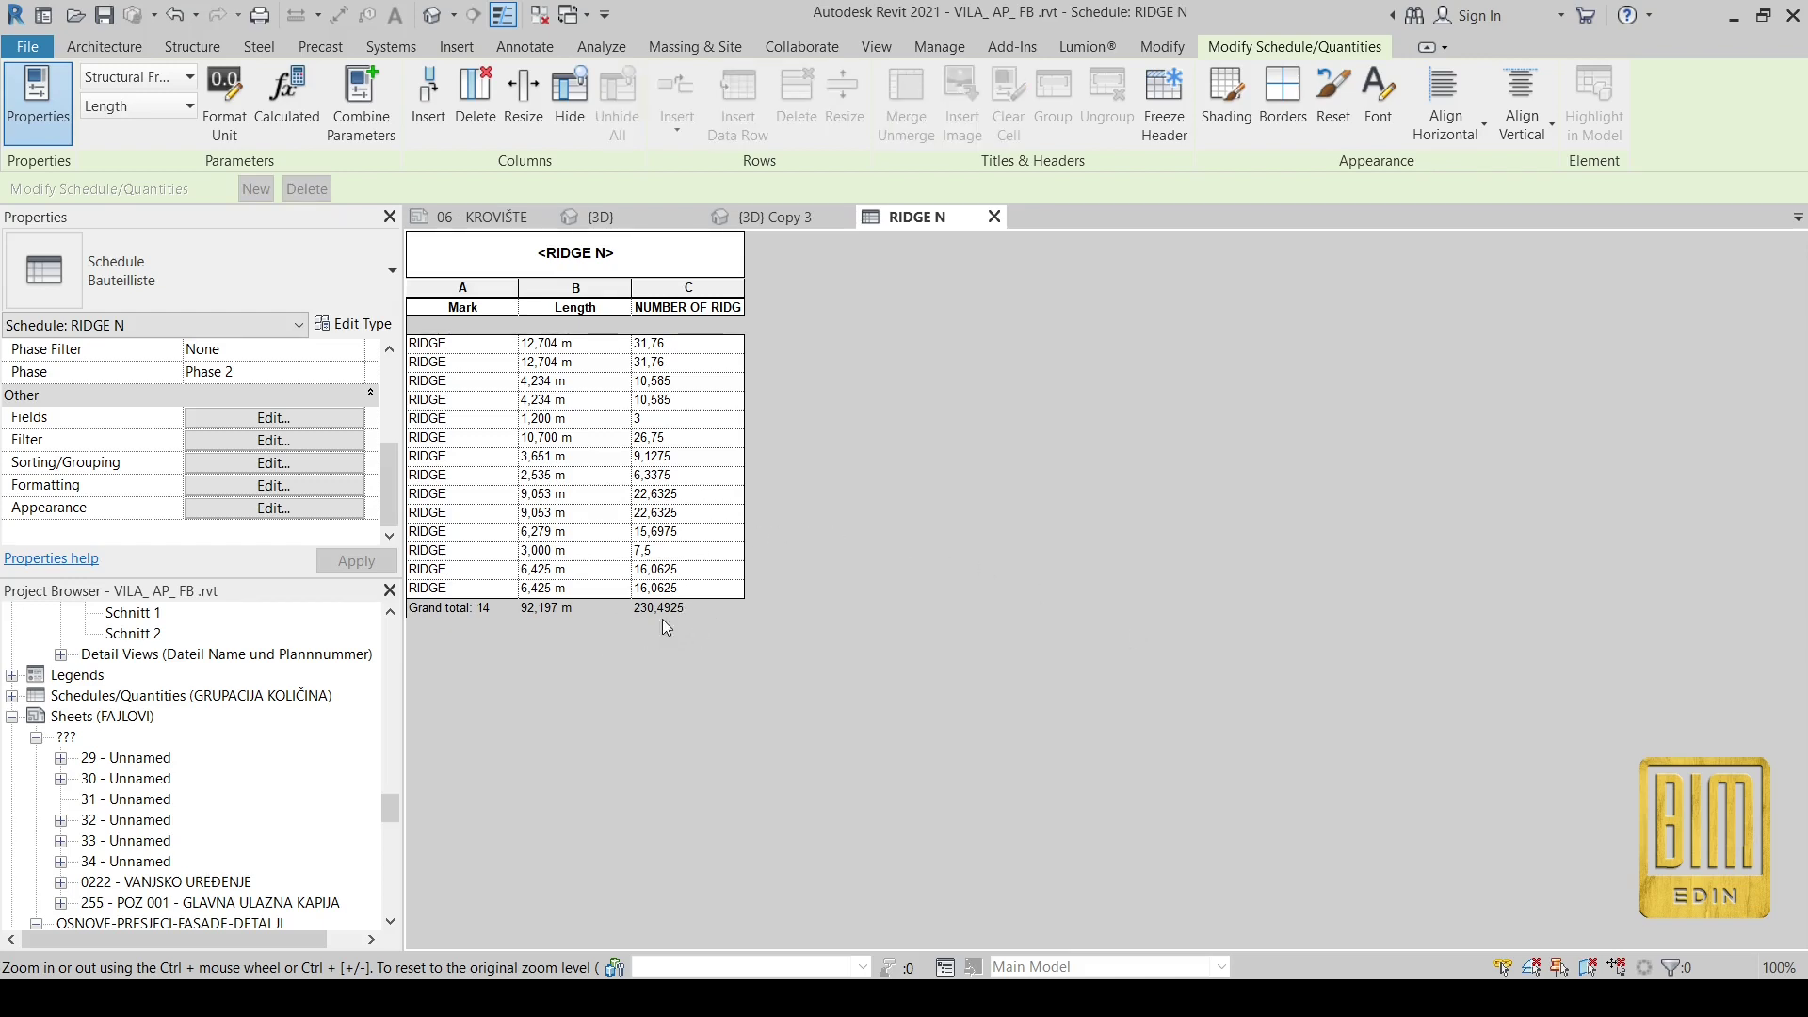
left_click(286, 468)
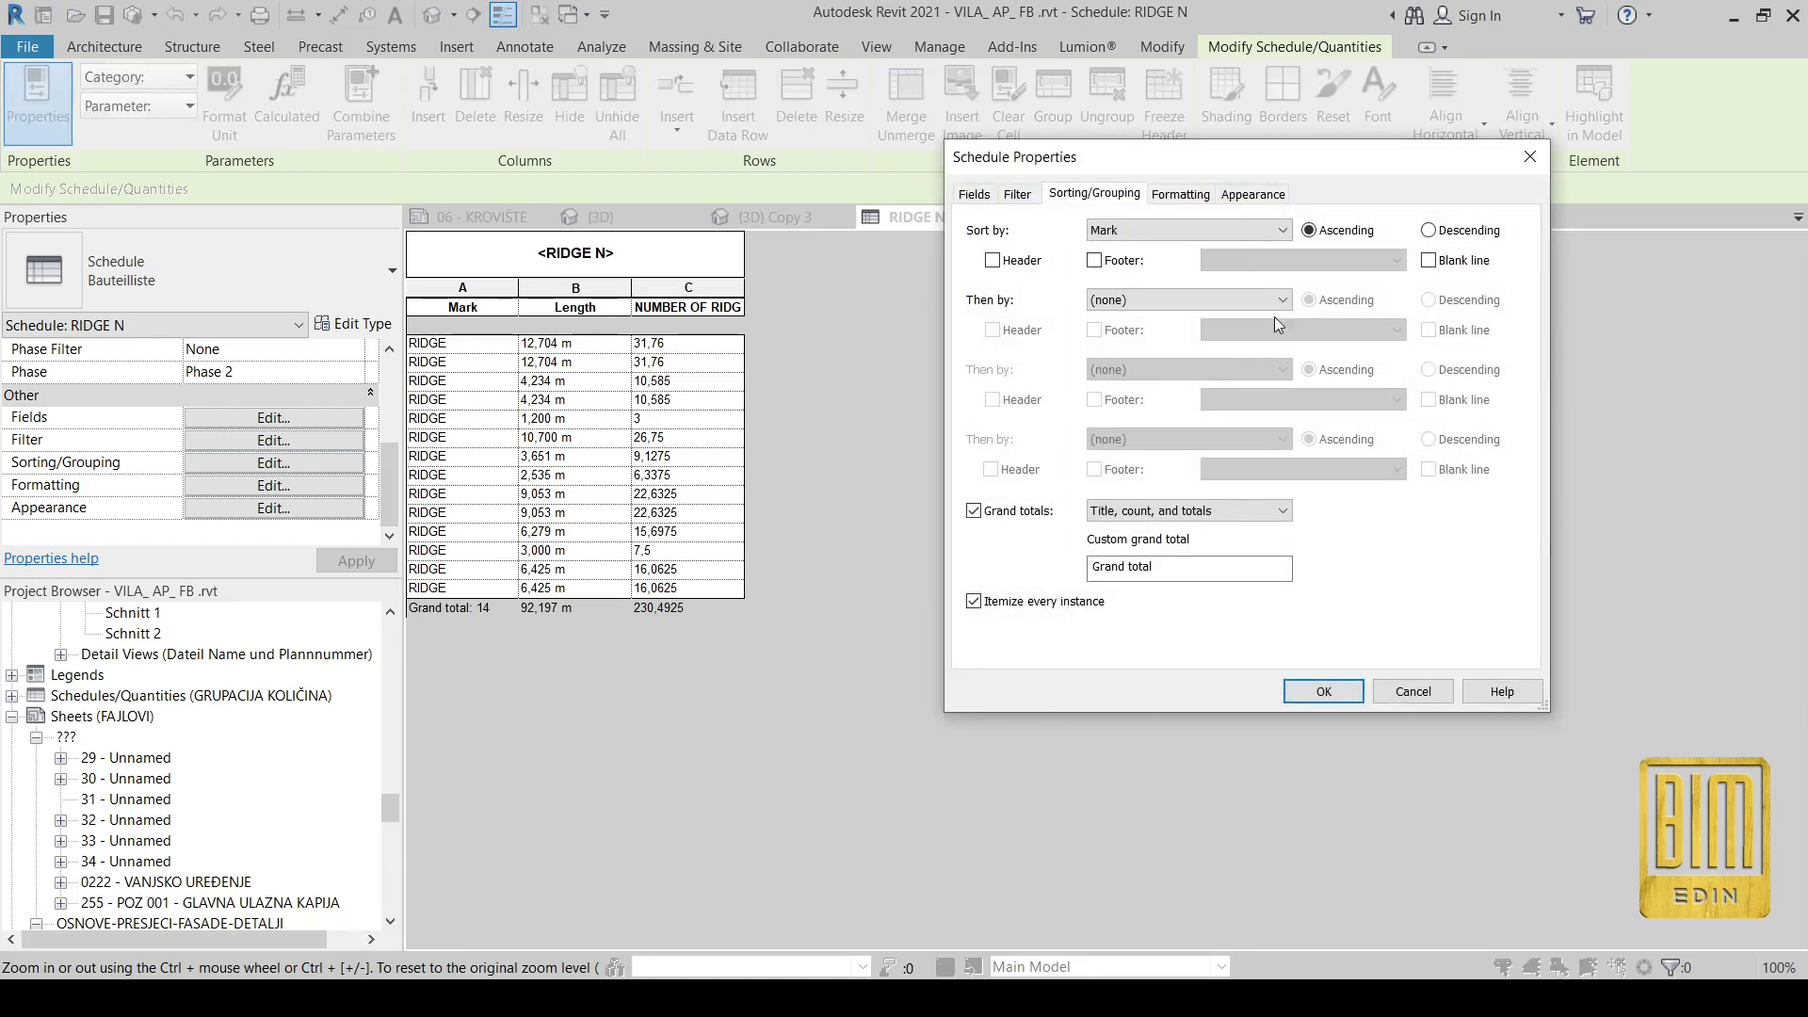
- Format NUMBER OF RIDGES as fixed numbers rounded to 0 decimal places
left_click(1193, 199)
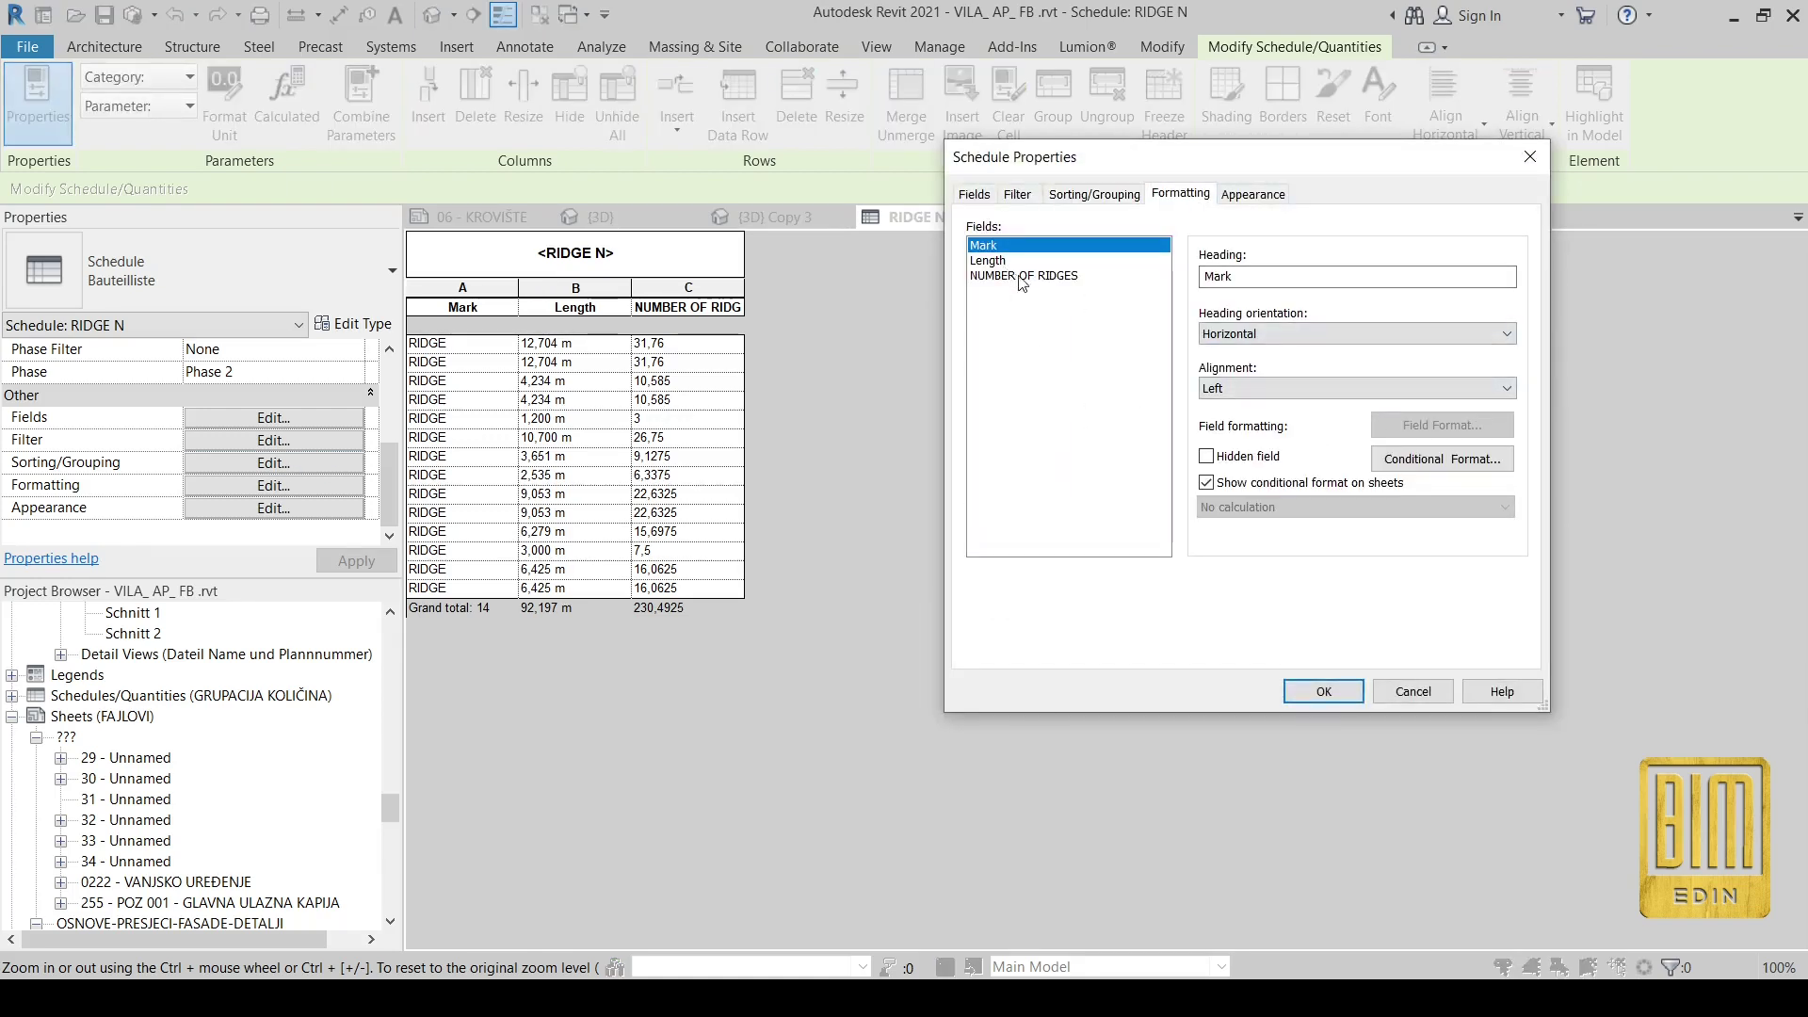
left_click(1442, 425)
left_click(1083, 277)
left_click(1225, 311)
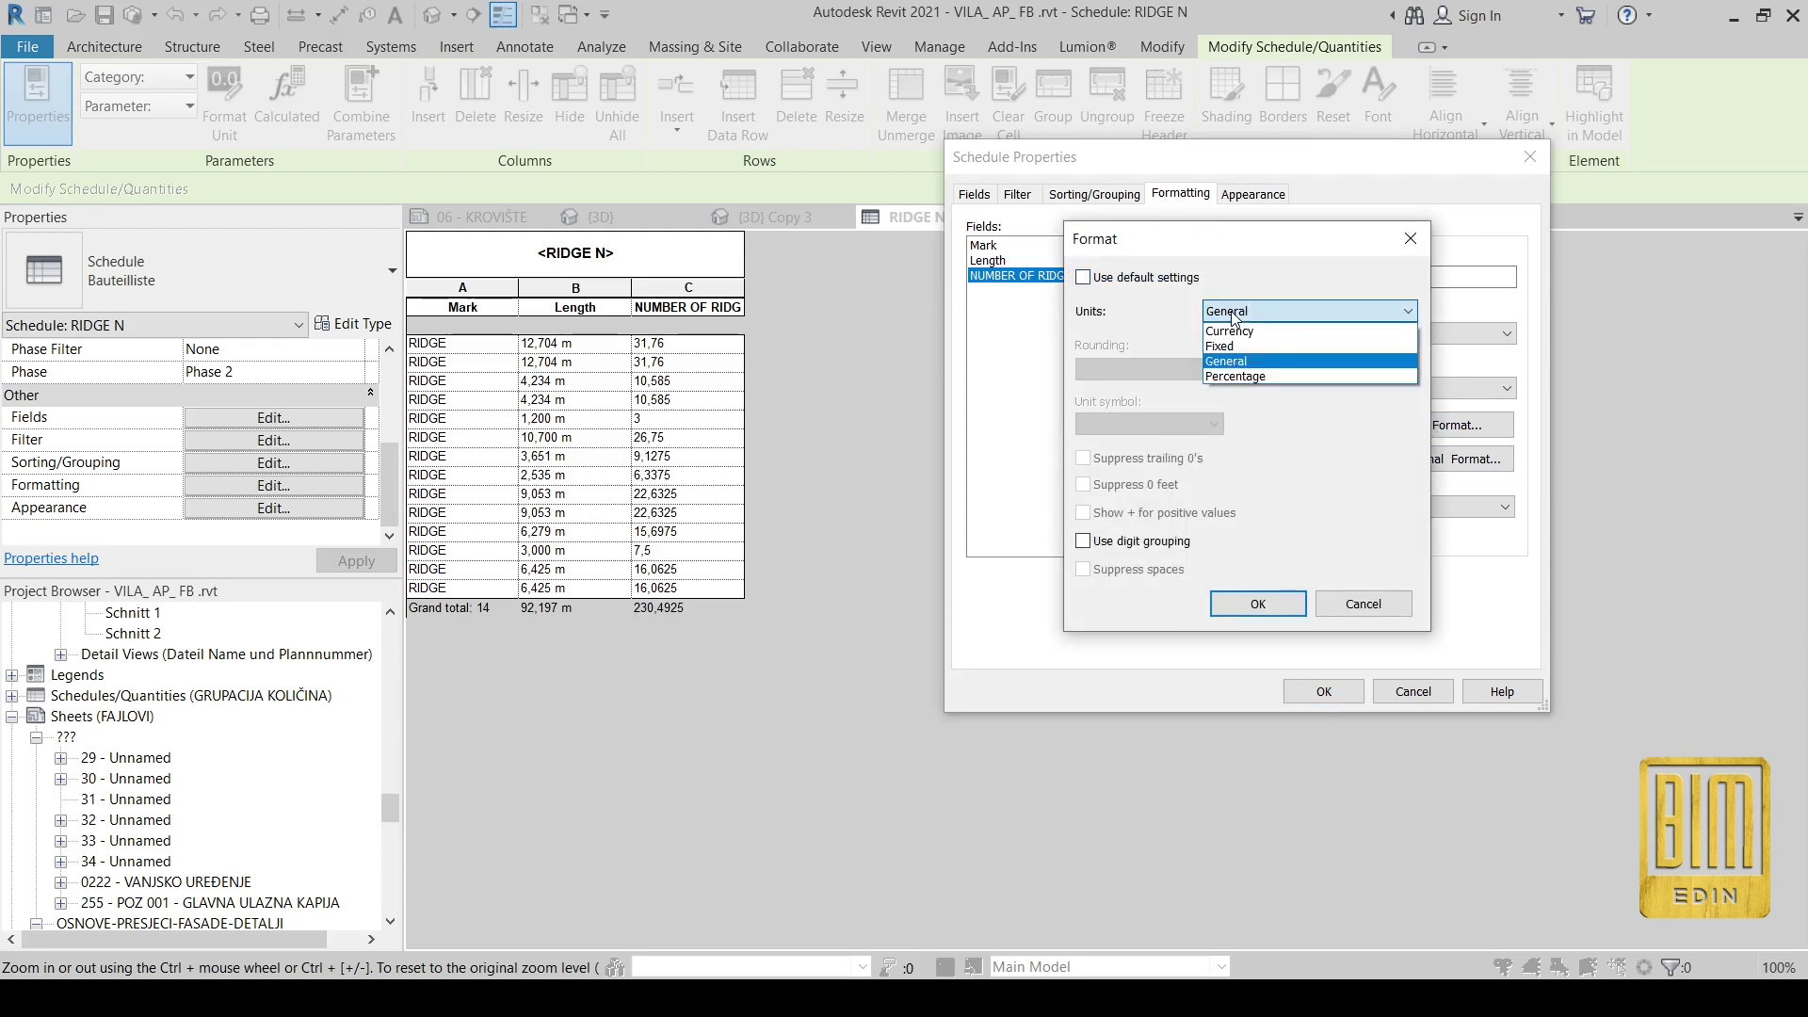
left_click(1279, 341)
left_click(1213, 370)
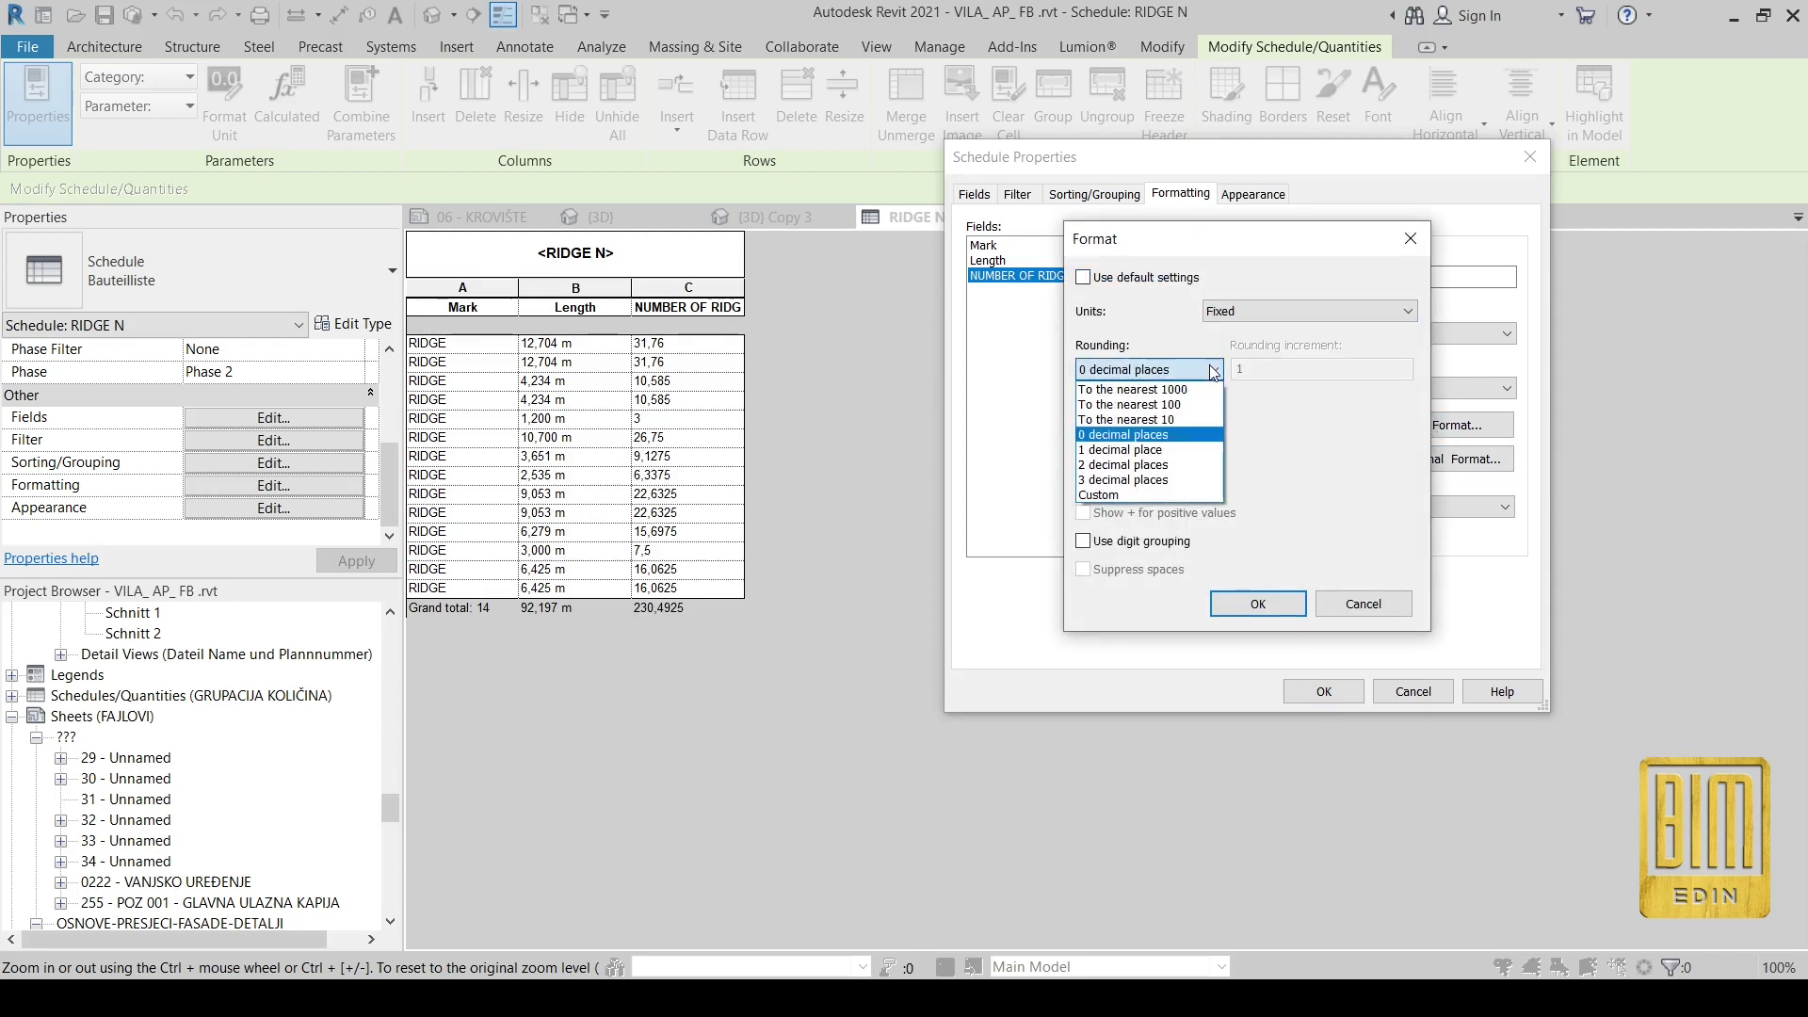
left_click(1123, 464)
left_click(1258, 604)
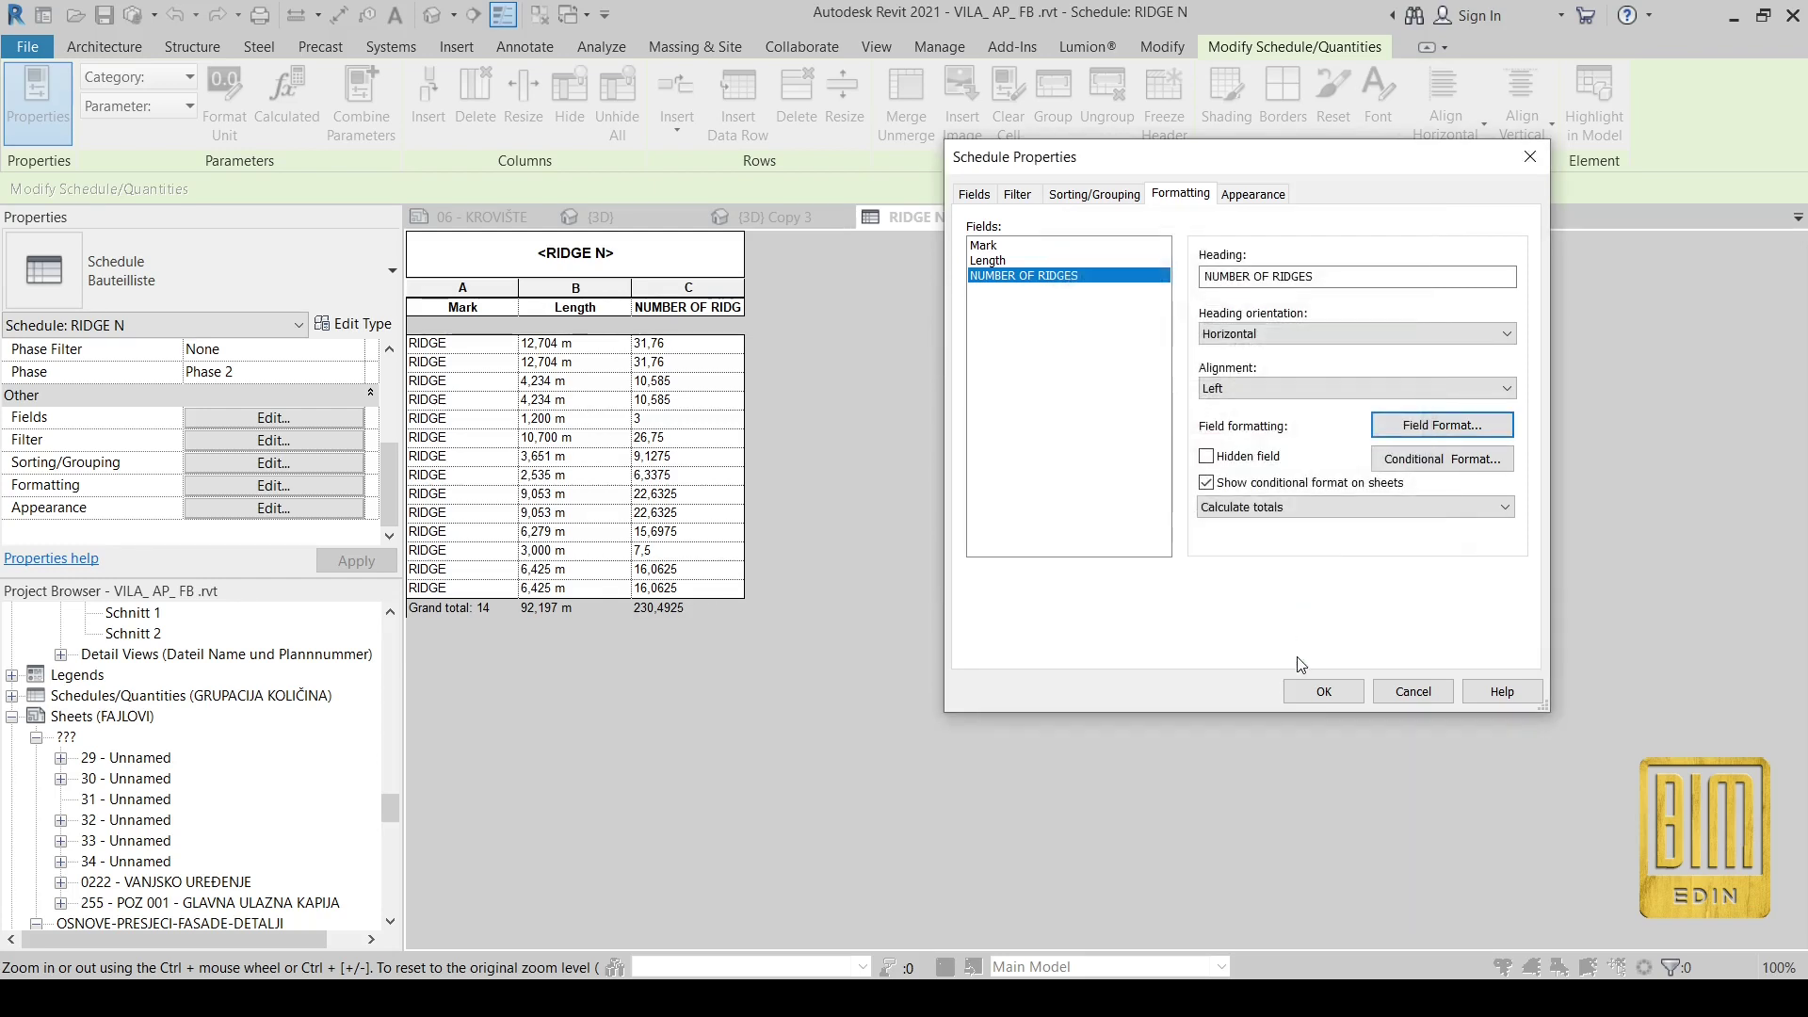
left_click(1323, 692)
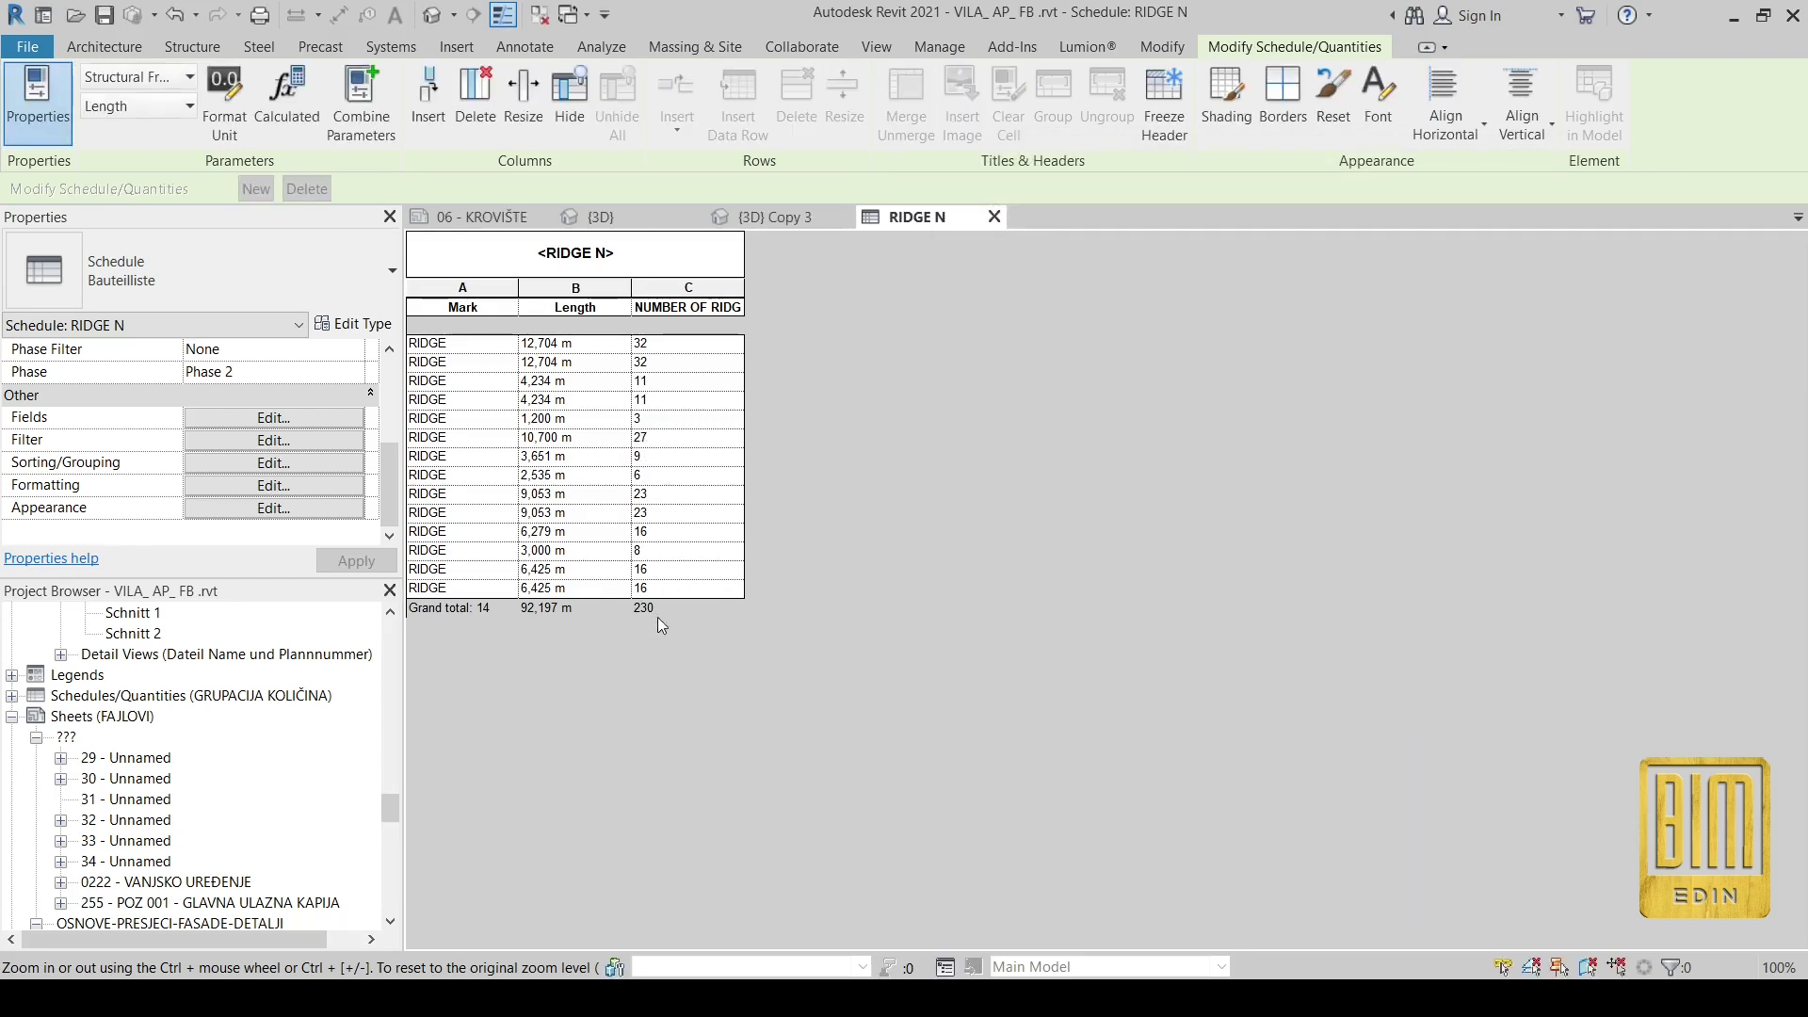
- Center the values in column C, NUMBER OF RIDGES
left_click(695, 288)
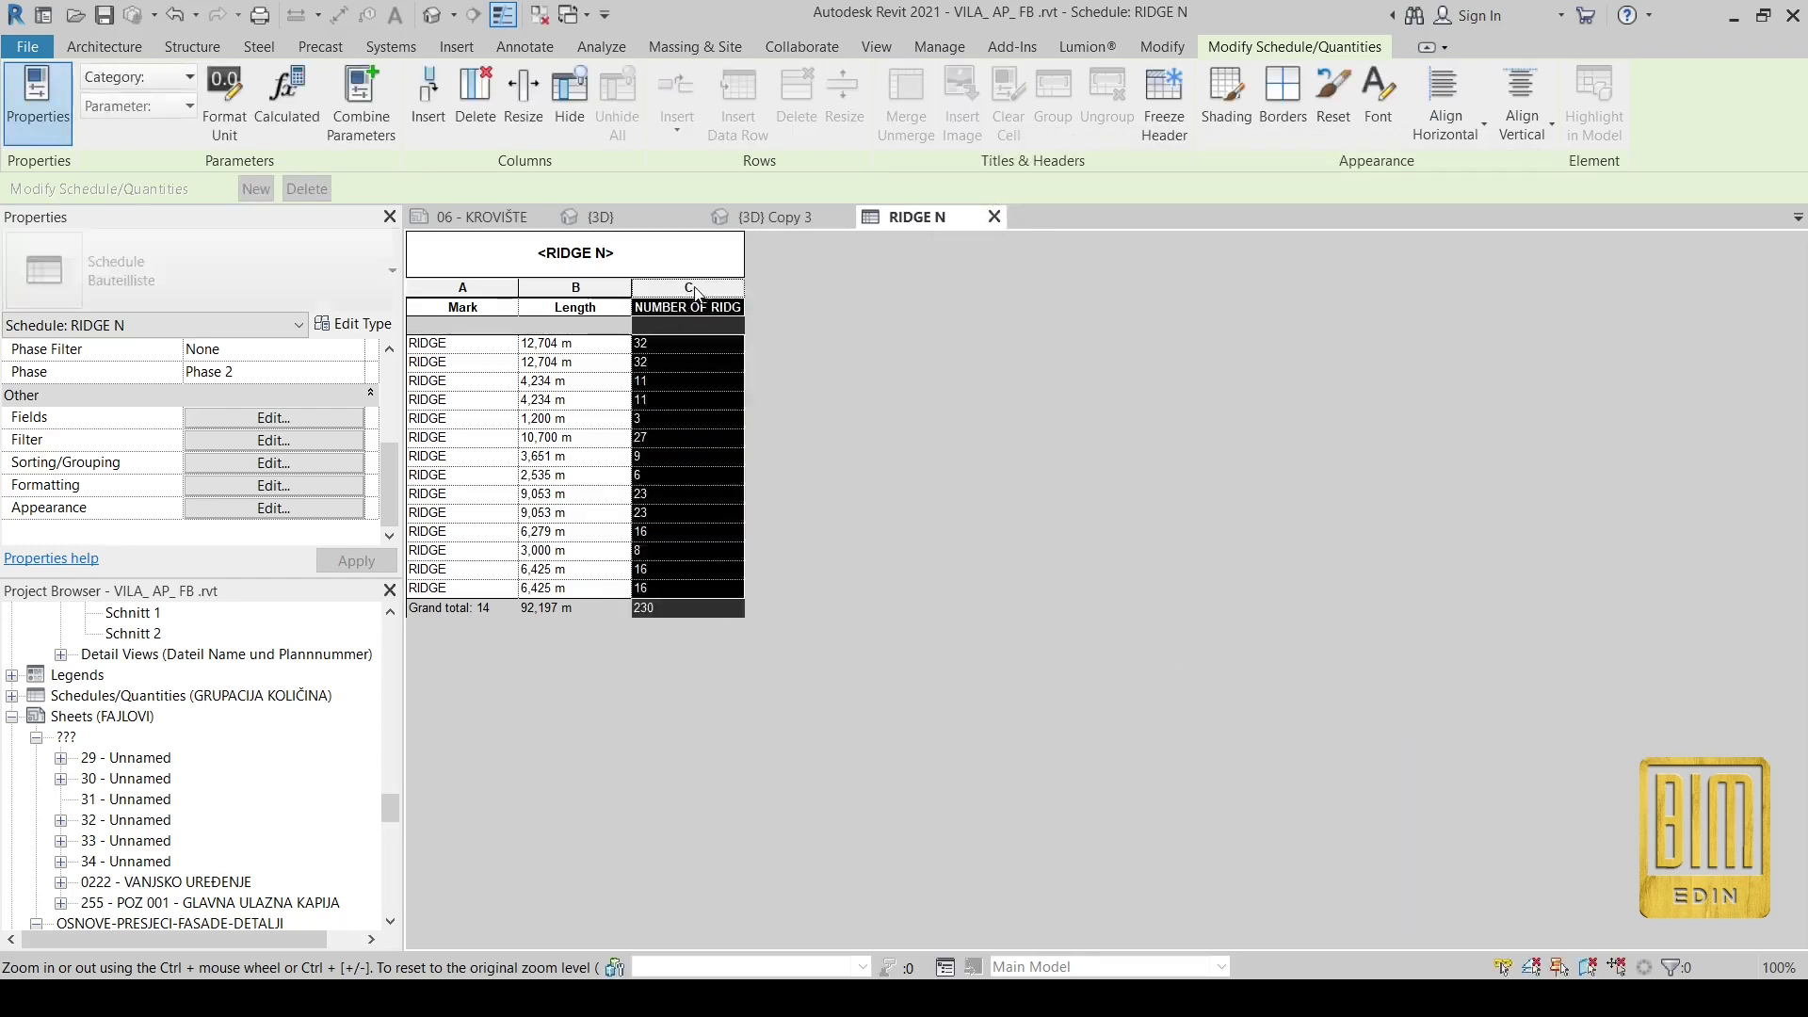
left_click(1521, 132)
left_click(1446, 118)
left_click(1458, 218)
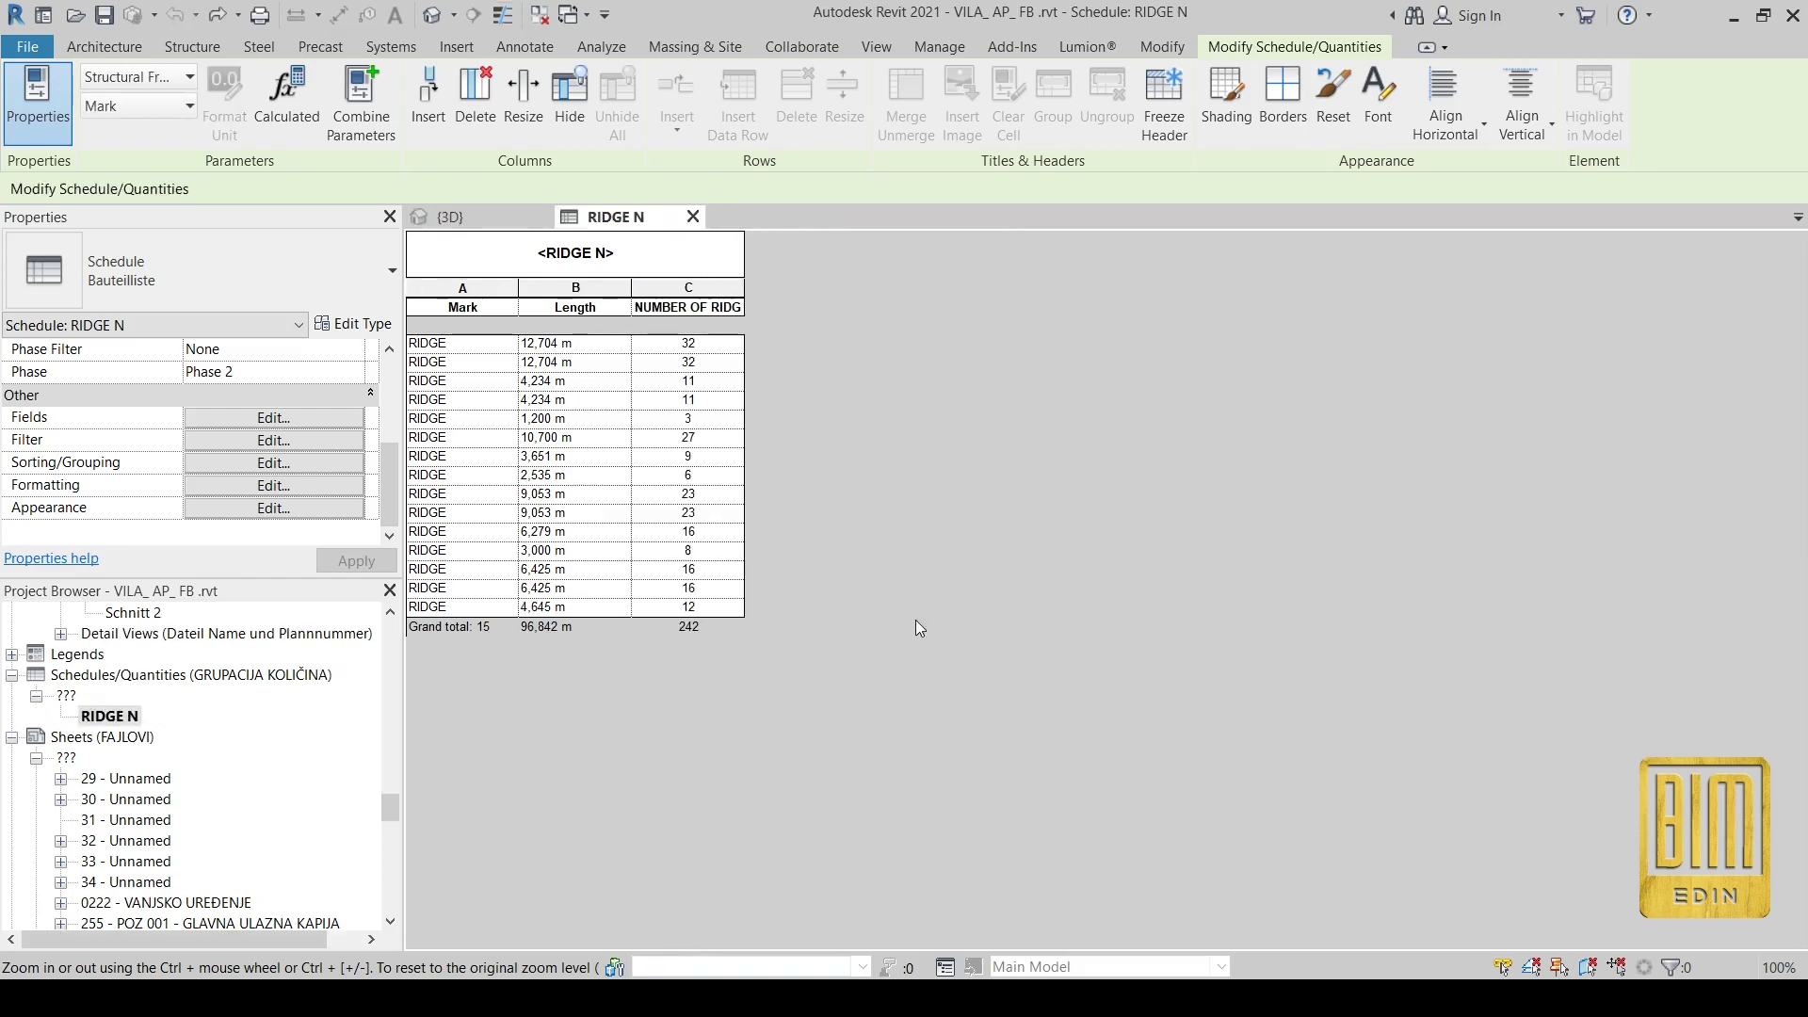
- Edit the NUMBER OF RIDGES formula to Length / 40 cm+((Length / 40 cm*0.05))
left_click(304, 421)
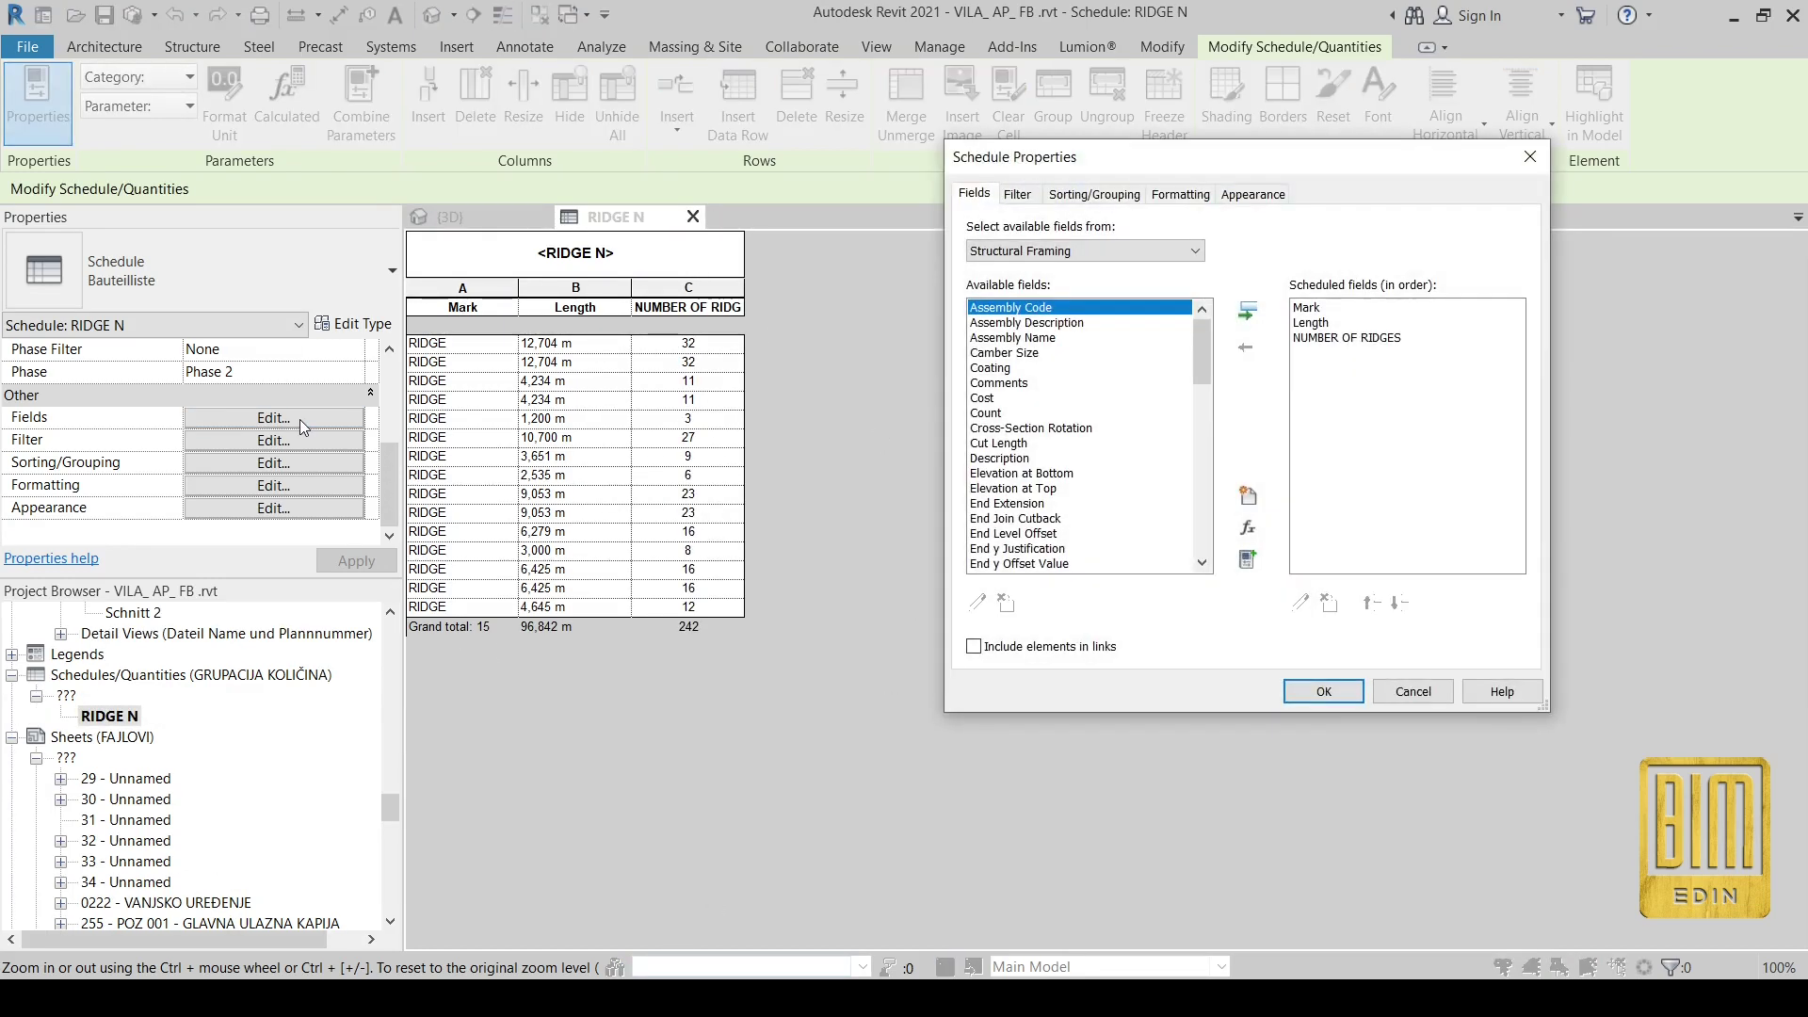
left_click(1328, 338)
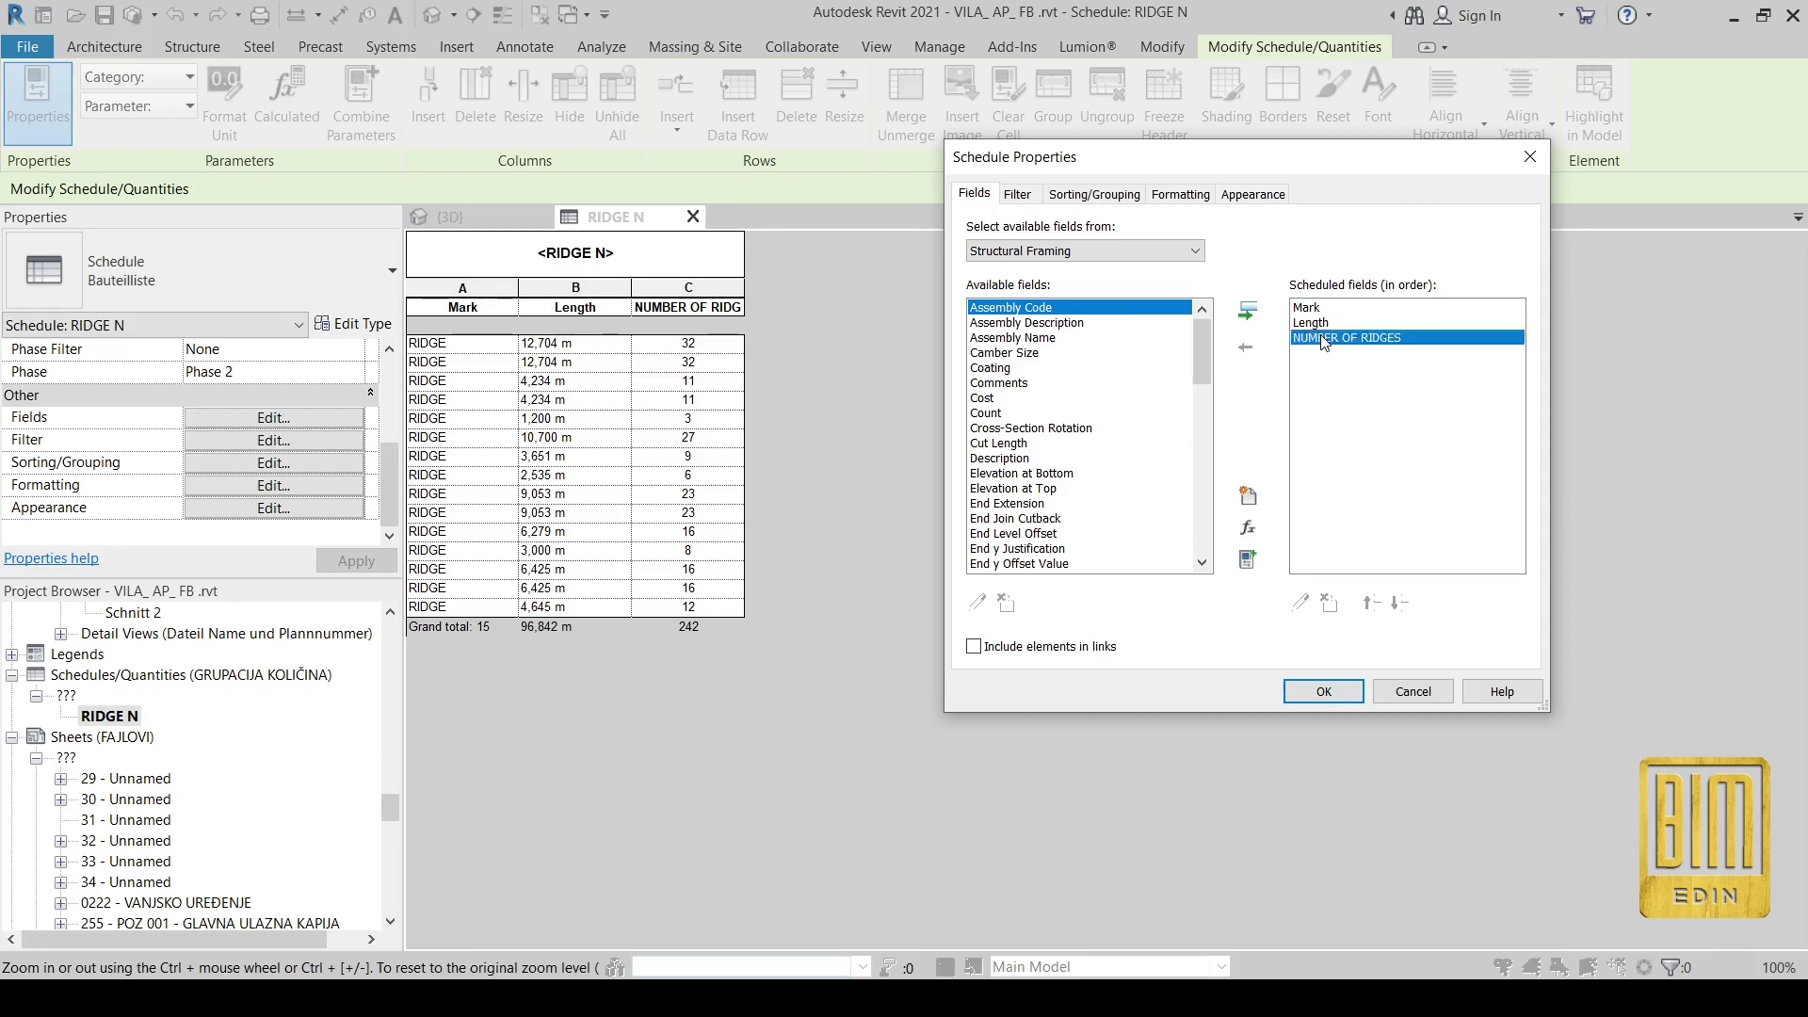
left_click(1301, 602)
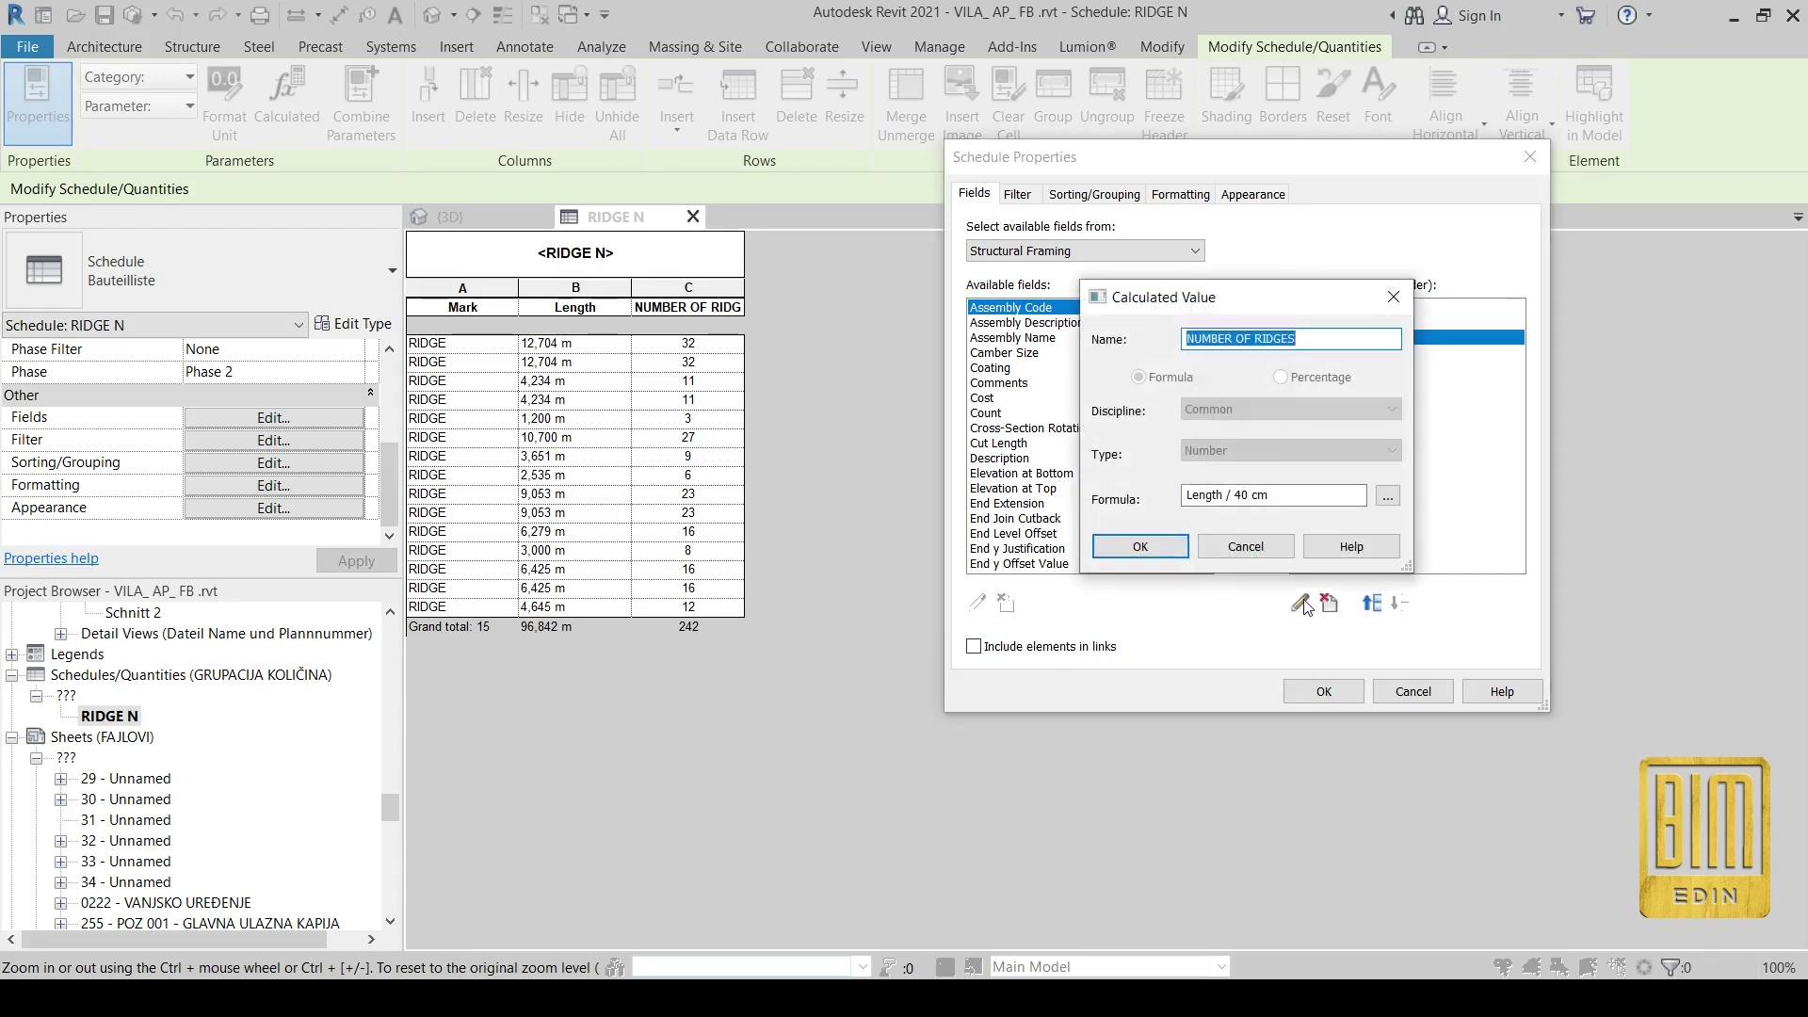
left_click(1284, 496)
type("+(")
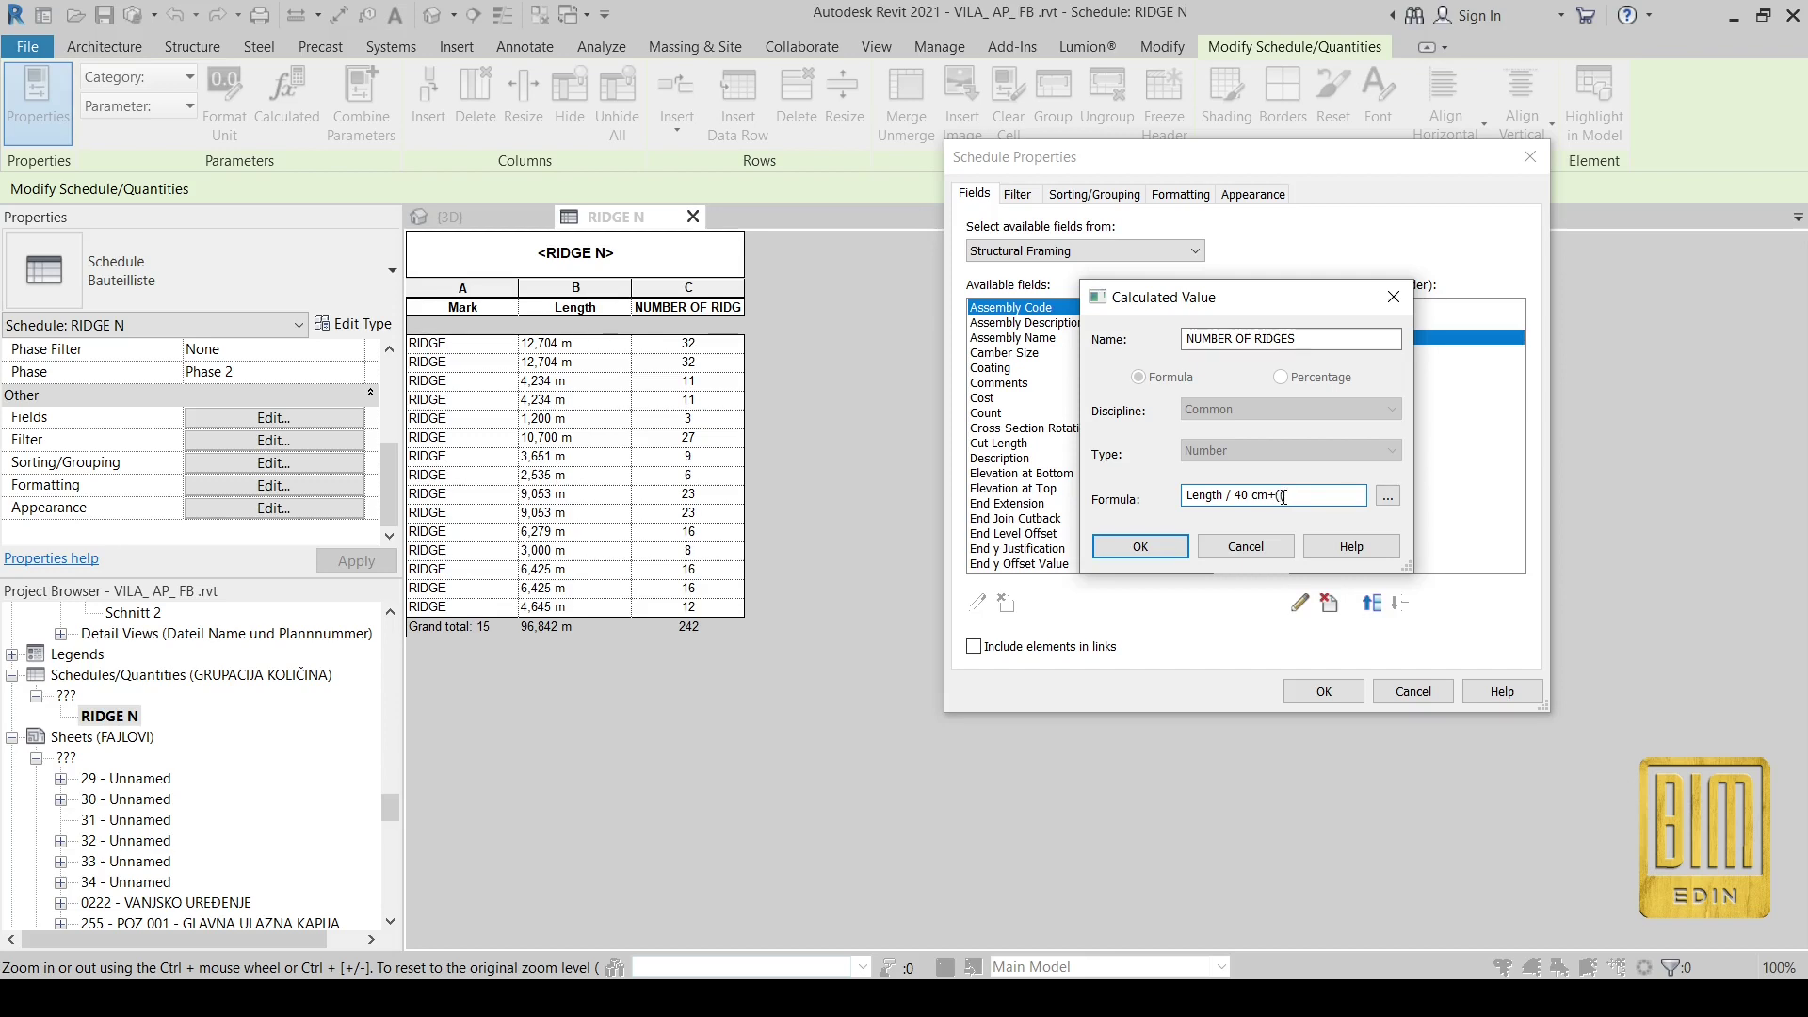
left_click_drag(1268, 496, 1184, 497)
right_click(1197, 496)
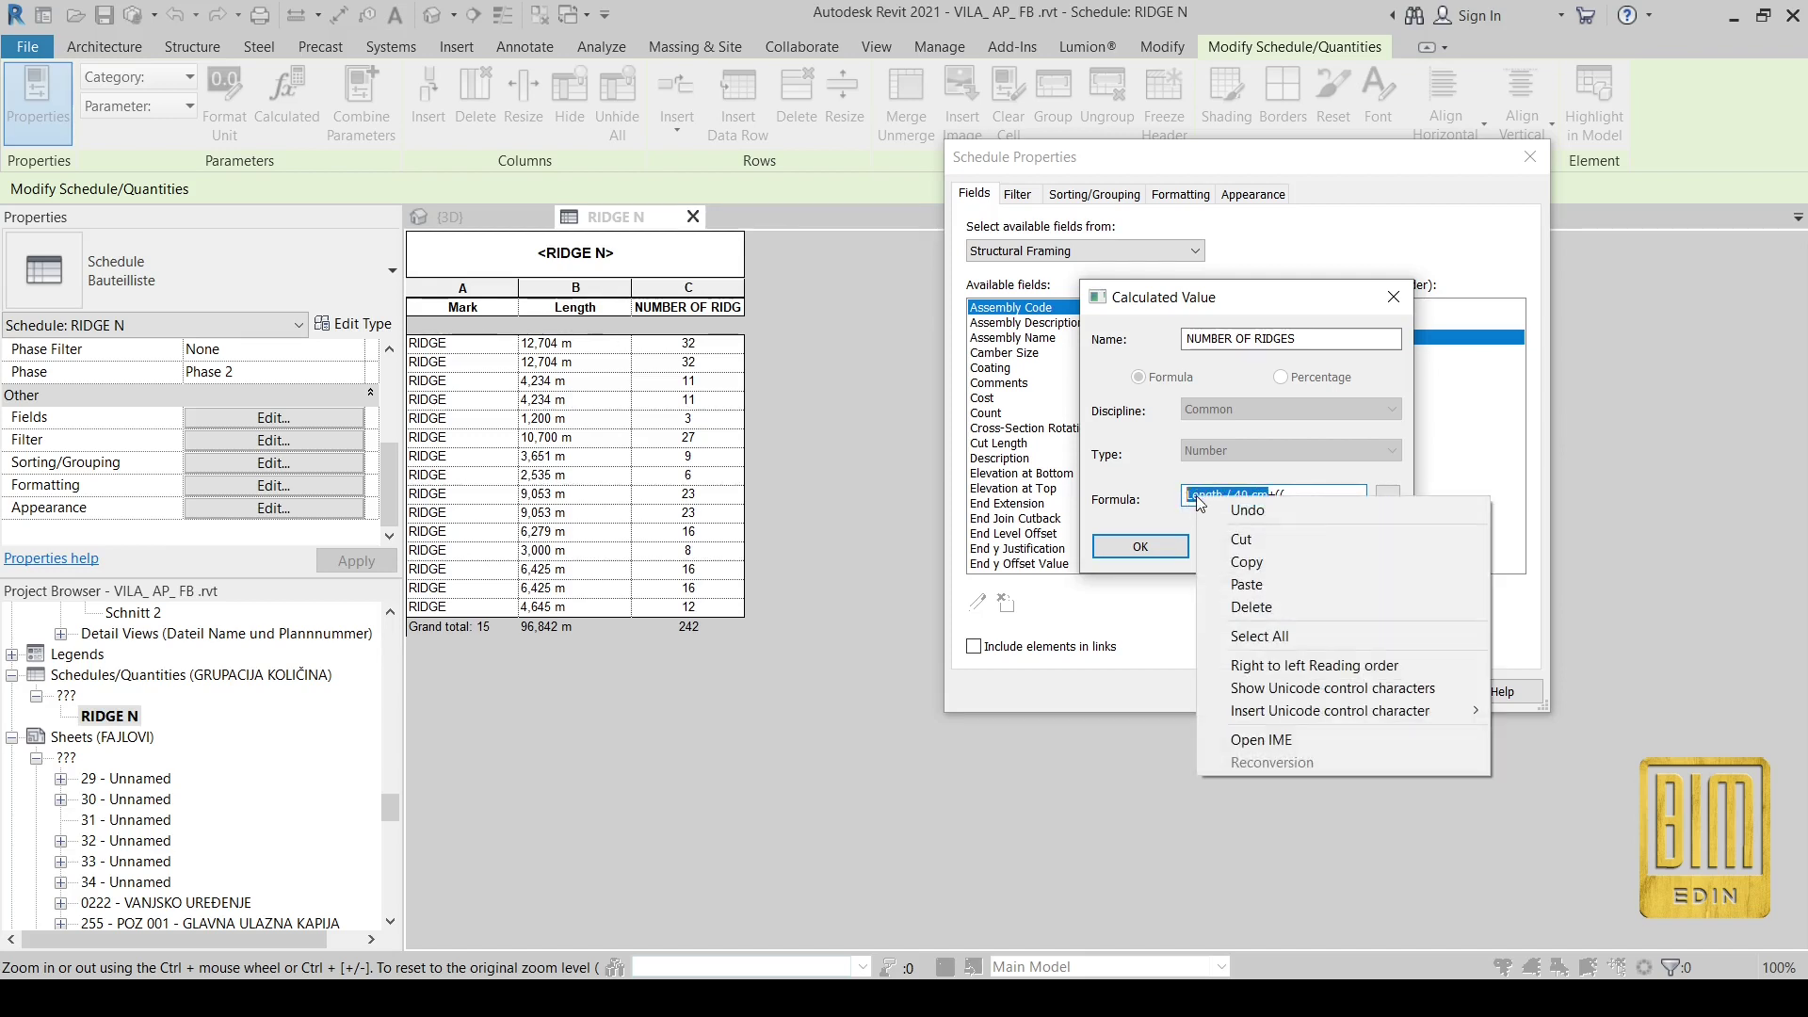
left_click(1248, 563)
left_click(1300, 494)
right_click(1300, 495)
left_click(1351, 576)
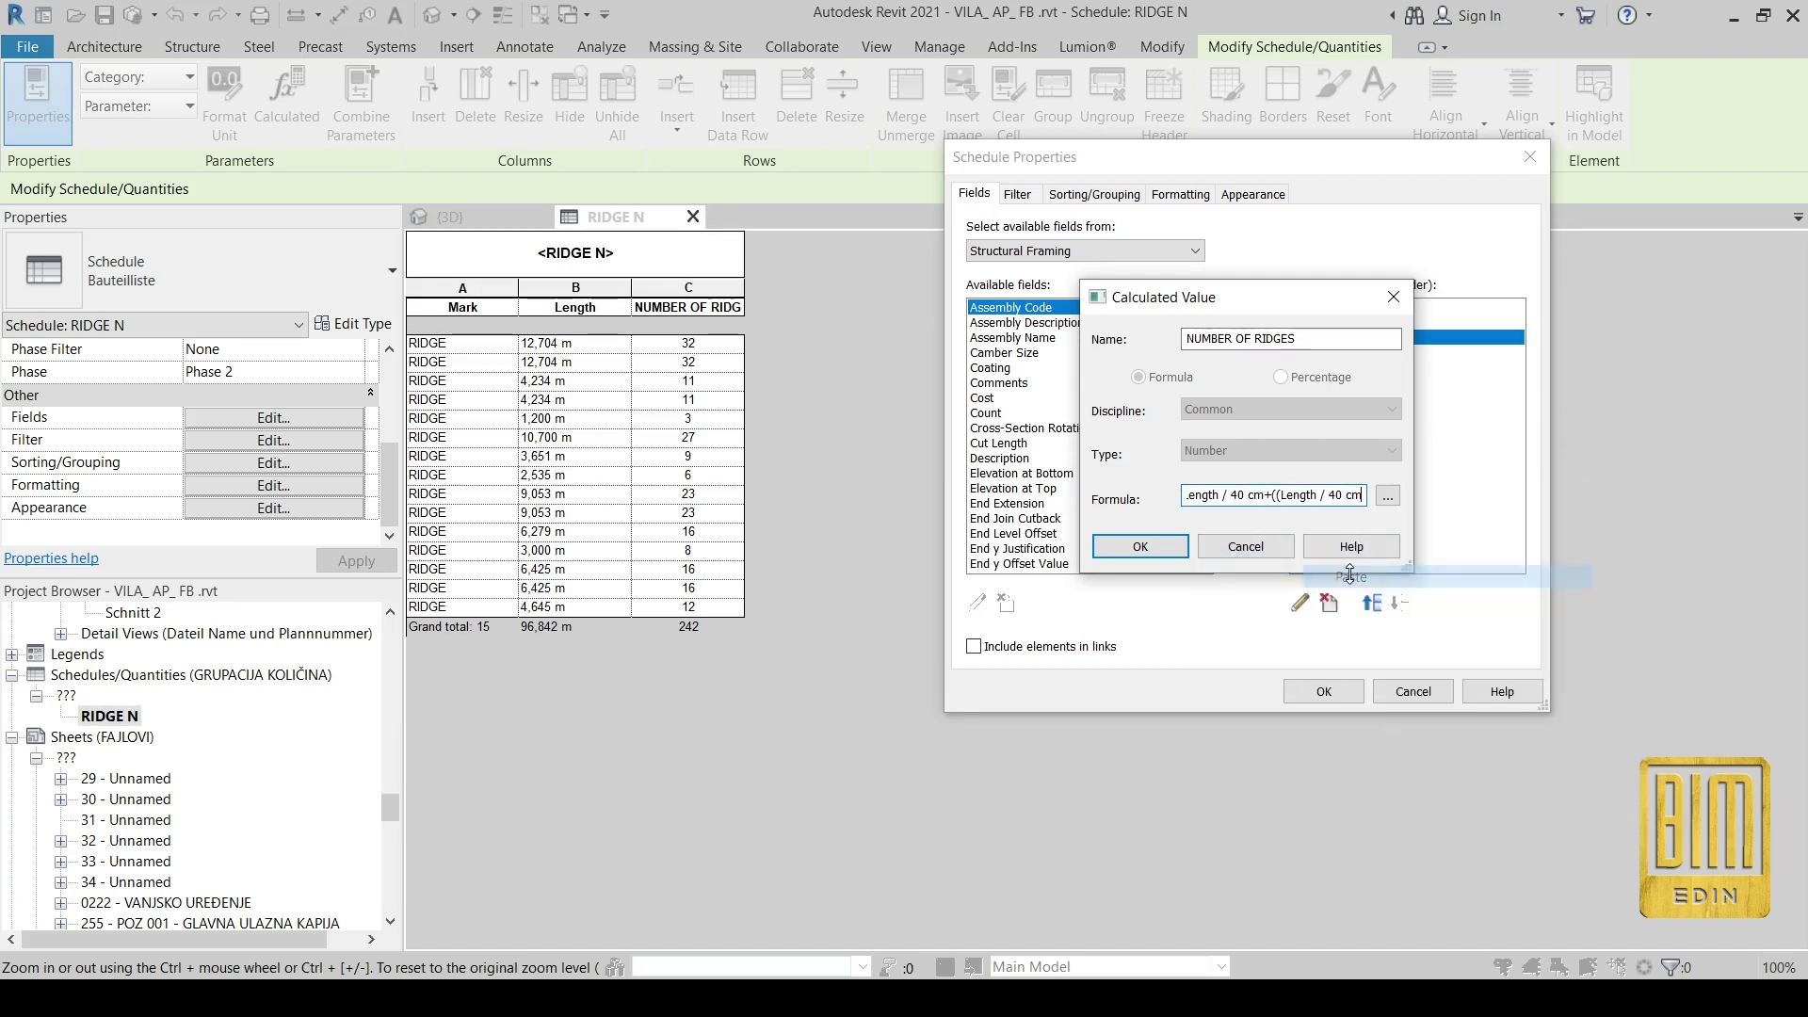
type("*")
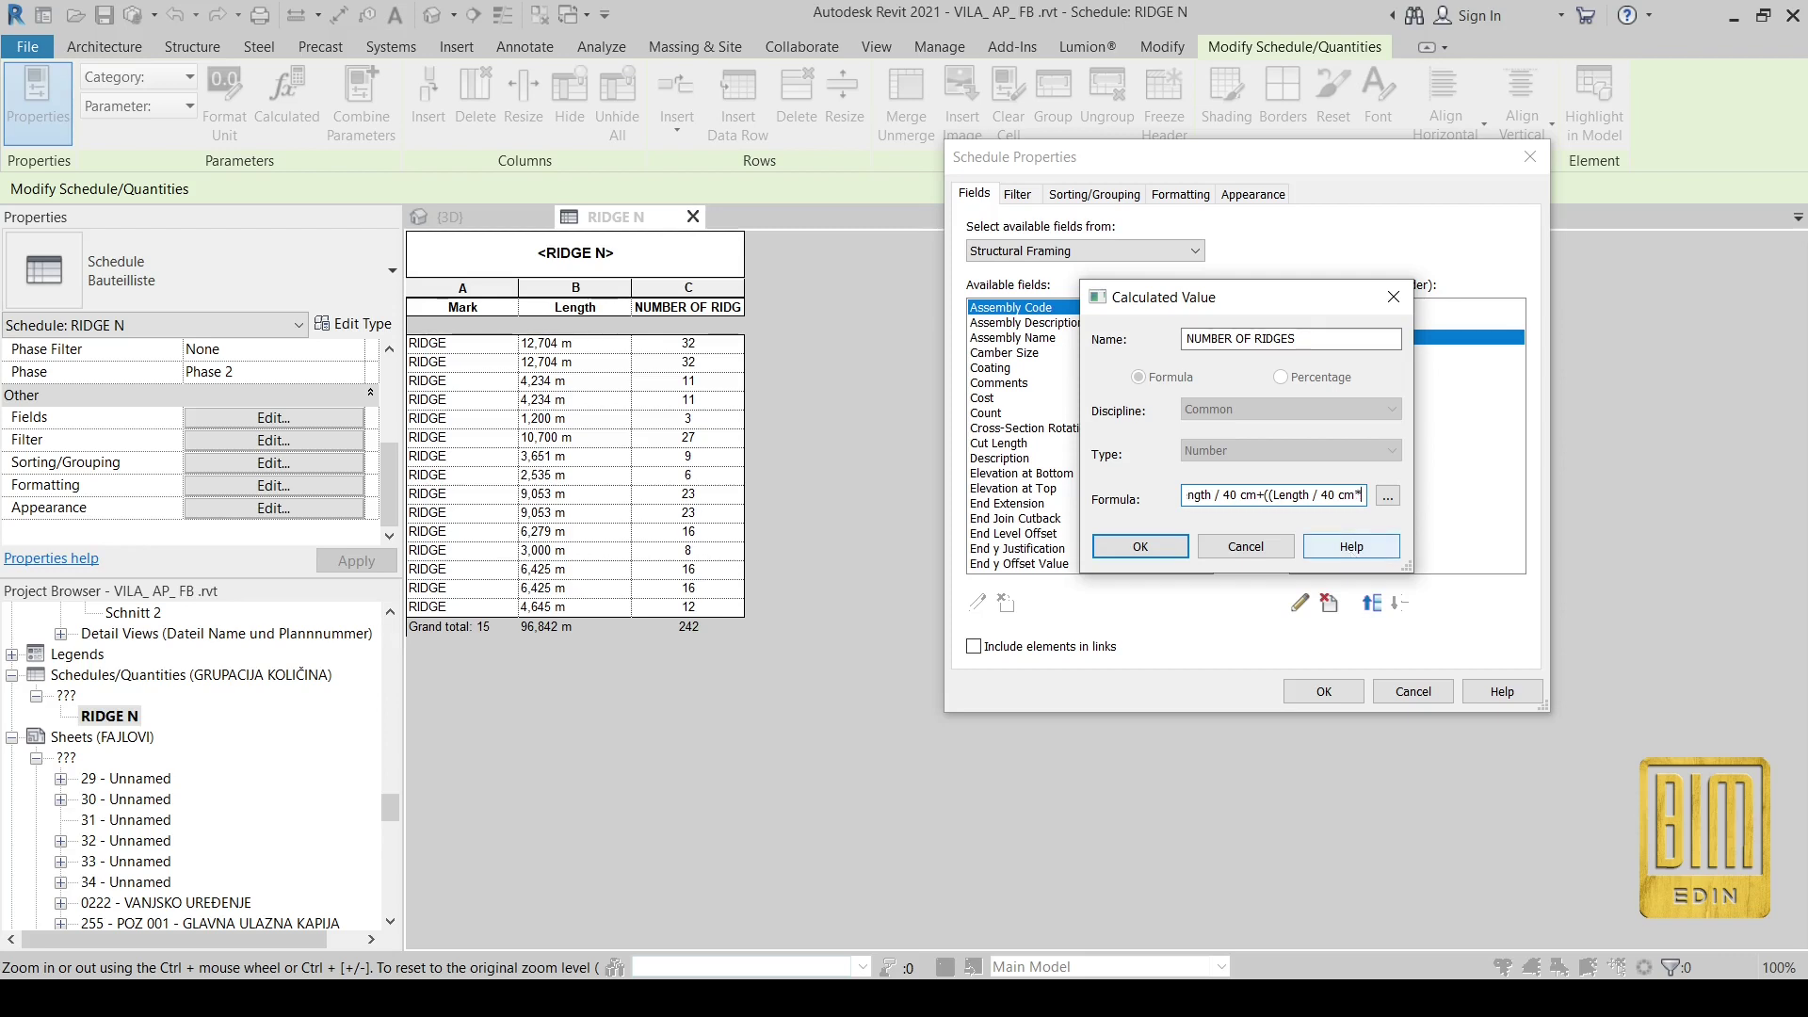
type("0")
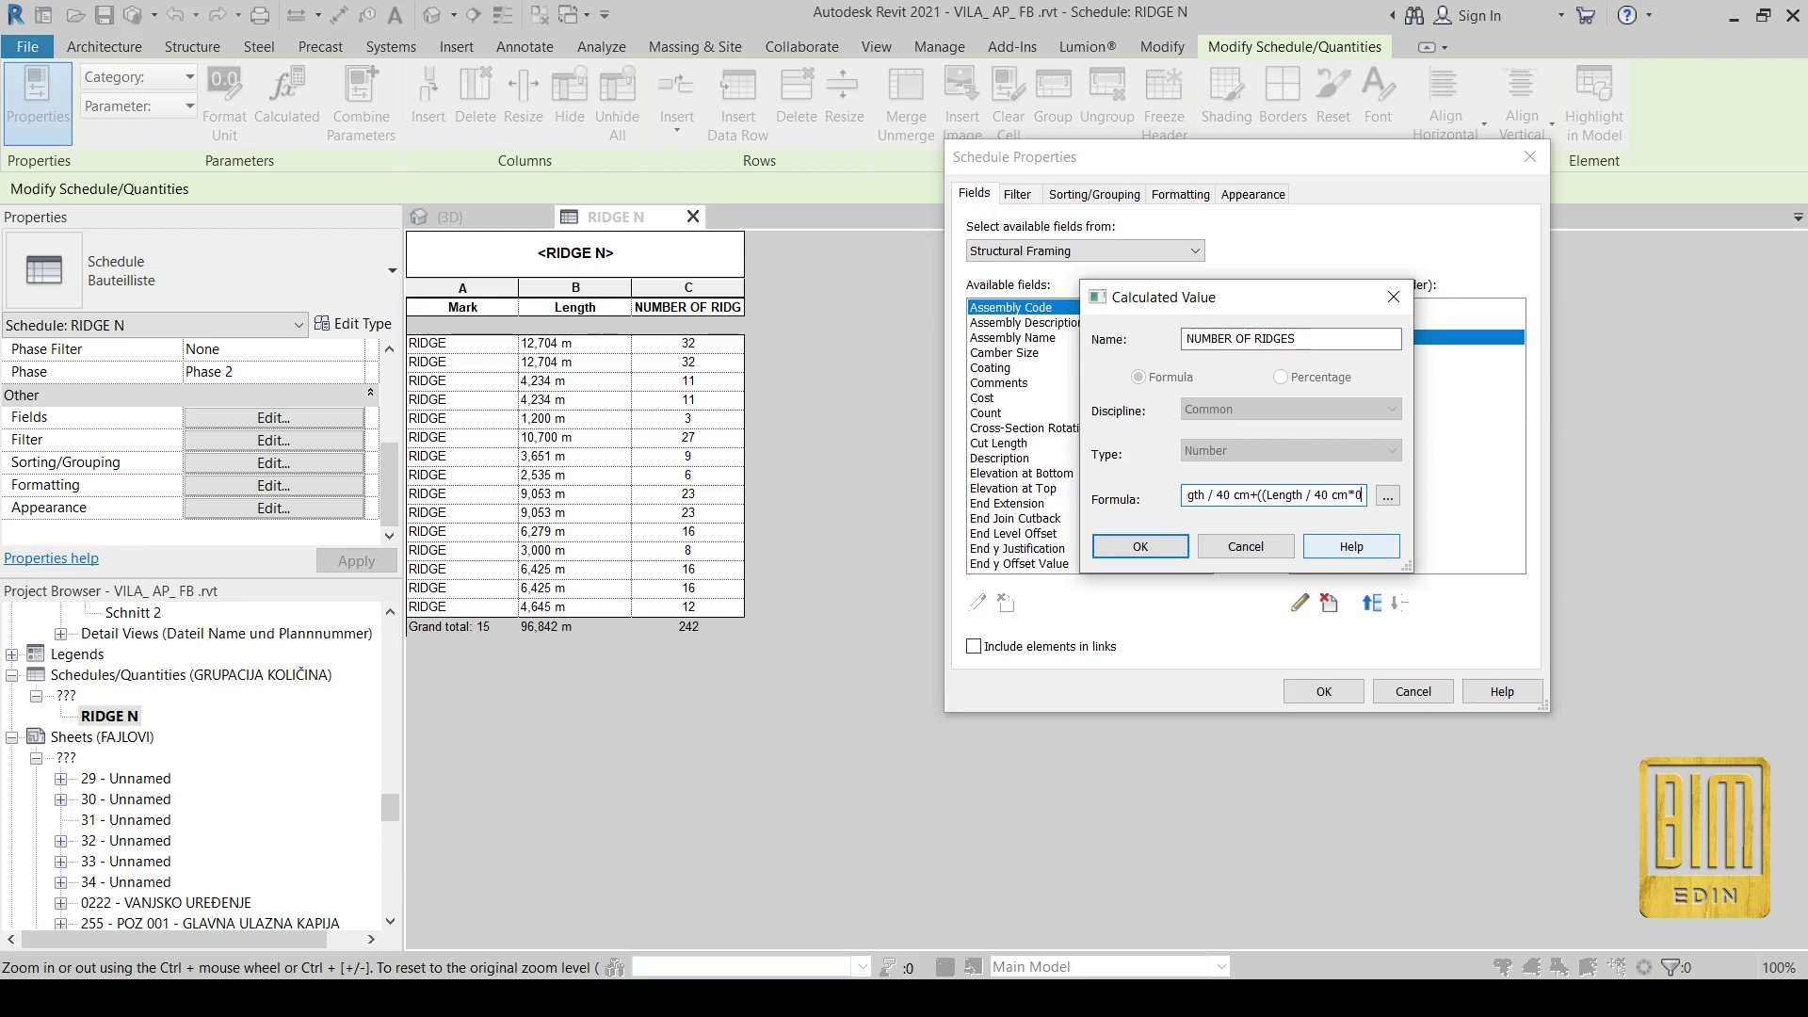
type(".05")
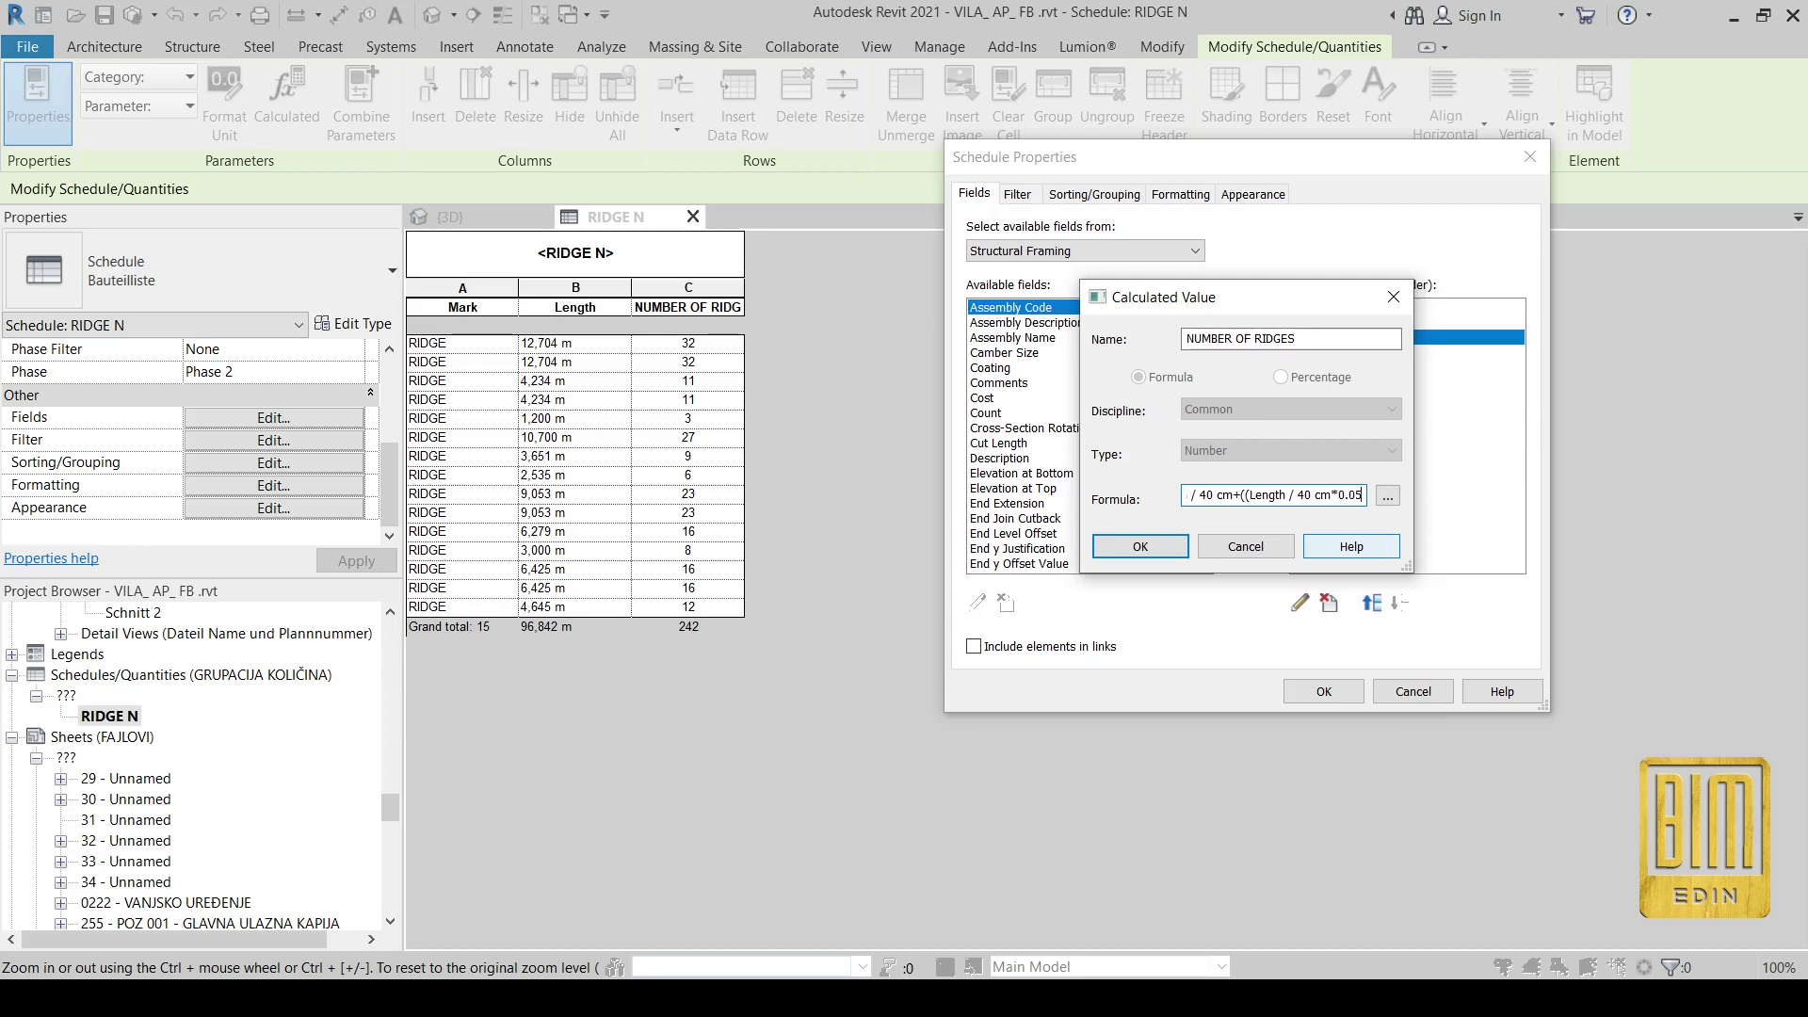
type(")")
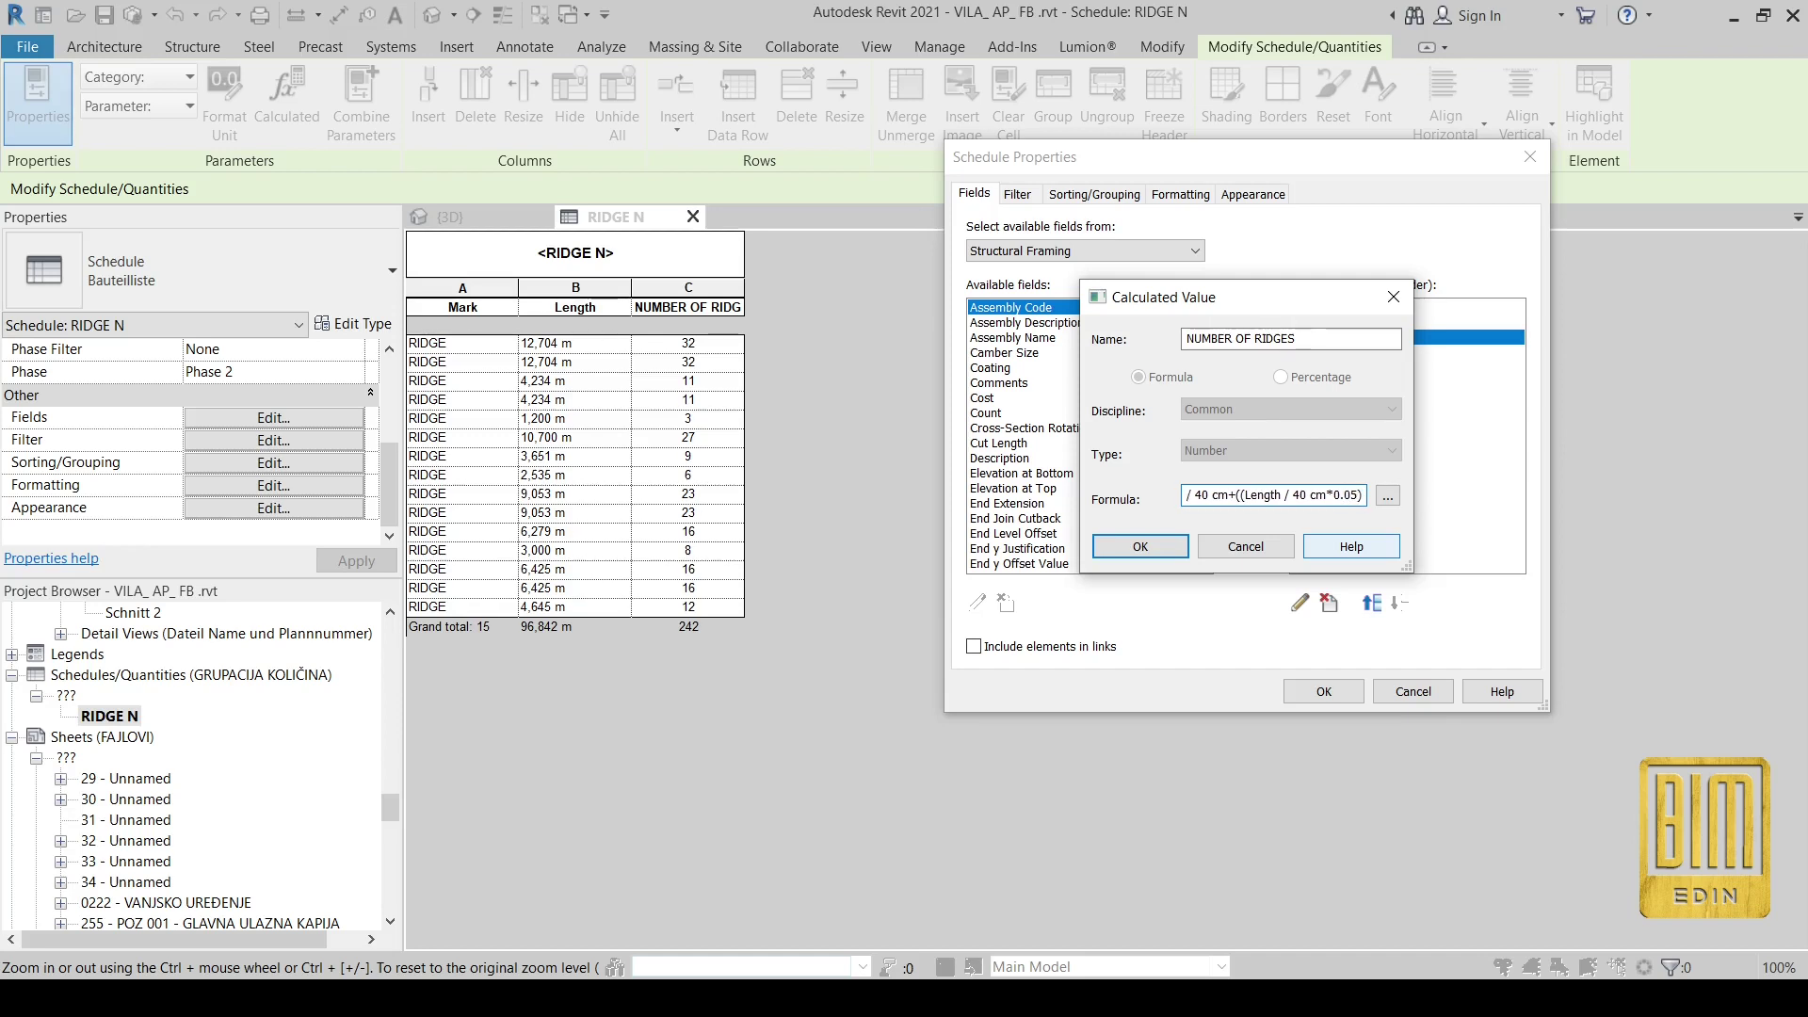
- Fix the formula error and apply the 5% formula, giving a total of 254
left_click(1139, 546)
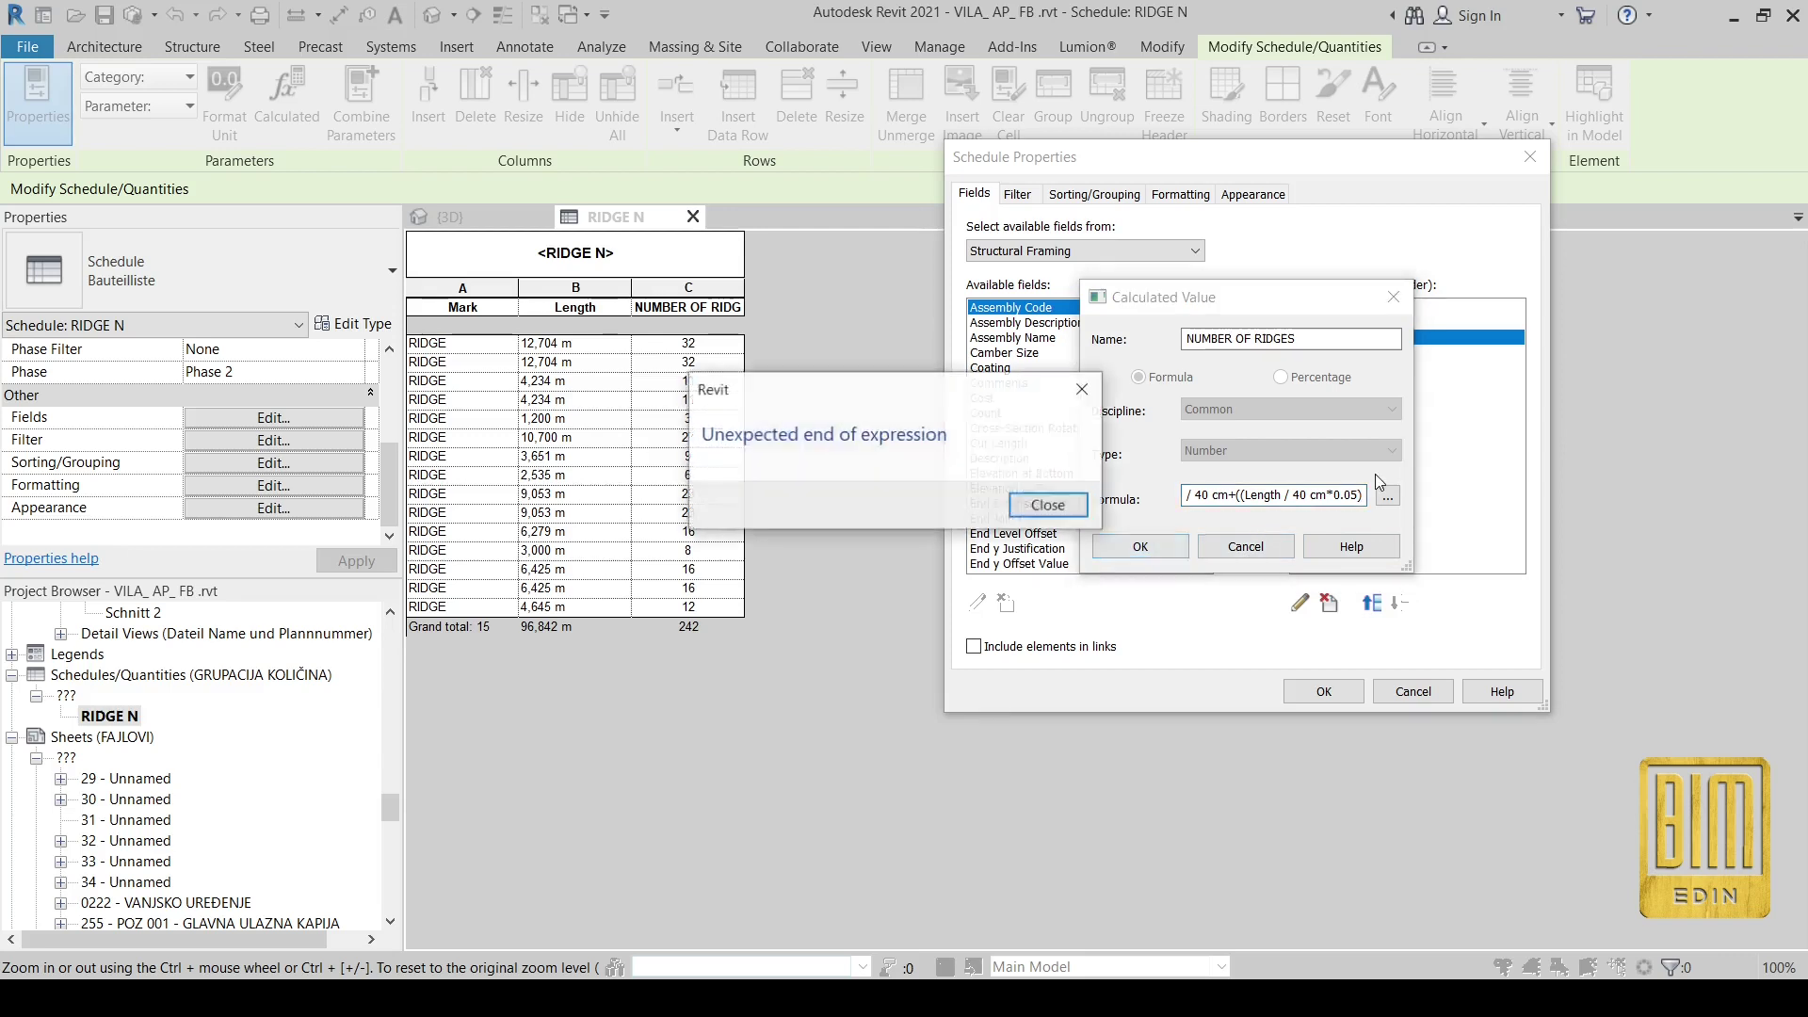
left_click(1083, 389)
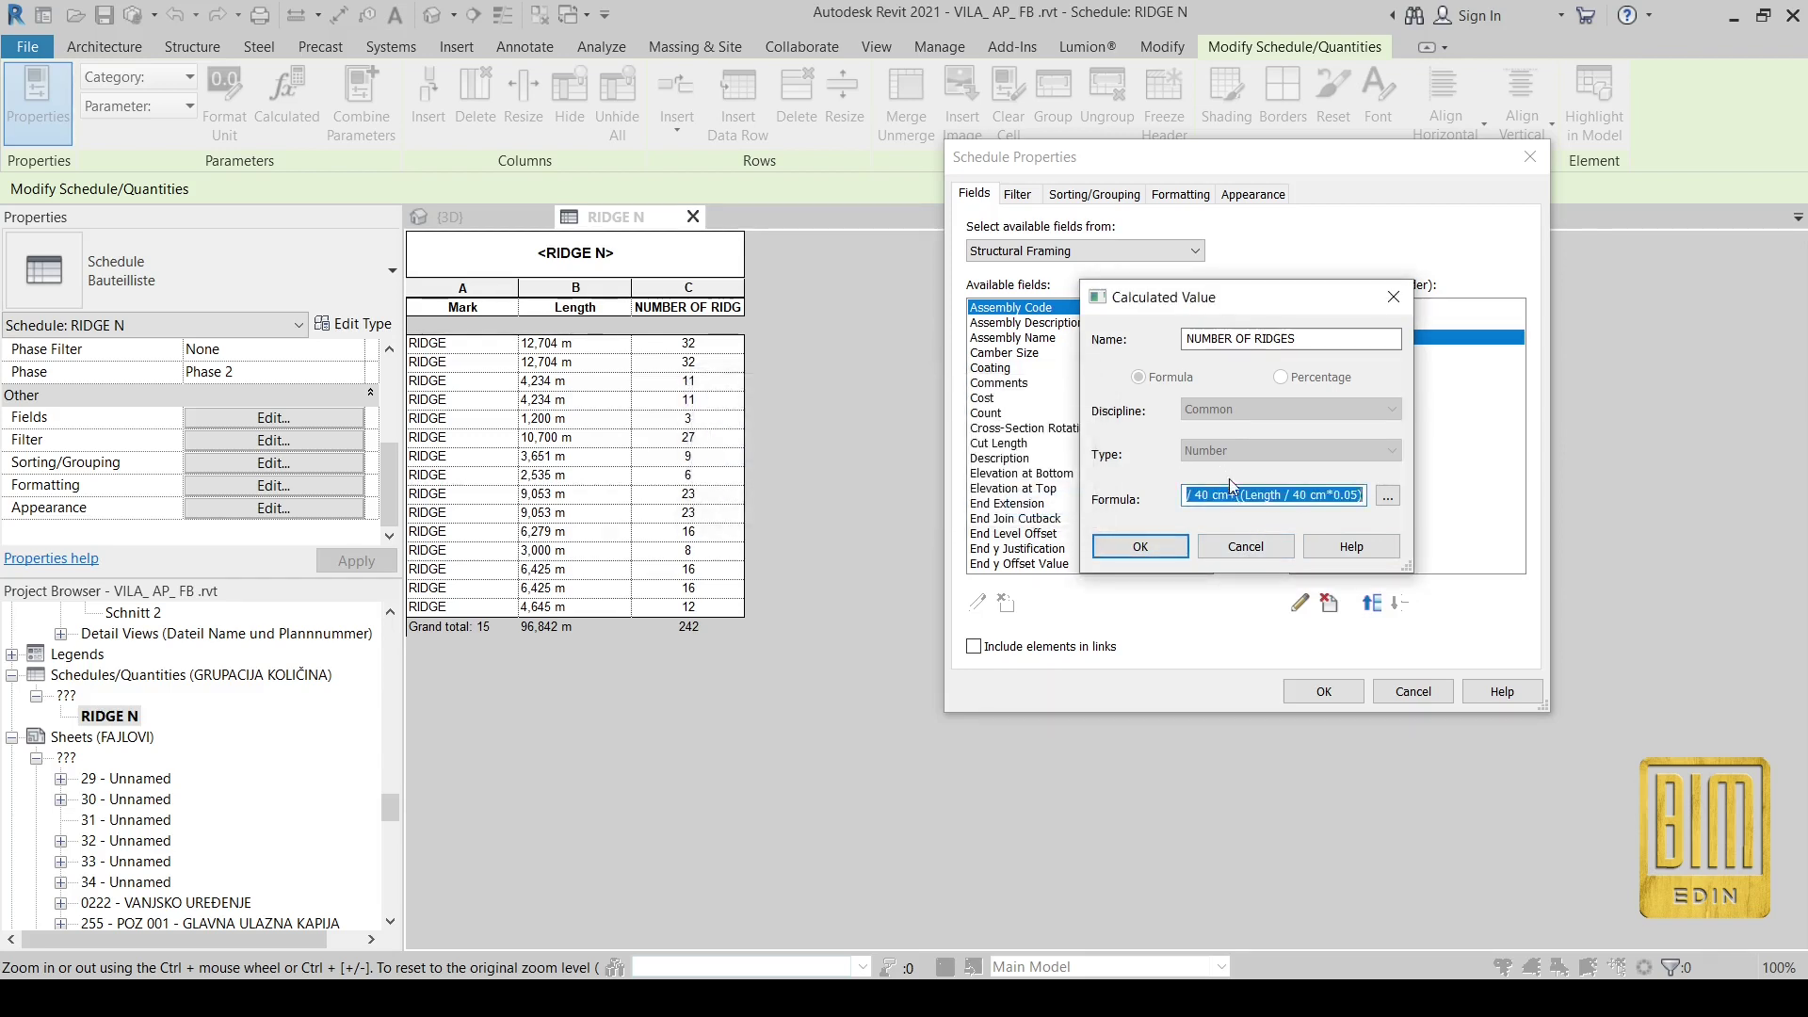
left_click(1328, 497)
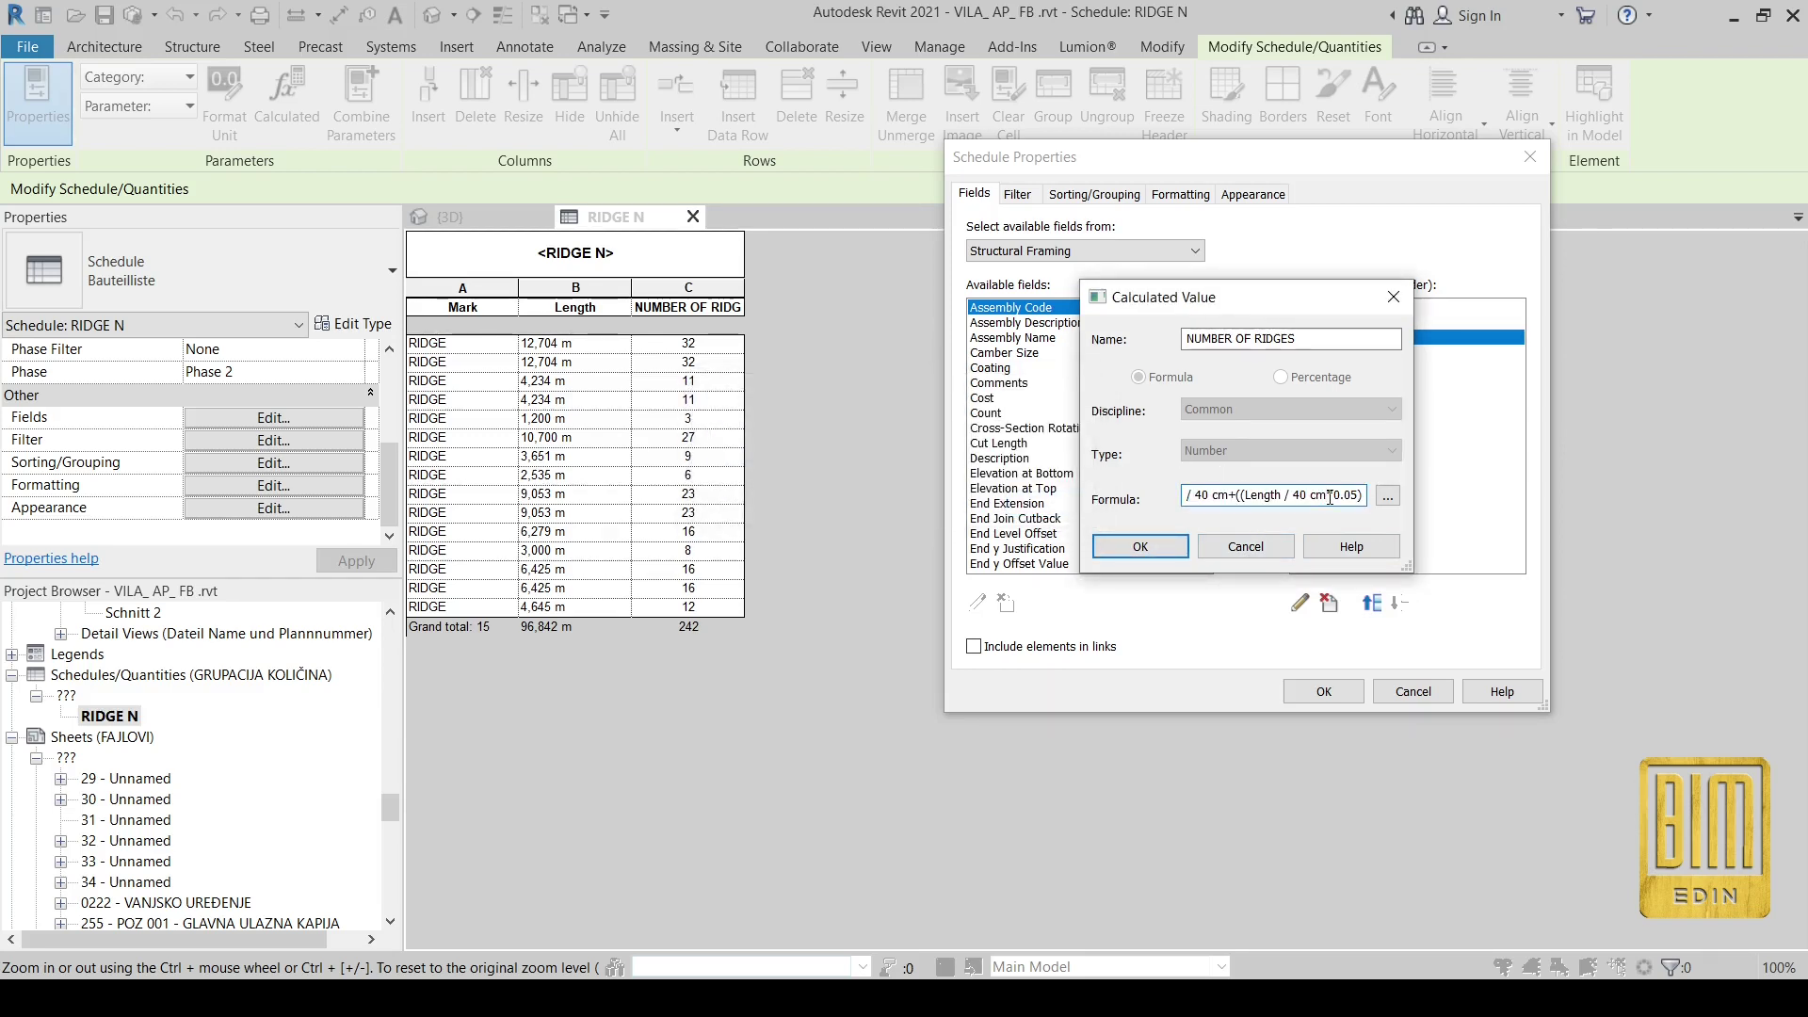
left_click(1181, 548)
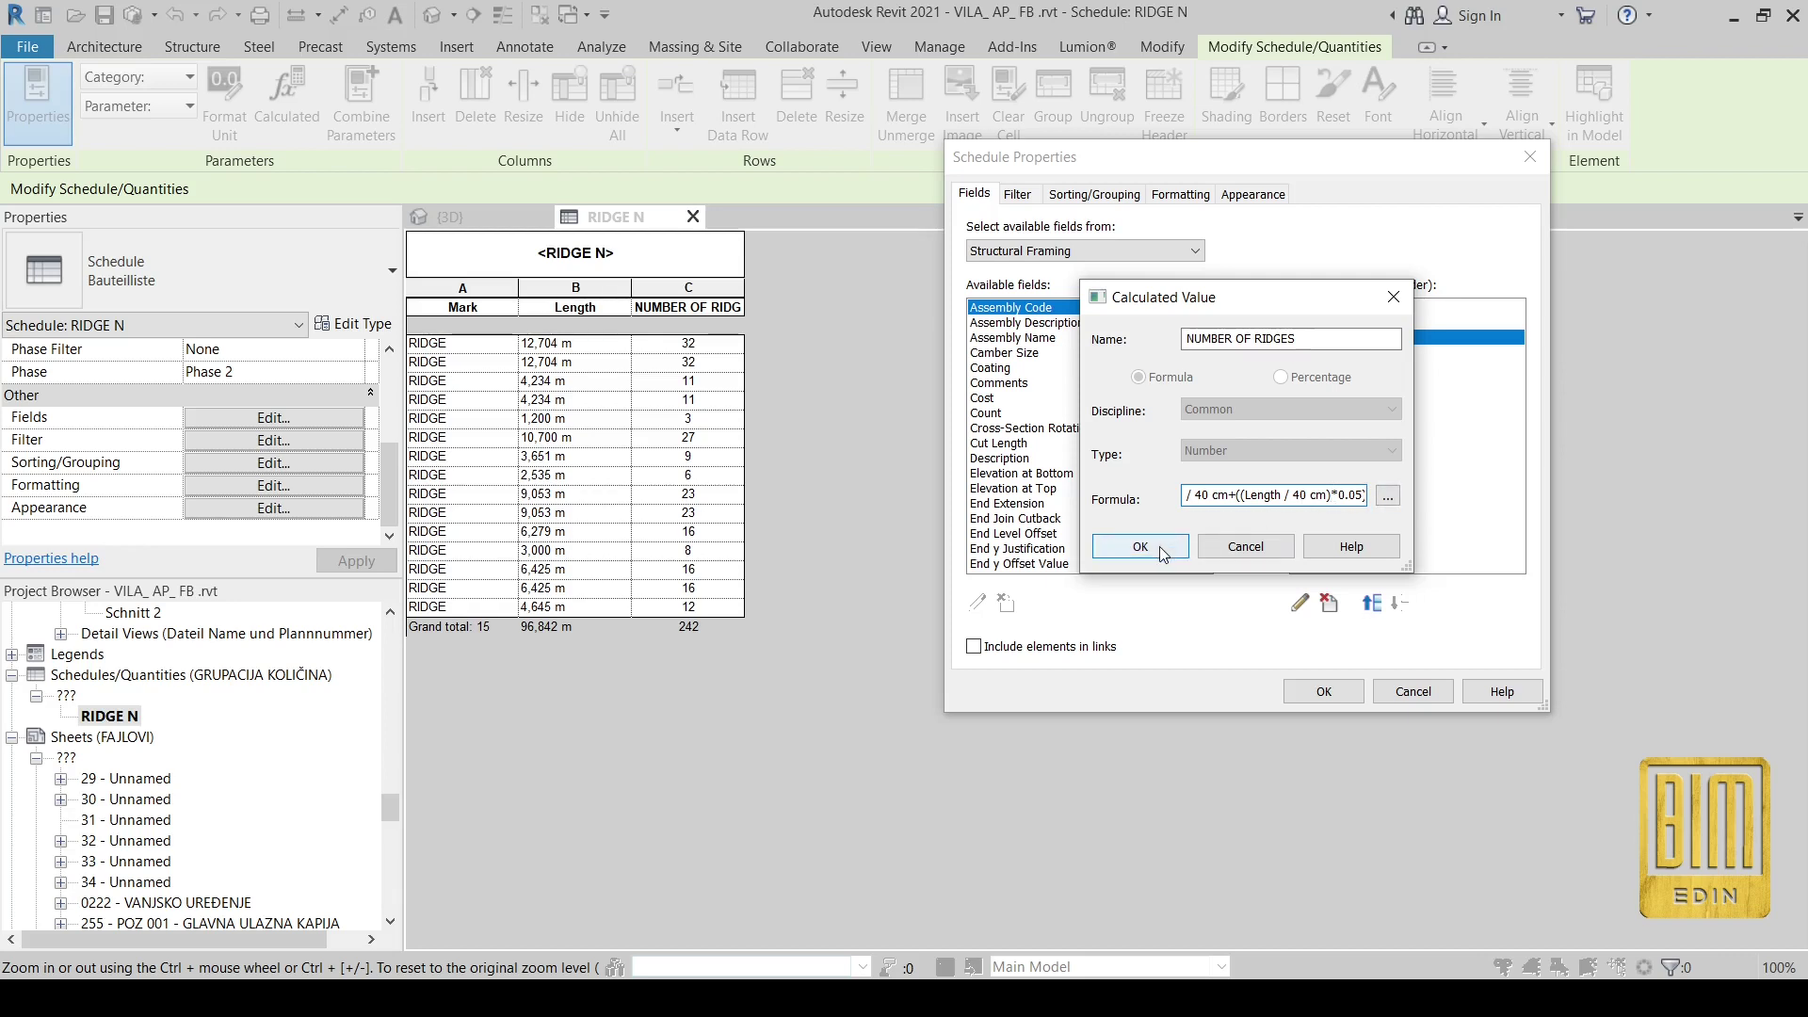
left_click(1323, 691)
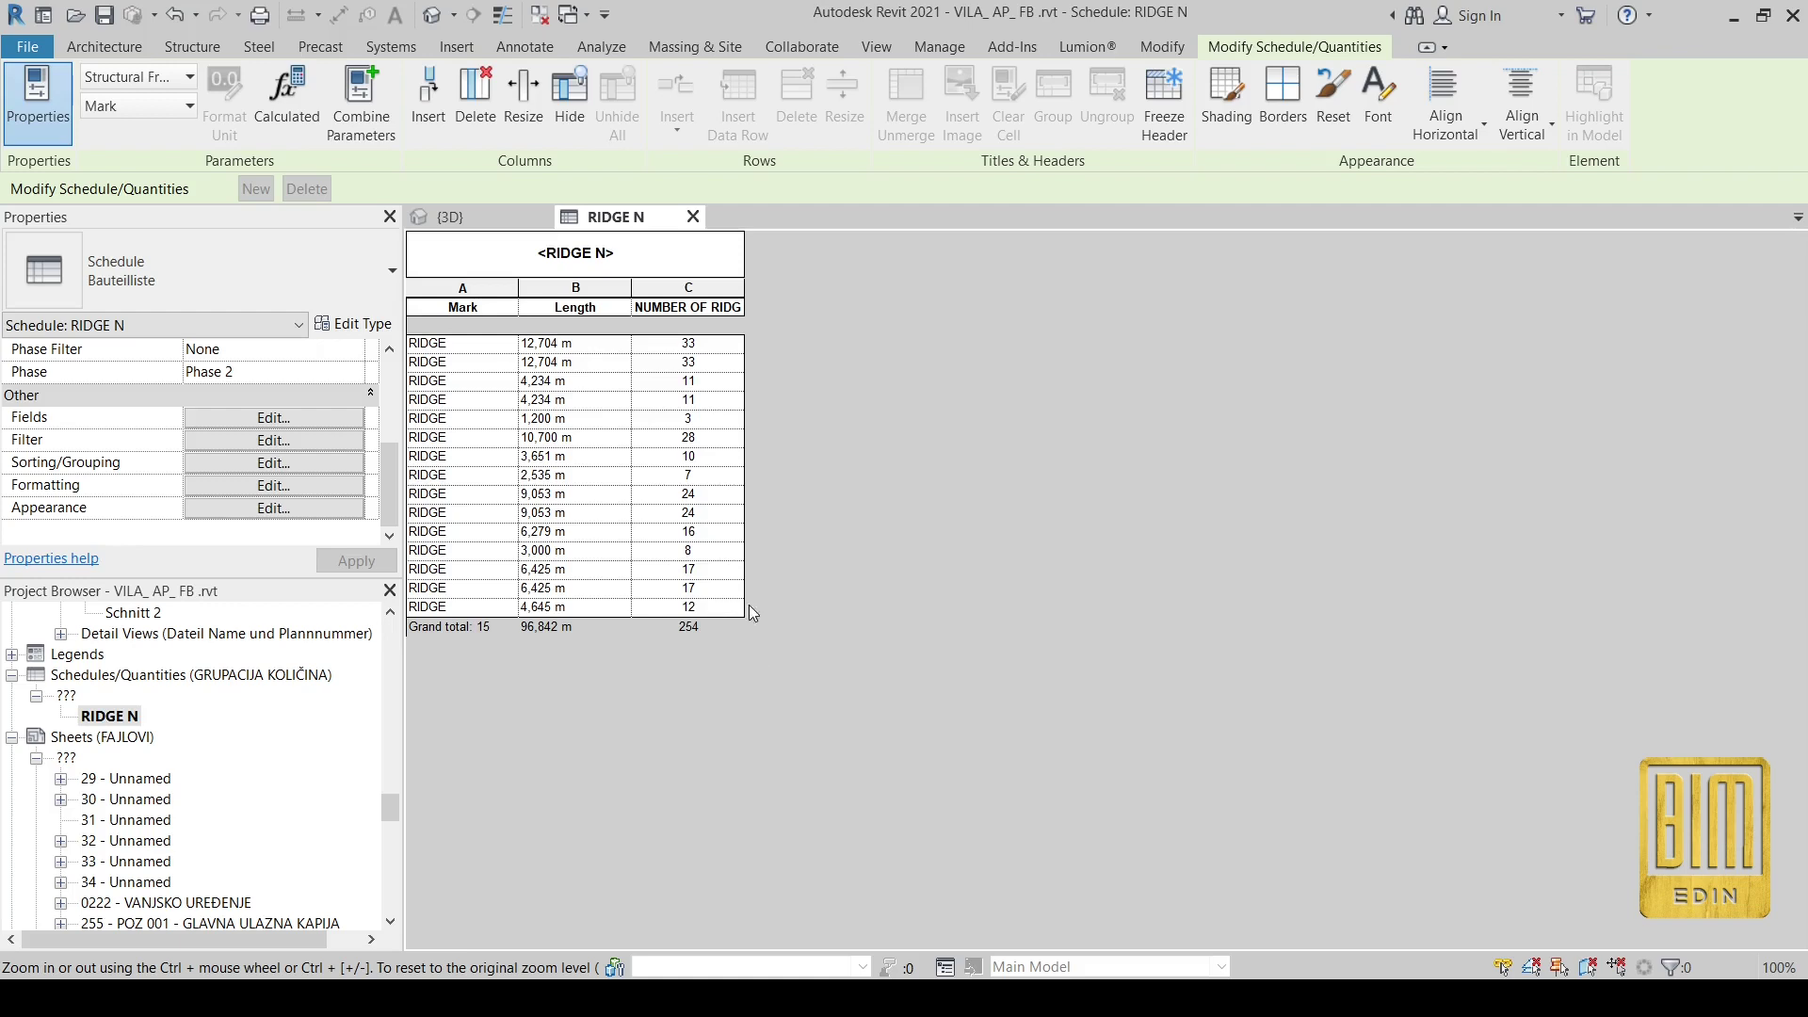
- Undo and redo the formula change in the schedule
left_click(175, 15)
left_click(219, 15)
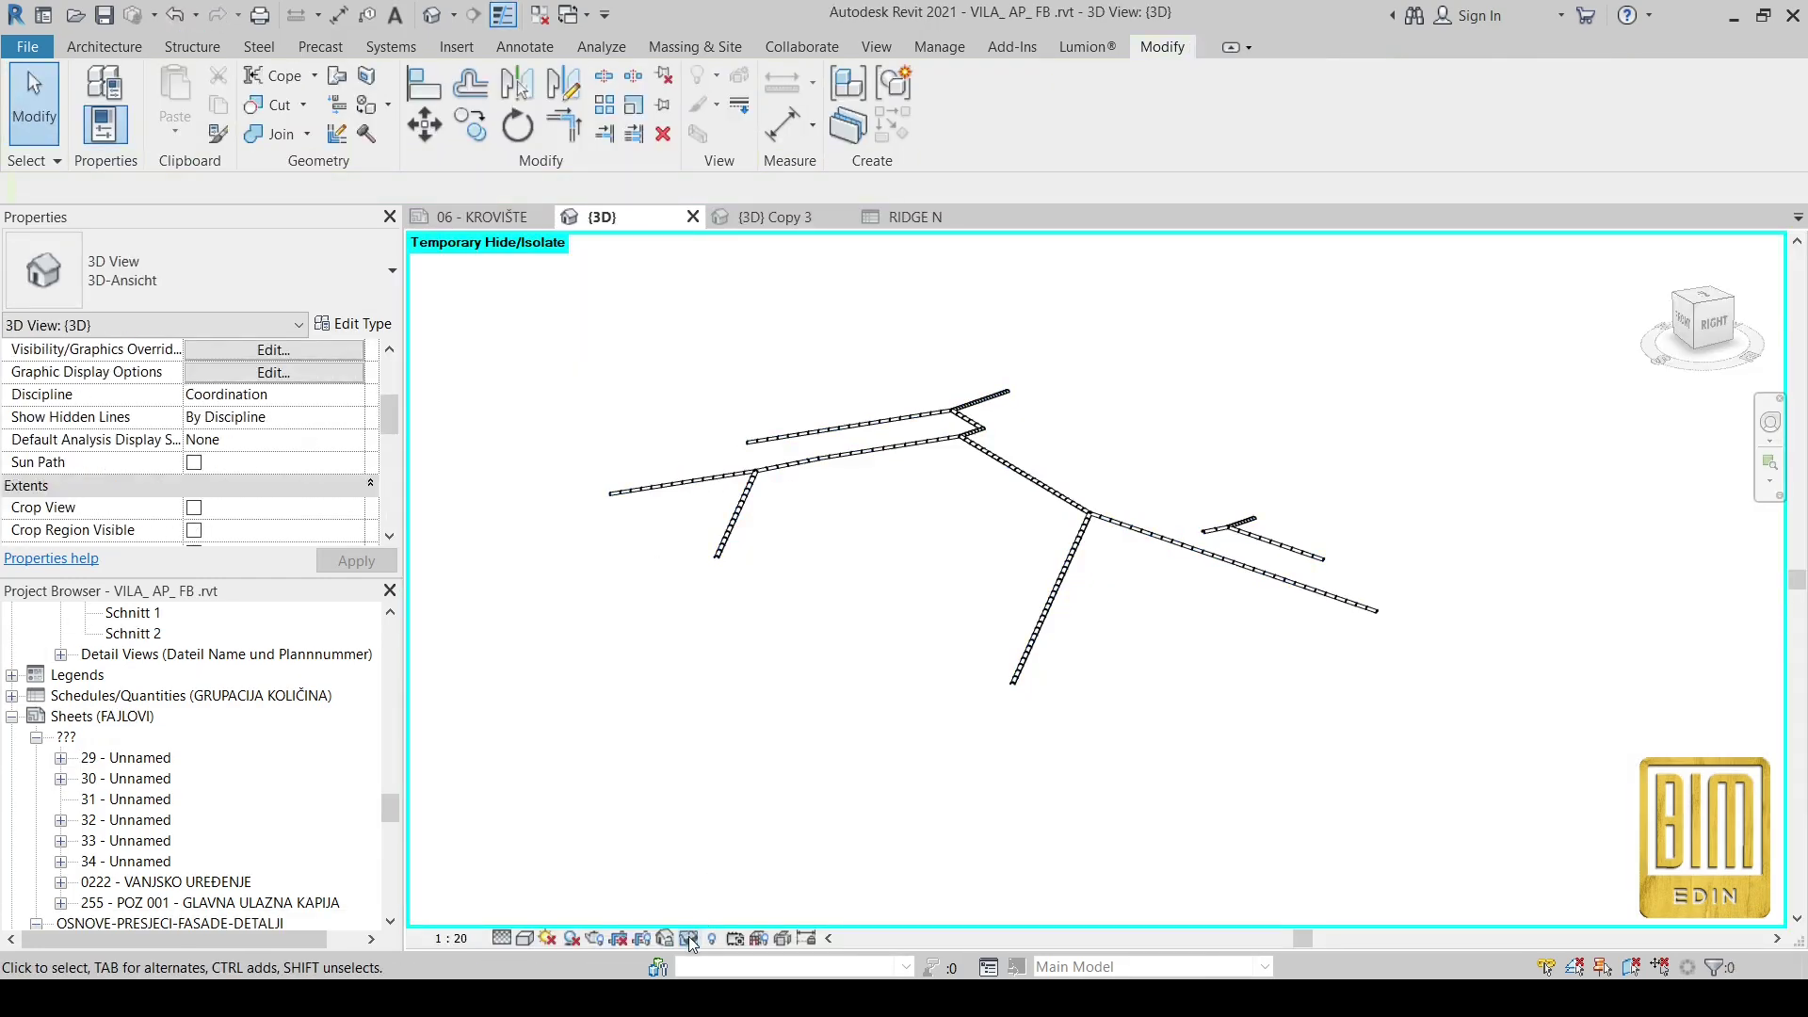
left_click(690, 942)
- Restore the full building view and orbit around to the porch
left_click(781, 918)
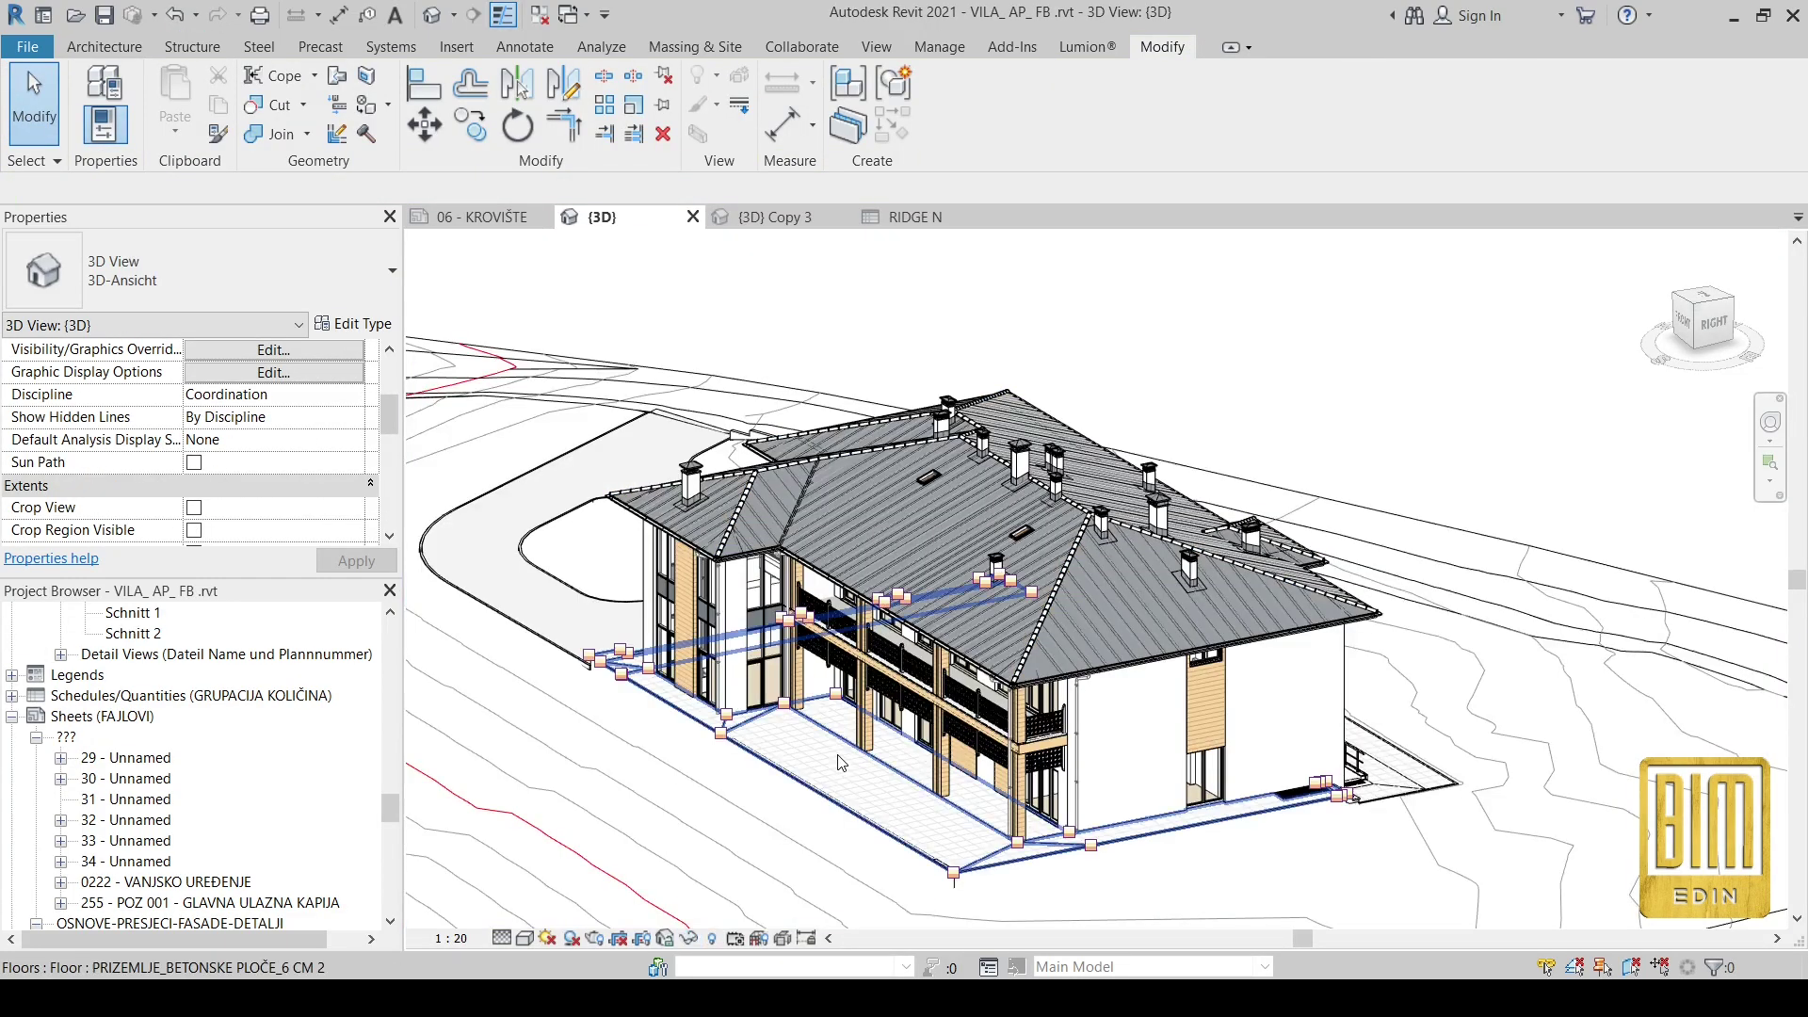
scroll(1042, 652, "up", 3)
scroll(1042, 653, "down", 5)
middle_click_drag(1221, 739, 1178, 725, "shift")
middle_click_drag(945, 625, 1092, 643)
scroll(1012, 607, "up", 6)
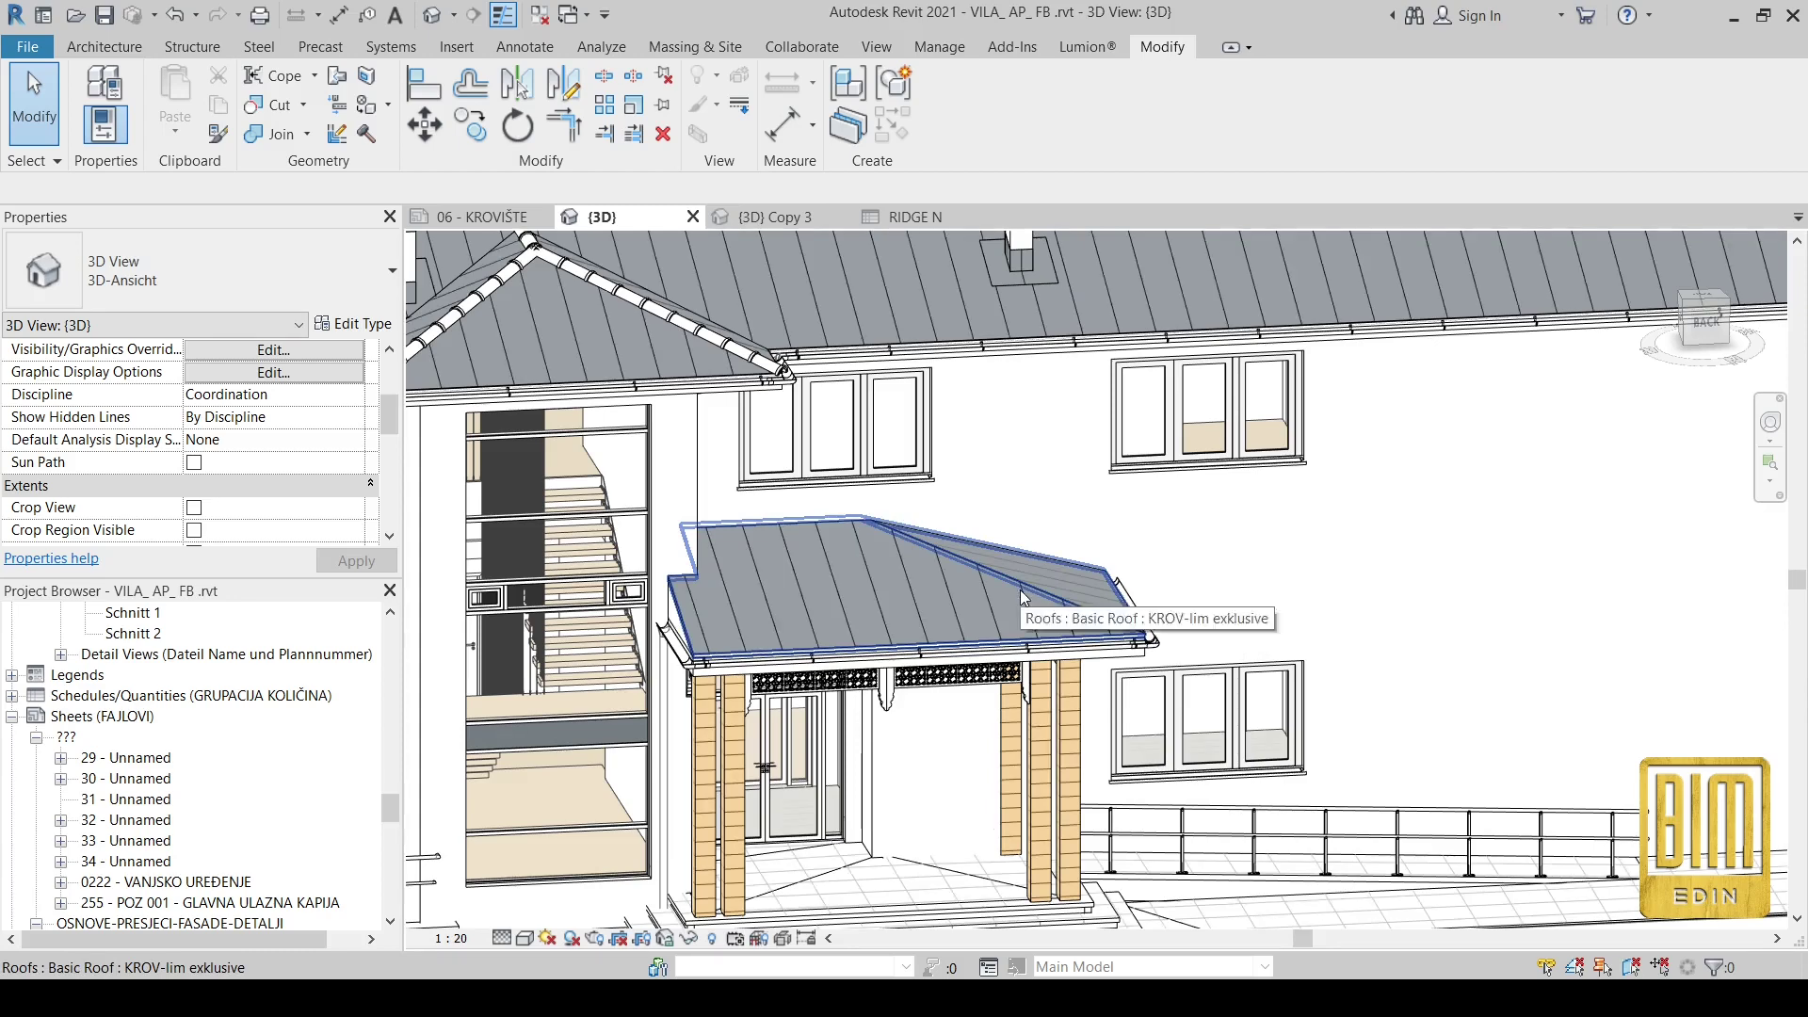
- Place a KROVNI SAMAR beam along the porch roof's sloping edge with Pick Lines
left_click(193, 46)
left_click(92, 95)
left_click(1046, 109)
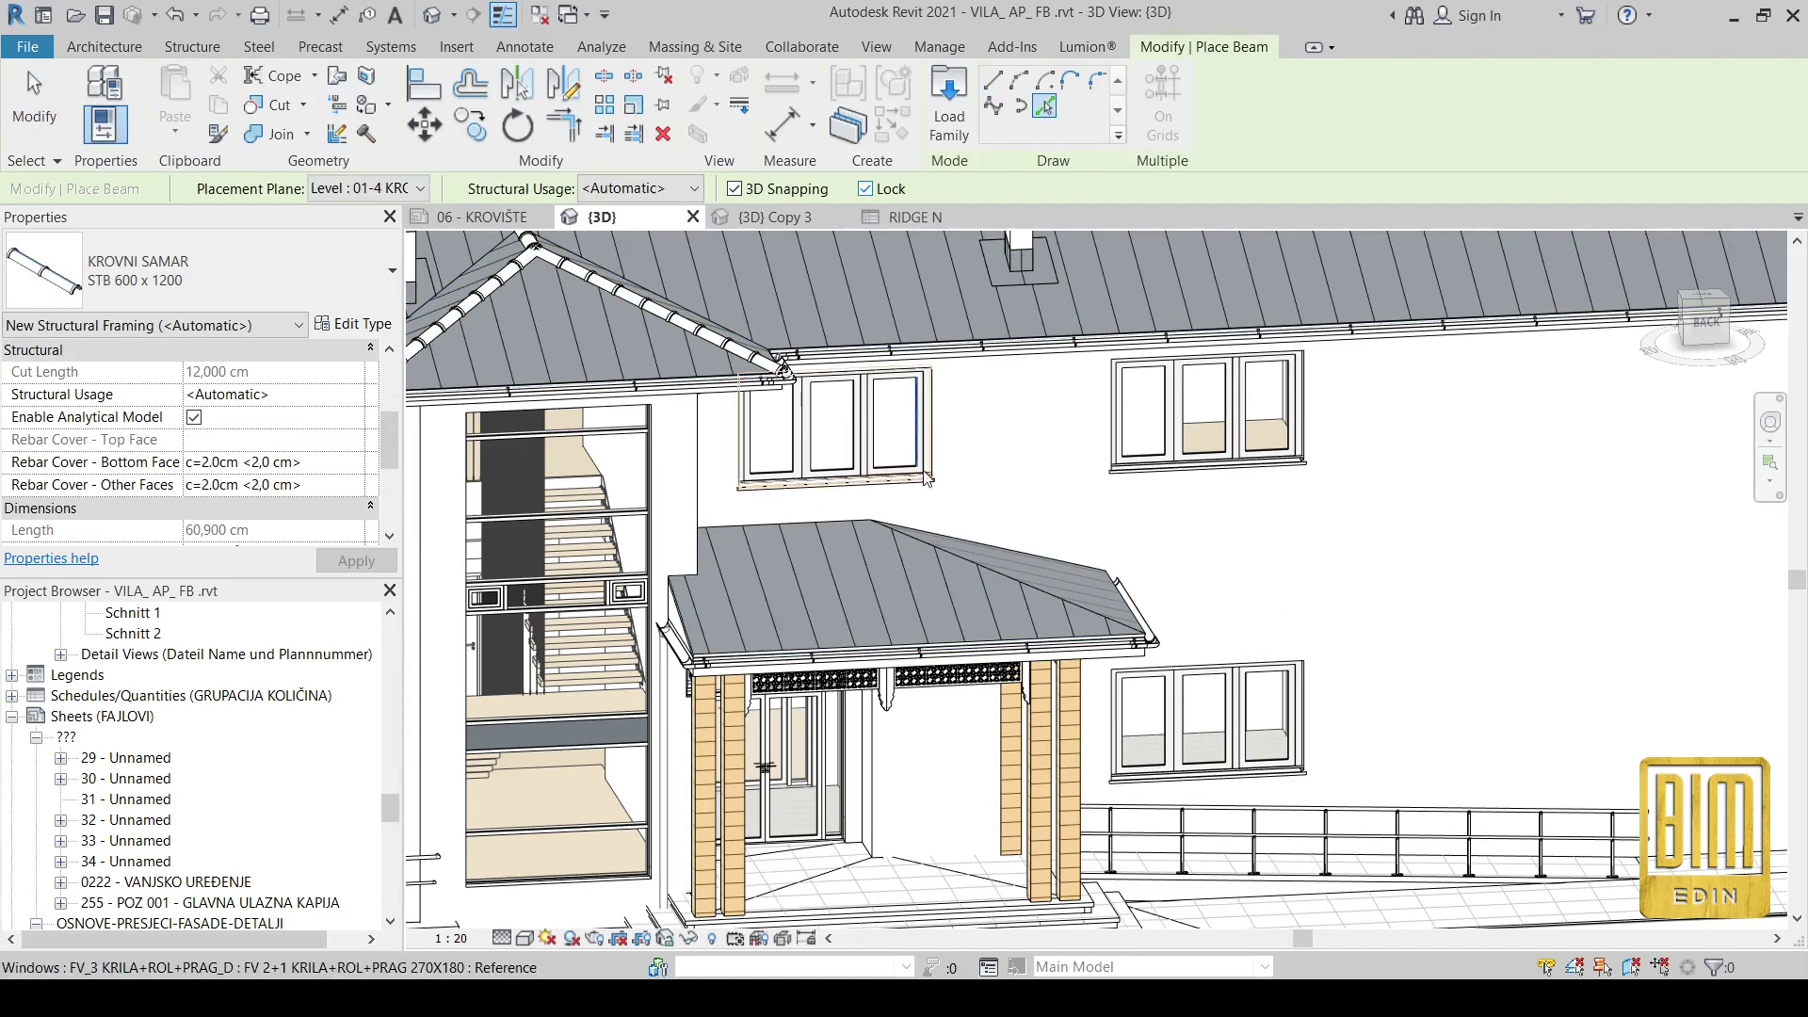
left_click(961, 564)
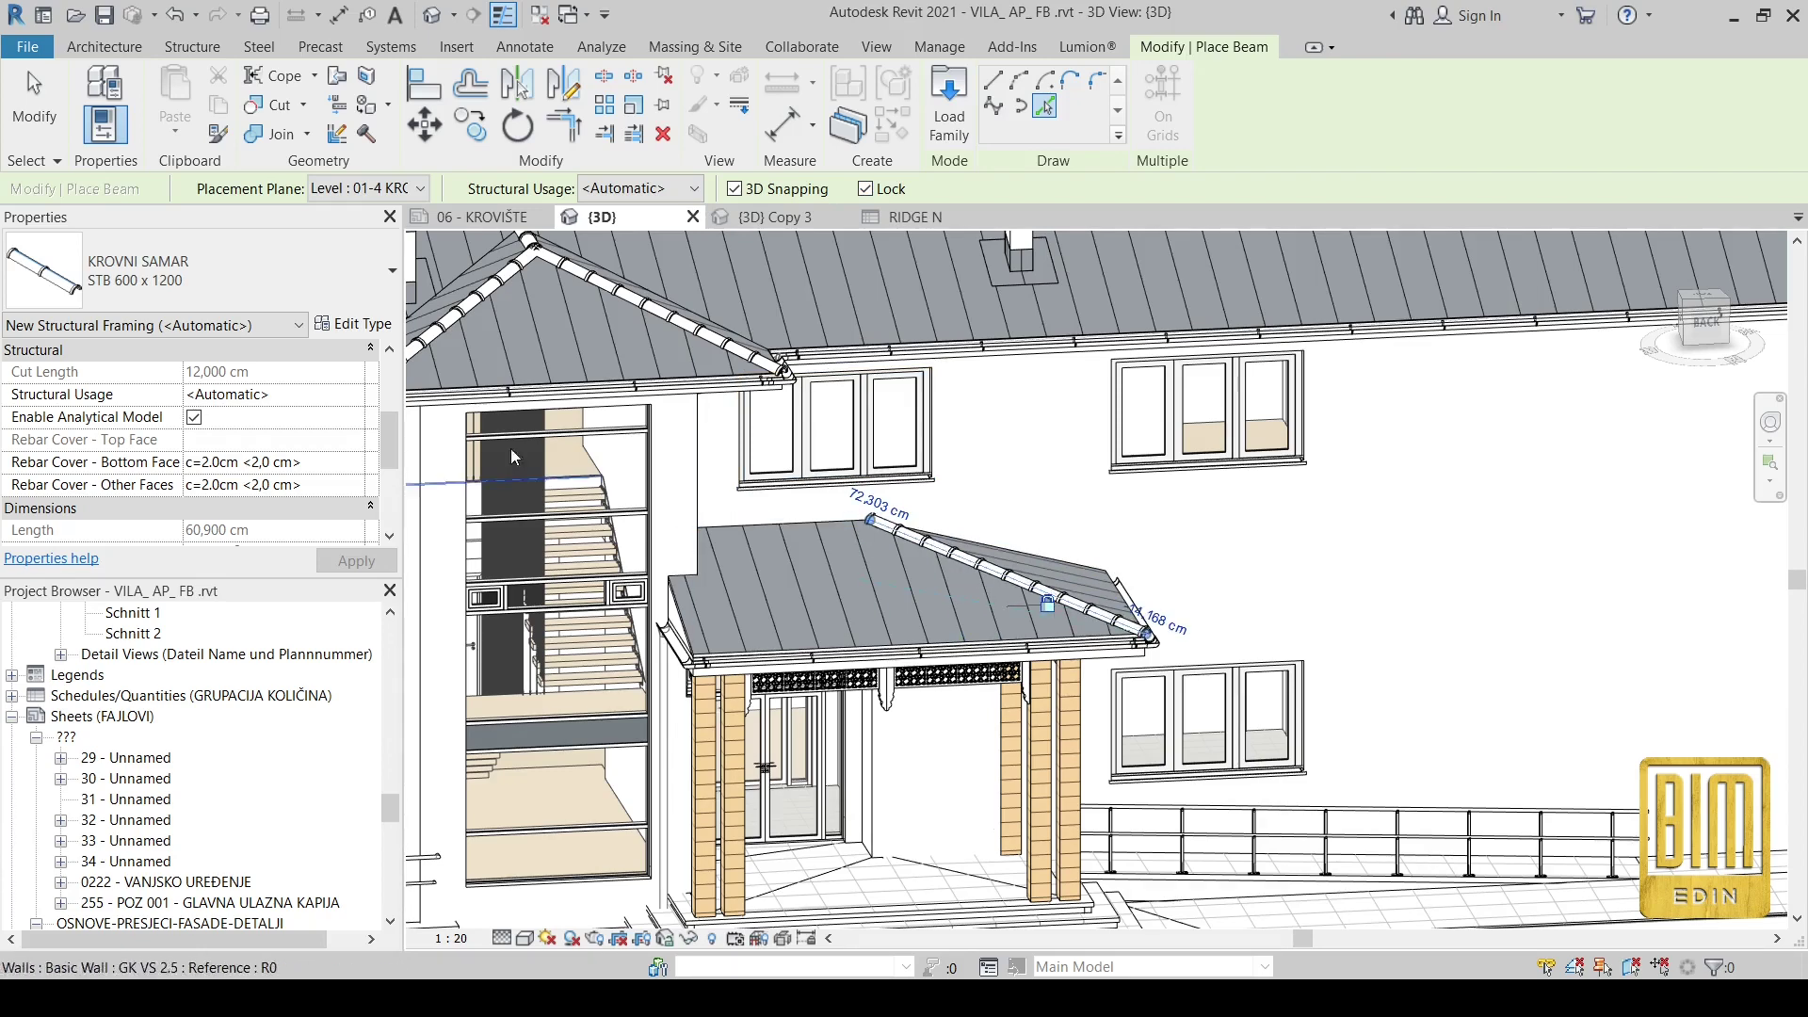
left_click(34, 99)
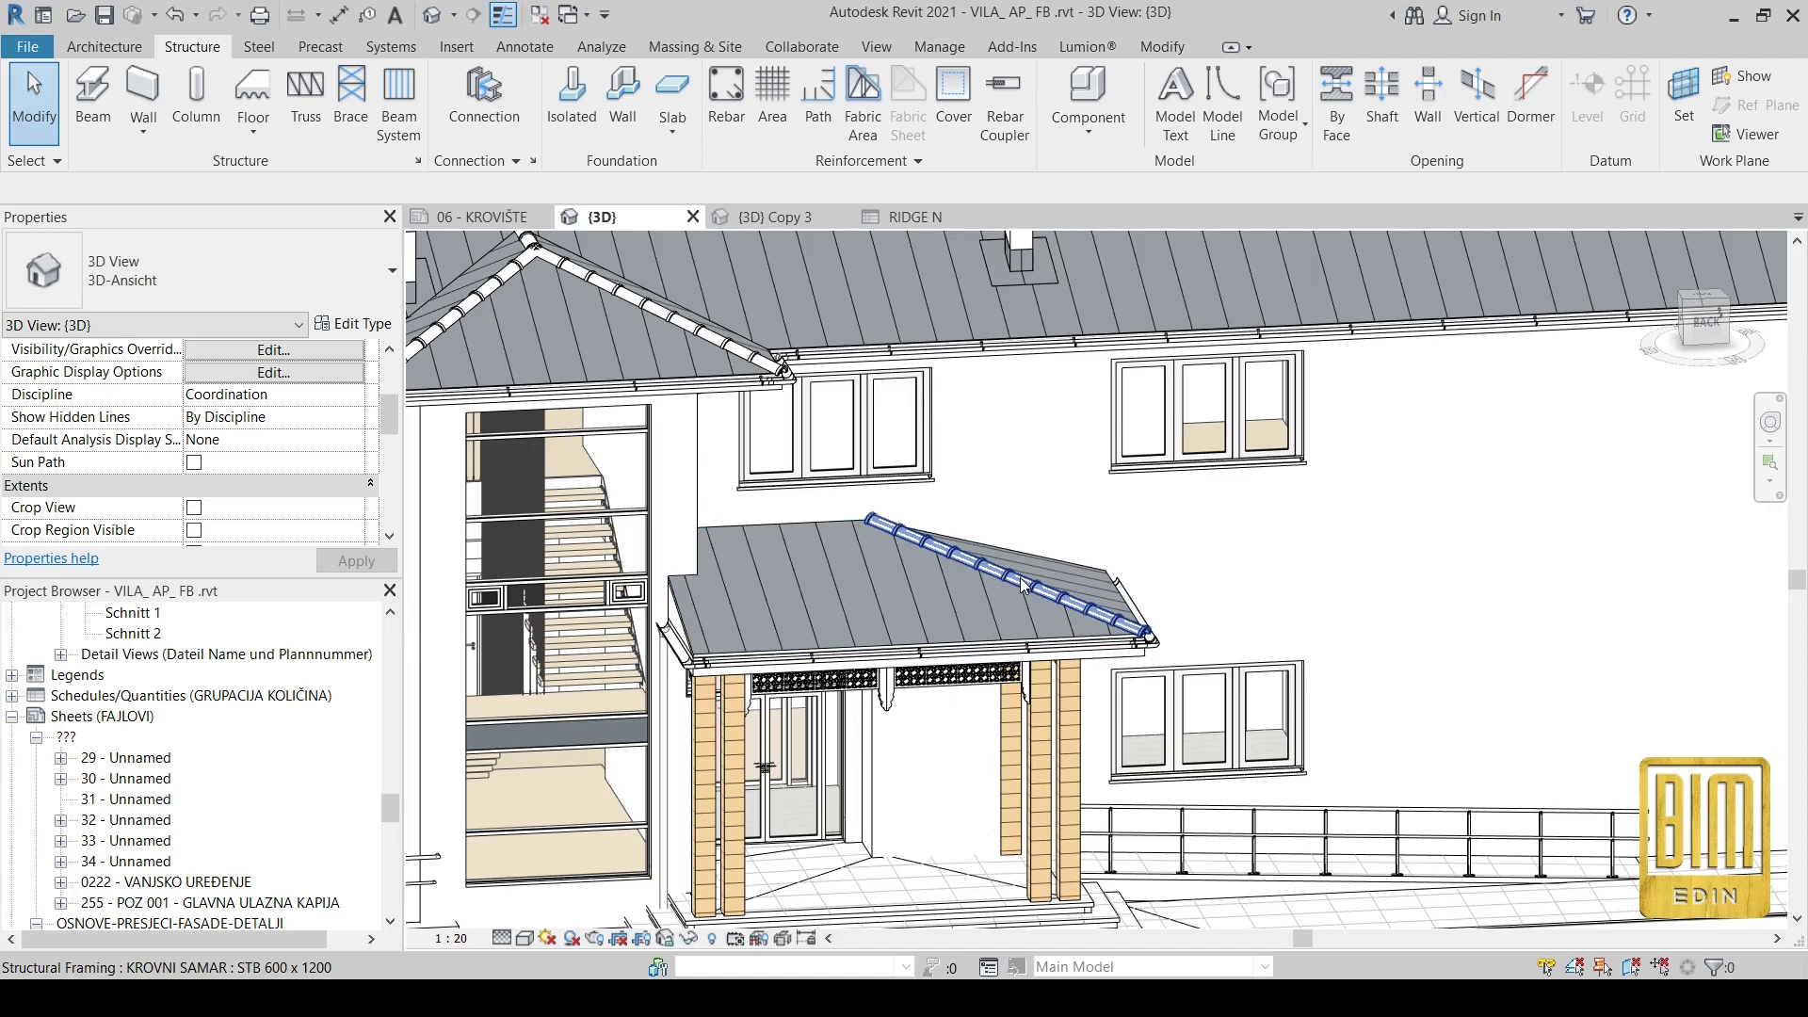
left_click(1024, 585)
- Set the porch beam's Mark to RIDGE, accept the duplicate warning, and return to RIDGE N
scroll(289, 482, "down", 3)
scroll(287, 479, "down", 3)
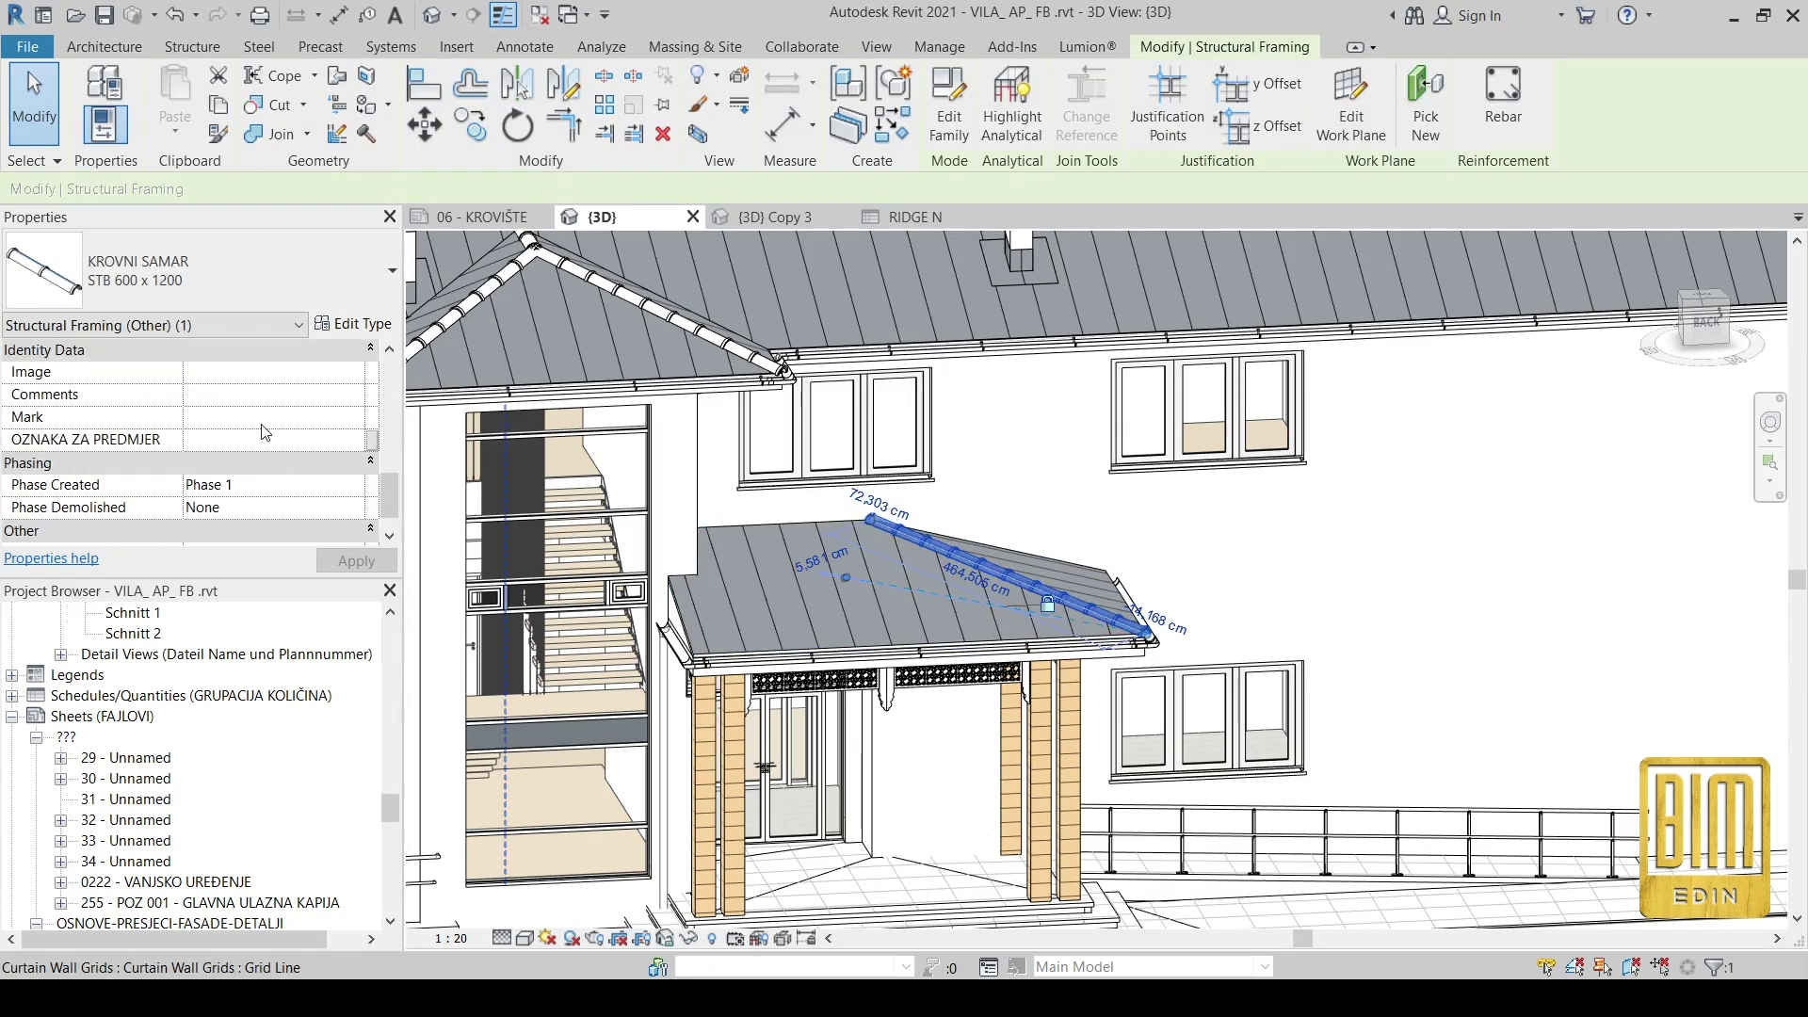
left_click(269, 424)
type("RIDGE")
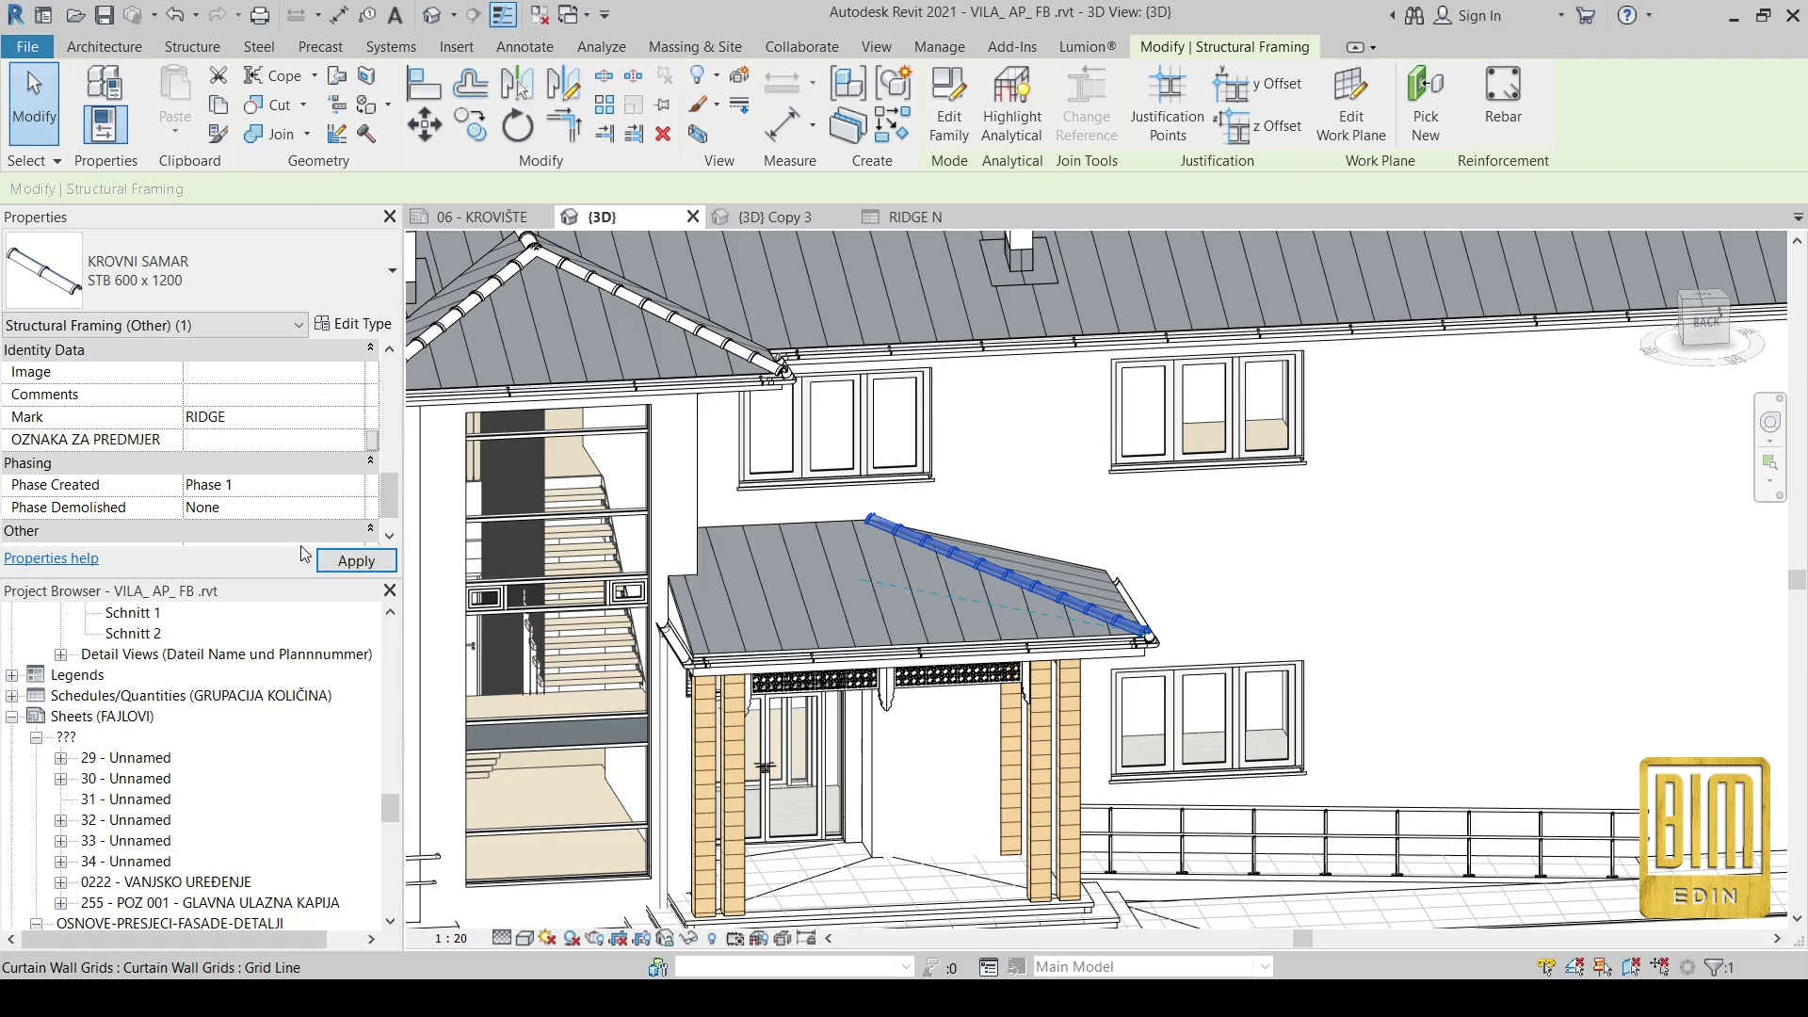
left_click(353, 561)
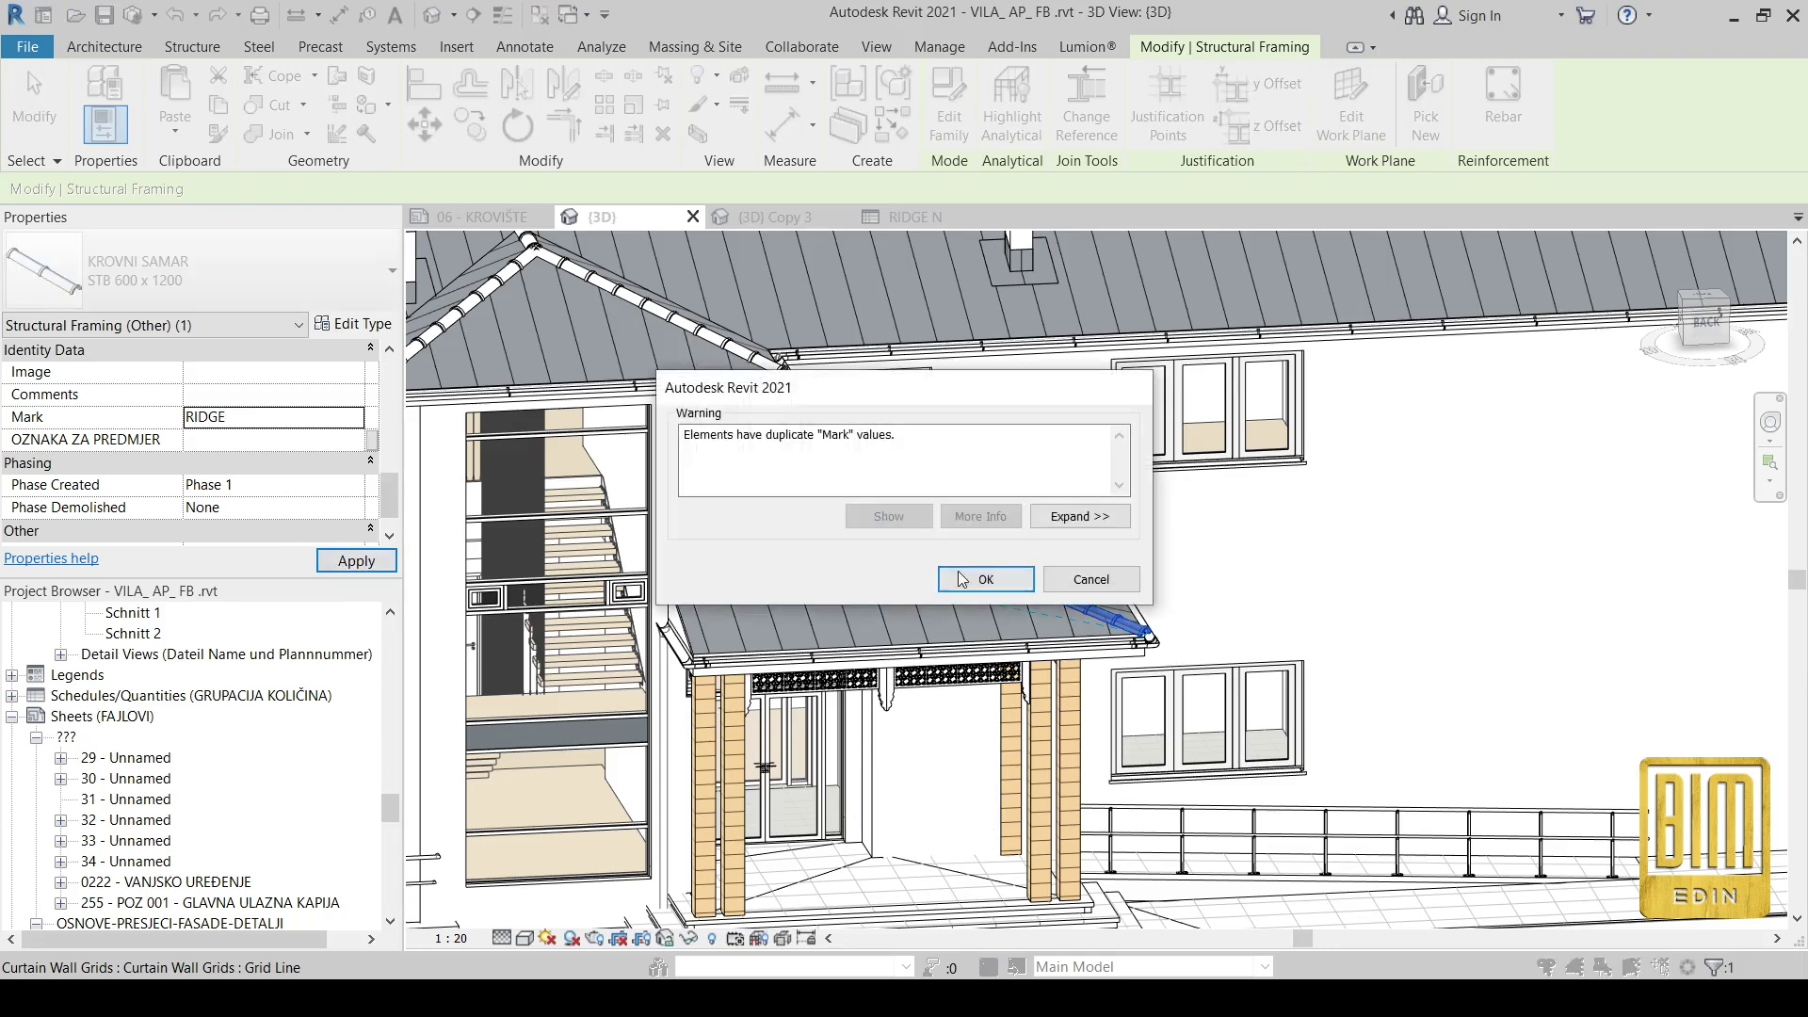
left_click(961, 578)
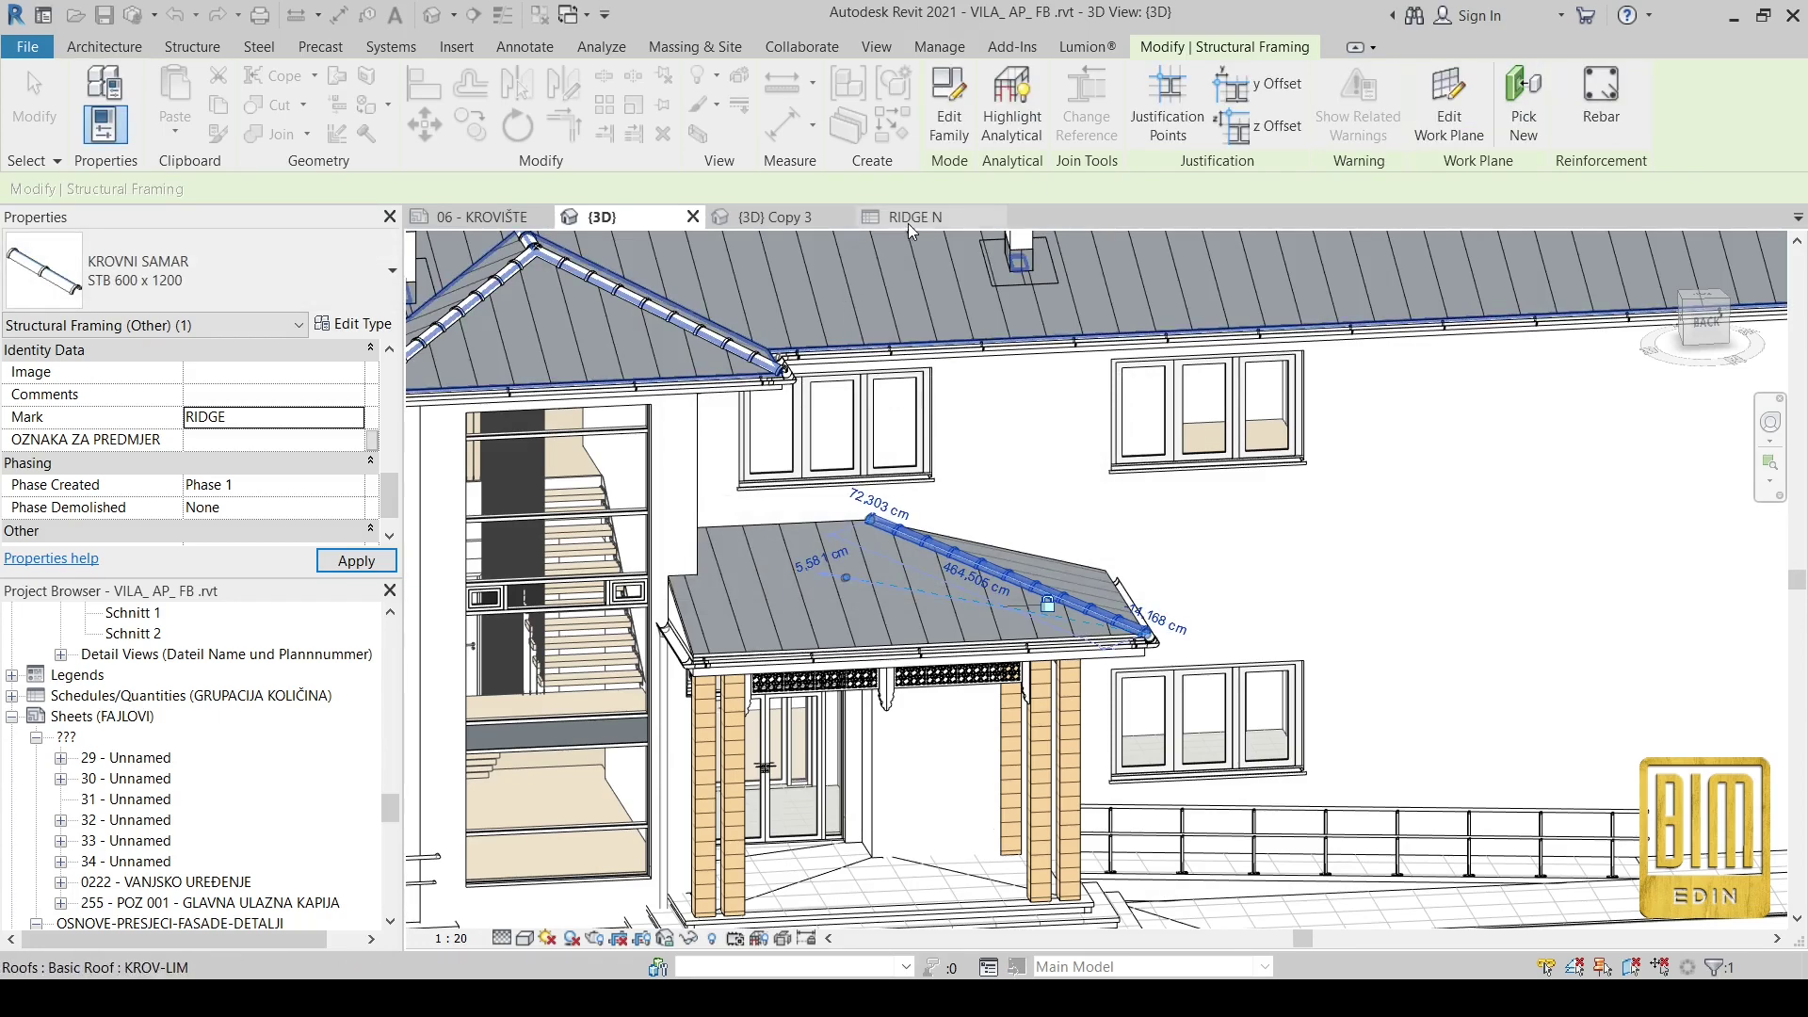
key("ctrl+Tab")
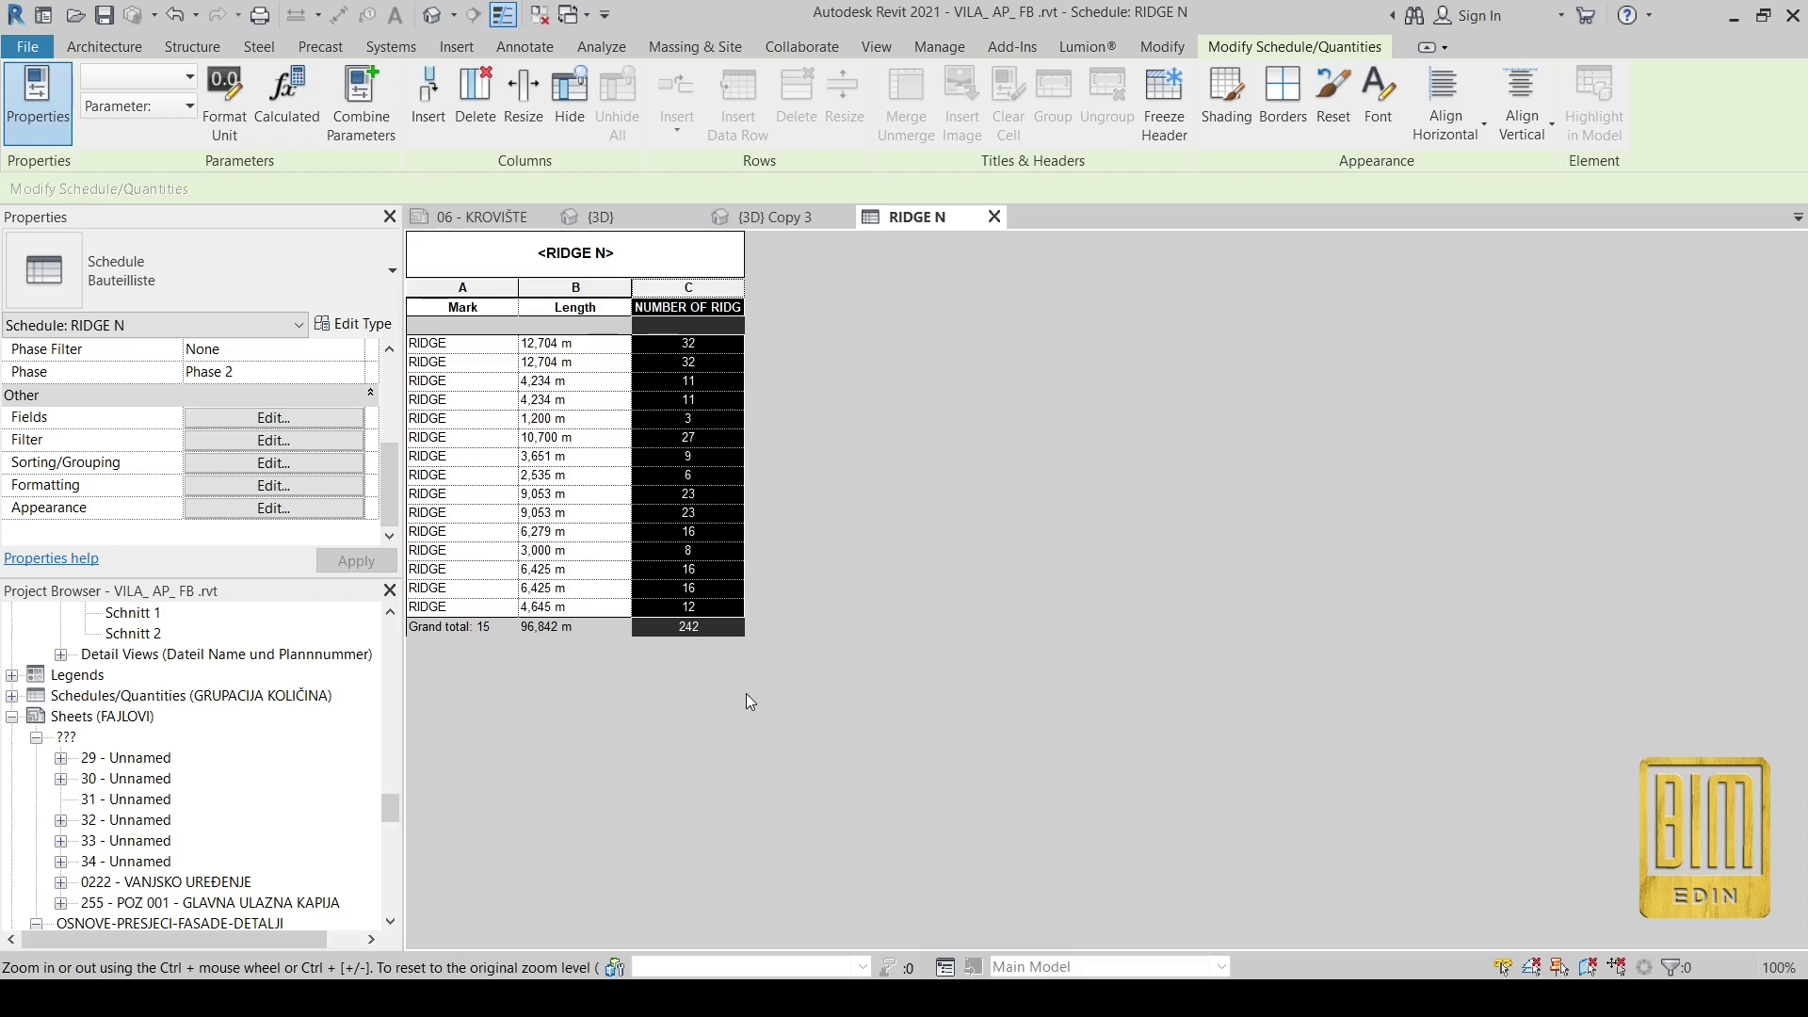
- Undo the porch beam so RIDGE N drops the 4,645 m row, totalling 92,197 m and 230
left_click(616, 261)
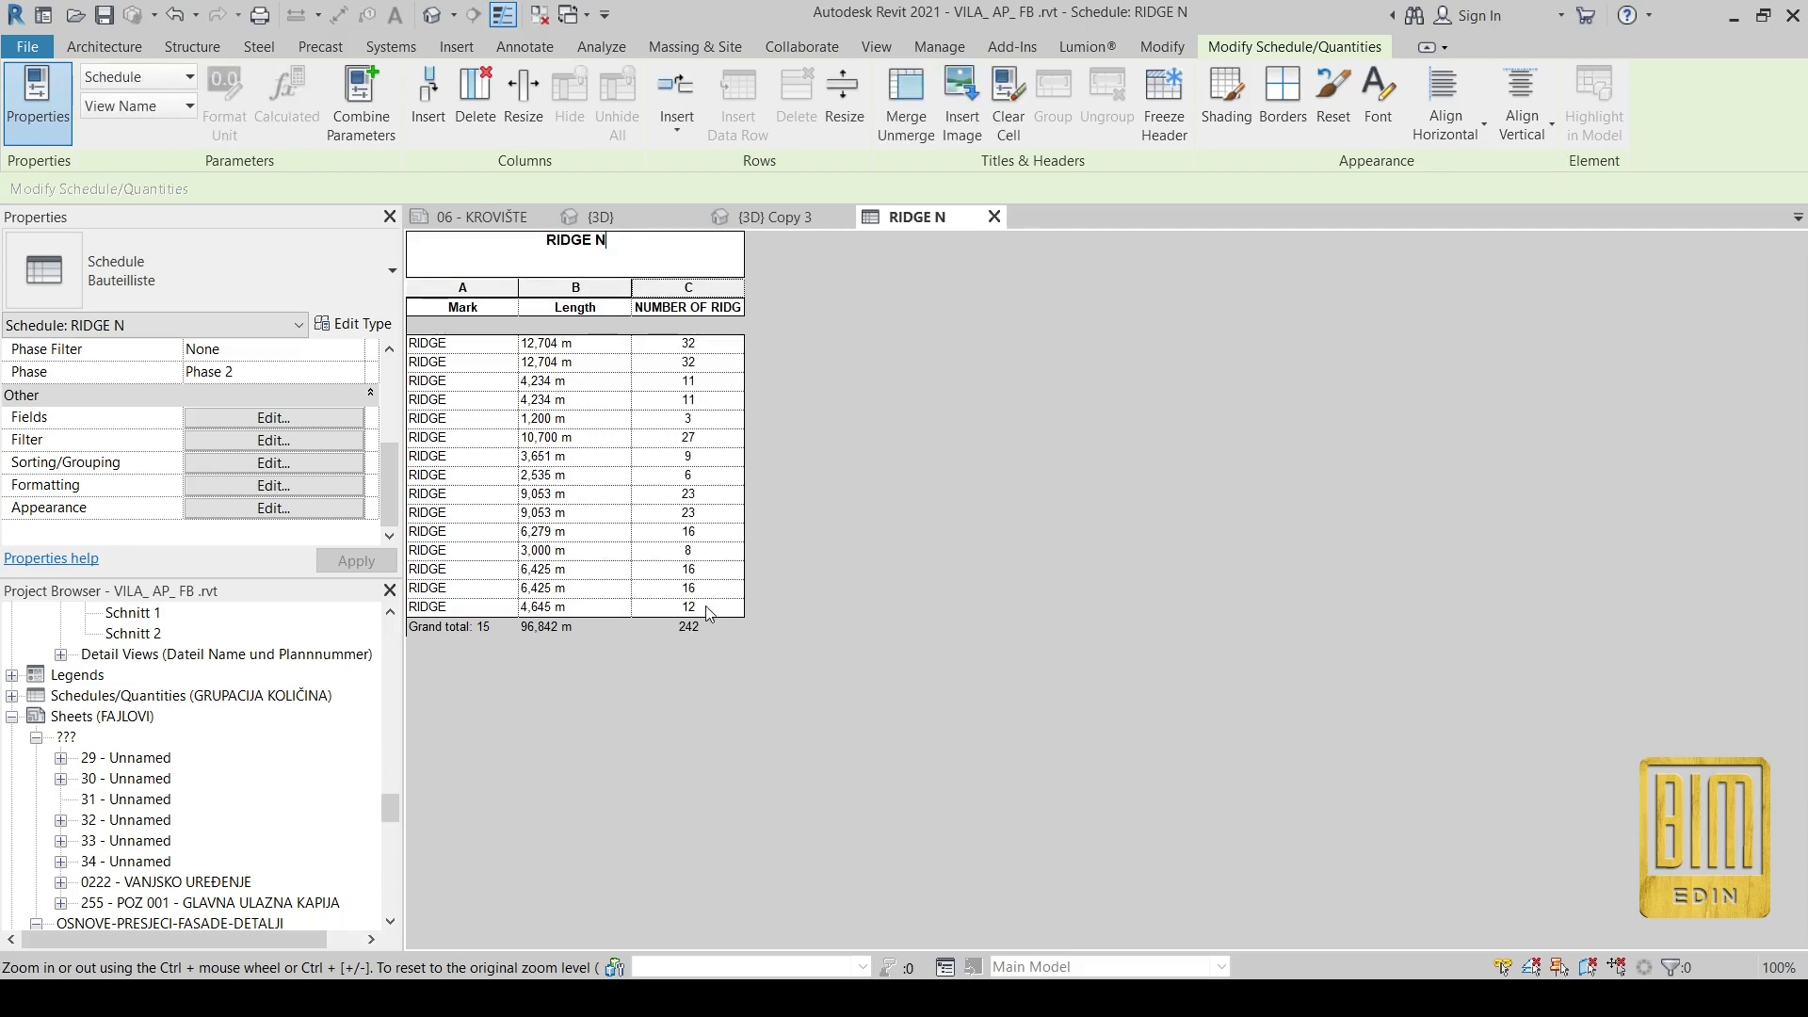
left_click(176, 16)
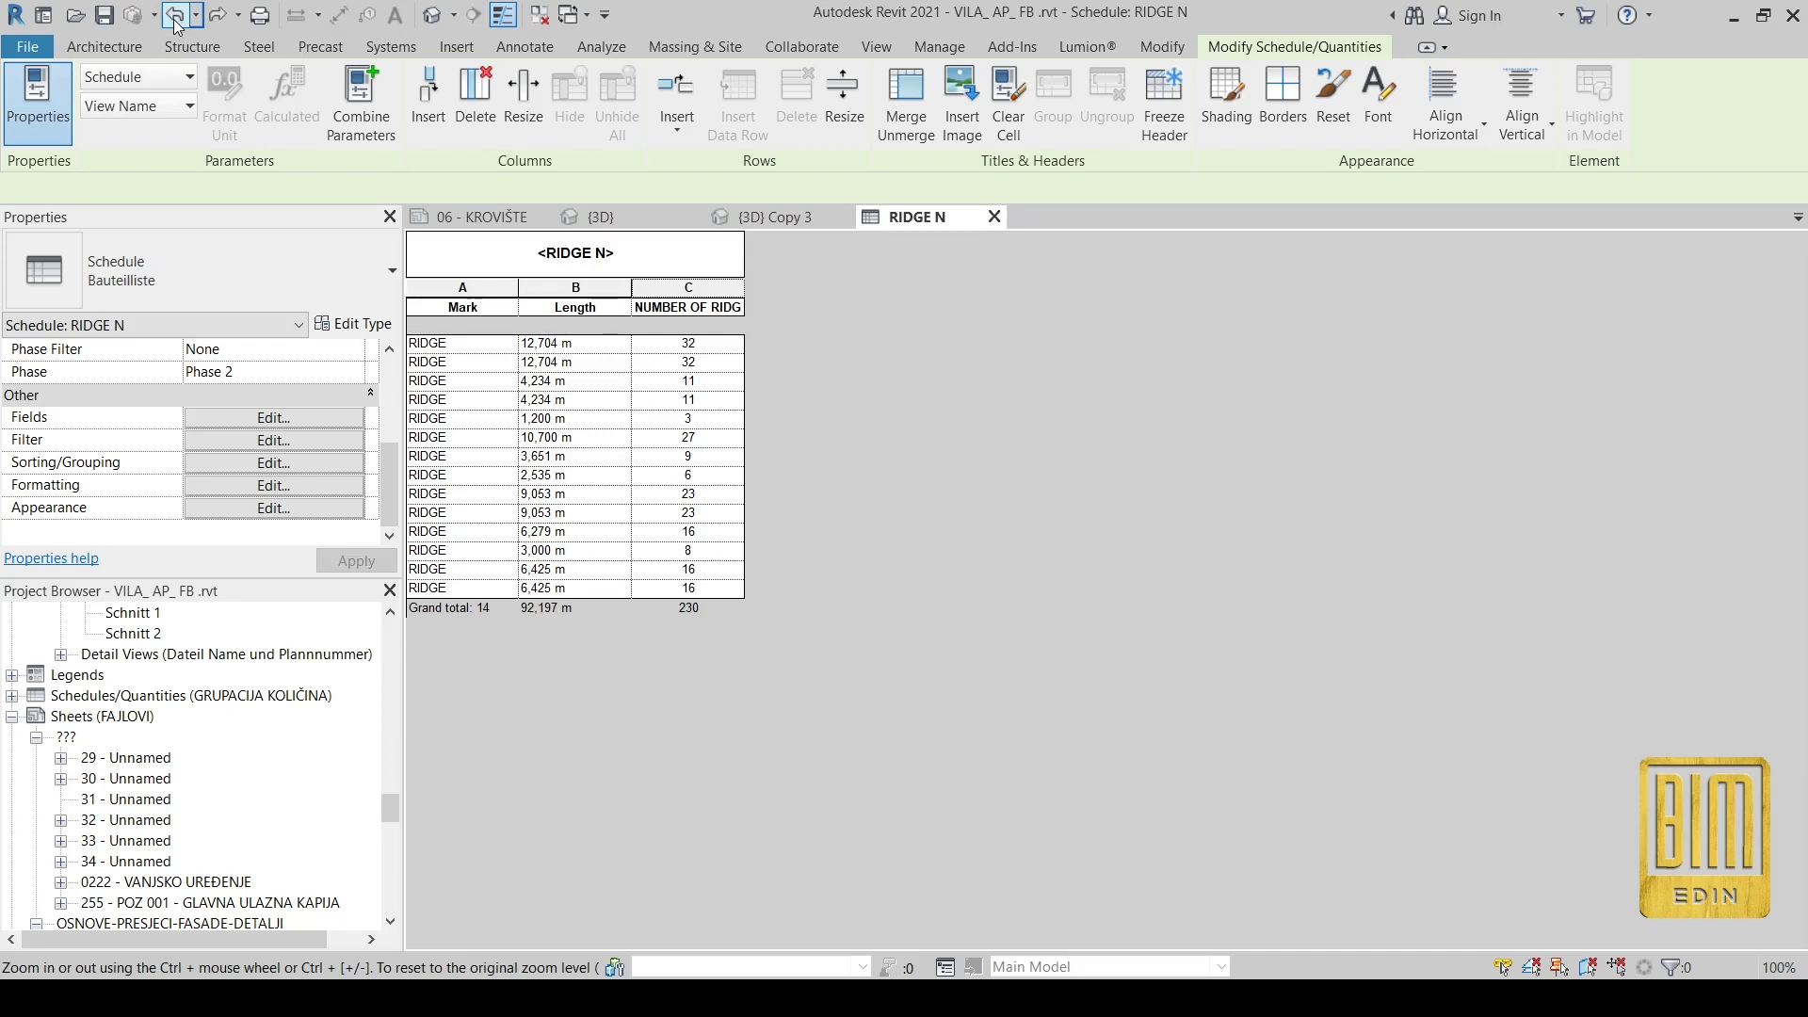
left_click(217, 15)
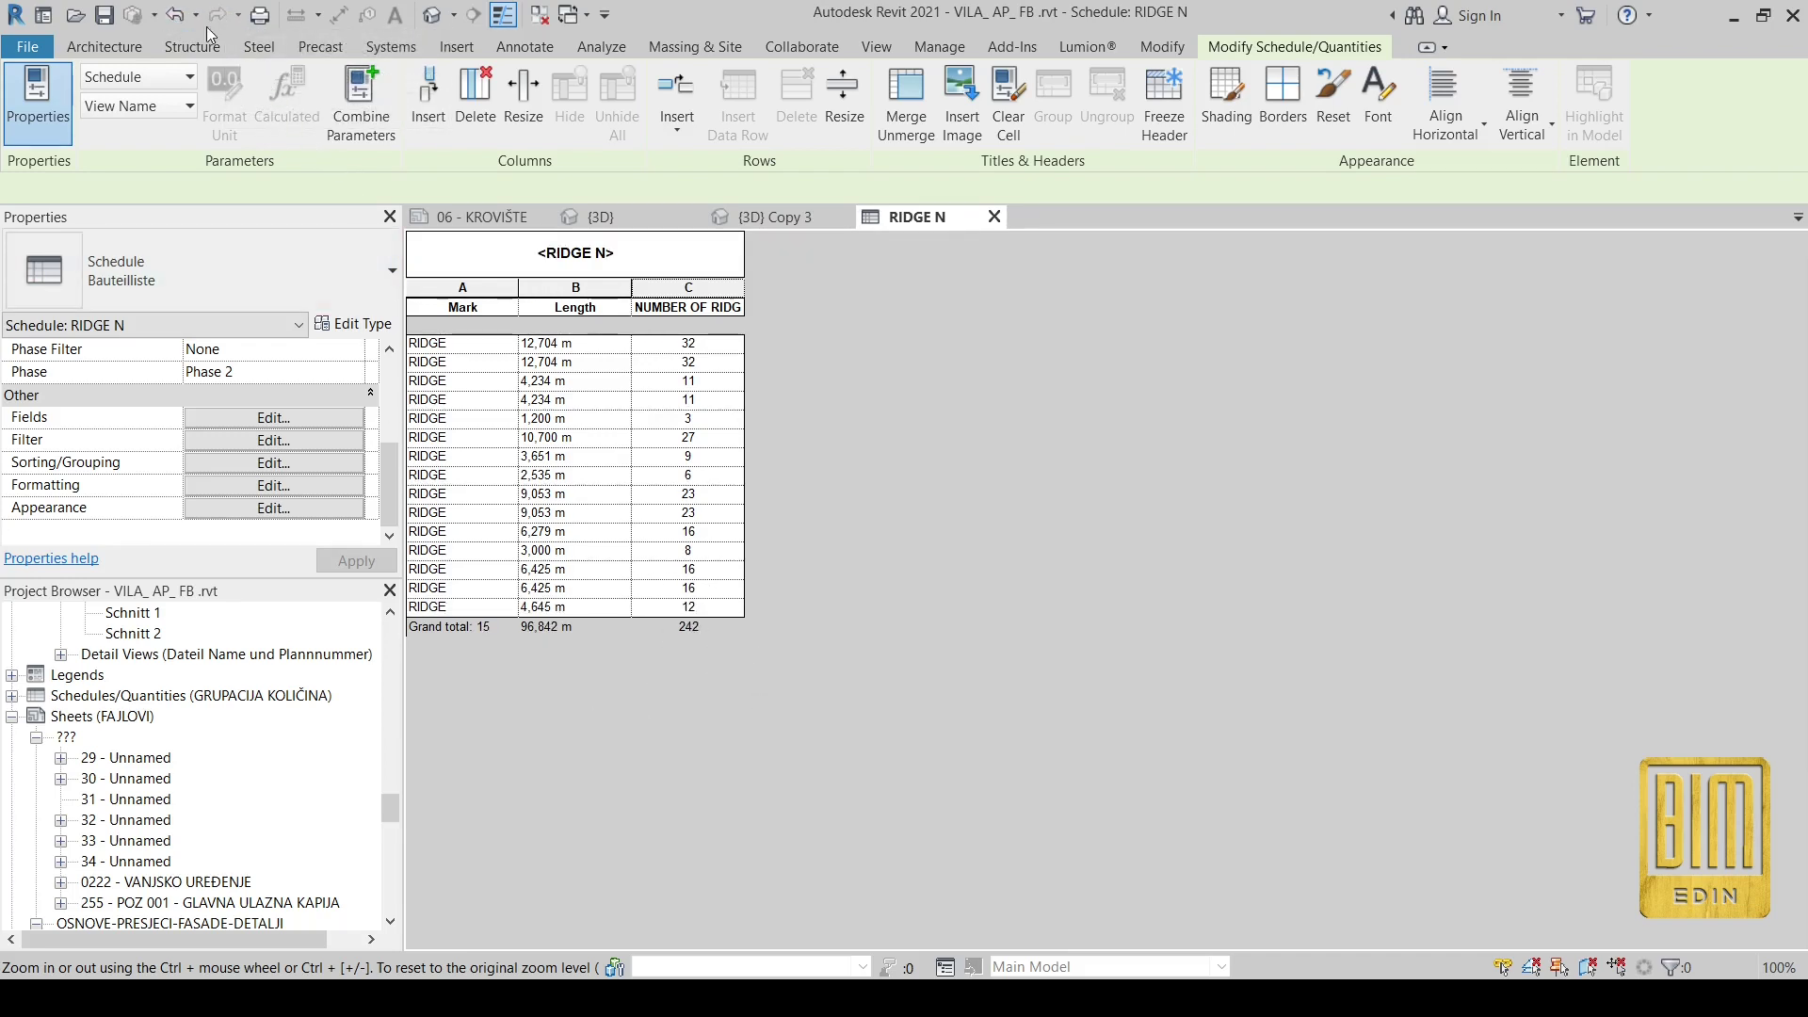
left_click(177, 16)
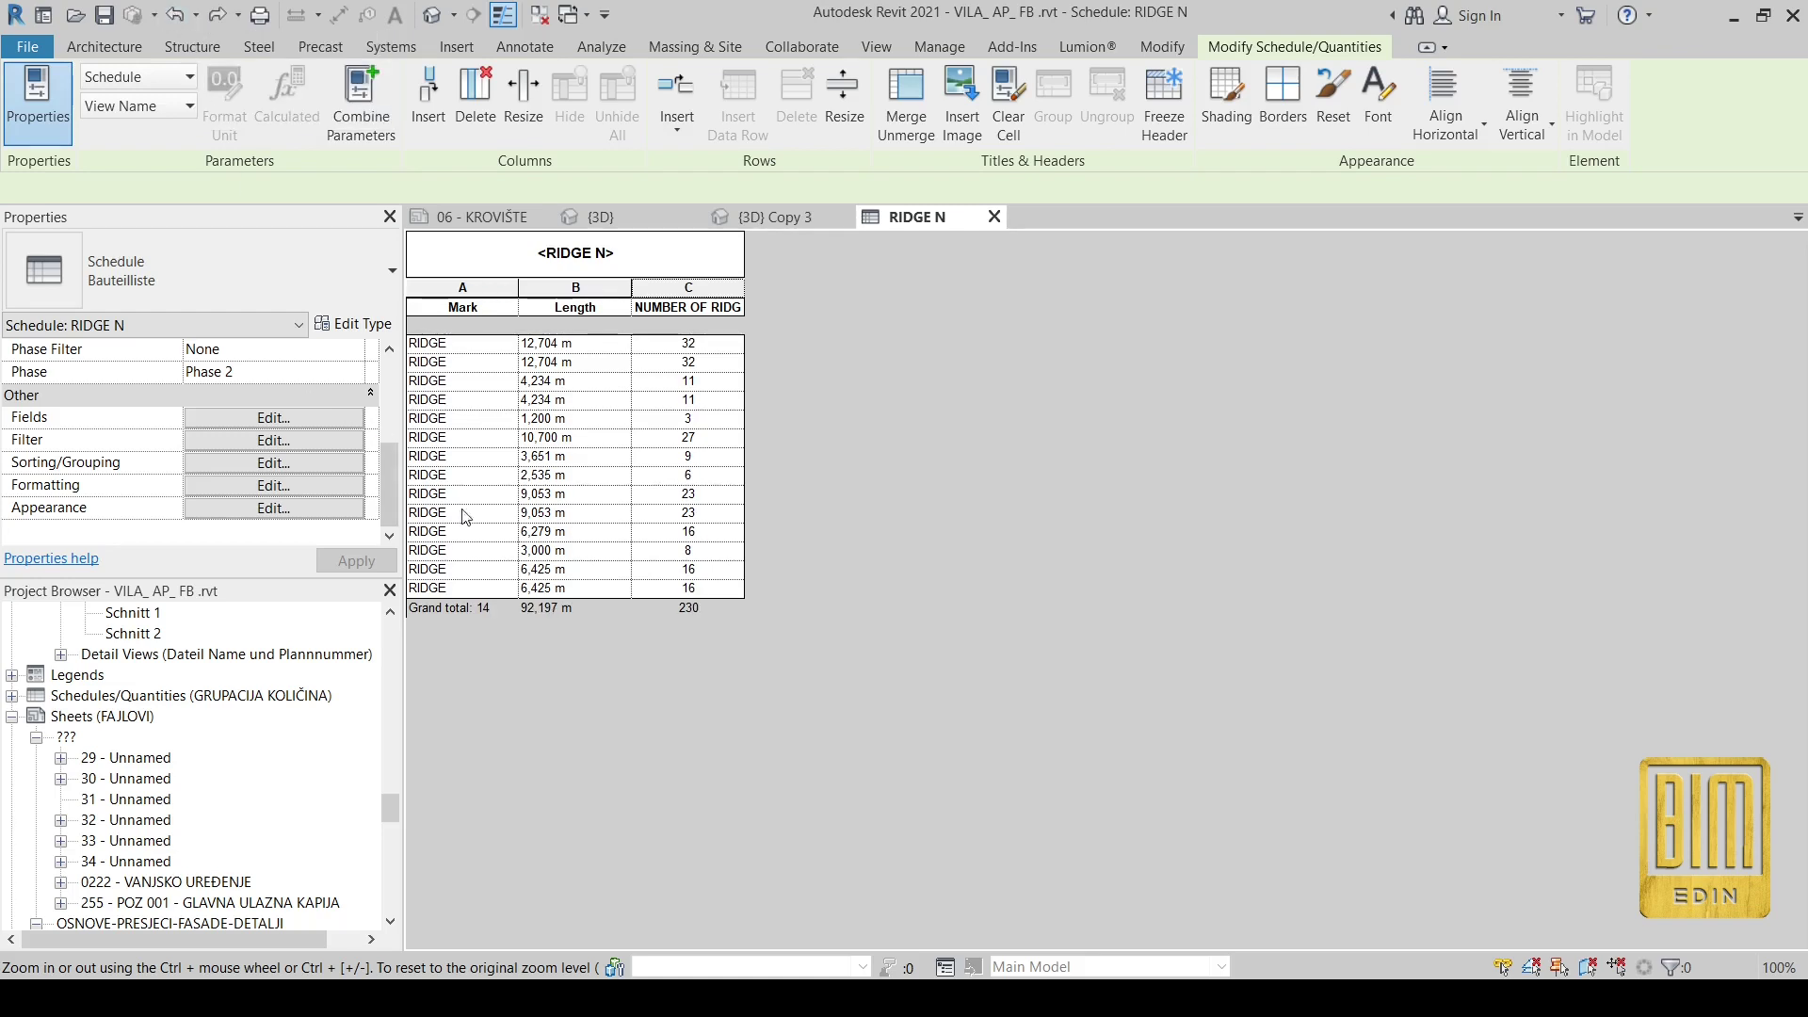